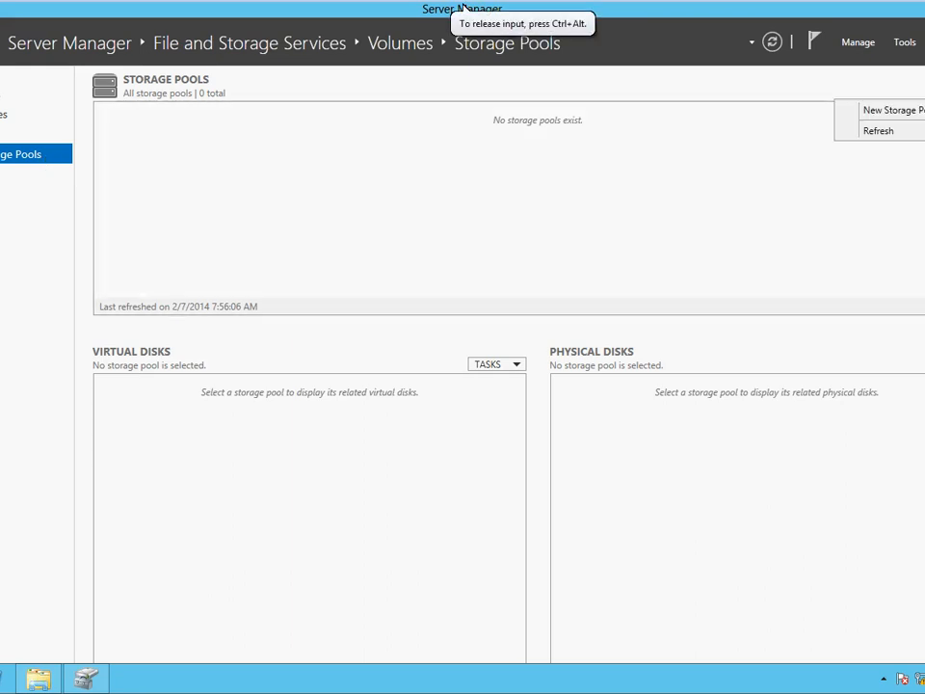
# Cancel the New Storage Pool wizard after its naming page, then open the Disks list.
pyautogui.press('Return')
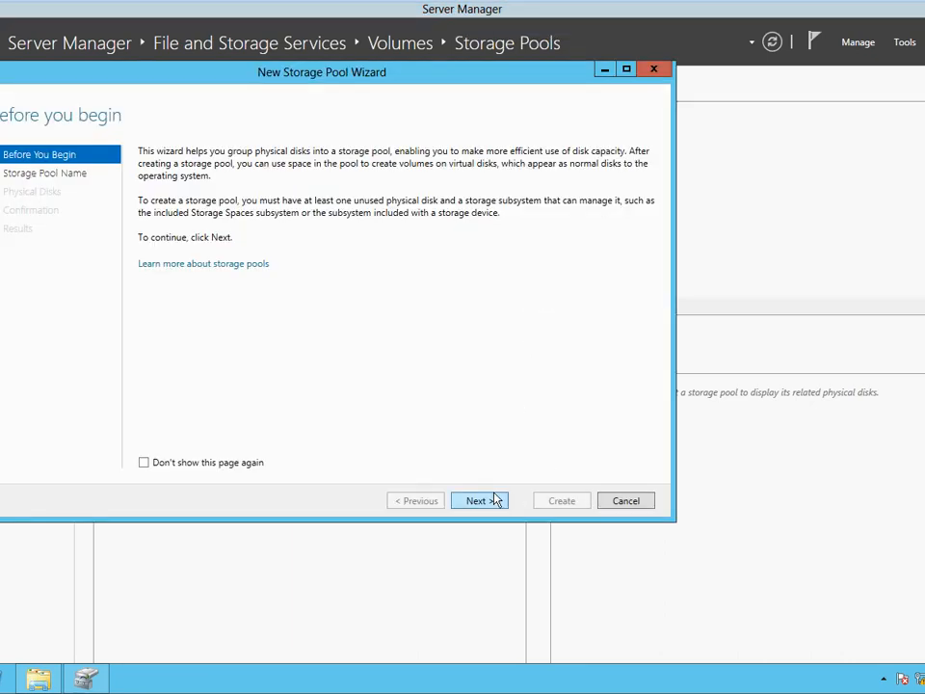
pyautogui.click(479, 500)
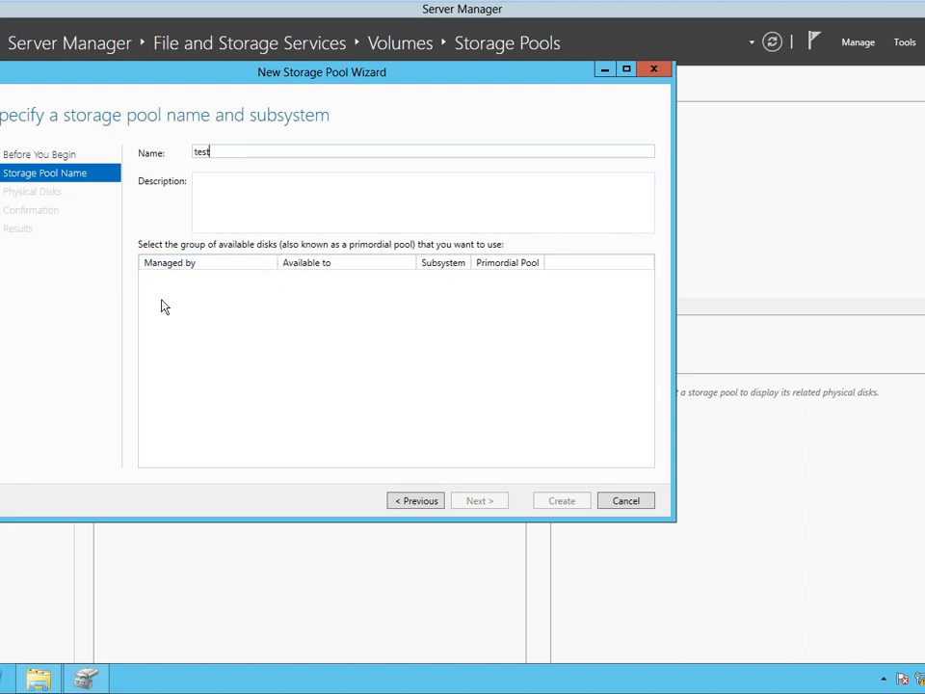
pyautogui.click(635, 509)
pyautogui.click(475, 395)
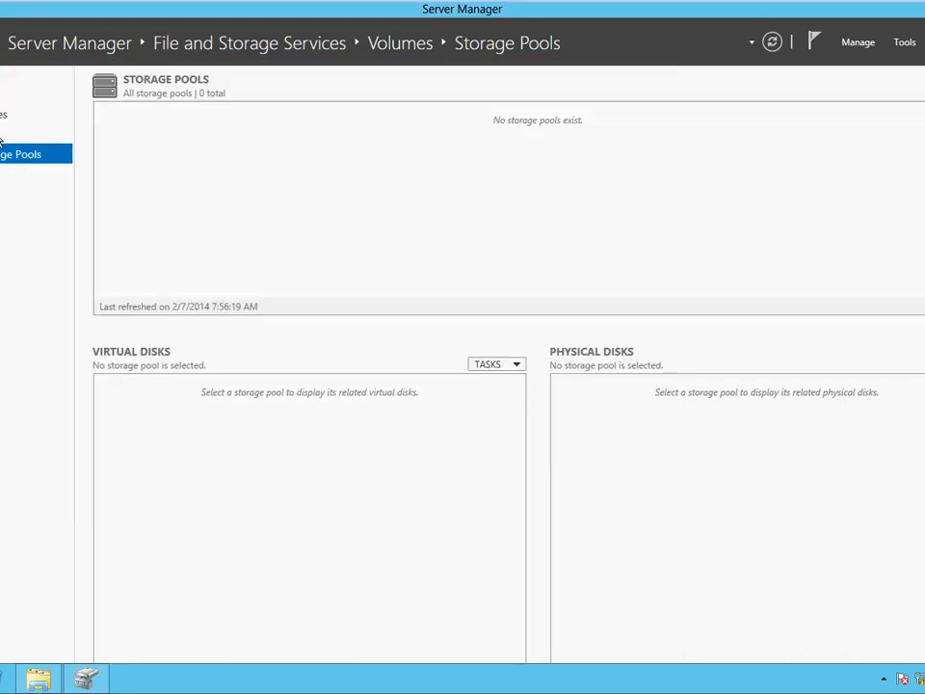
pyautogui.click(27, 134)
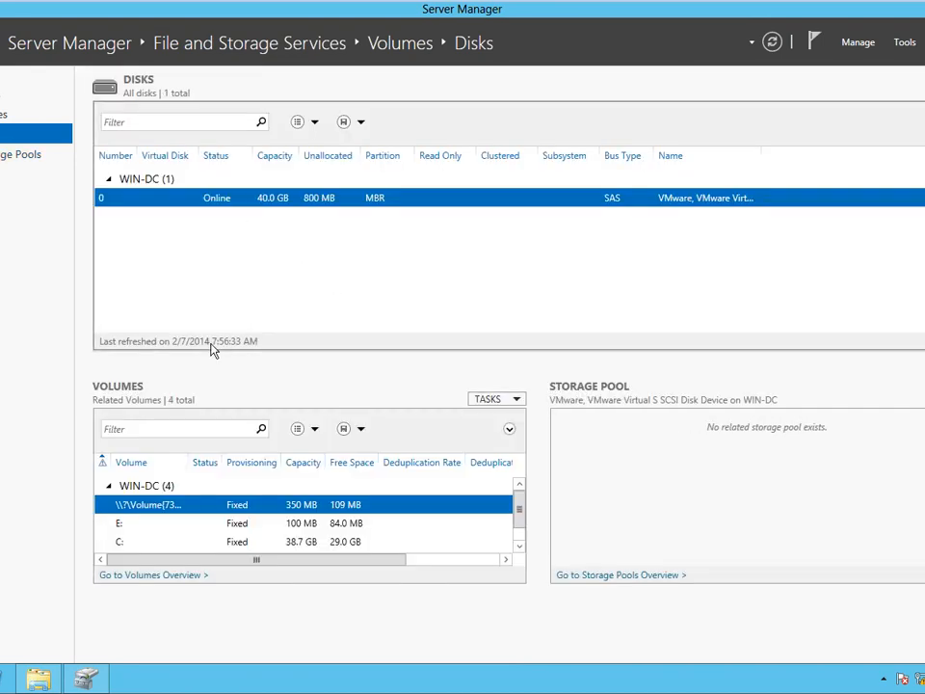
# Check the E: volume's context menu without acting, then exit VMware full screen with Ctrl+Alt+Enter.
pyautogui.click(246, 526)
pyautogui.click(519, 546)
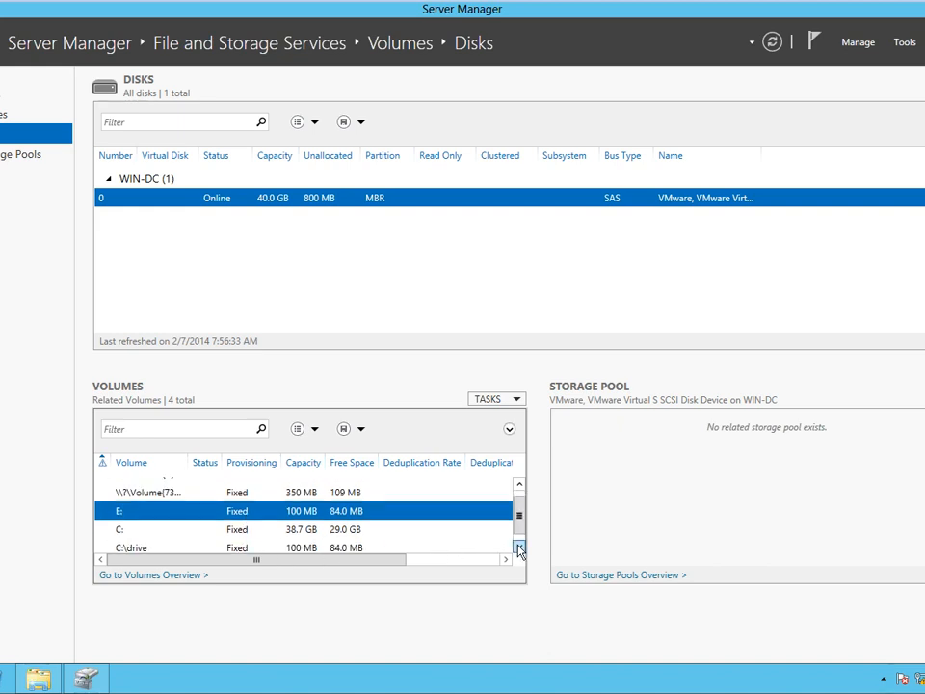
pyautogui.rightClick(303, 509)
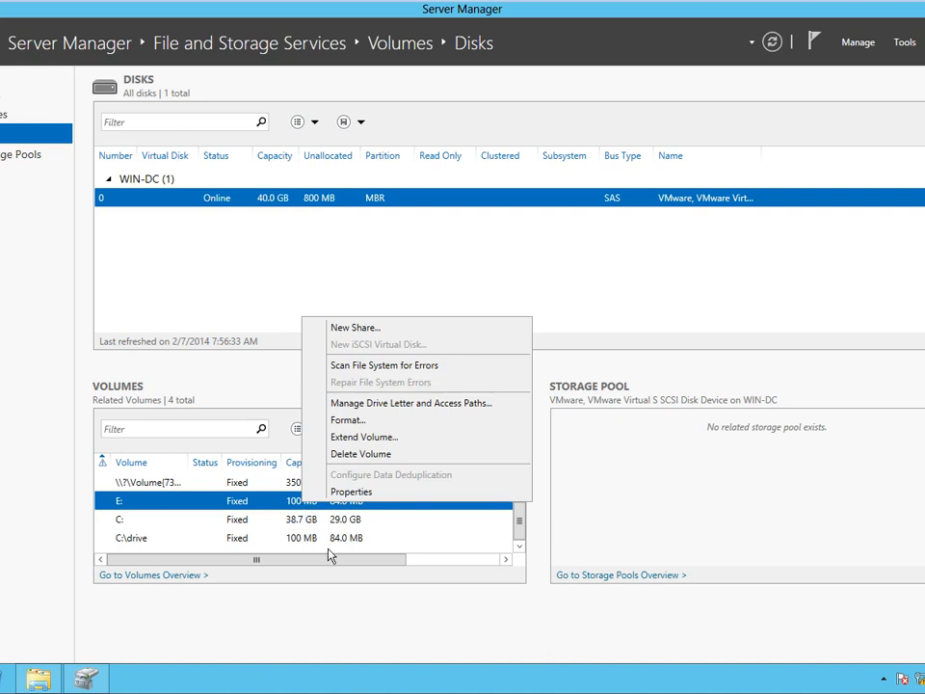
pyautogui.click(594, 314)
pyautogui.moveTo(463, 50)
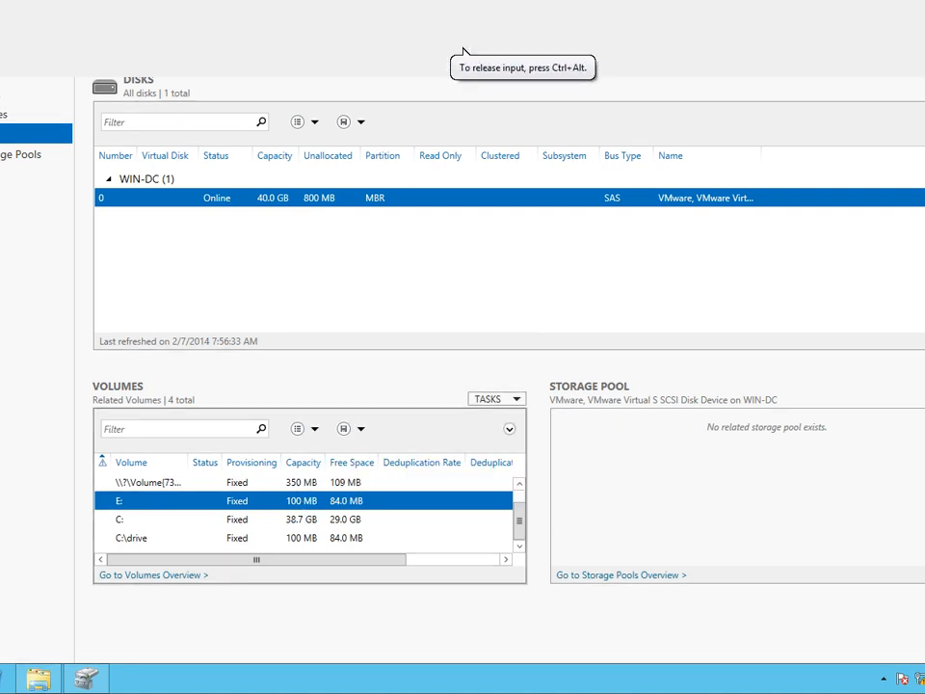
pyautogui.hotkey('ctrl', 'alt', 'Return')
# Add a new 5 GB hard disk, Windows Server 2012 DC-0.vmdk, in VM settings and resume full screen.
pyautogui.rightClick(2, 210)
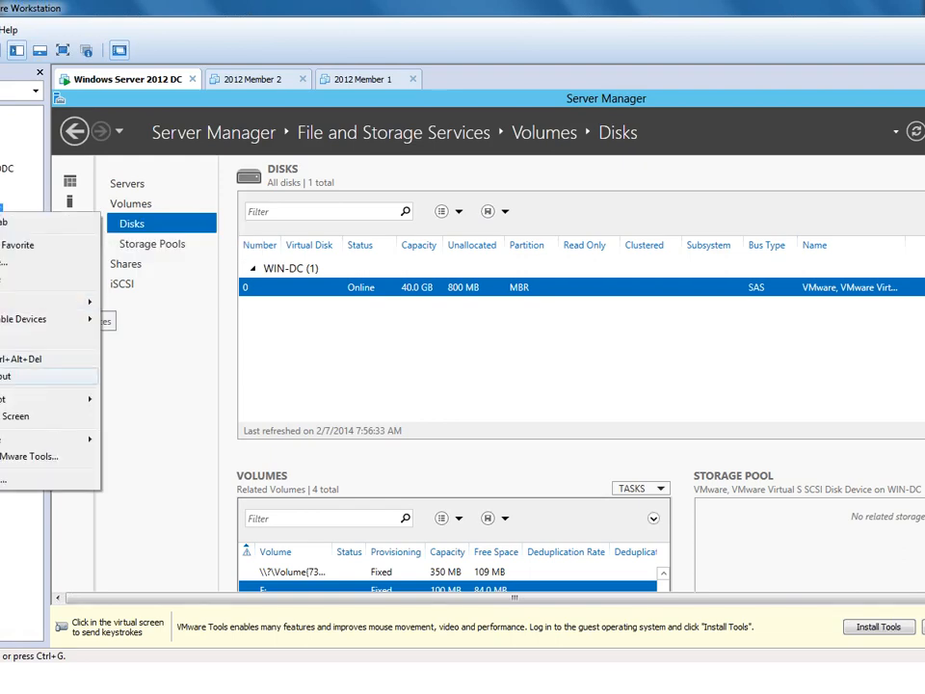
pyautogui.click(2, 480)
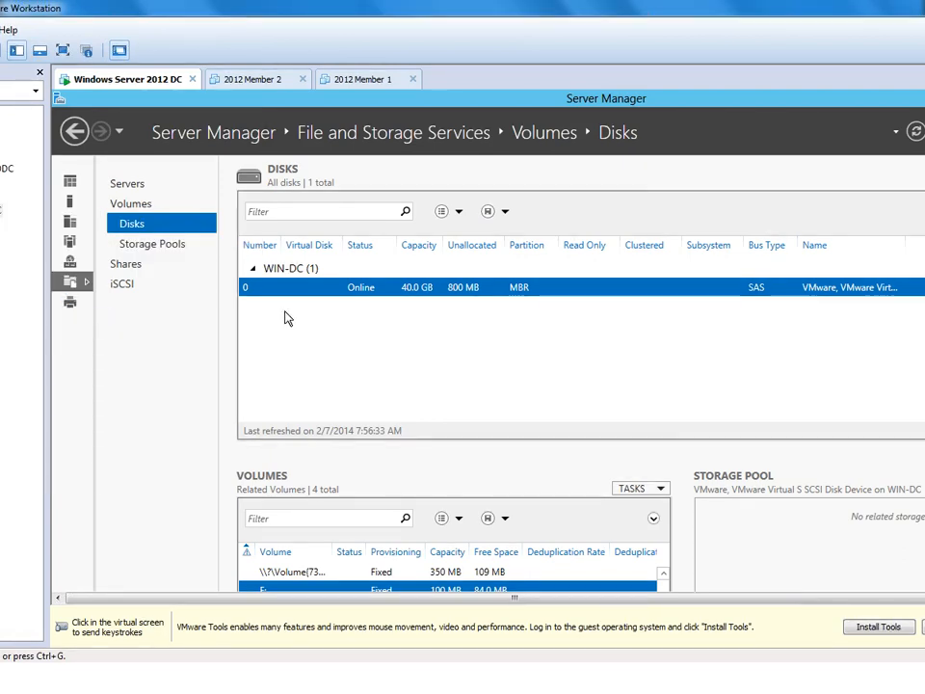
pyautogui.click(258, 192)
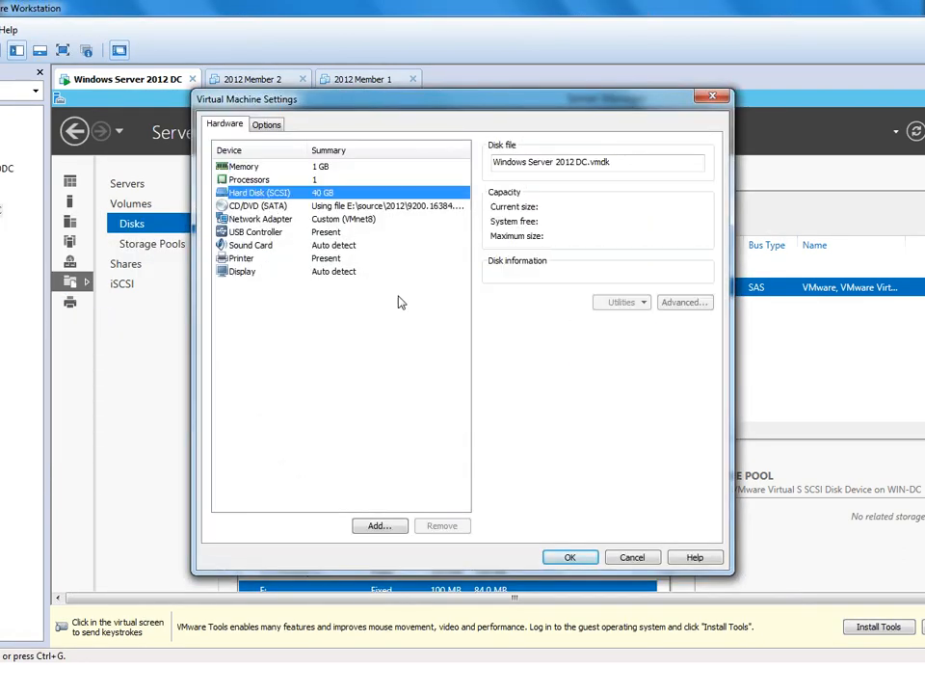
pyautogui.click(377, 526)
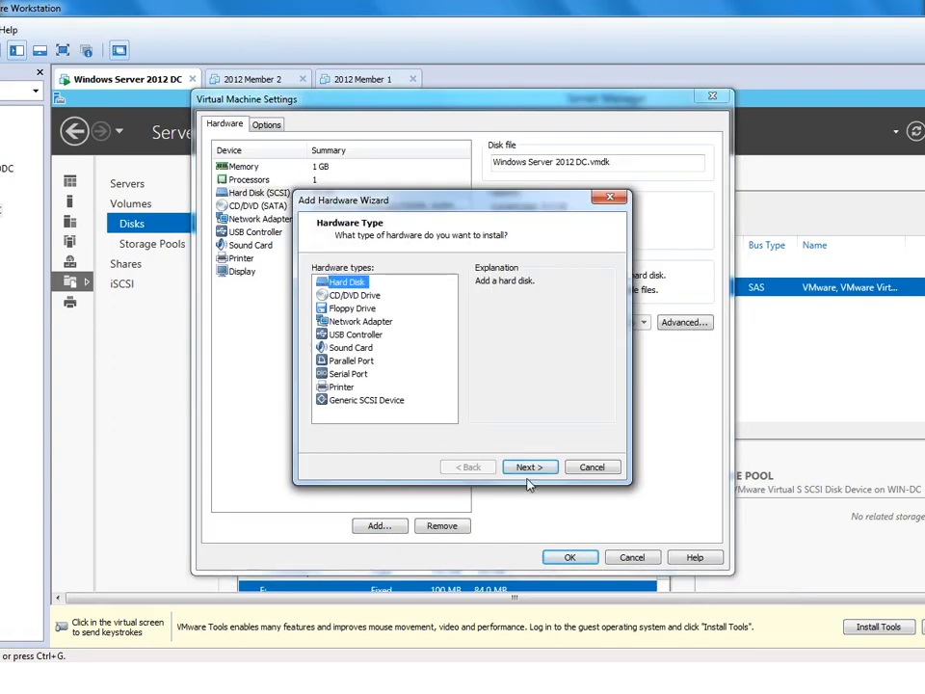
pyautogui.click(529, 467)
pyautogui.click(529, 467)
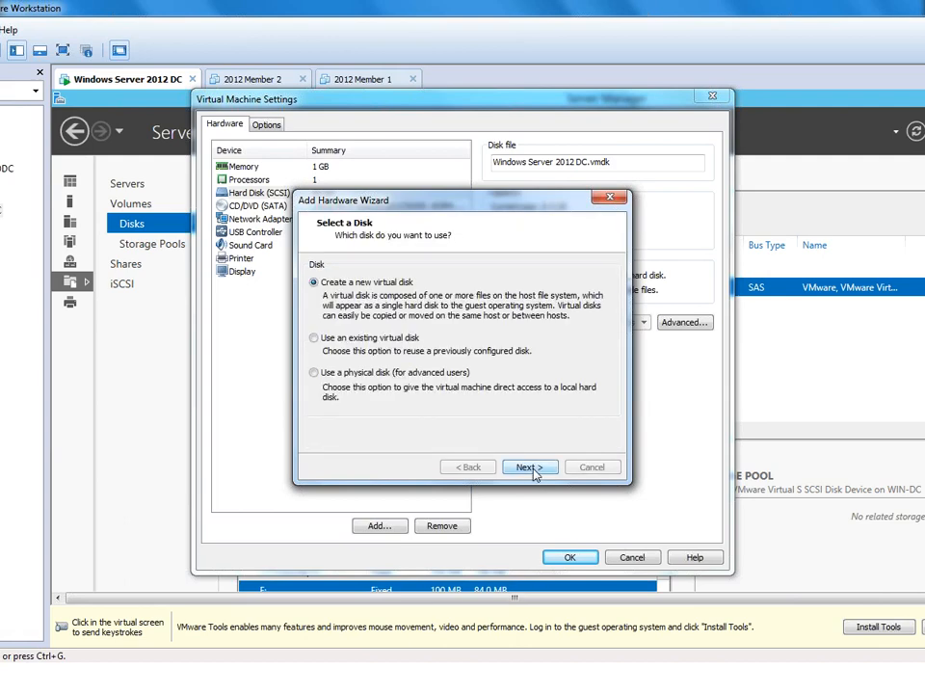
pyautogui.click(529, 467)
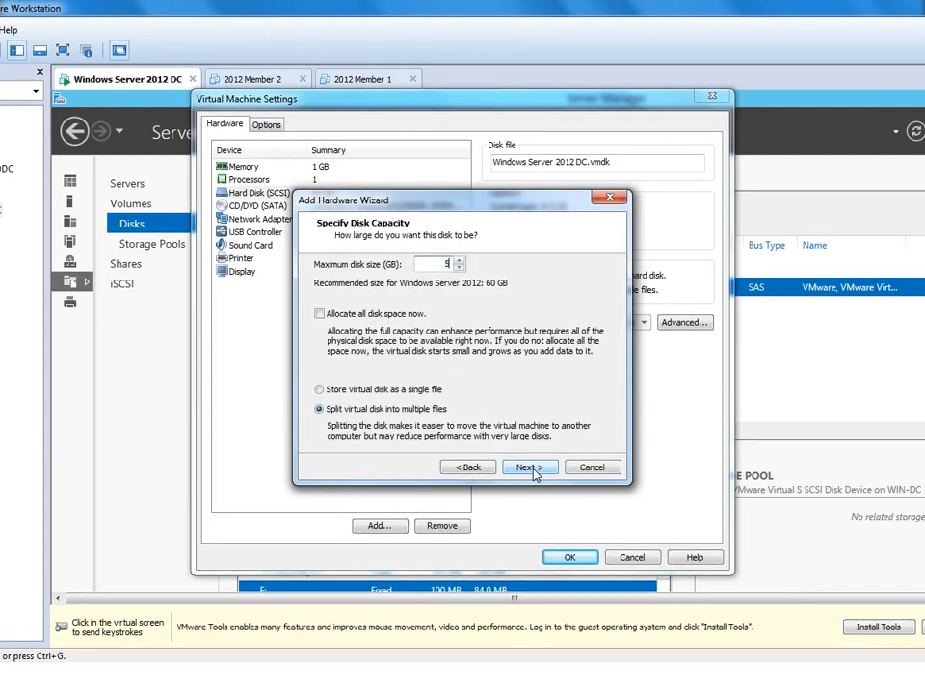
pyautogui.click(537, 471)
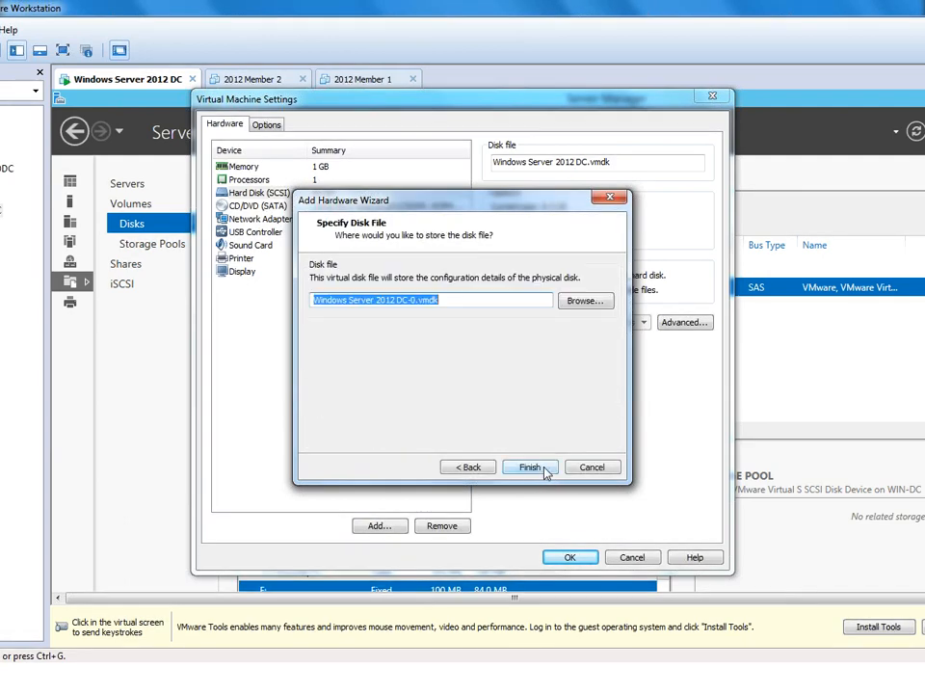
pyautogui.click(544, 471)
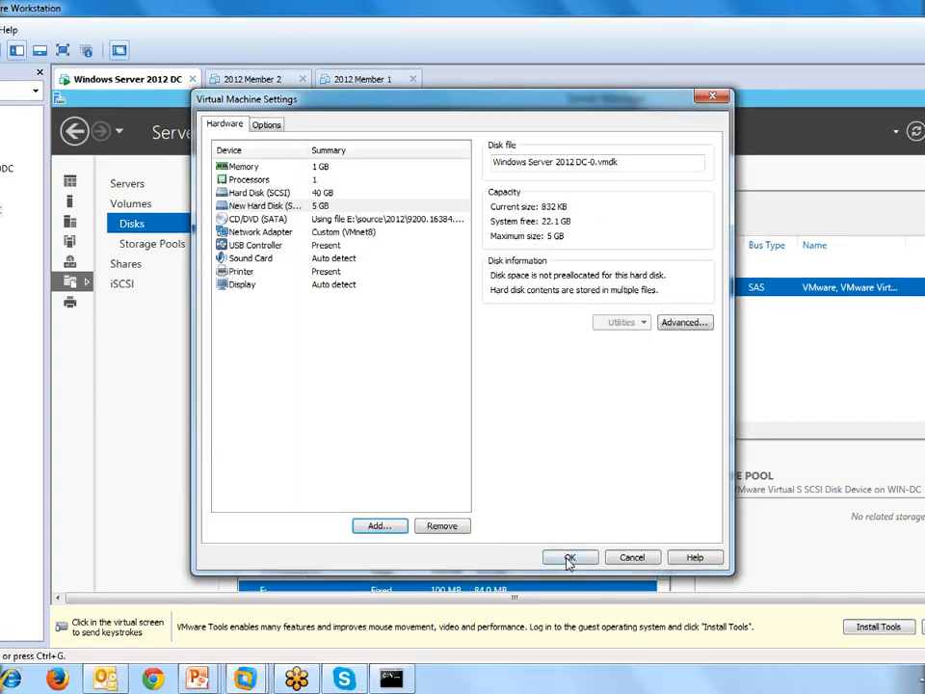
pyautogui.click(570, 557)
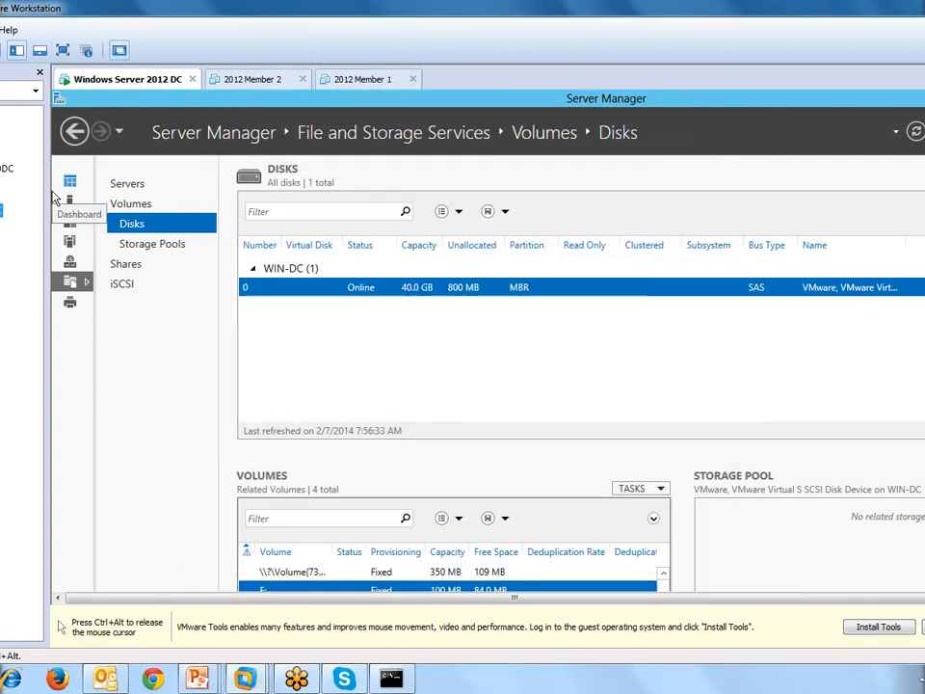
pyautogui.click(0, 30)
pyautogui.click(53, 50)
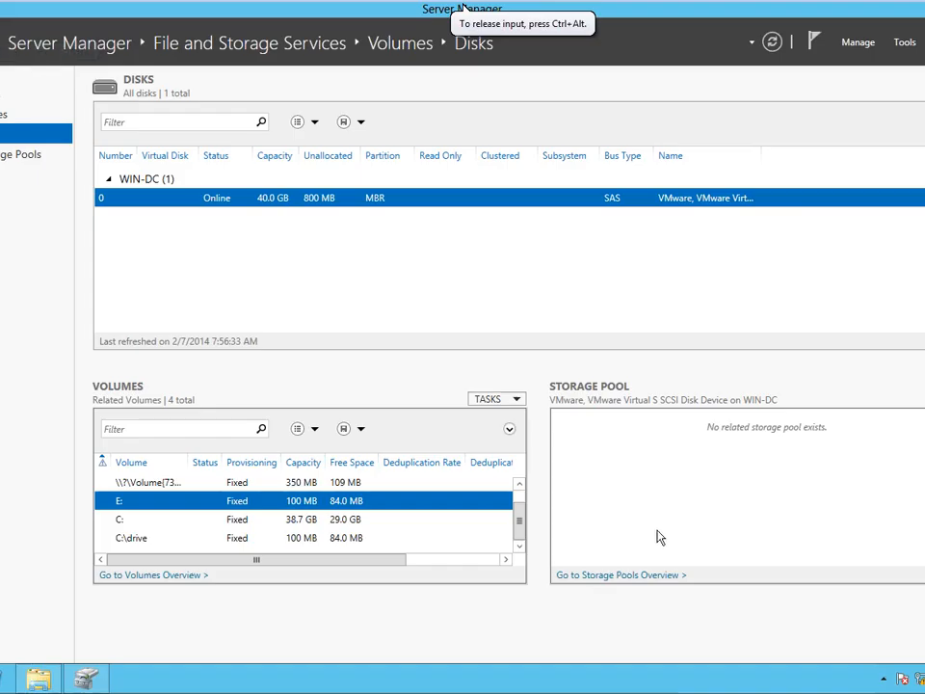
# In Disk Management, initialize the unallocated Disk 1 with the MBR partition style.
pyautogui.click(86, 680)
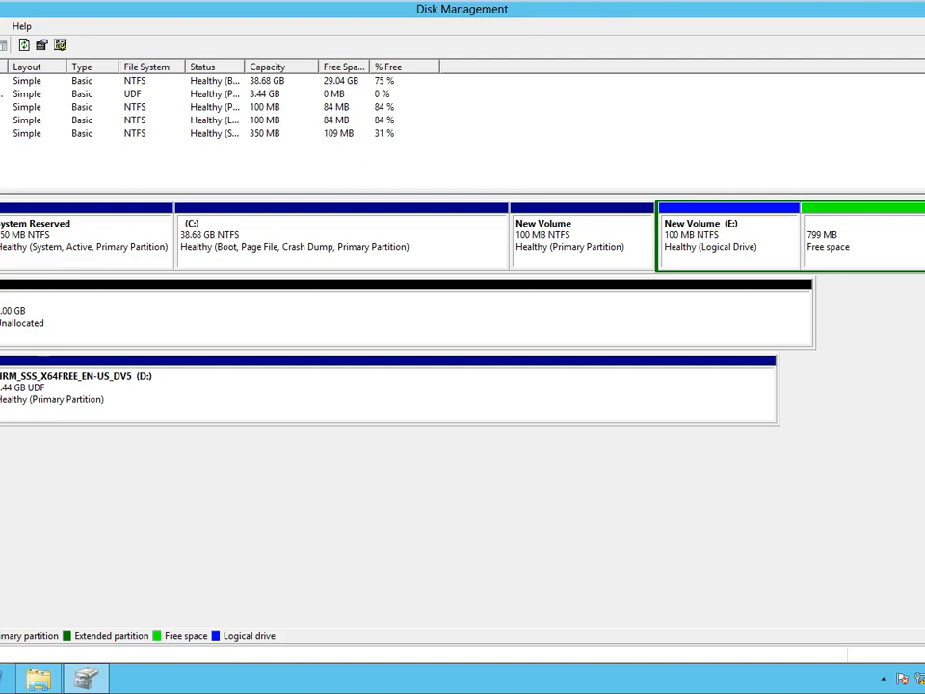
pyautogui.rightClick(2, 294)
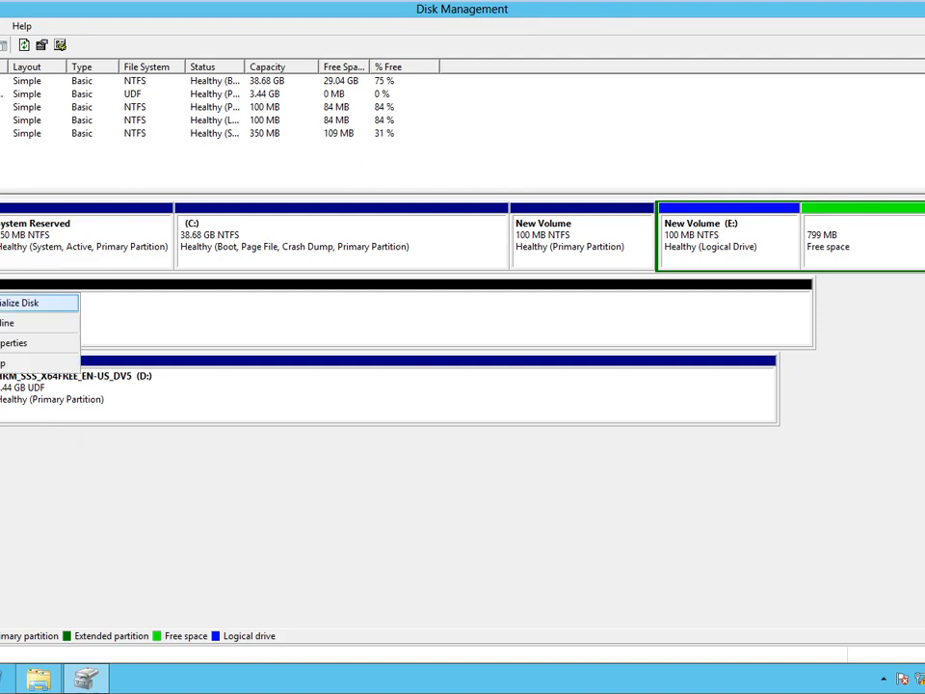
pyautogui.click(15, 301)
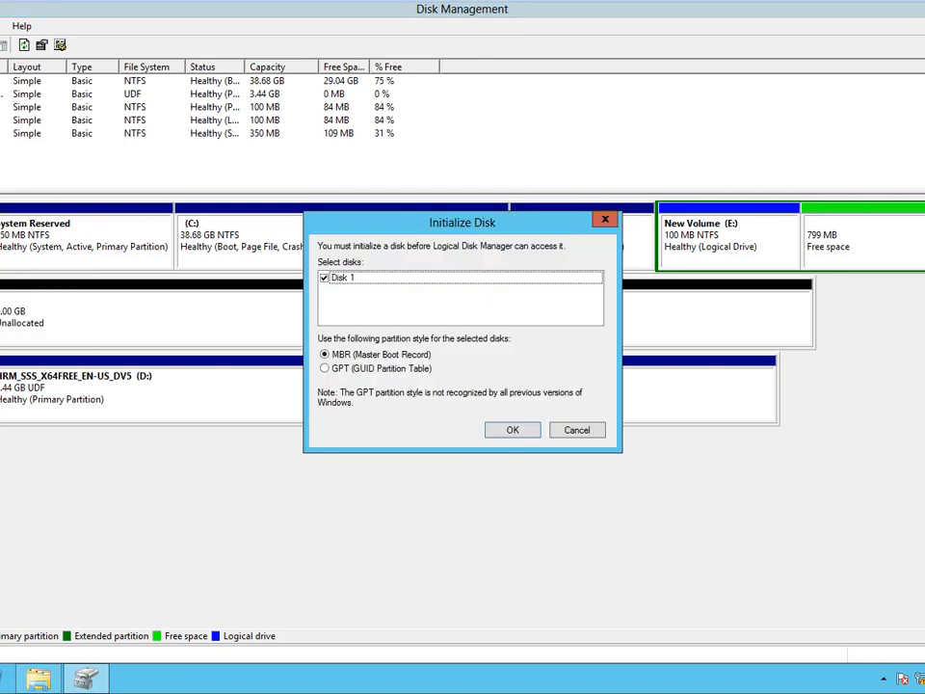
pyautogui.click(522, 436)
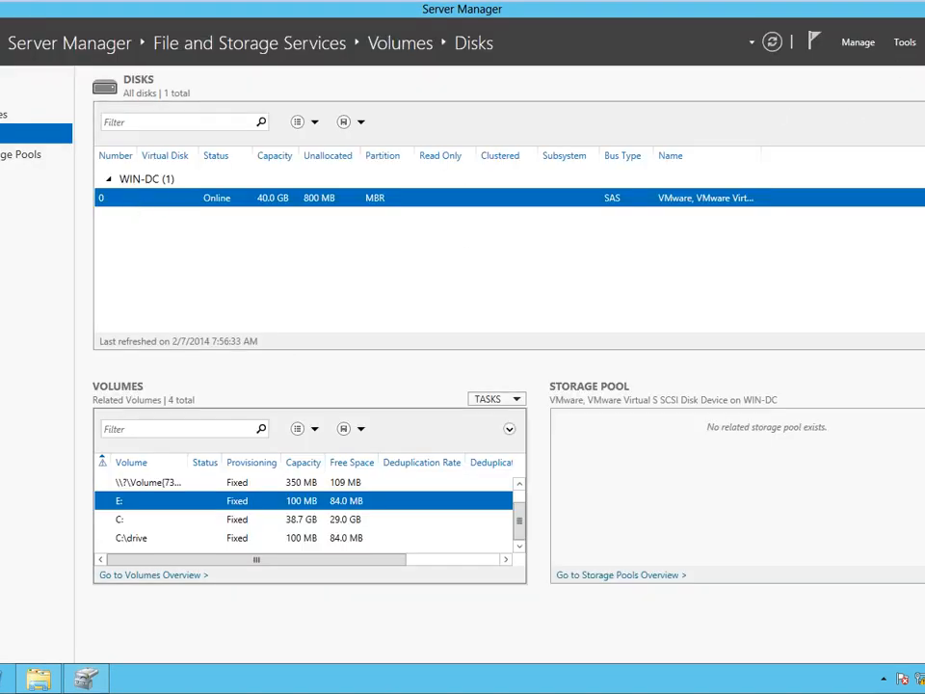
# From Storage Pools, start the New Storage Pool wizard, then cancel and confirm abandoning it.
pyautogui.click(5, 156)
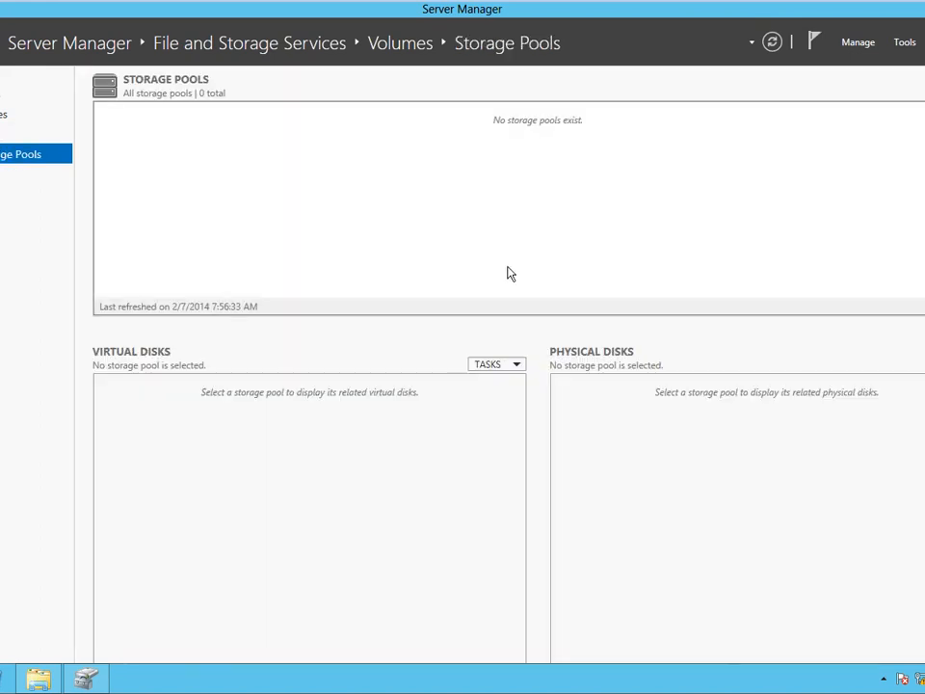
pyautogui.click(924, 93)
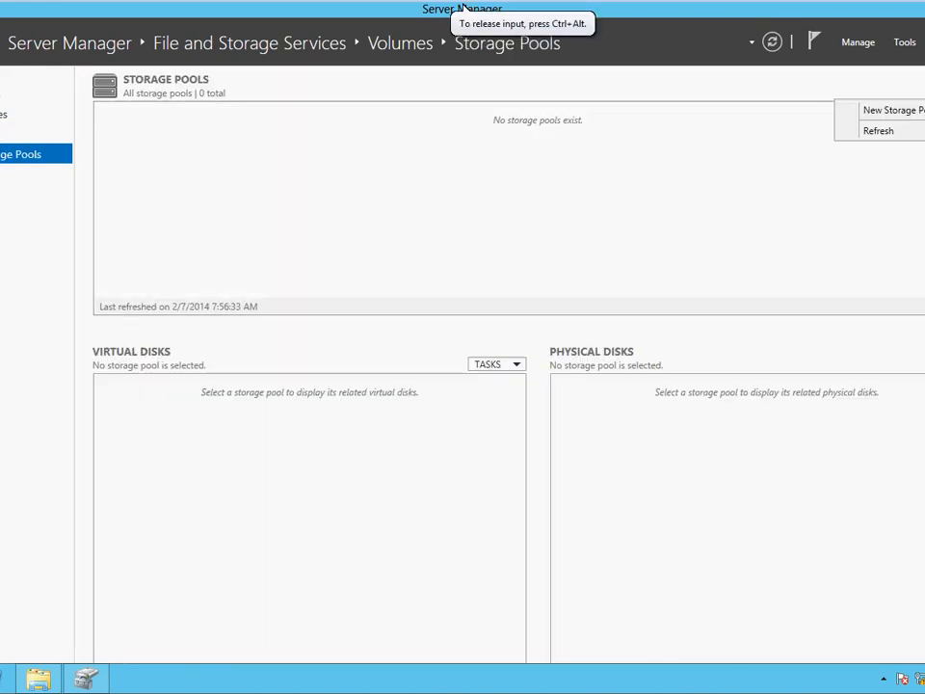
pyautogui.click(896, 111)
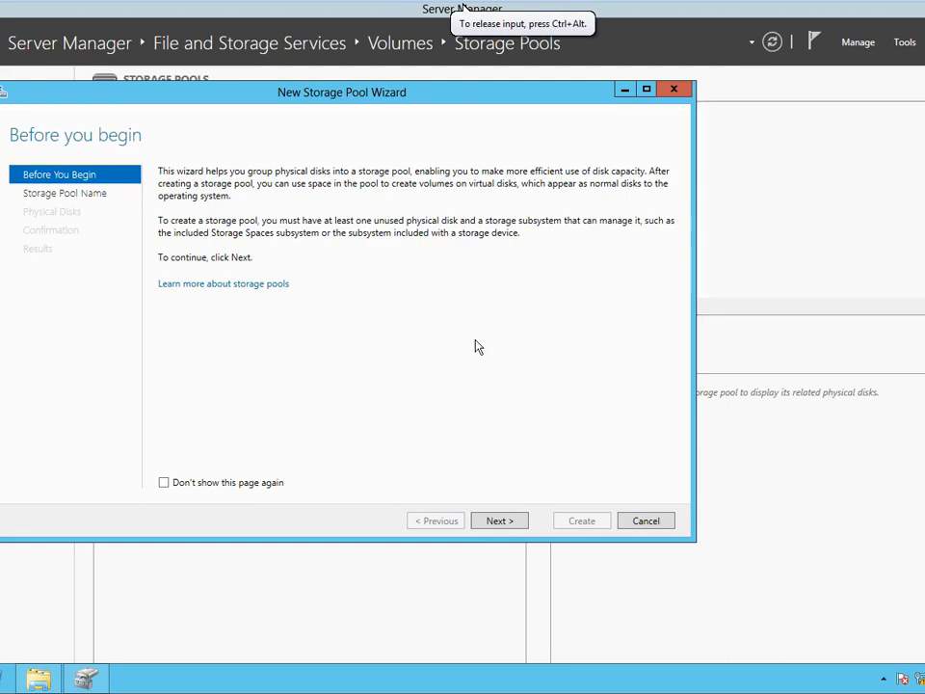
pyautogui.click(500, 521)
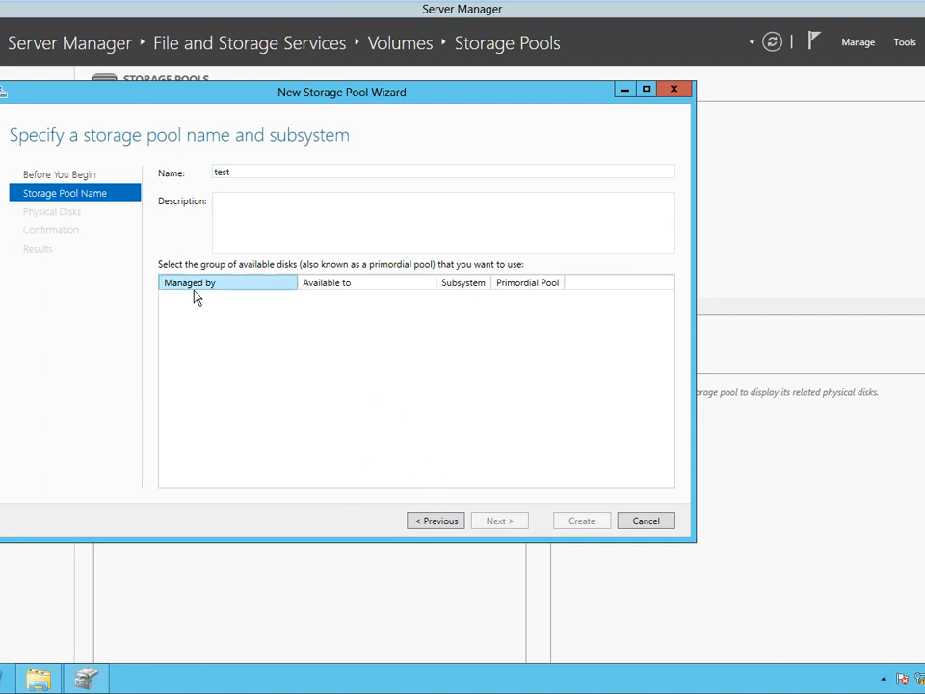
pyautogui.click(652, 524)
pyautogui.click(479, 394)
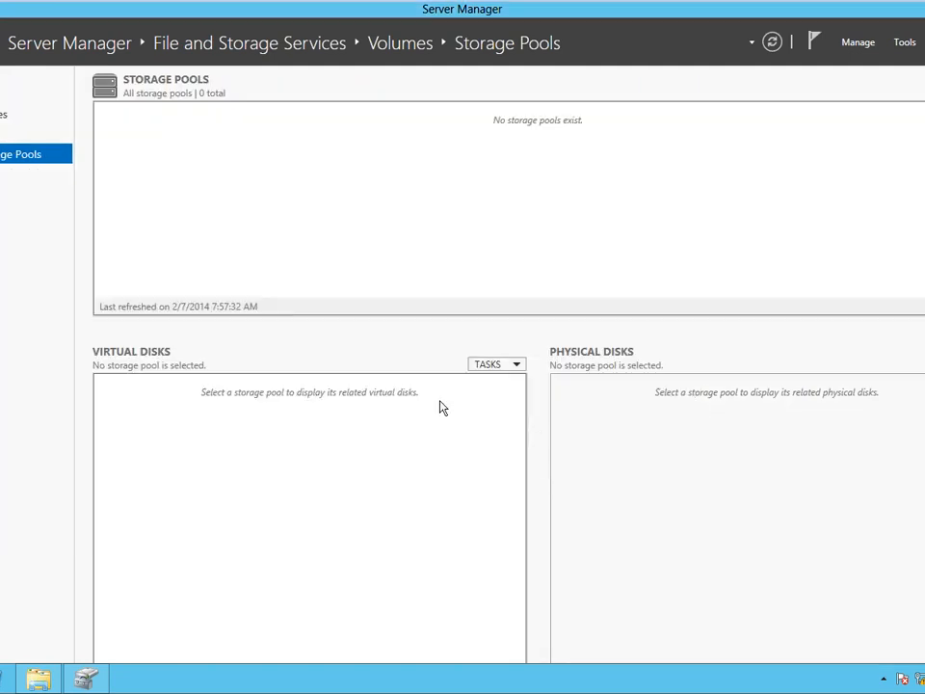
# Refresh the Disks list to detect the new 5.00 GB Disk 1, then return to Storage Pools.
pyautogui.click(3, 133)
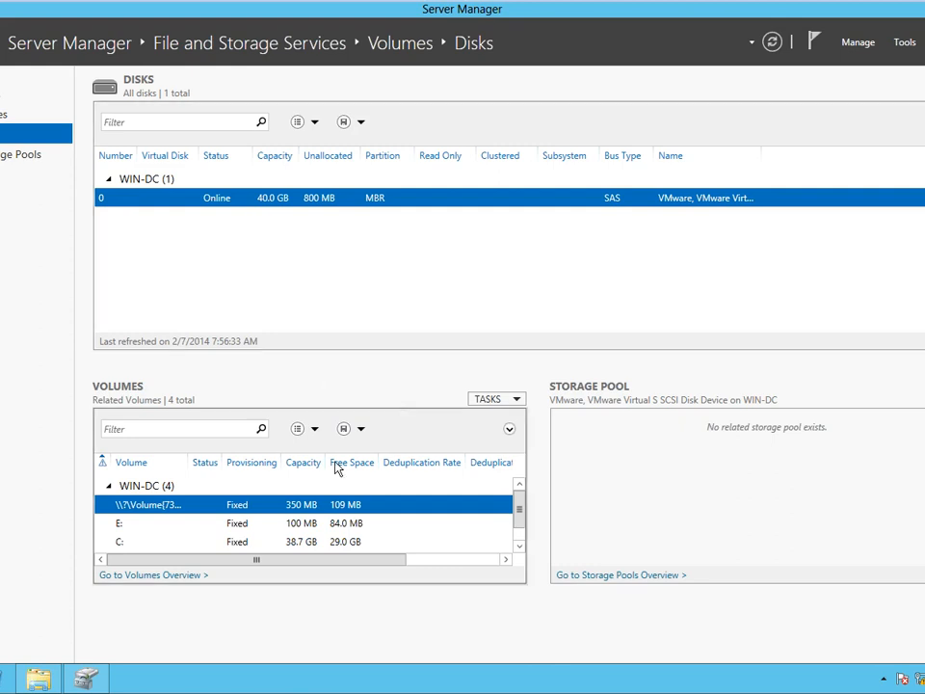
pyautogui.click(771, 43)
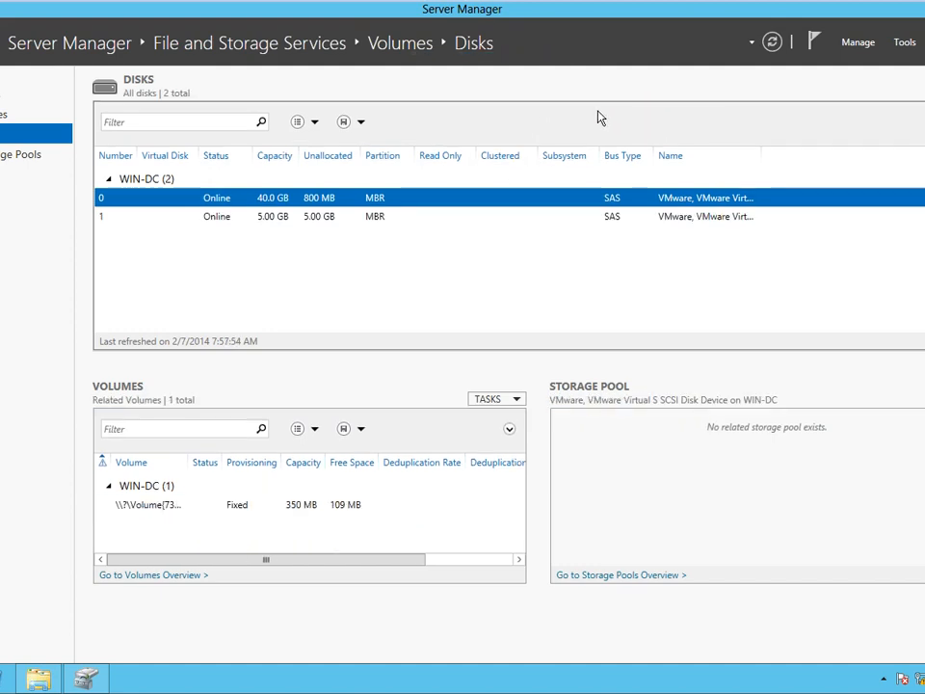
pyautogui.click(306, 220)
pyautogui.click(305, 199)
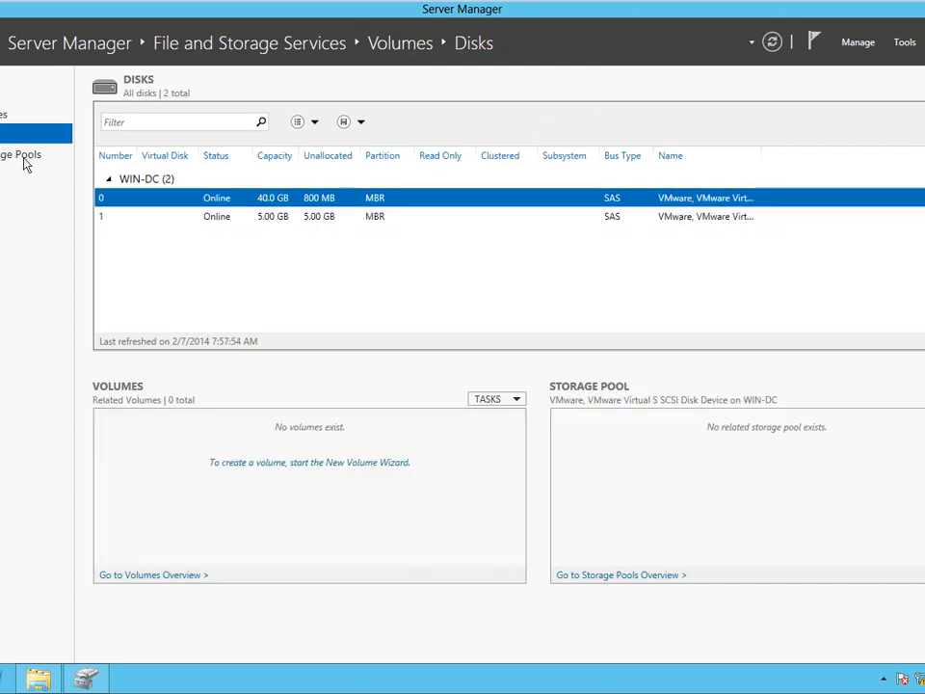
pyautogui.click(16, 157)
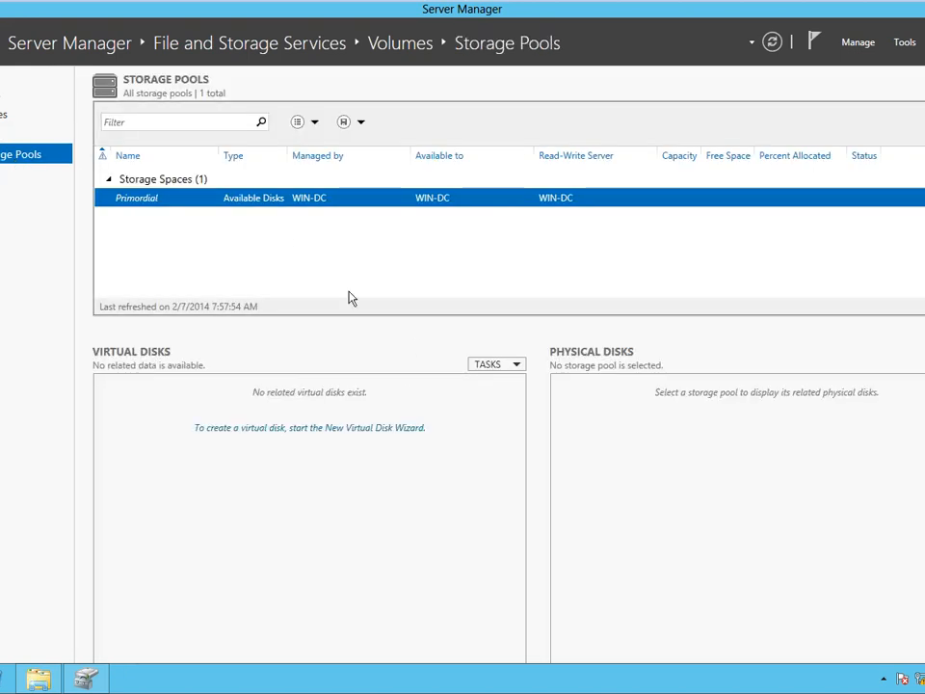
# Start a new storage pool named 'test' drawing from the Primordial disk group.
pyautogui.click(923, 91)
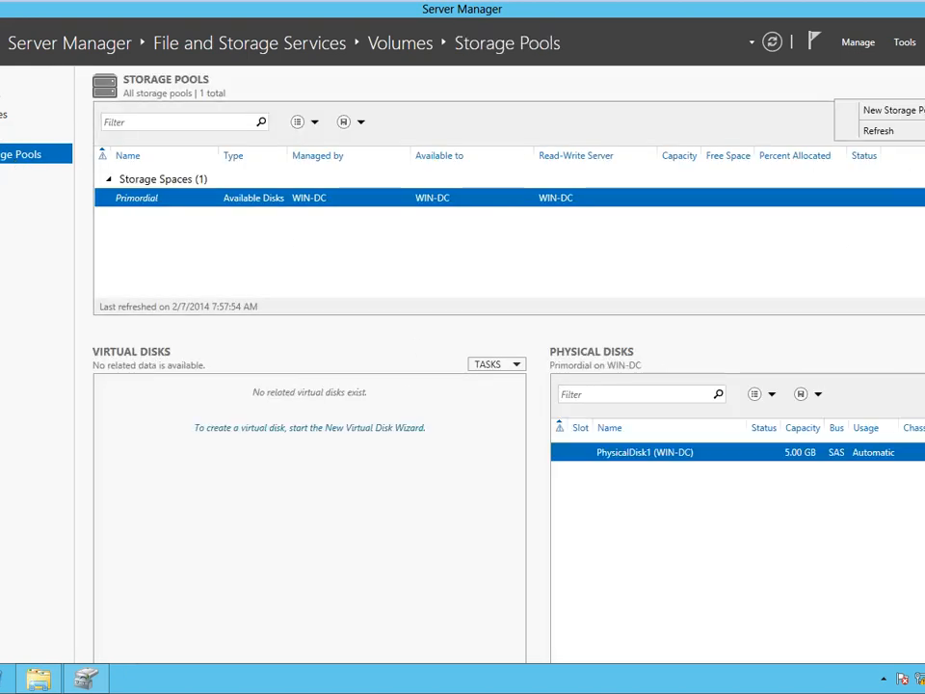
pyautogui.click(891, 110)
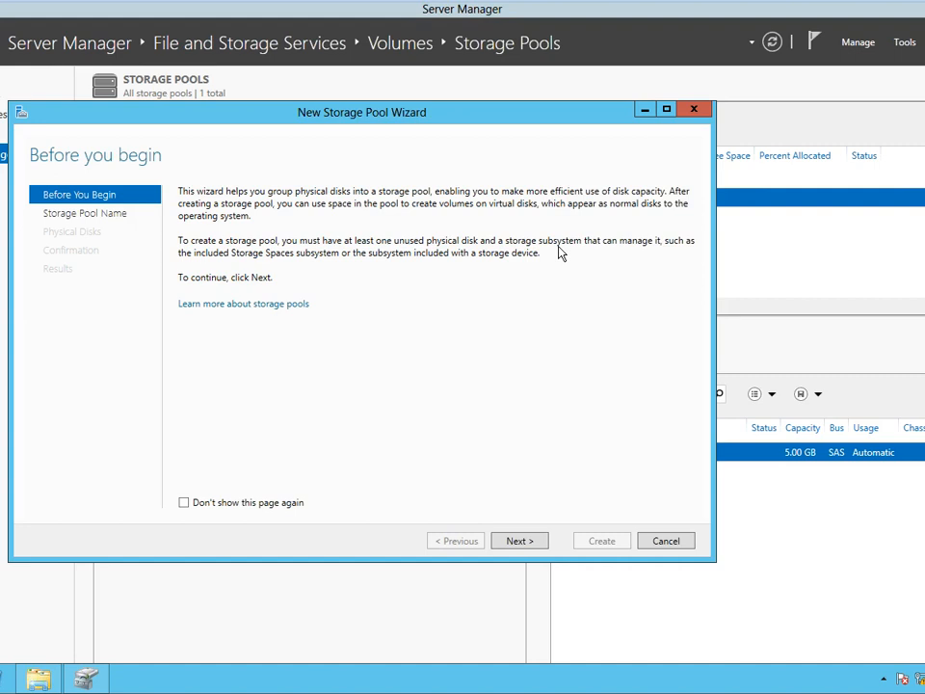
pyautogui.click(506, 544)
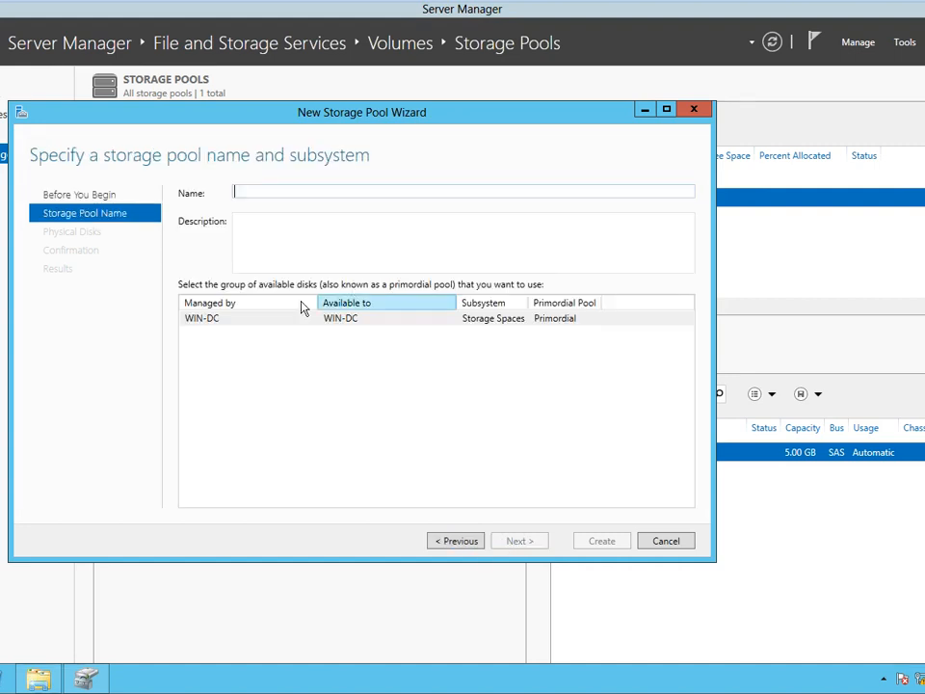
pyautogui.click(318, 195)
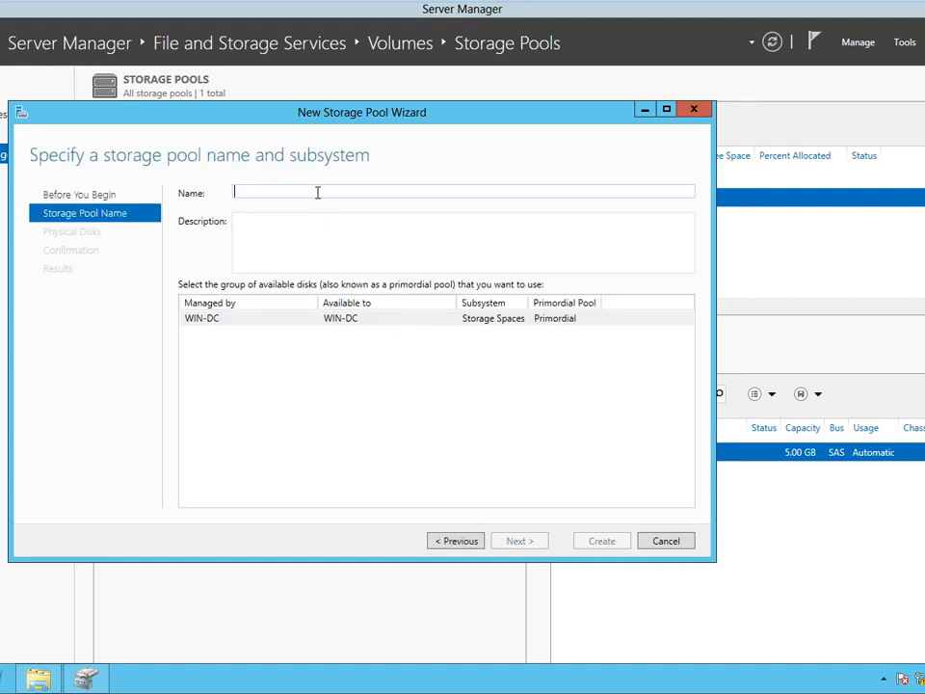
pyautogui.write('test')
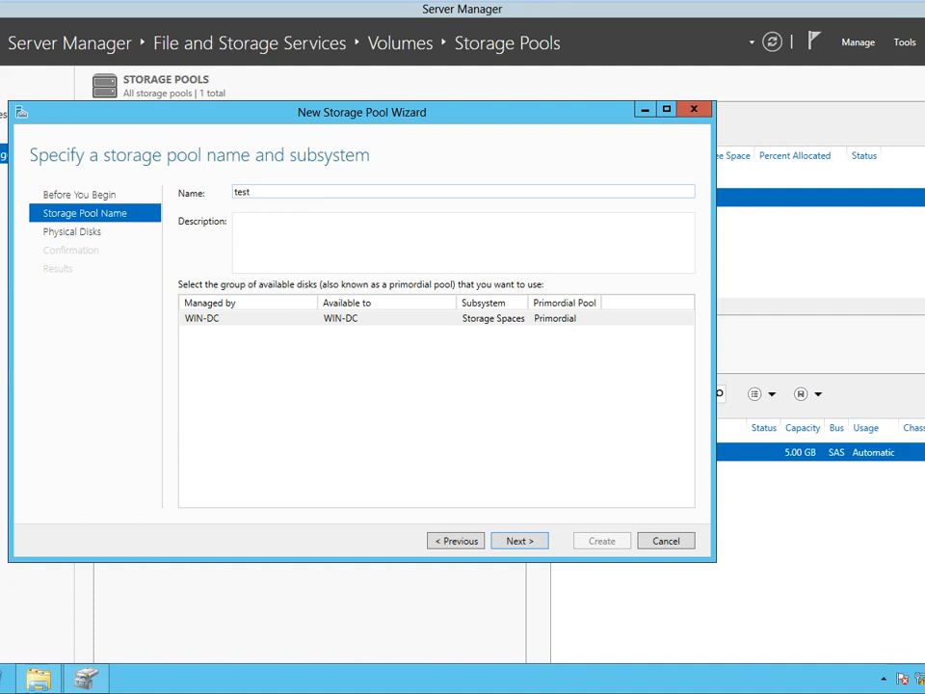
pyautogui.click(268, 320)
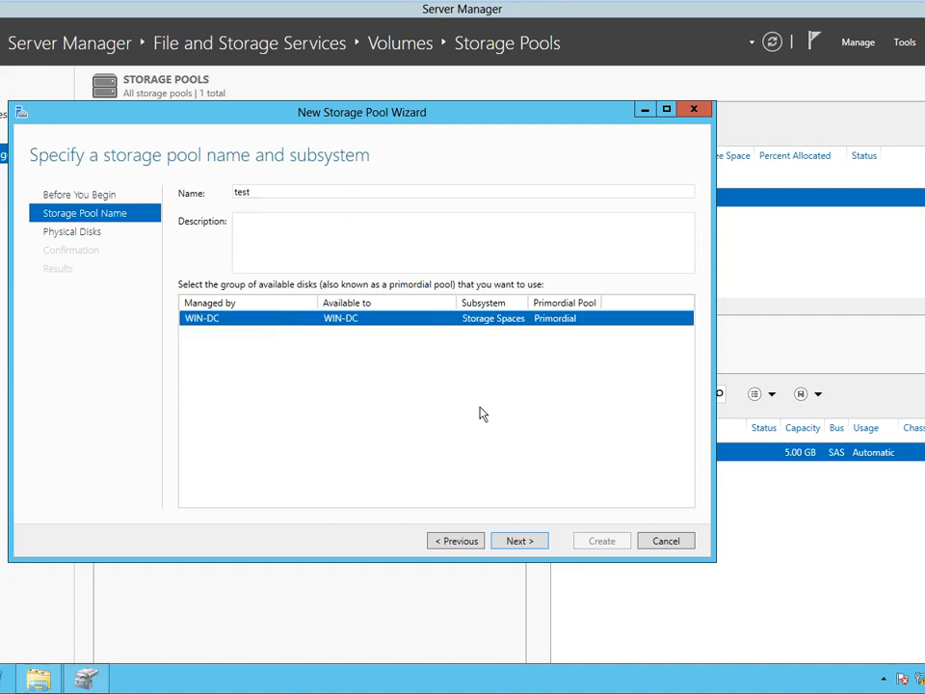
pyautogui.click(521, 541)
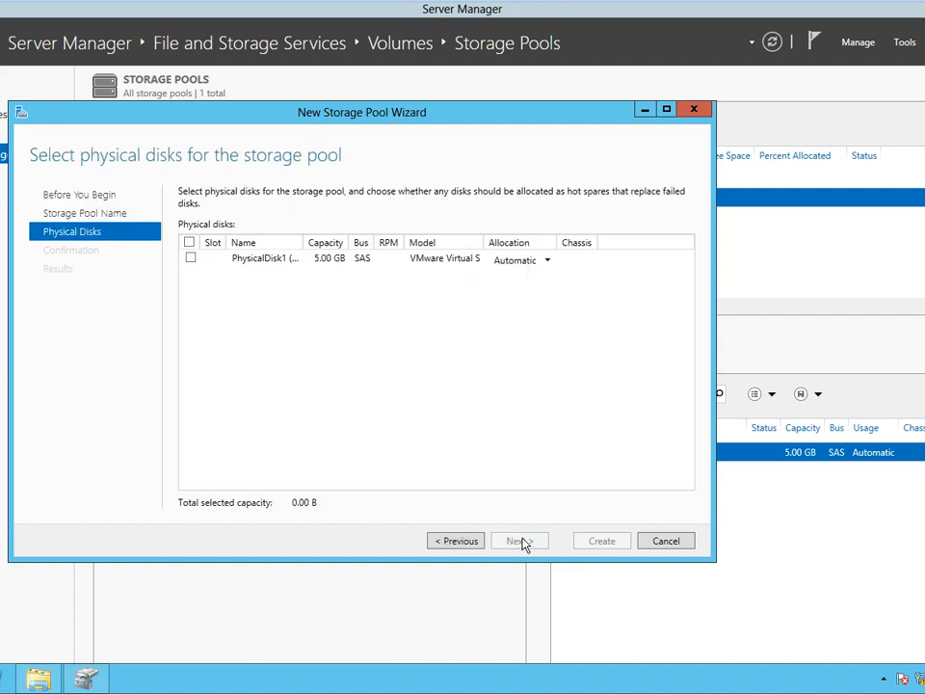
# Include PhysicalDisk1 with Automatic allocation and create the pool.
pyautogui.click(190, 258)
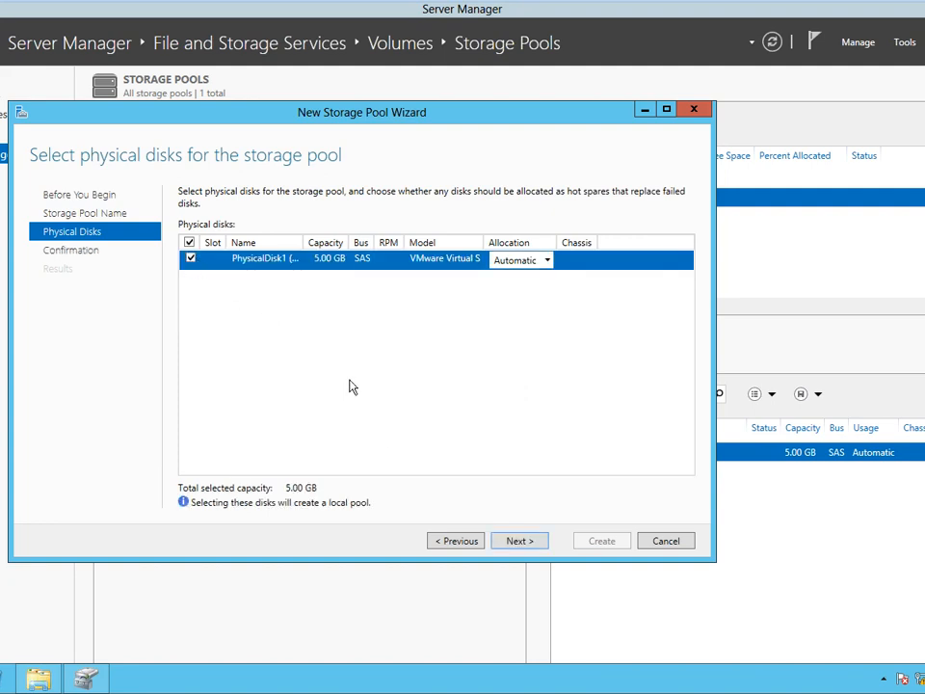
pyautogui.click(547, 265)
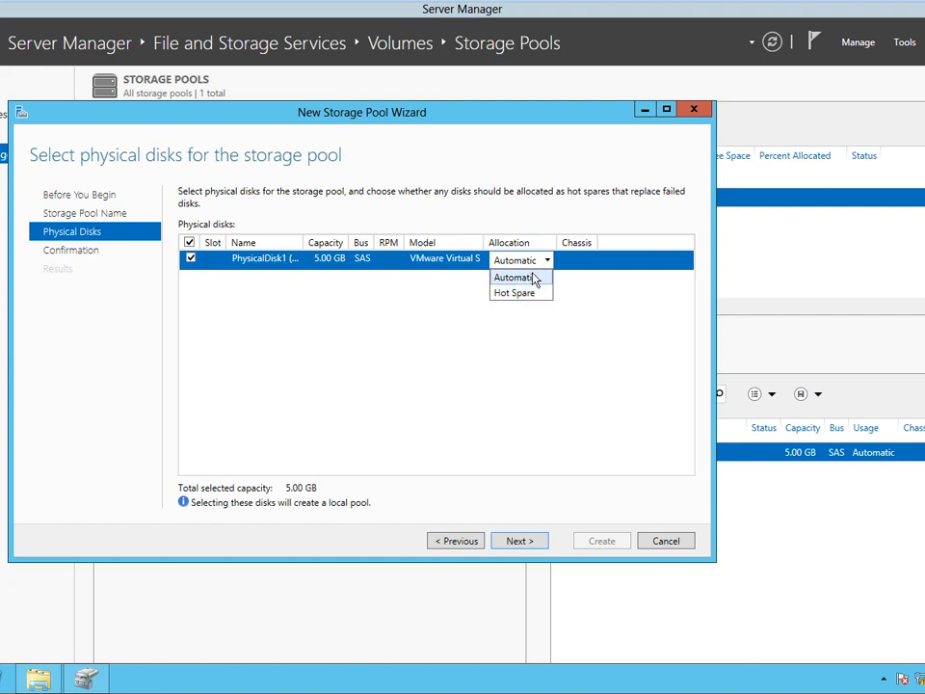
pyautogui.click(578, 366)
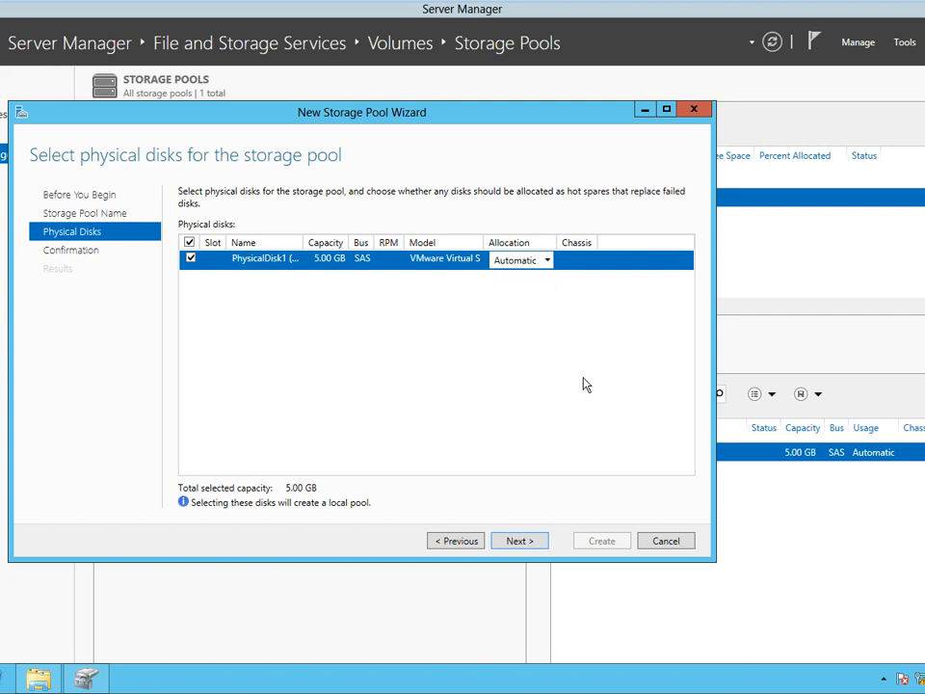
pyautogui.click(527, 544)
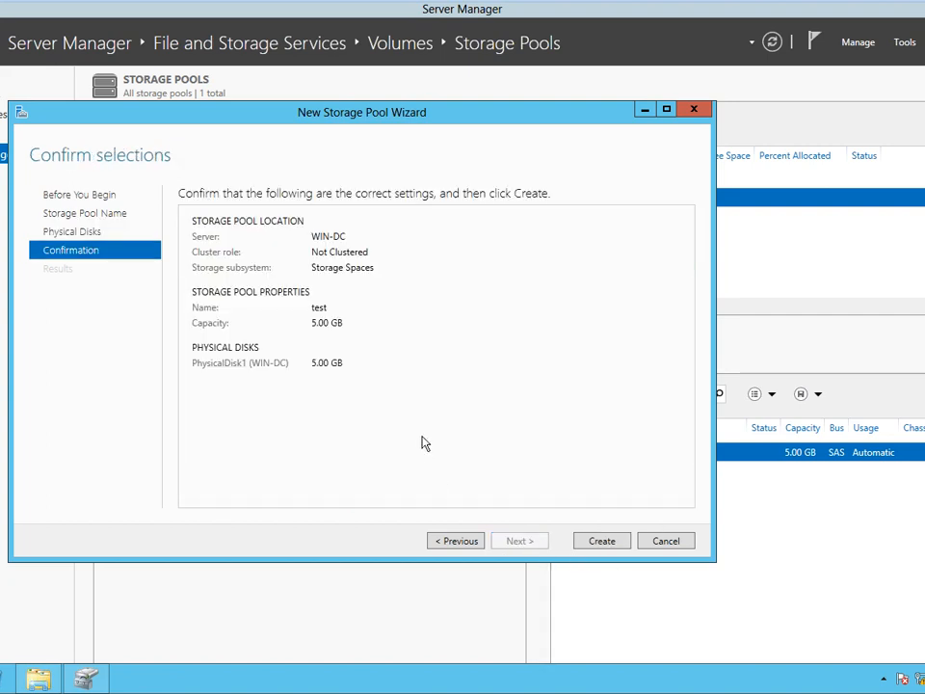
pyautogui.click(617, 544)
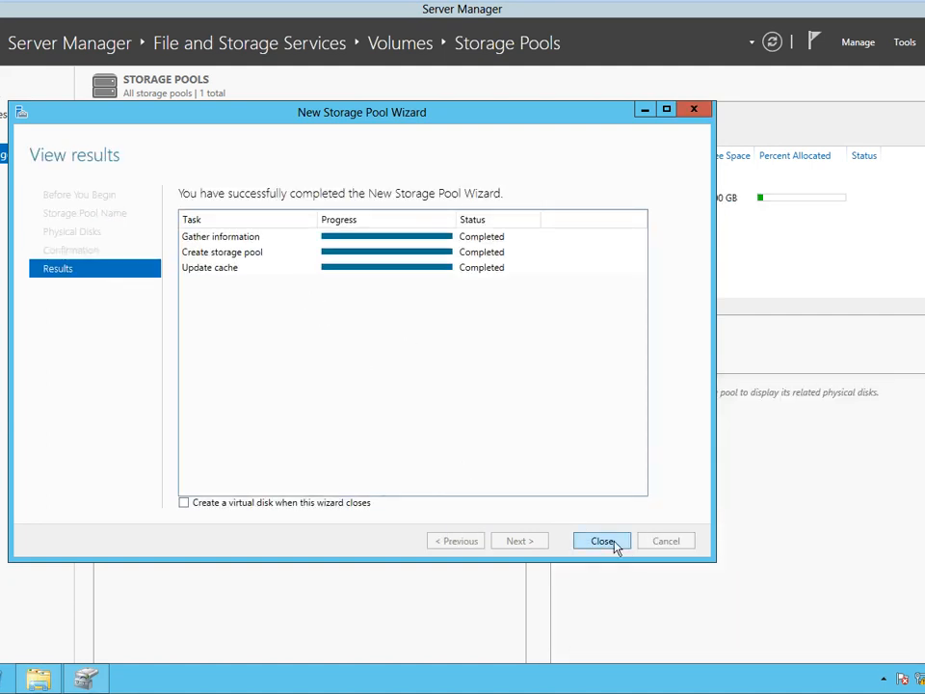
pyautogui.click(602, 541)
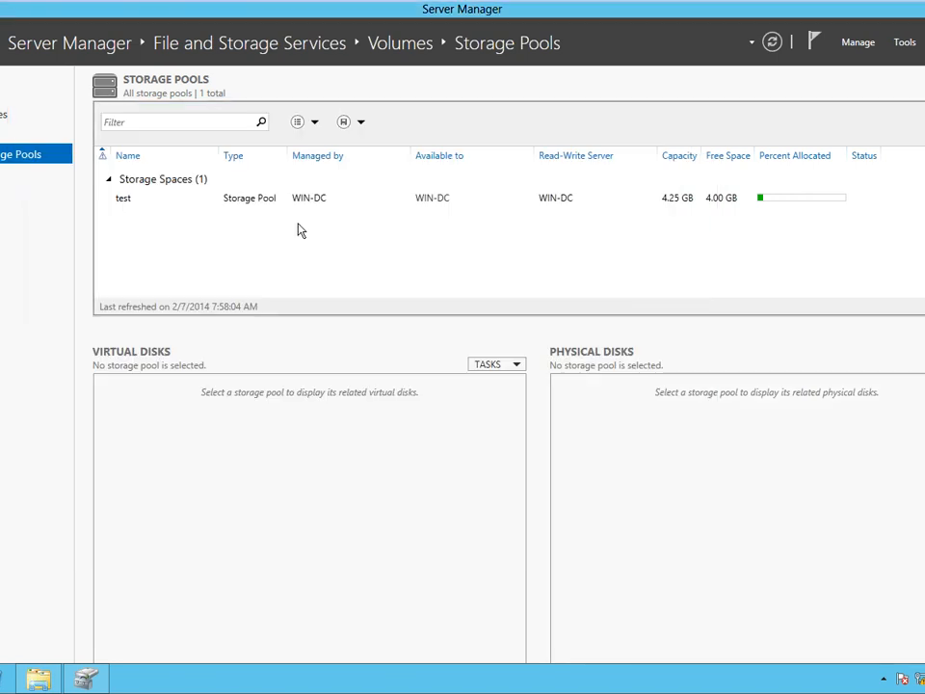
# Select the test pool to list its disks and widen the Physical Disks panel.
pyautogui.click(285, 201)
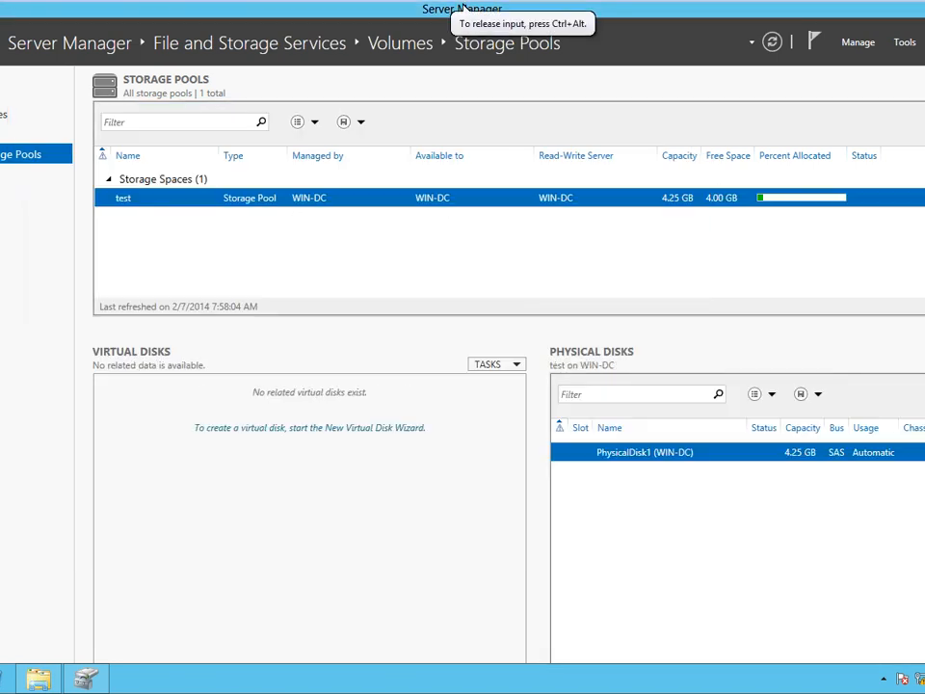
pyautogui.click(924, 364)
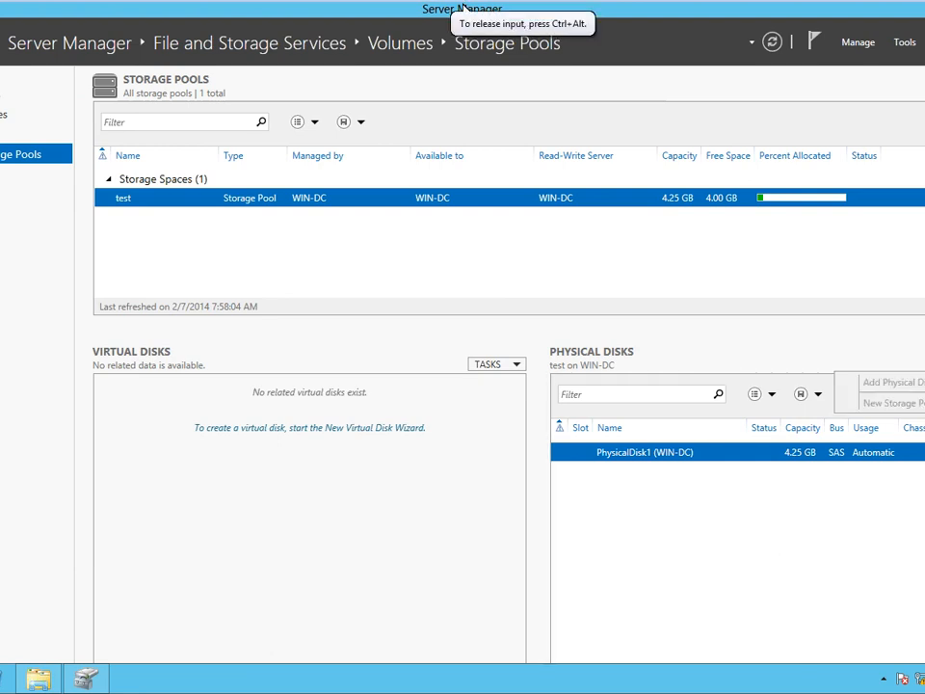
pyautogui.click(924, 364)
pyautogui.click(924, 93)
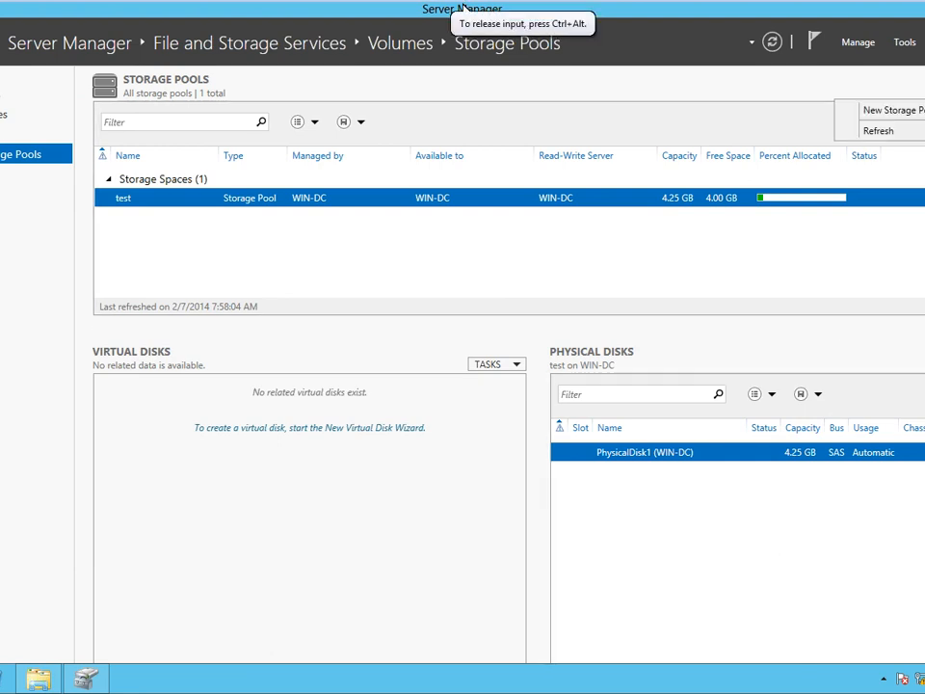
pyautogui.click(924, 93)
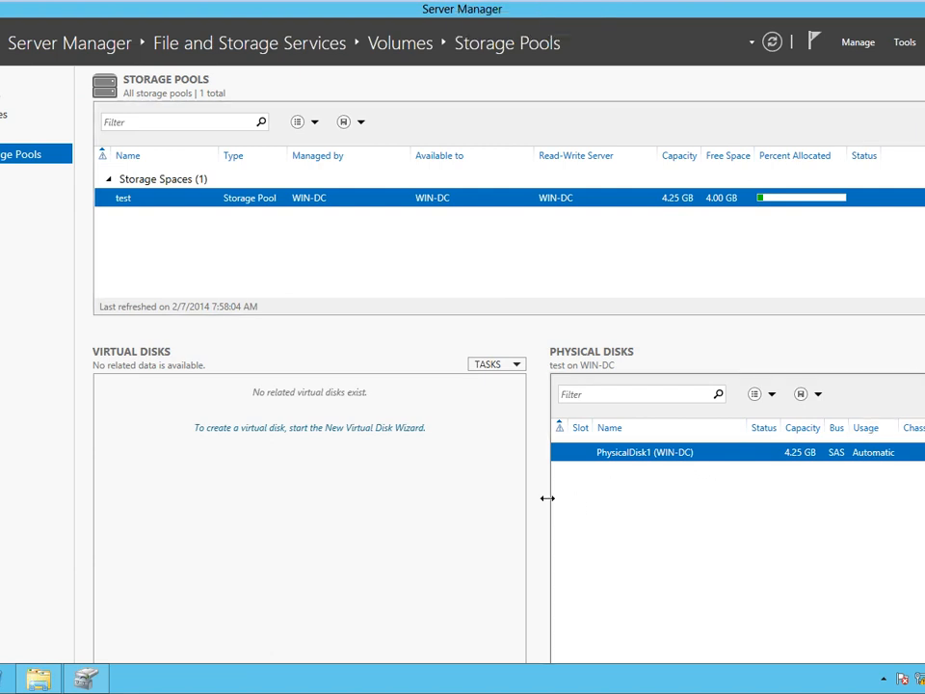
pyautogui.moveTo(546, 497); pyautogui.dragTo(509, 501)
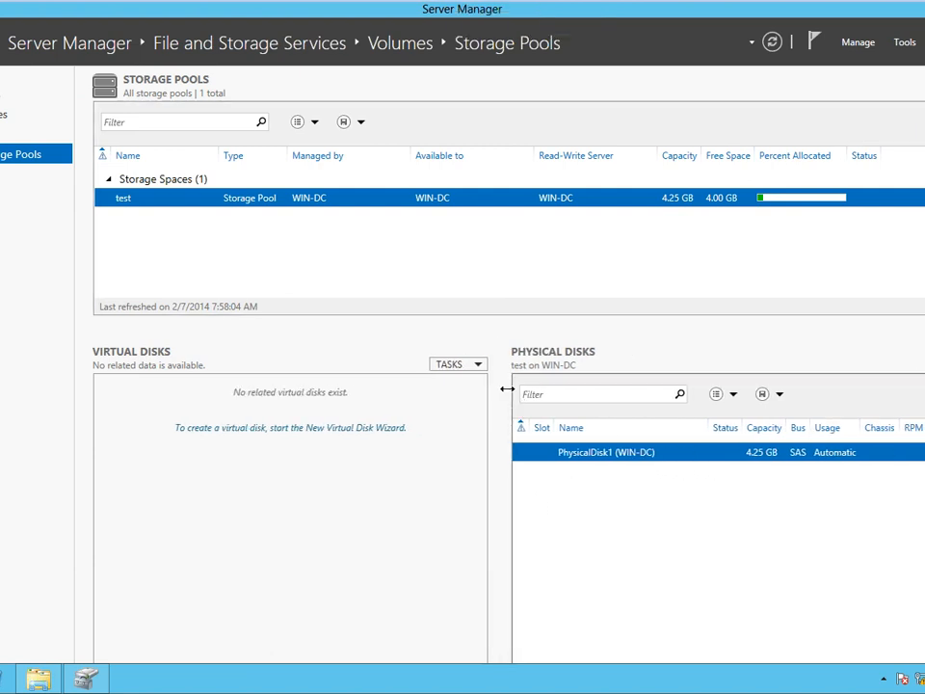
pyautogui.click(478, 374)
# Launch the New Virtual Disk Wizard on the test pool and enter VD1 as the name.
pyautogui.click(459, 388)
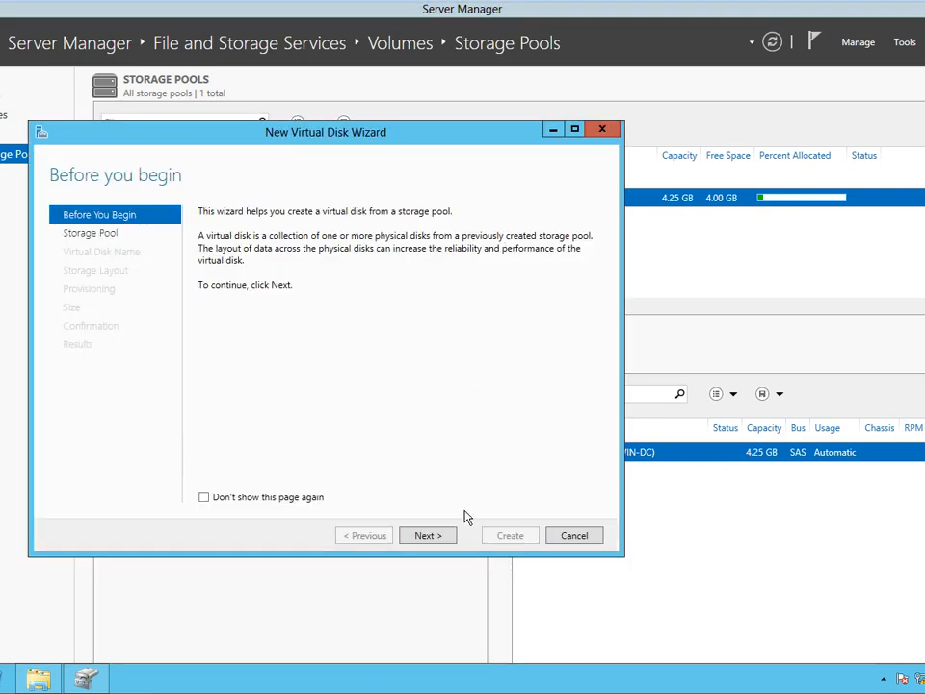
pyautogui.click(435, 537)
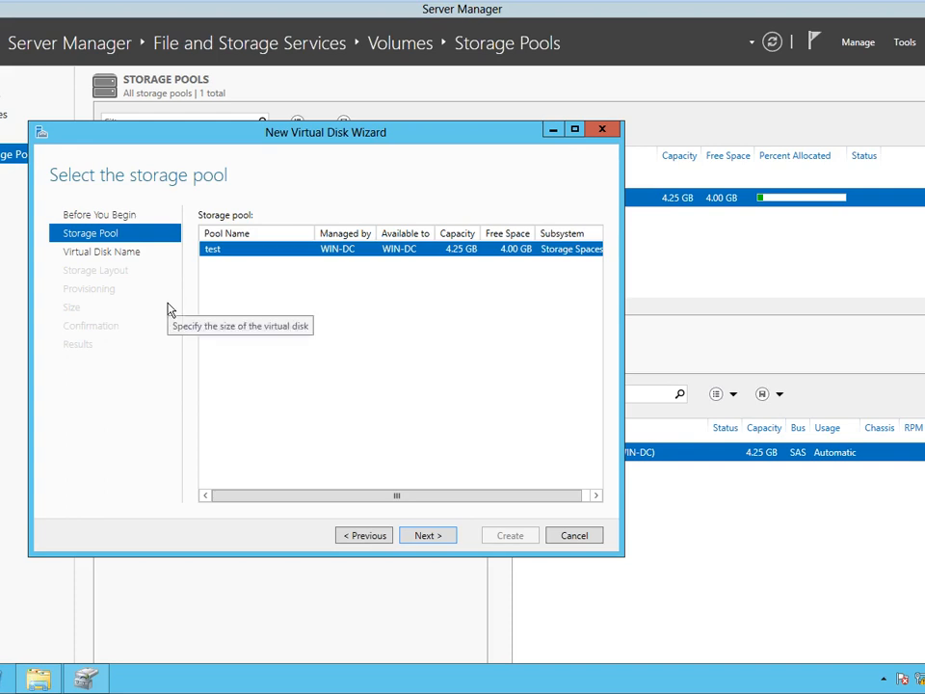
pyautogui.click(427, 535)
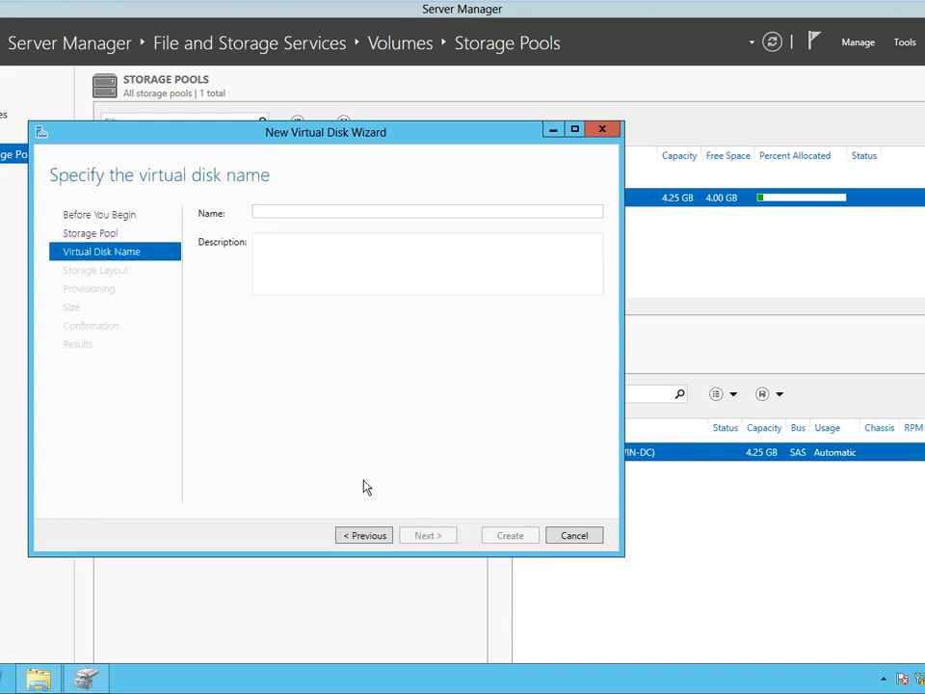
pyautogui.write('VD1')
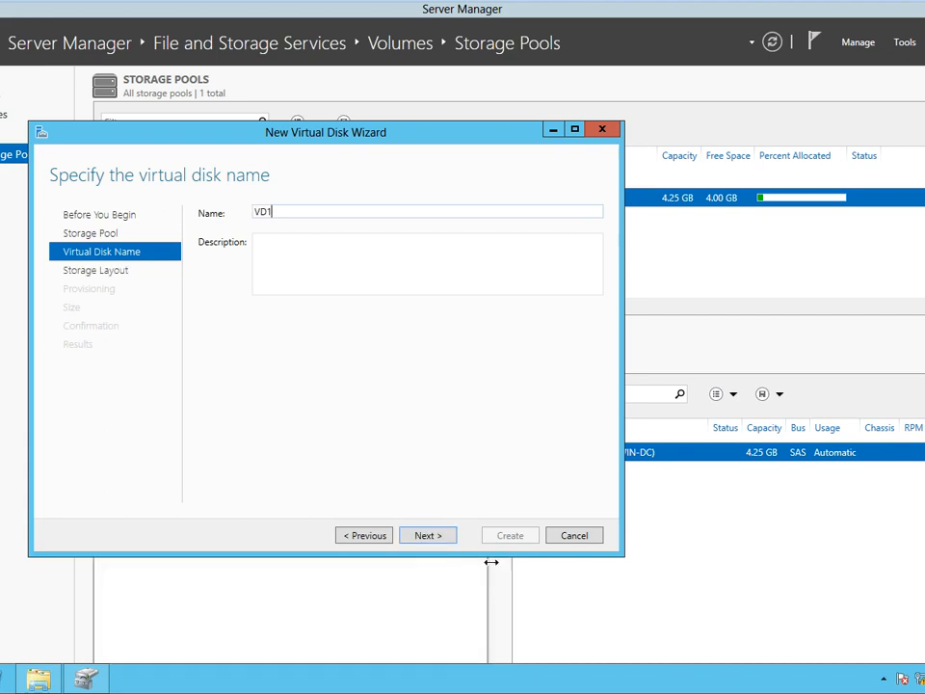
# Compare the storage layouts and try Mirror, which fails for lack of disks.
pyautogui.click(438, 539)
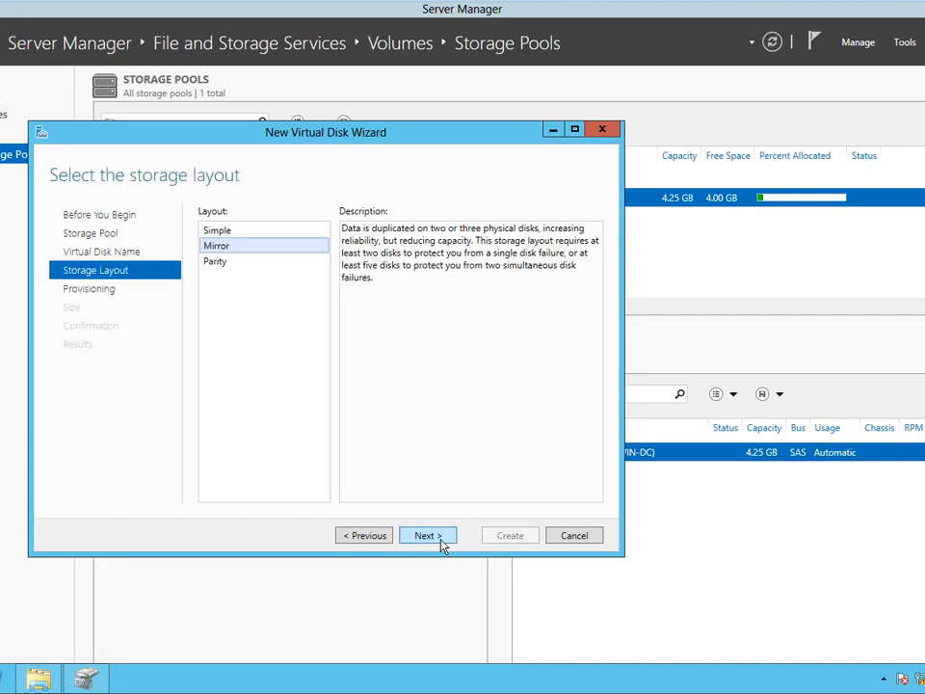
pyautogui.click(241, 234)
pyautogui.click(241, 248)
pyautogui.click(242, 258)
pyautogui.click(241, 249)
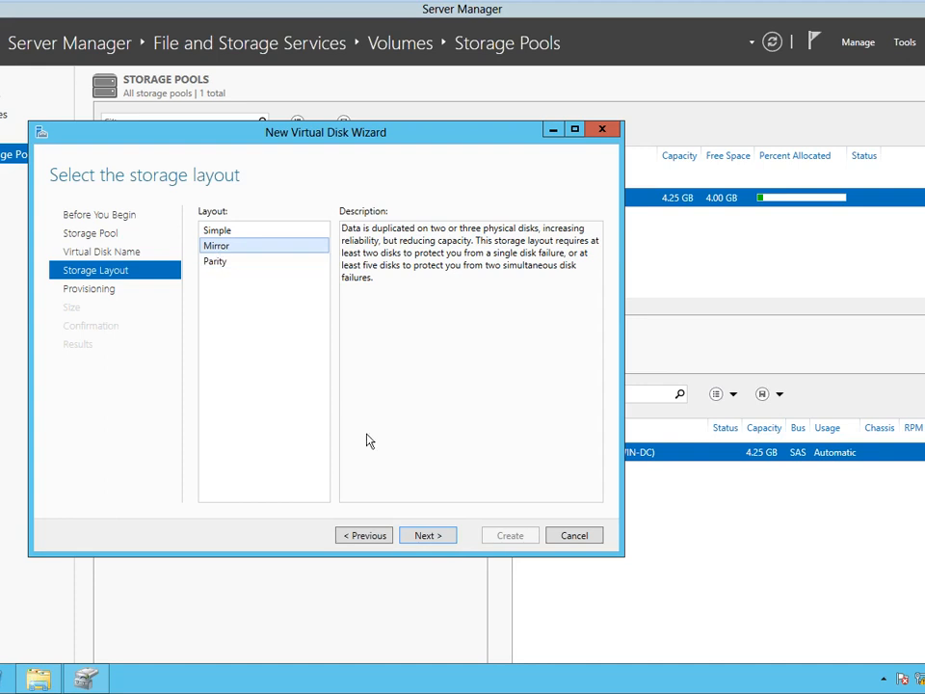
pyautogui.click(427, 535)
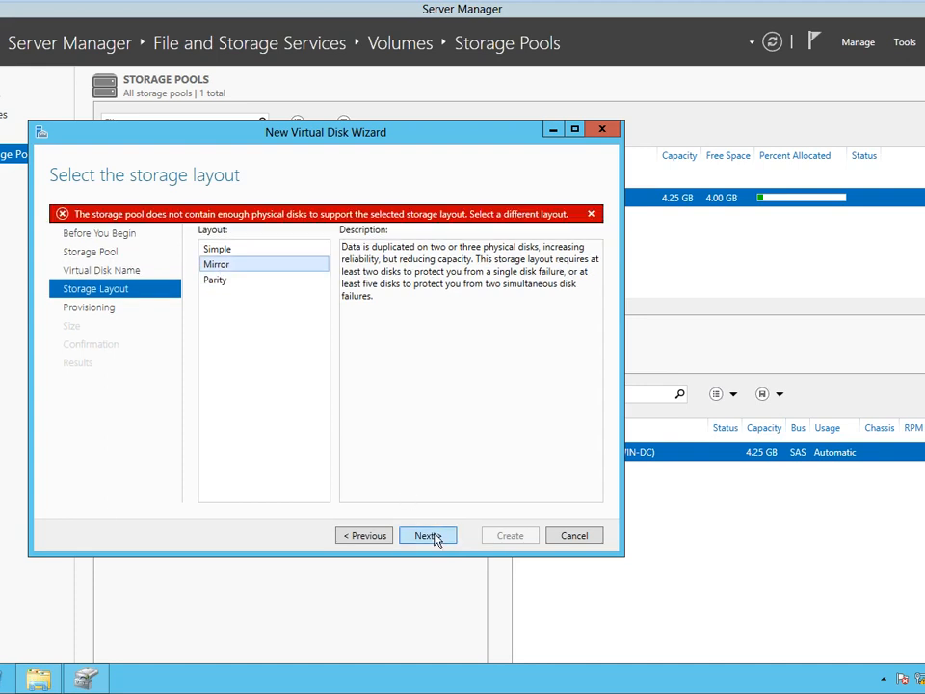
pyautogui.click(361, 537)
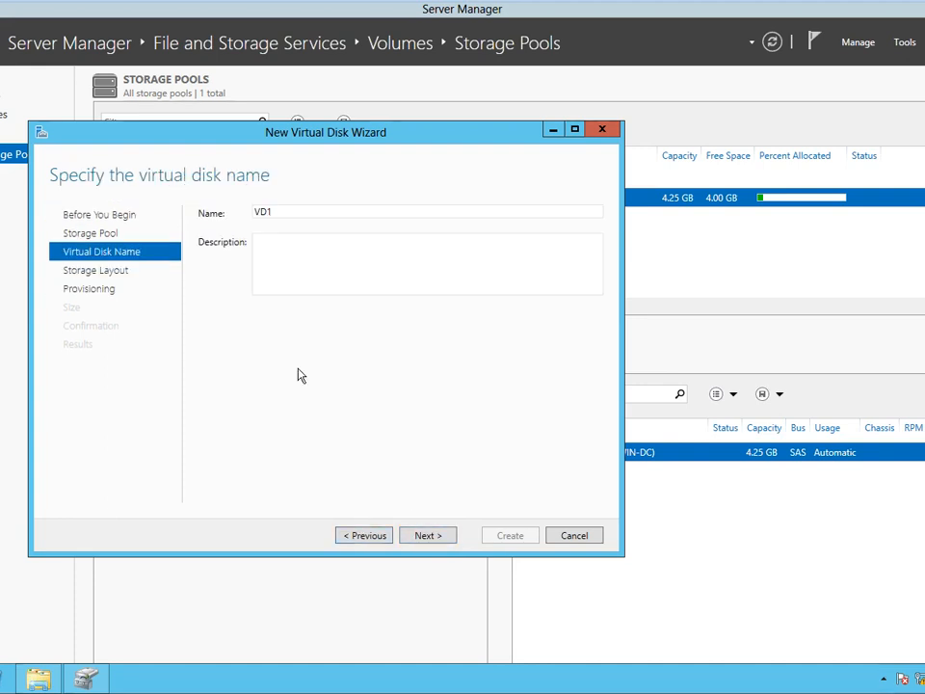
# Select the Simple layout and proceed to the provisioning page with Fixed chosen.
pyautogui.click(426, 538)
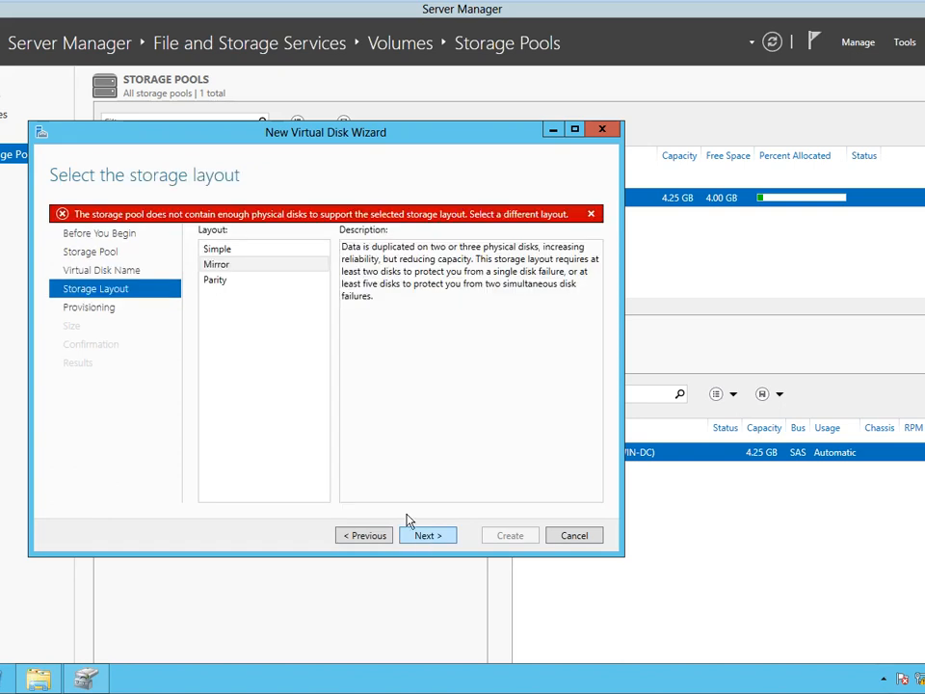
pyautogui.click(229, 250)
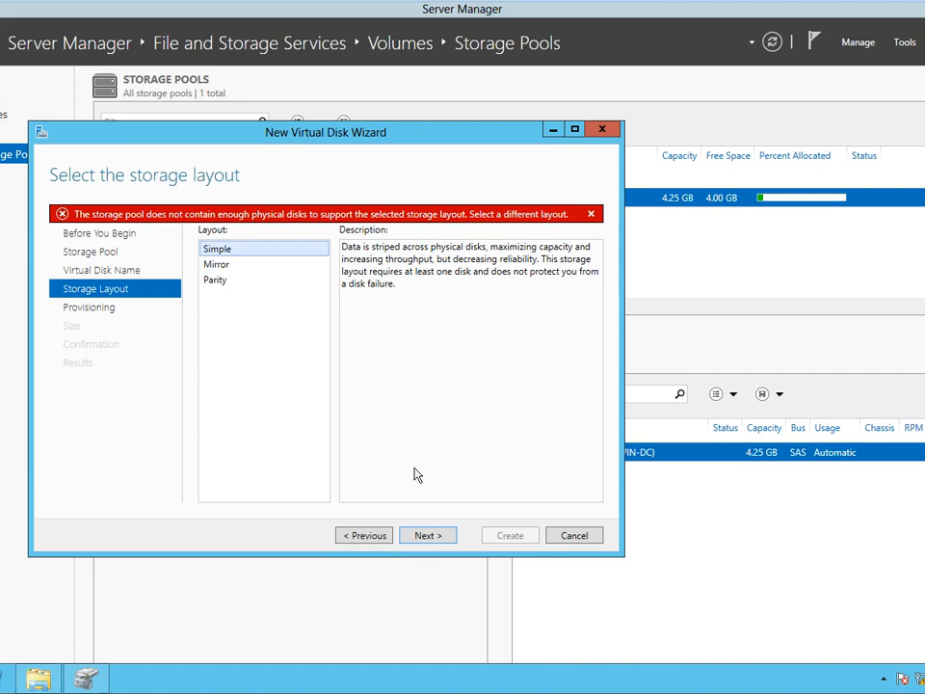
pyautogui.click(428, 536)
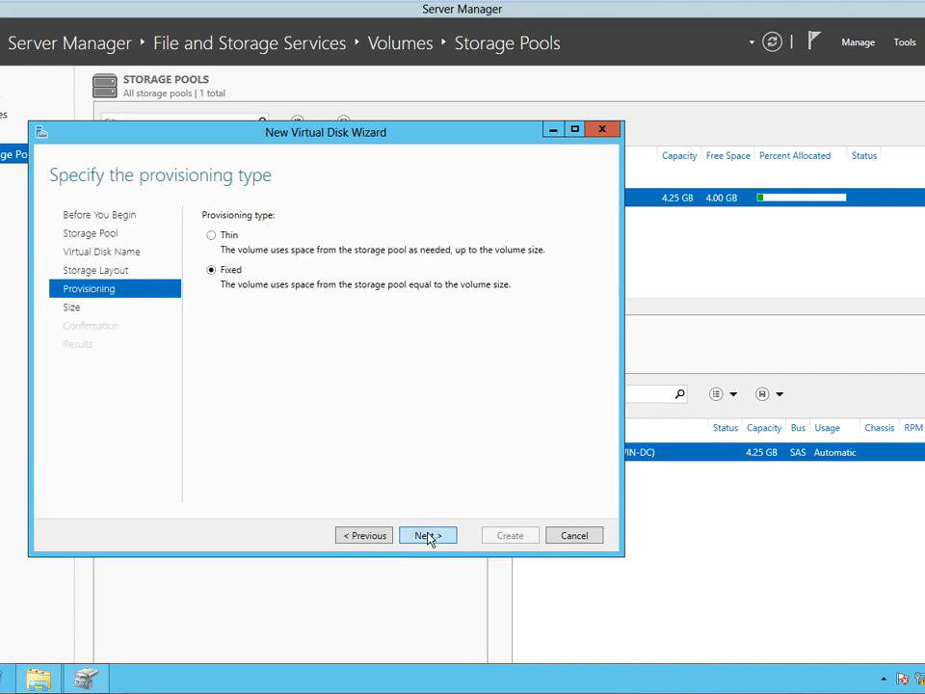
pyautogui.click(378, 538)
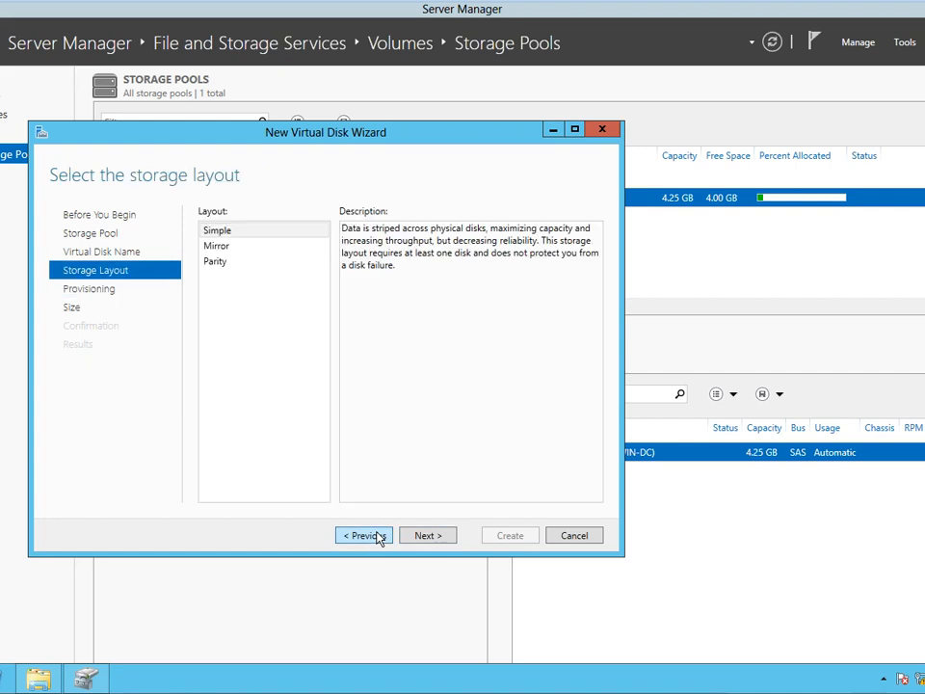
pyautogui.click(232, 249)
pyautogui.click(237, 232)
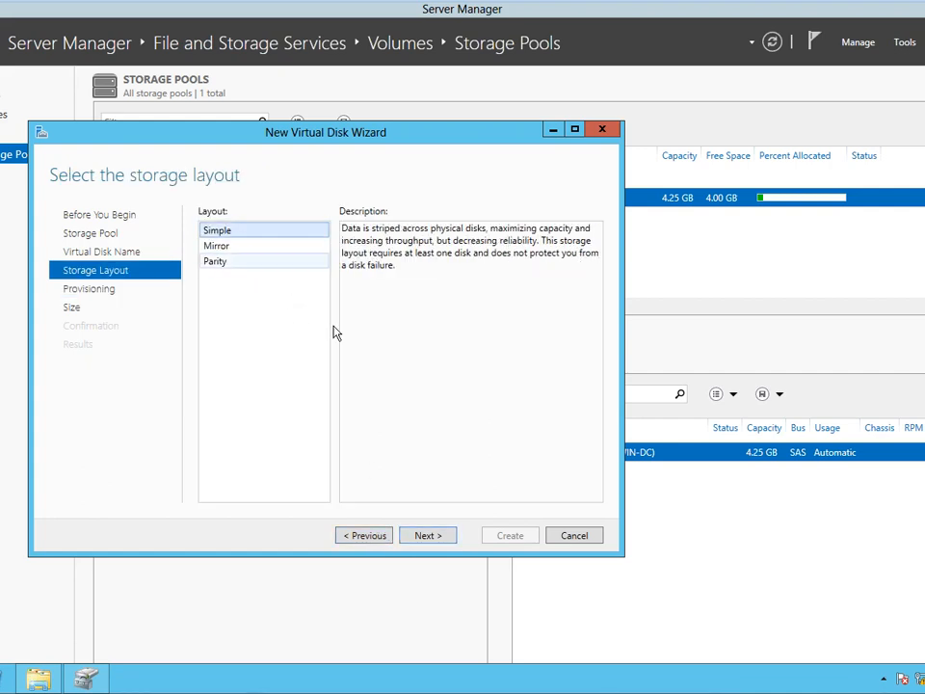
pyautogui.click(424, 542)
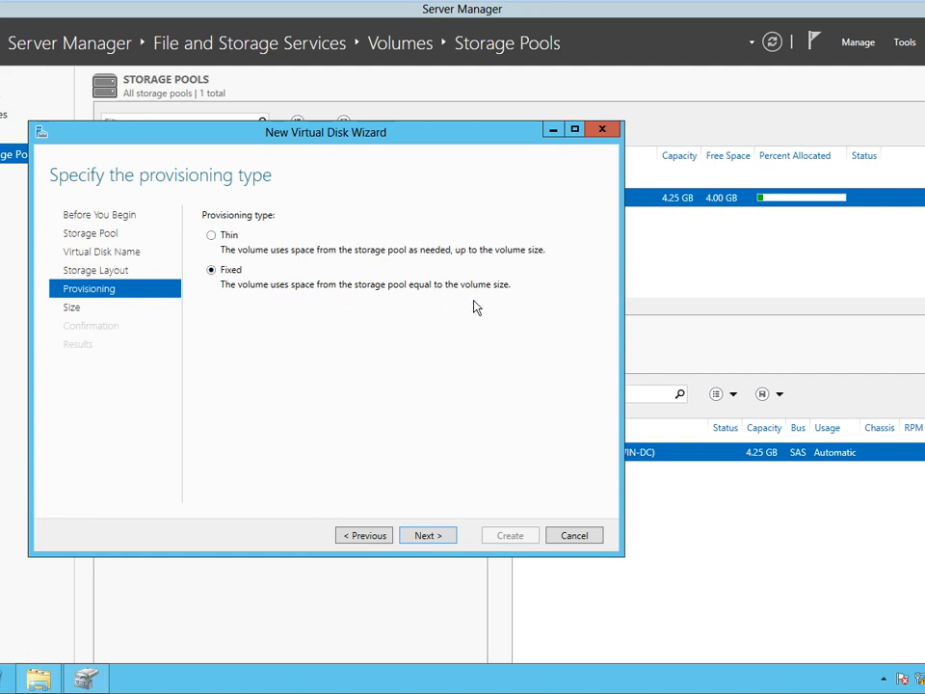
# Create VD1 as a fixed-provisioned simple disk at full pool capacity, then launch the New Volume Wizard.
pyautogui.click(430, 536)
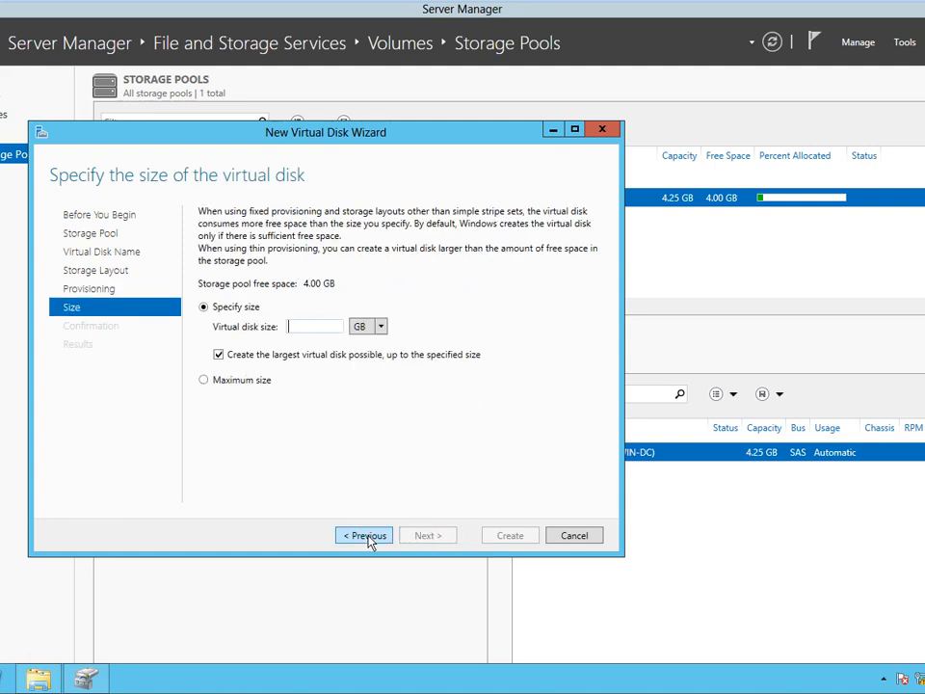
pyautogui.write('1000')
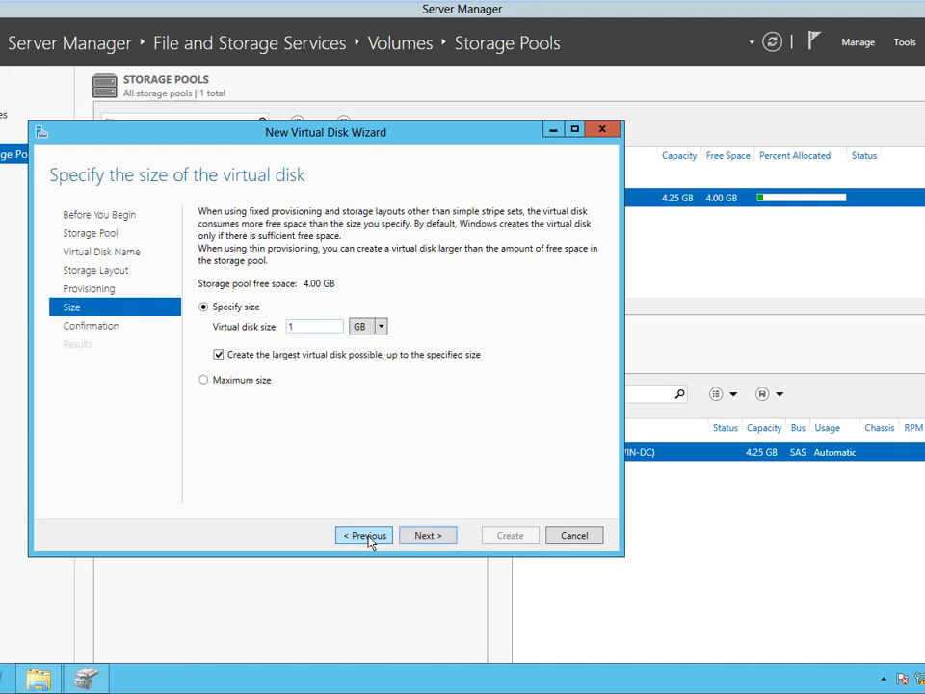
pyautogui.click(433, 544)
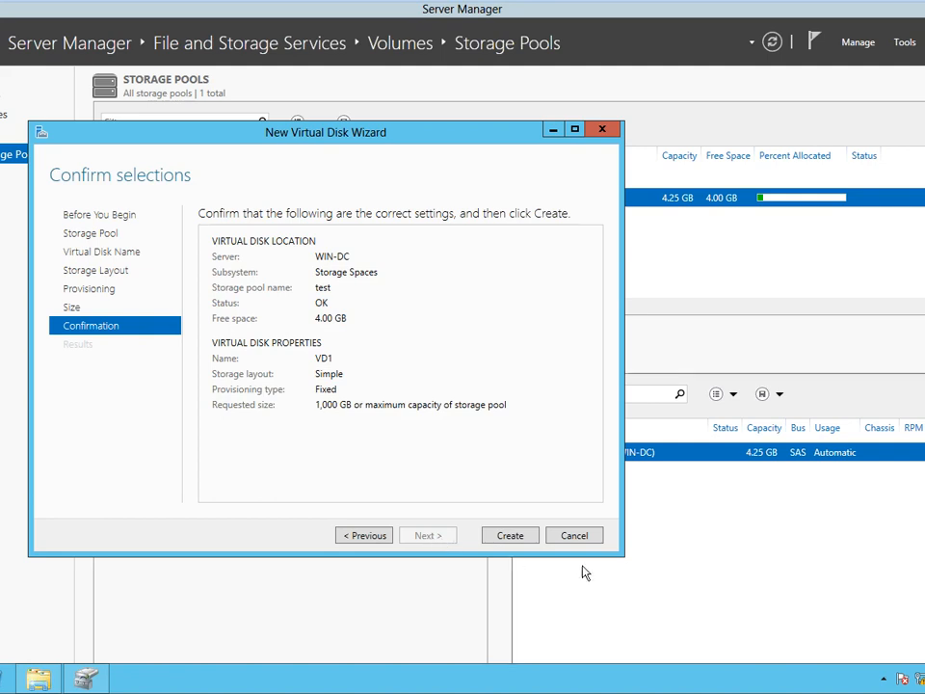
pyautogui.click(510, 542)
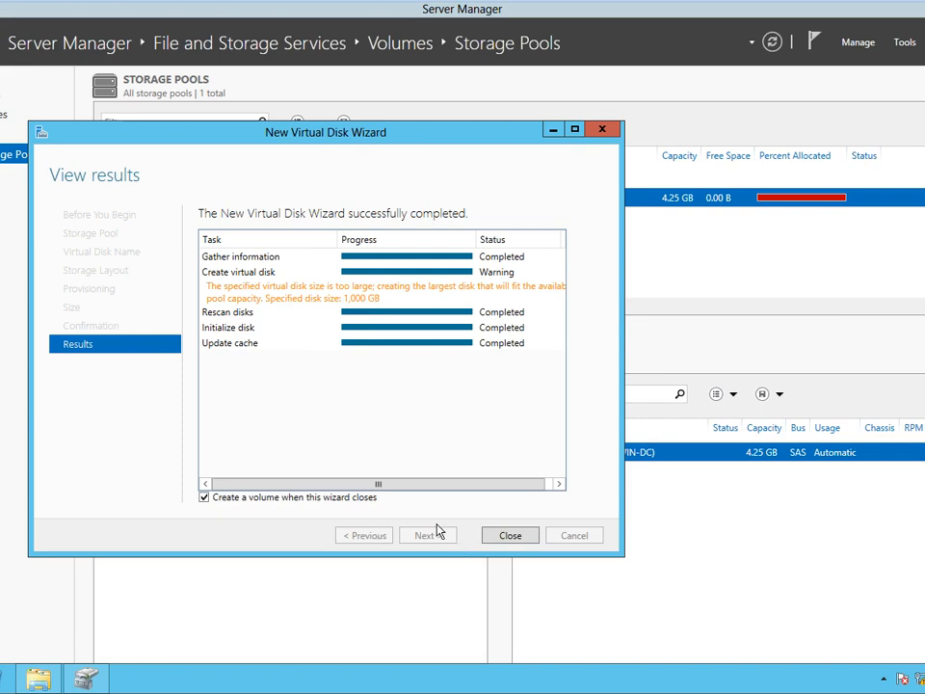
pyautogui.click(508, 536)
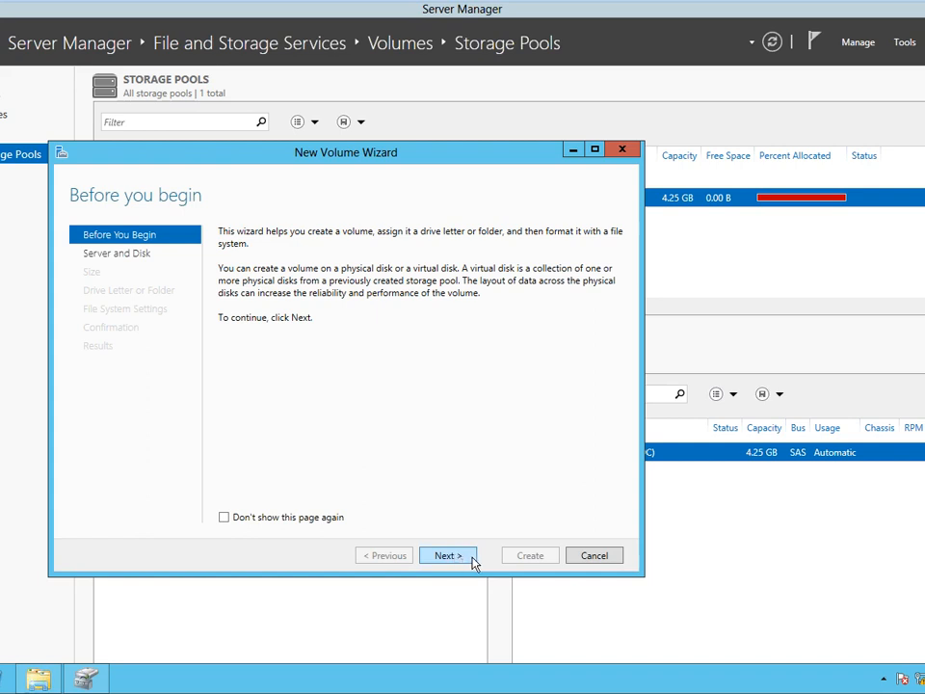
# Place the volume on VD1's disk with full 3.97 GB size, drive letter F and NTFS defaults.
pyautogui.click(472, 562)
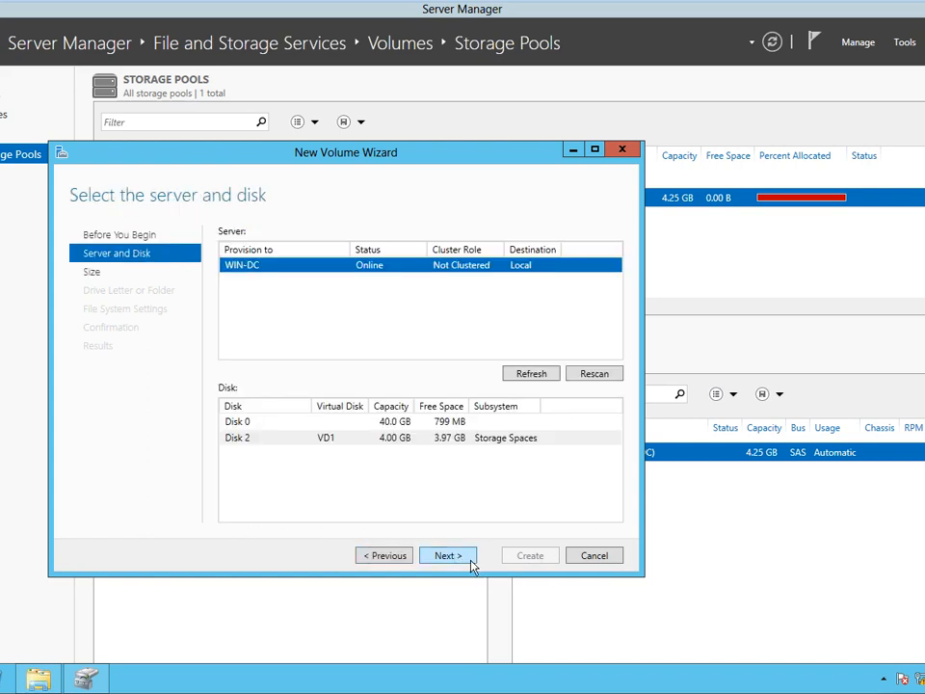
pyautogui.click(471, 561)
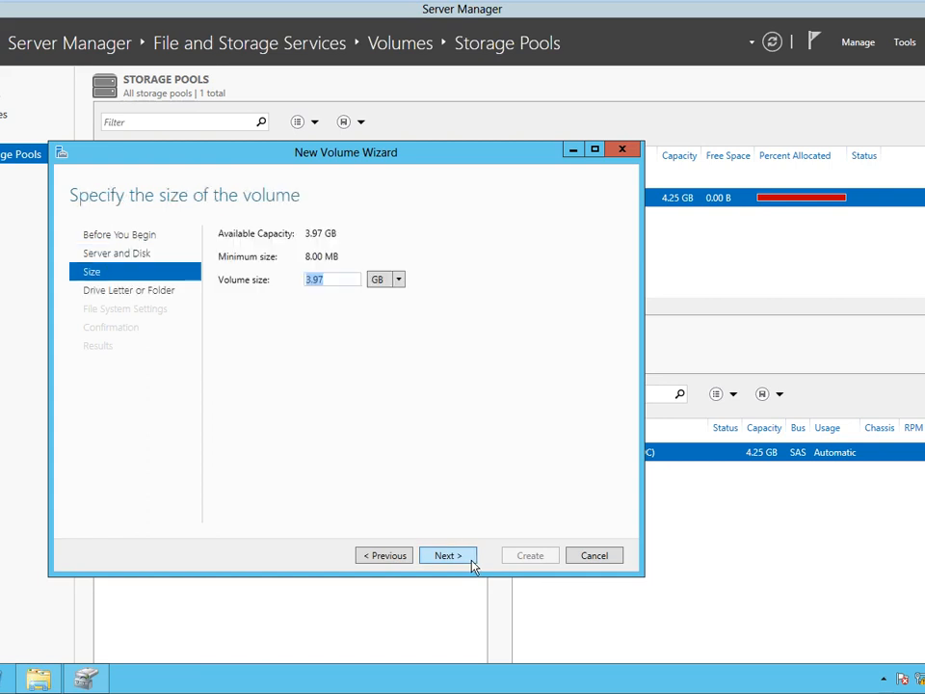
pyautogui.click(470, 562)
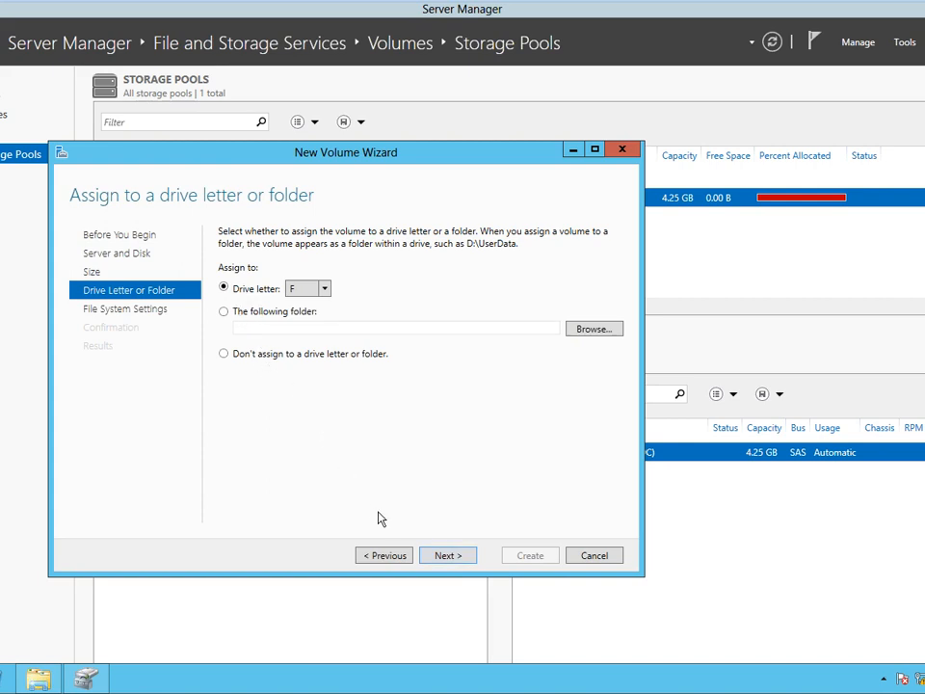
pyautogui.click(449, 562)
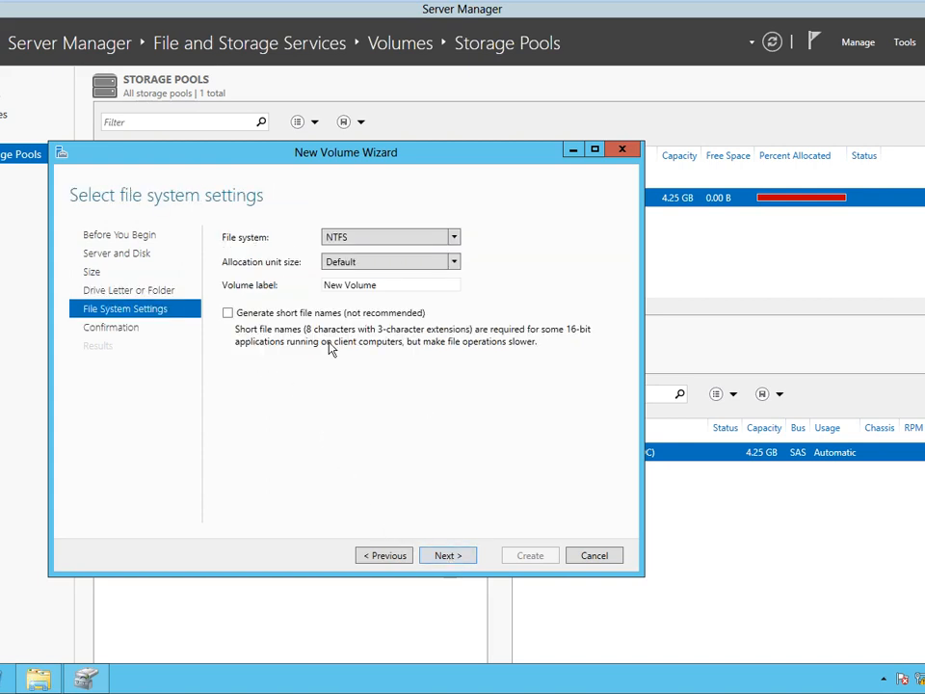
pyautogui.click(451, 557)
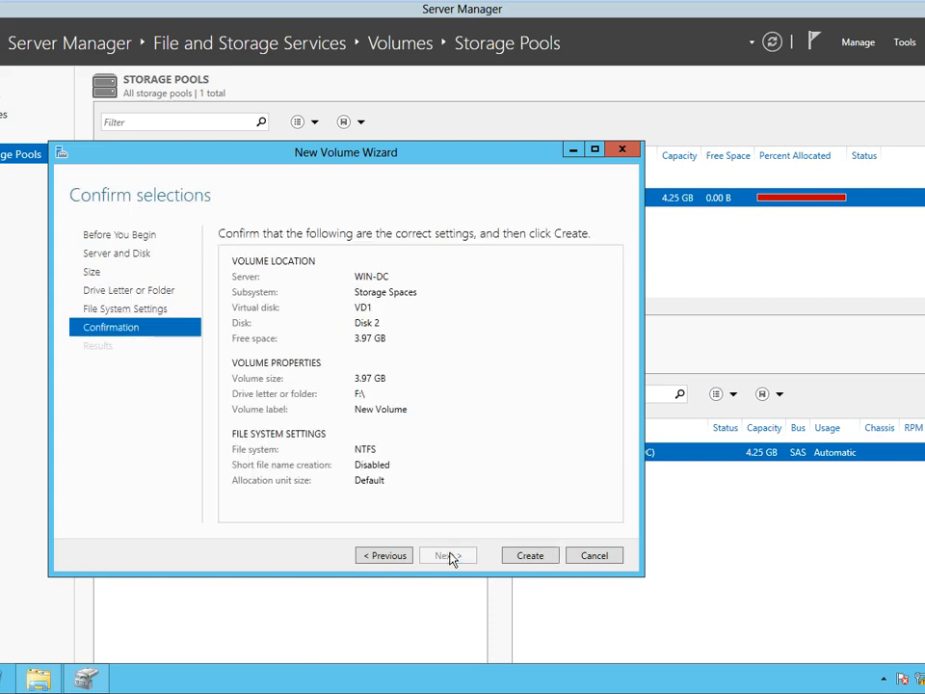
# Create the 3.97 GB NTFS volume F: on VD1, close the results, and go to the desktop.
pyautogui.click(534, 562)
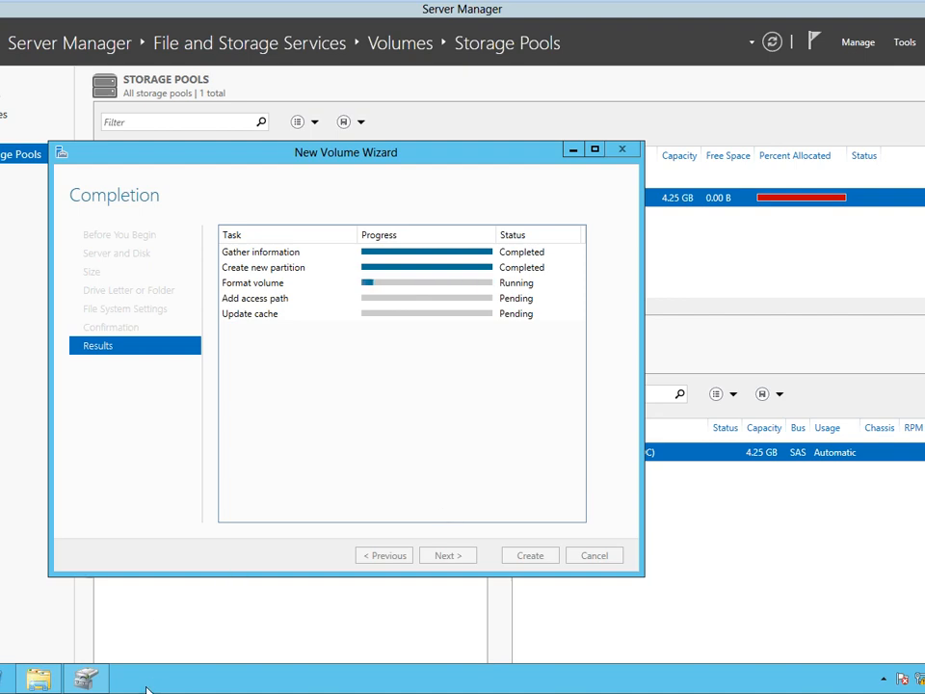
pyautogui.click(87, 679)
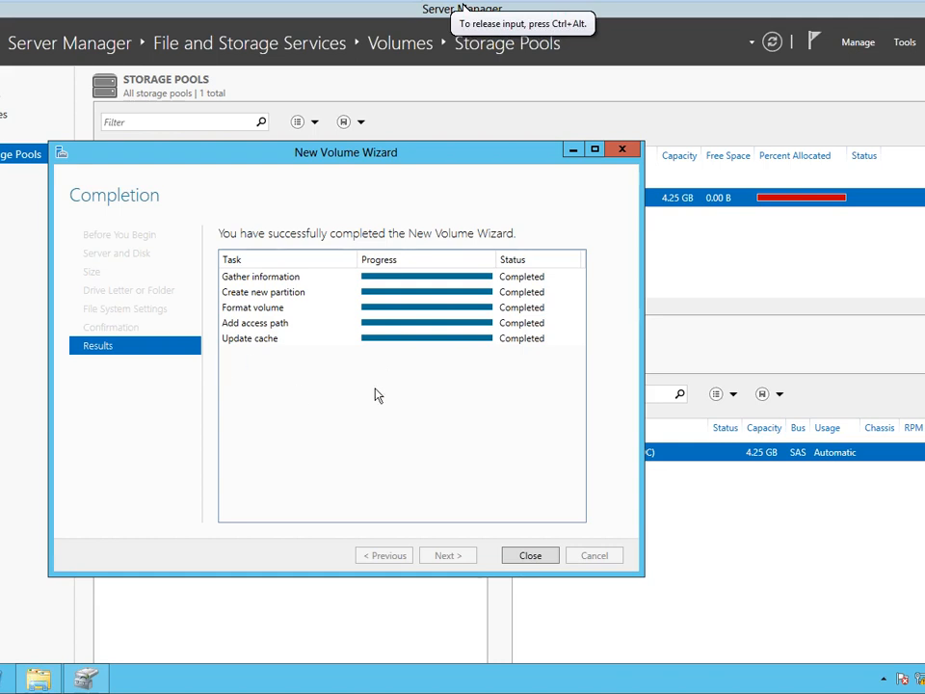
pyautogui.click(530, 556)
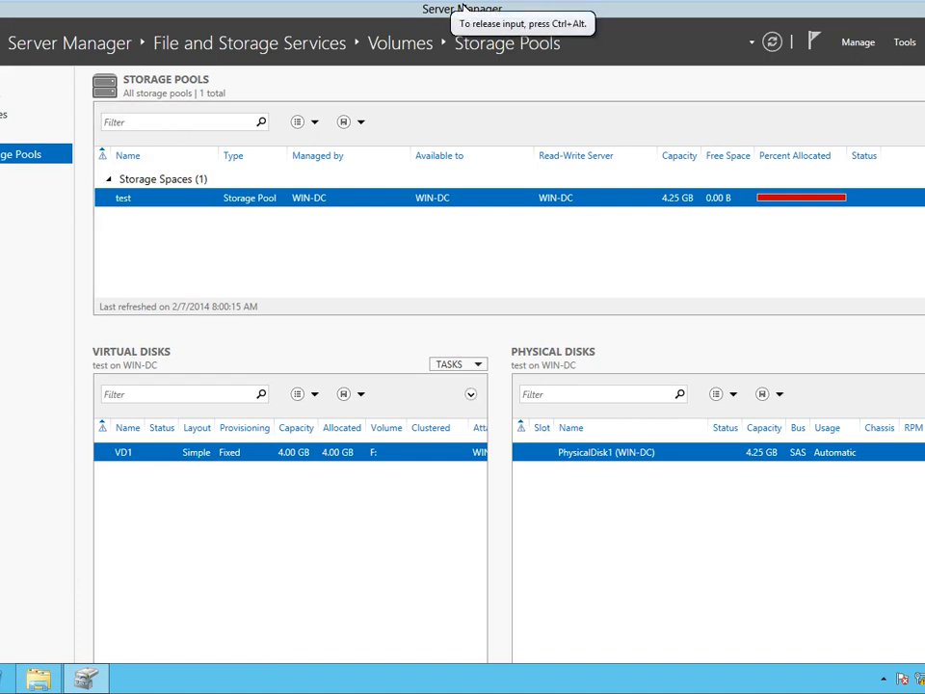
pyautogui.press('super+d')
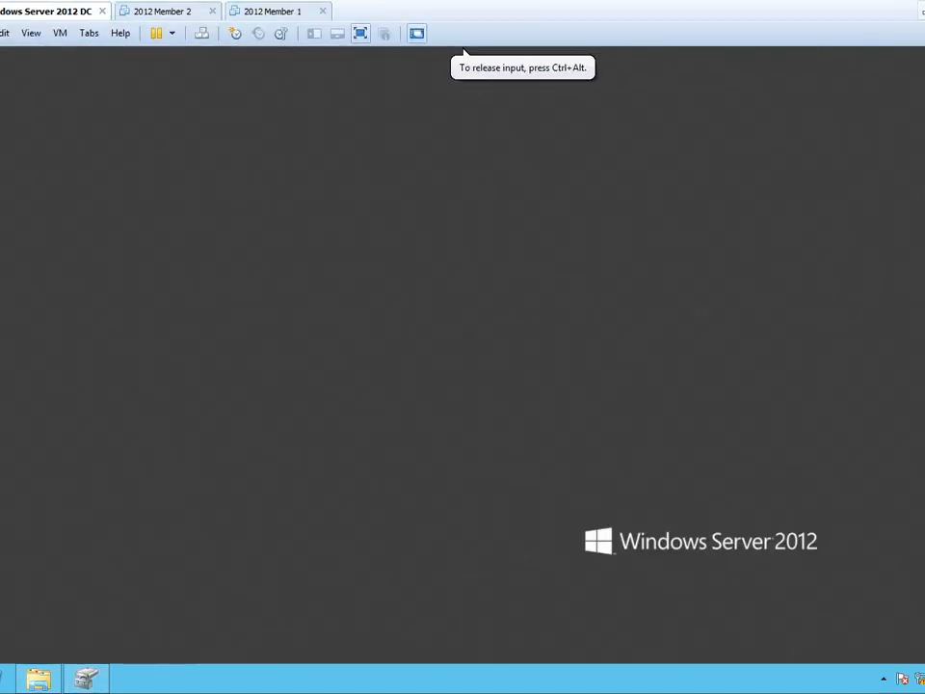
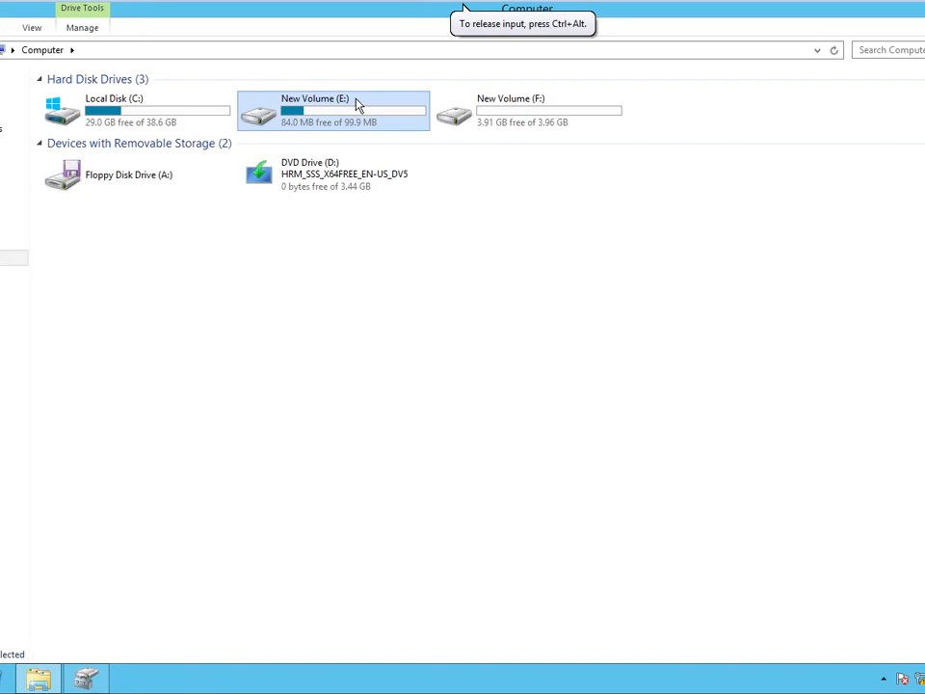
# Open New Volume (E:) and cancel an accidental New Shortcut attempt.
pyautogui.doubleClick(357, 102)
pyautogui.rightClick(259, 249)
pyautogui.moveTo(362, 429)
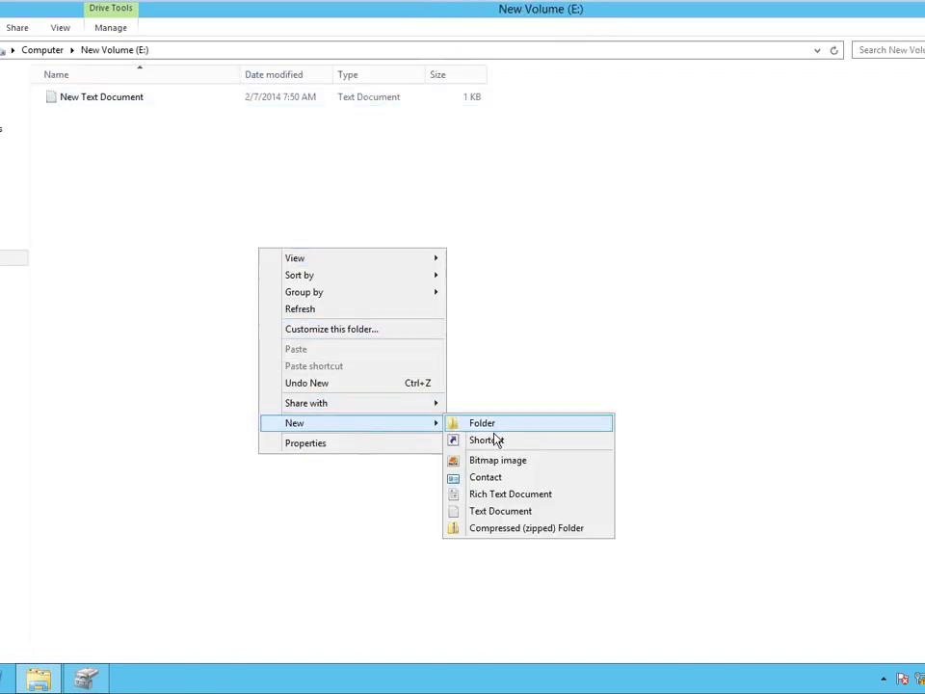
pyautogui.click(495, 439)
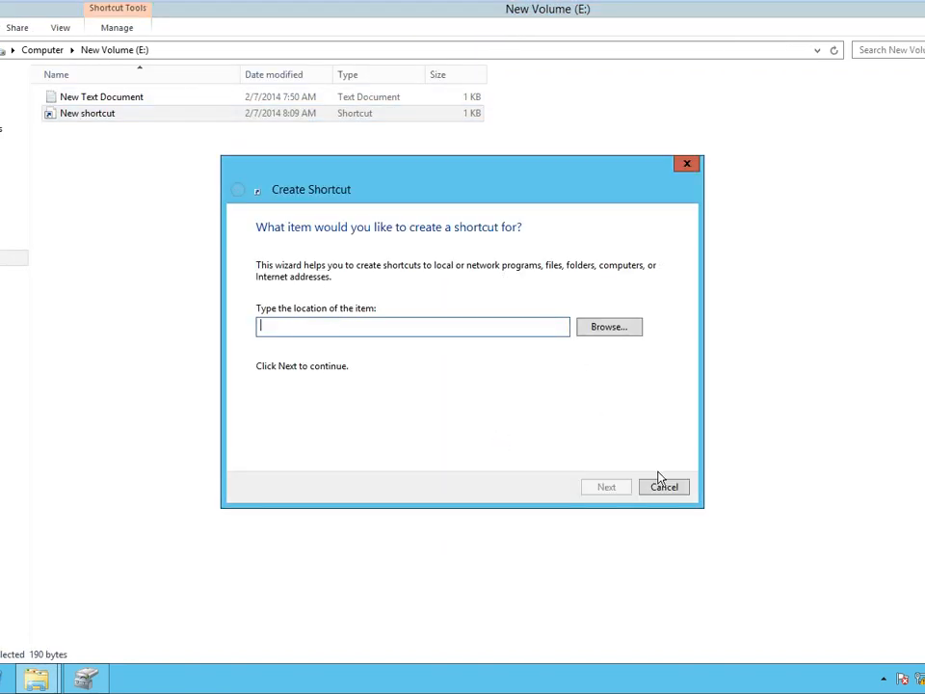
pyautogui.click(664, 487)
# Create a new folder on E: and correct its name to 'test'.
pyautogui.rightClick(220, 198)
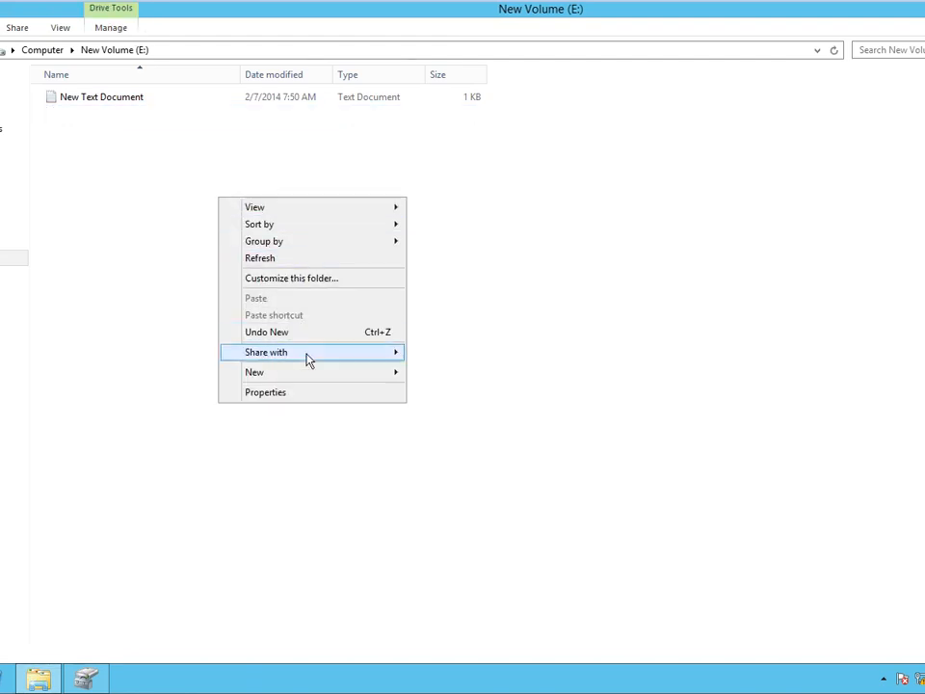
pyautogui.moveTo(309, 374)
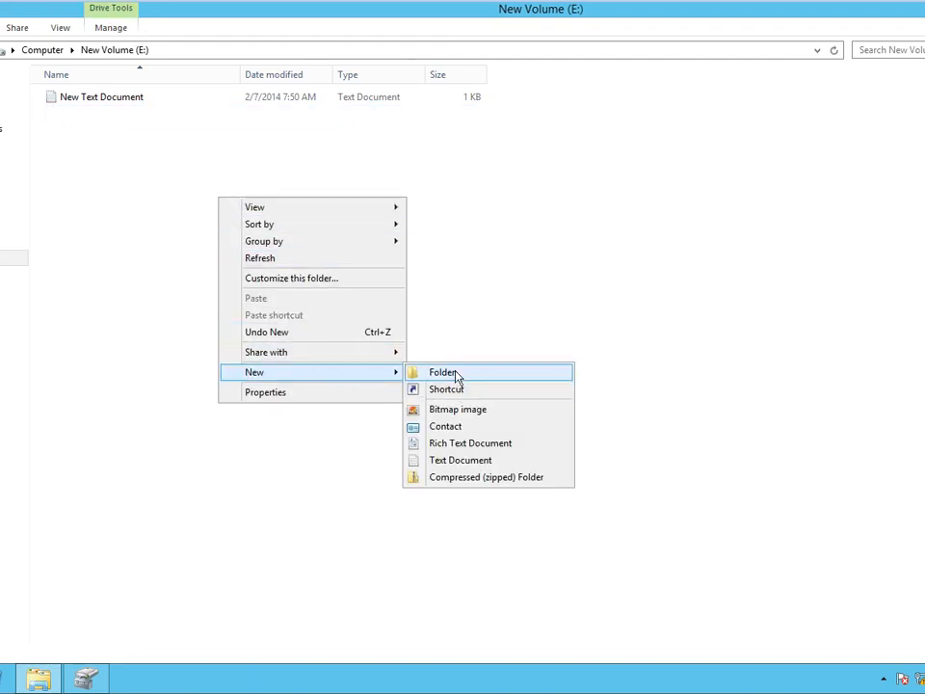
pyautogui.click(458, 375)
pyautogui.write('test')
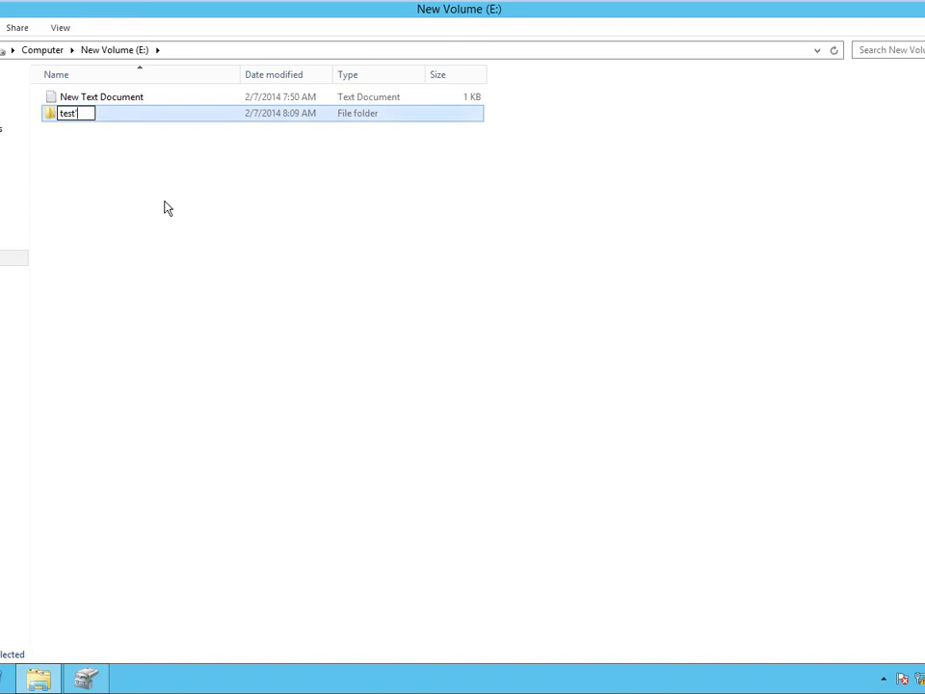
pyautogui.press('Return')
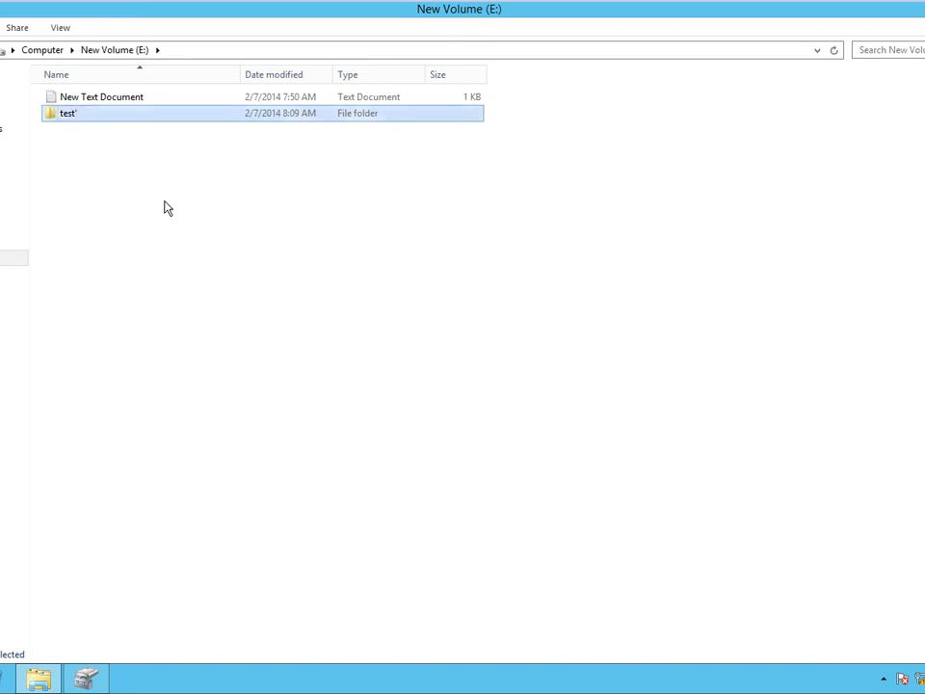
pyautogui.rightClick(245, 115)
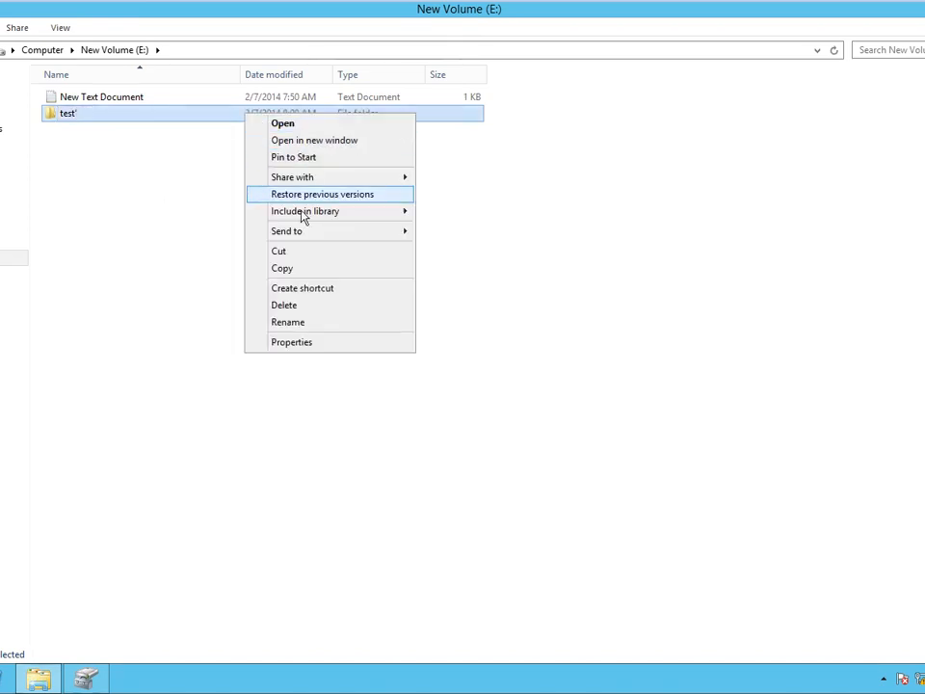
pyautogui.click(288, 322)
pyautogui.press('End')
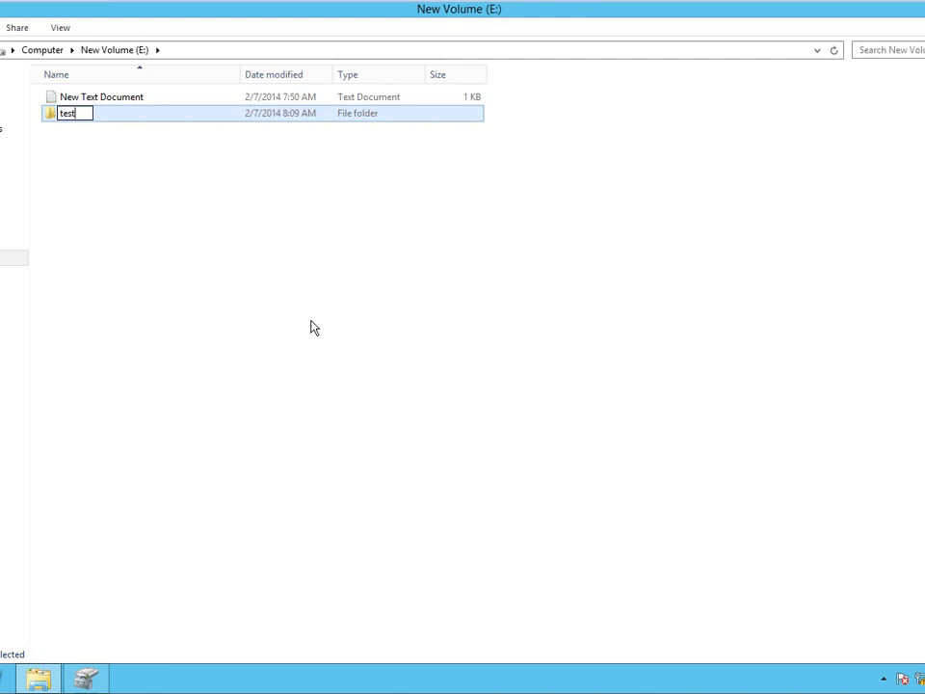
pyautogui.click(311, 328)
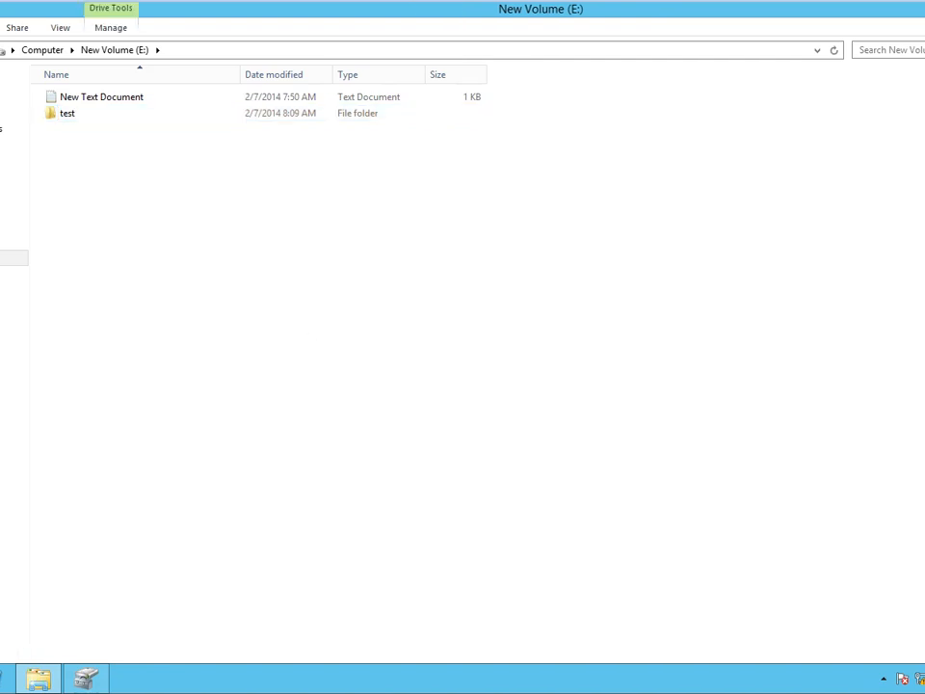
pyautogui.hotkey('alt', 'Tab')
# In Active Directory Users and Computers, create a new domain user with a password set to change at next logon.
pyautogui.click(904, 42)
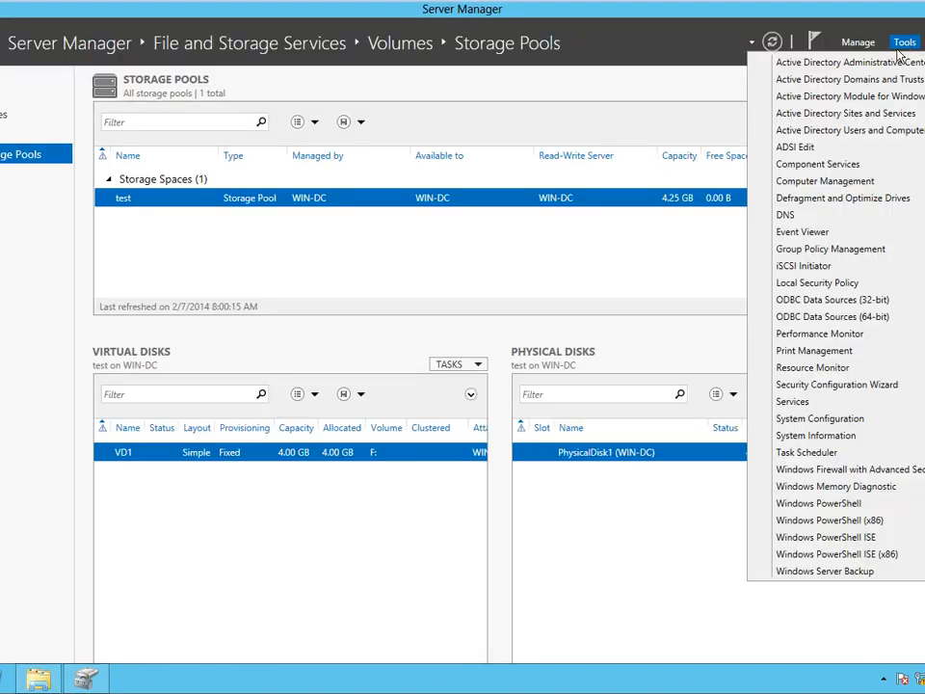
pyautogui.click(839, 132)
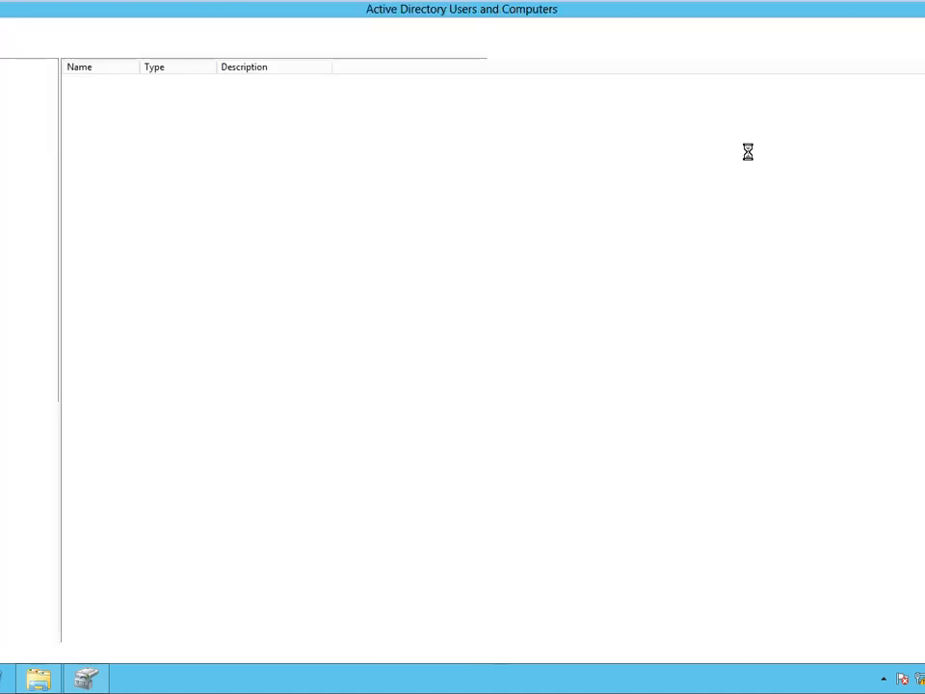
pyautogui.click(161, 48)
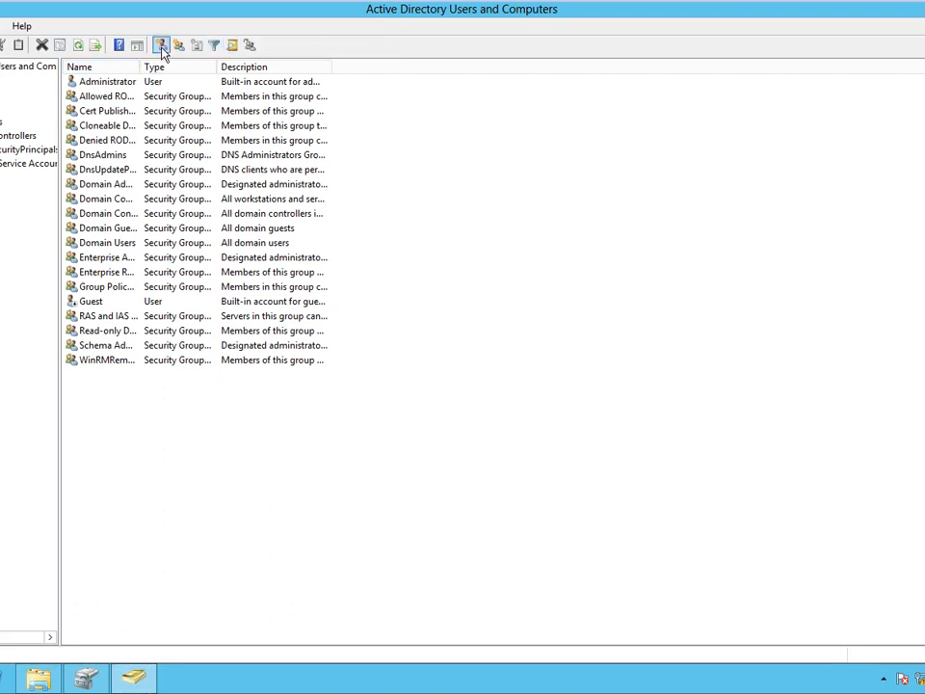
pyautogui.write('ta')
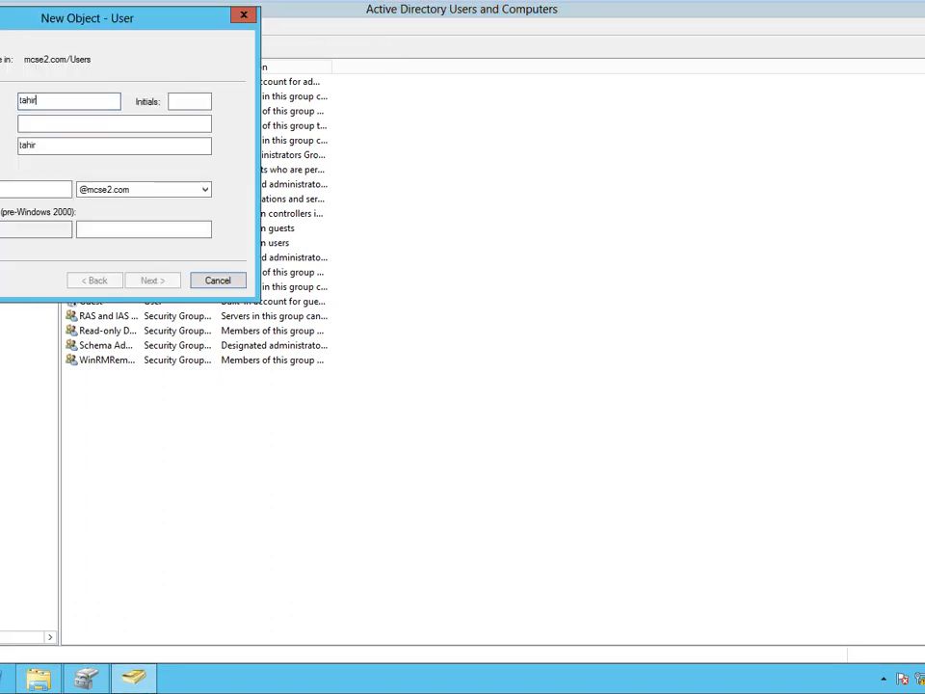
pyautogui.write('hir')
pyautogui.press('Tab')
pyautogui.press('Tab')
pyautogui.press('Tab')
pyautogui.press('Tab')
pyautogui.write('tah')
pyautogui.press('Tab')
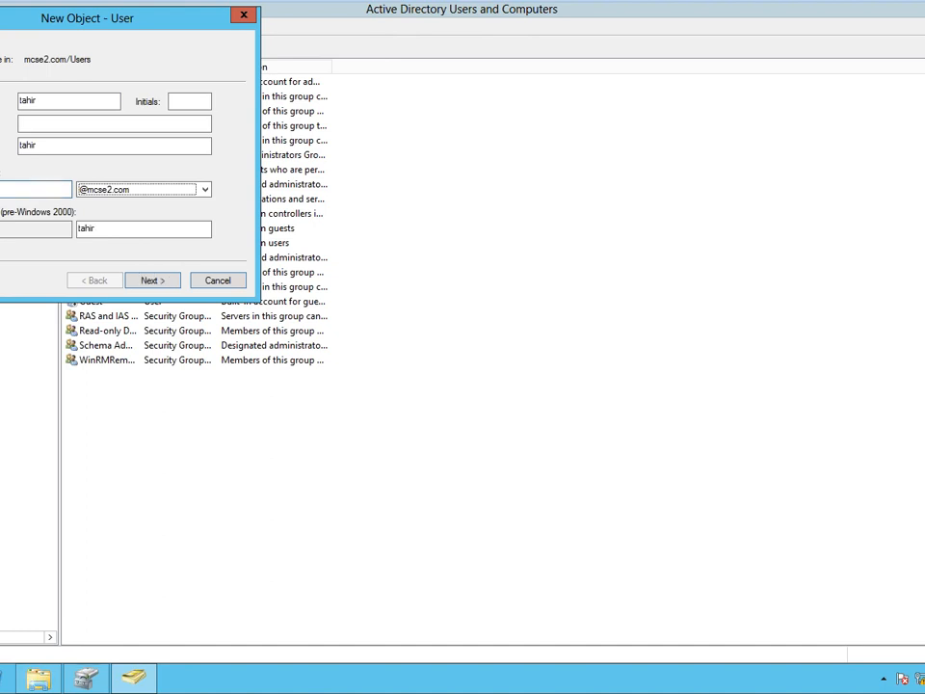
pyautogui.press('Return')
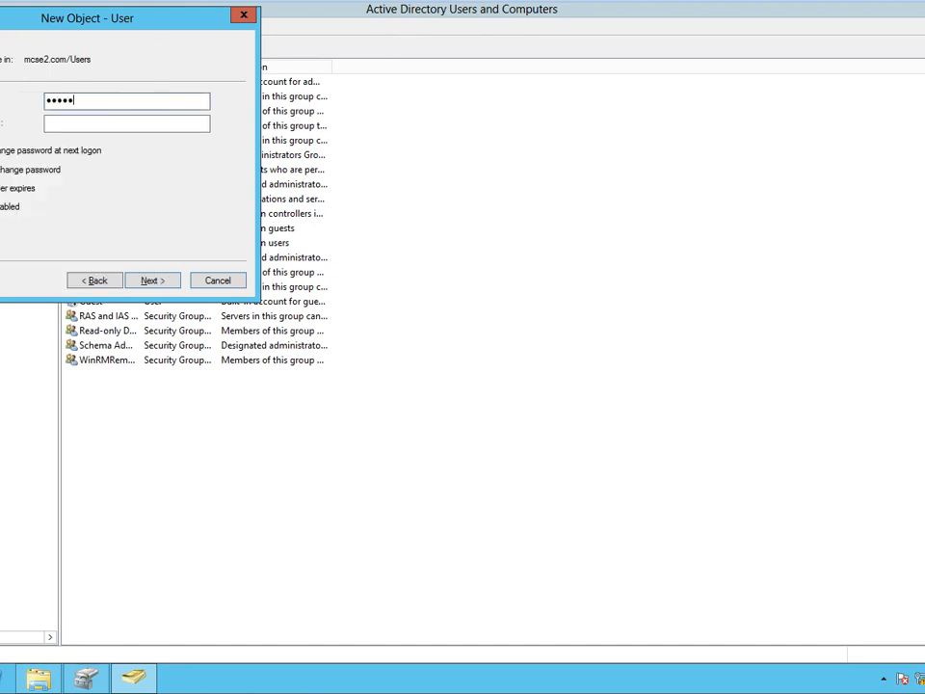
pyautogui.write('d')
pyautogui.press('Tab')
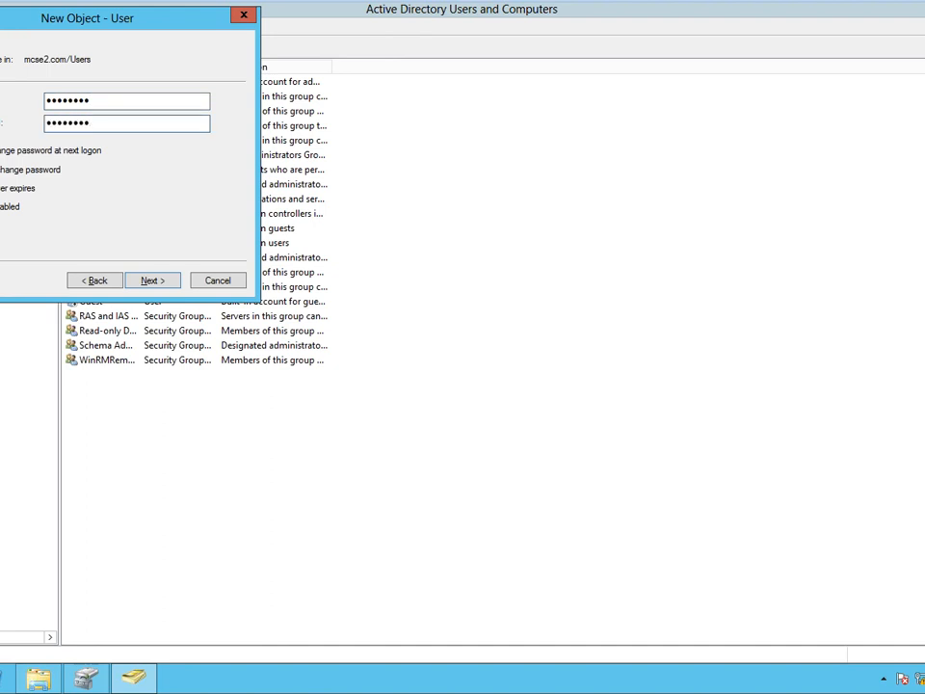
pyautogui.click(60, 150)
pyautogui.click(151, 280)
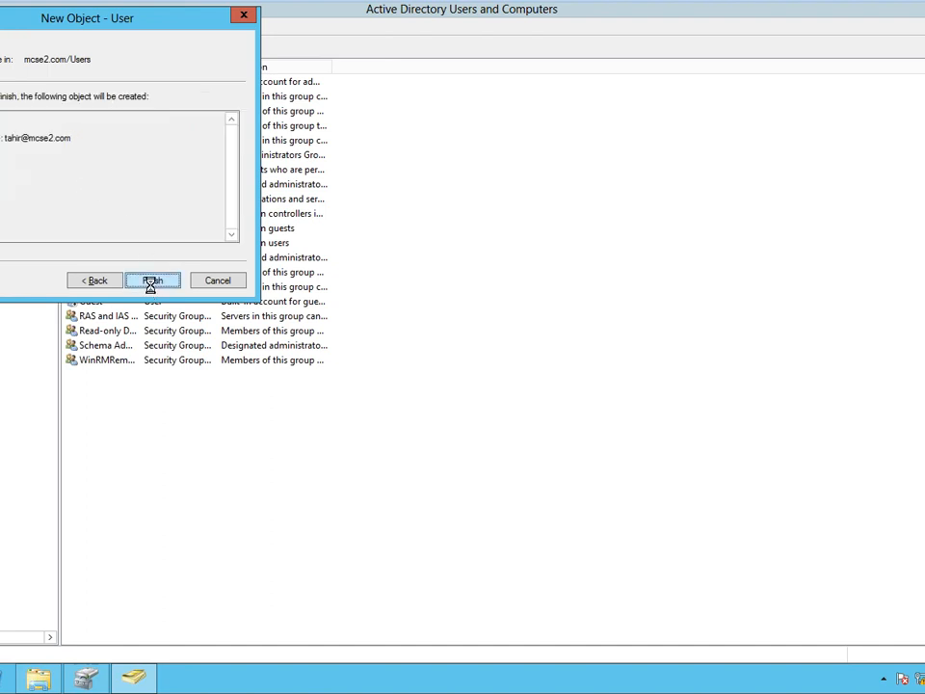
pyautogui.click(151, 281)
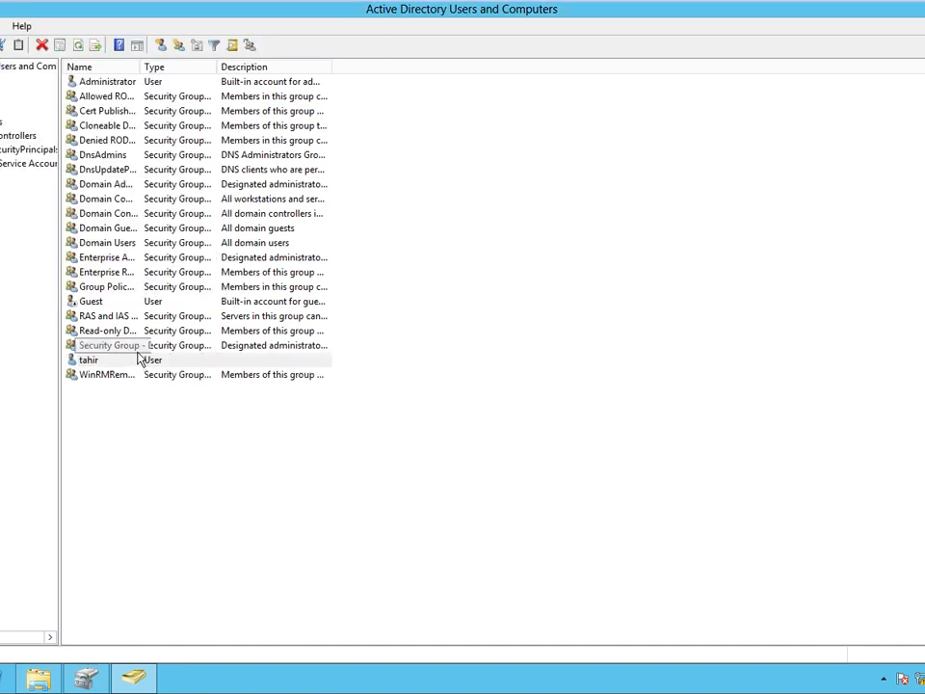
# Add the new user to a group and dismiss the success message.
pyautogui.click(138, 353)
pyautogui.click(140, 361)
pyautogui.rightClick(141, 365)
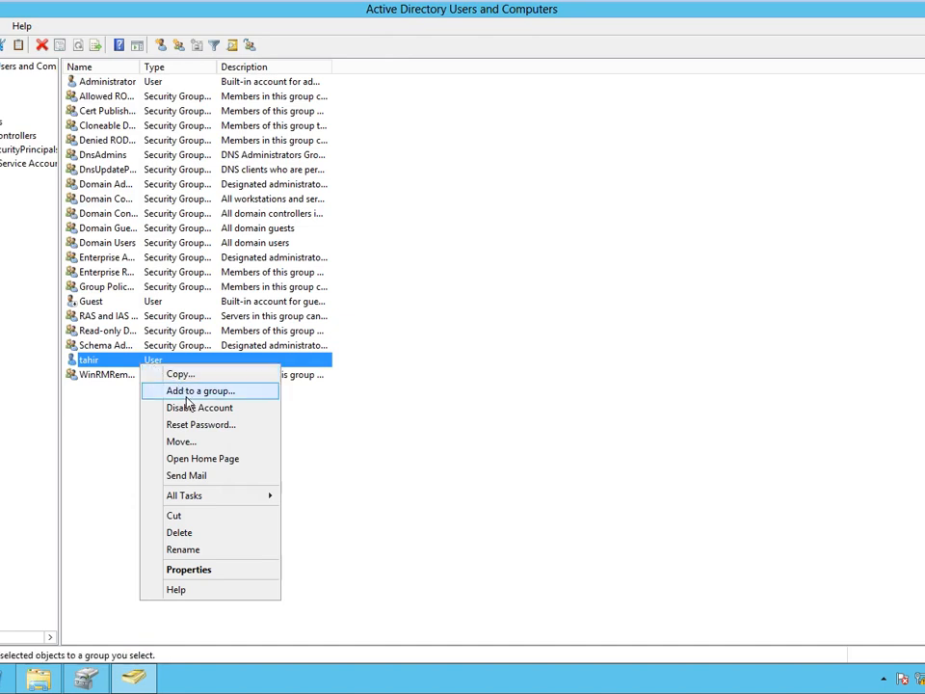
pyautogui.click(179, 392)
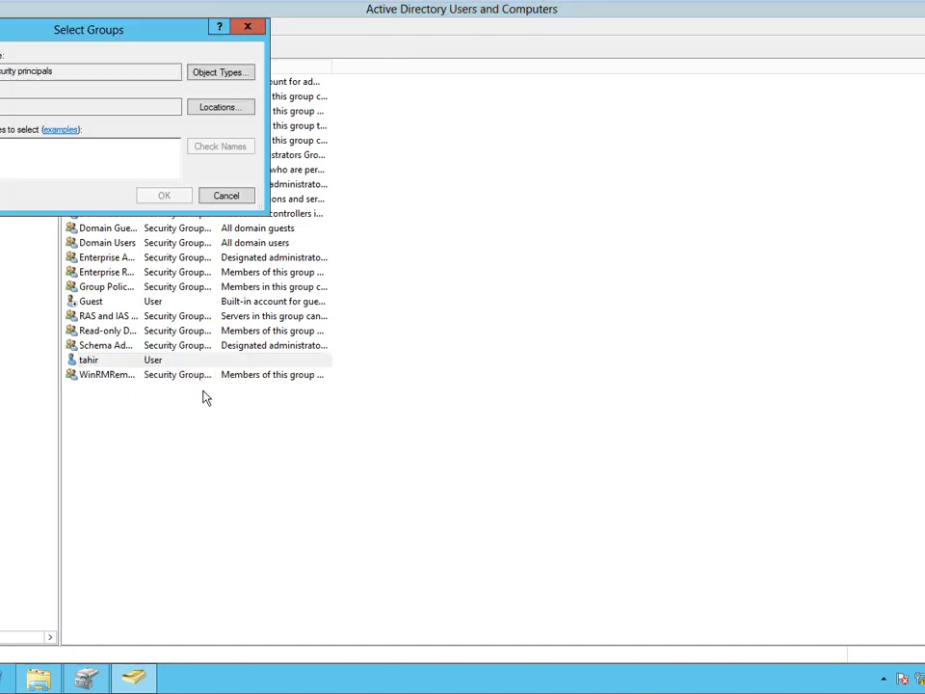
pyautogui.write('d')
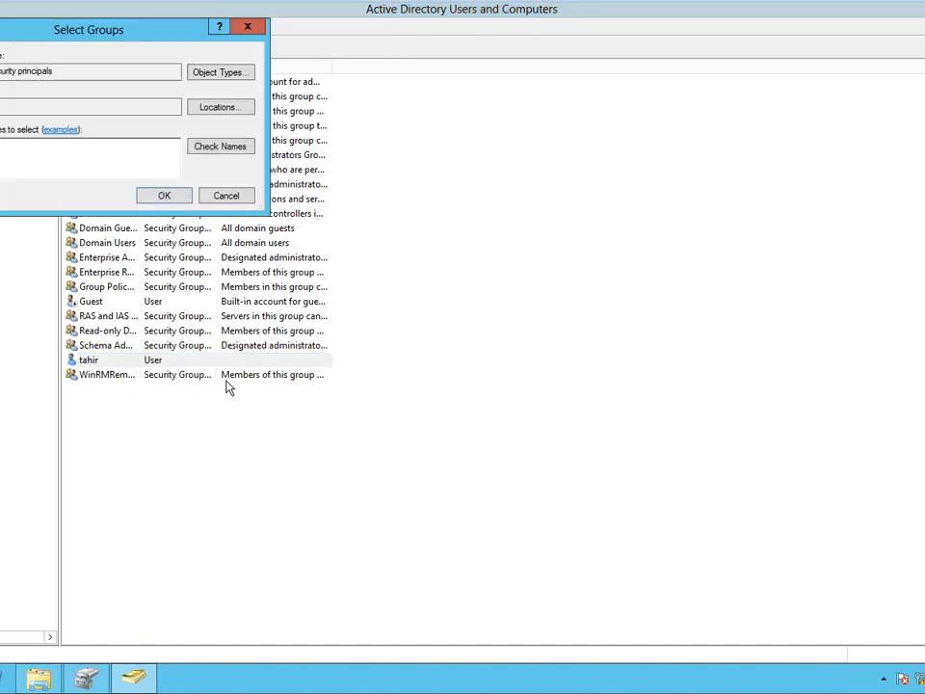
pyautogui.click(164, 196)
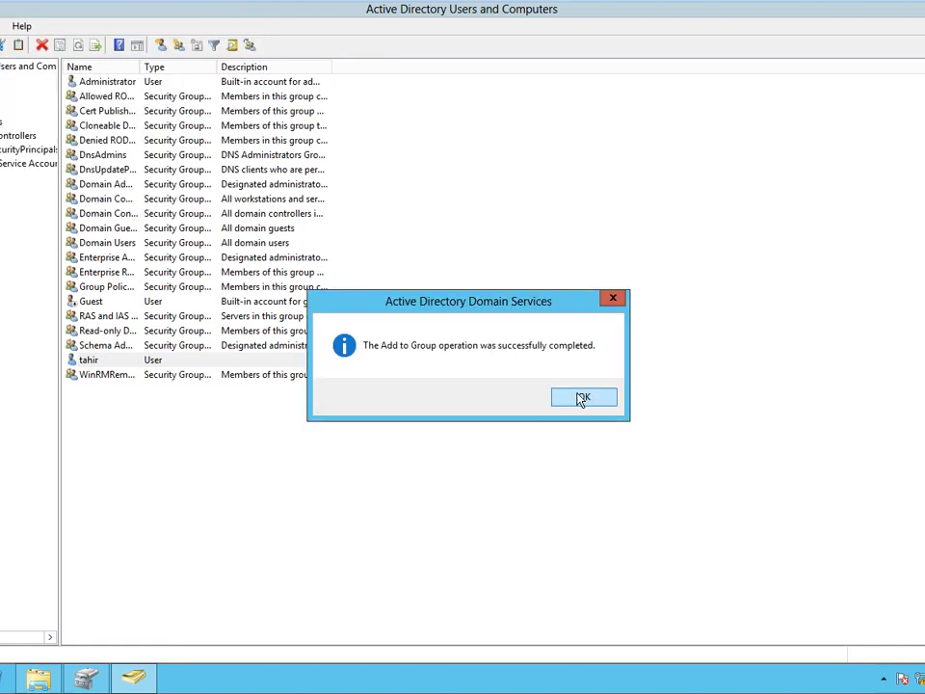
pyautogui.click(582, 398)
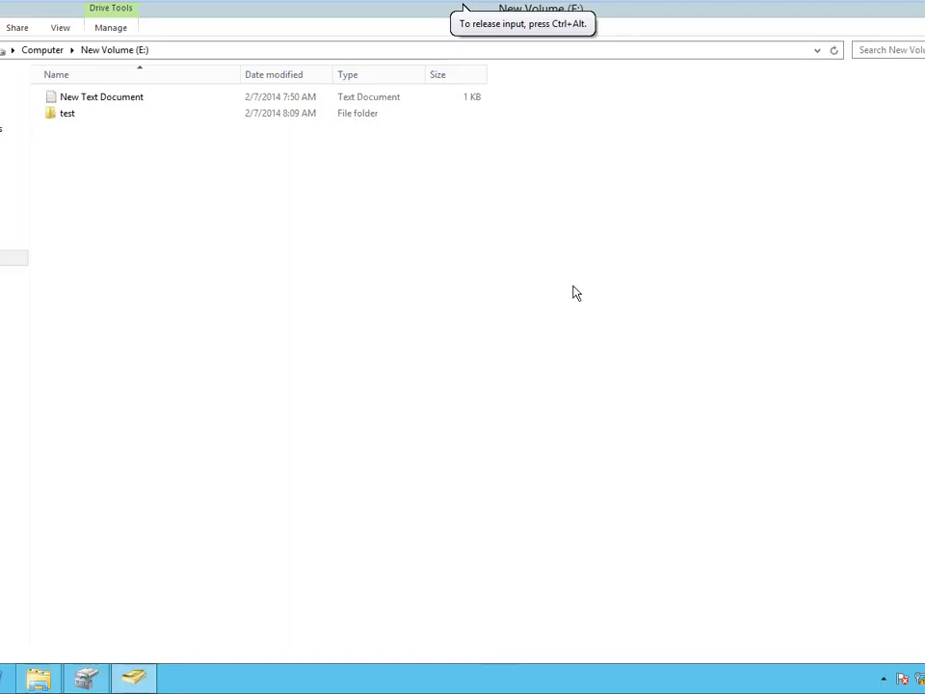
# Add Everyone to the test folder's security permissions and apply.
pyautogui.rightClick(78, 116)
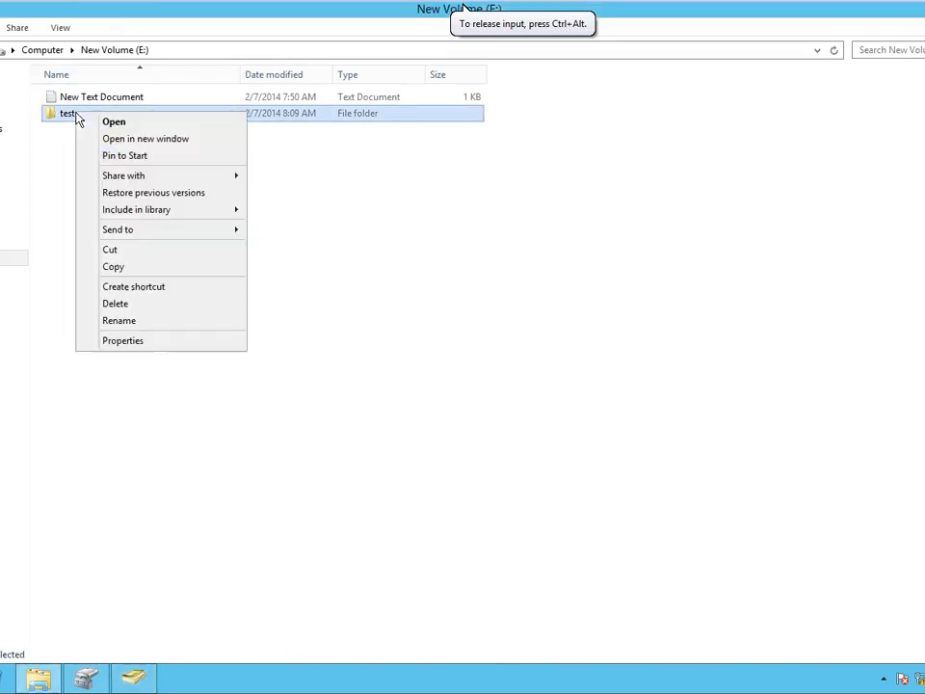
pyautogui.click(163, 338)
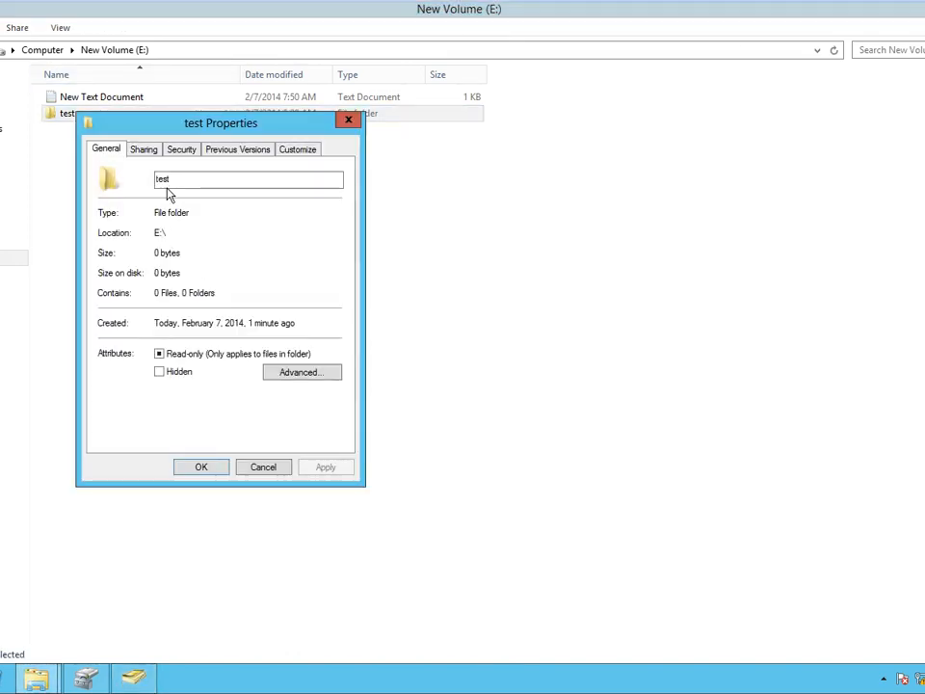
pyautogui.click(183, 149)
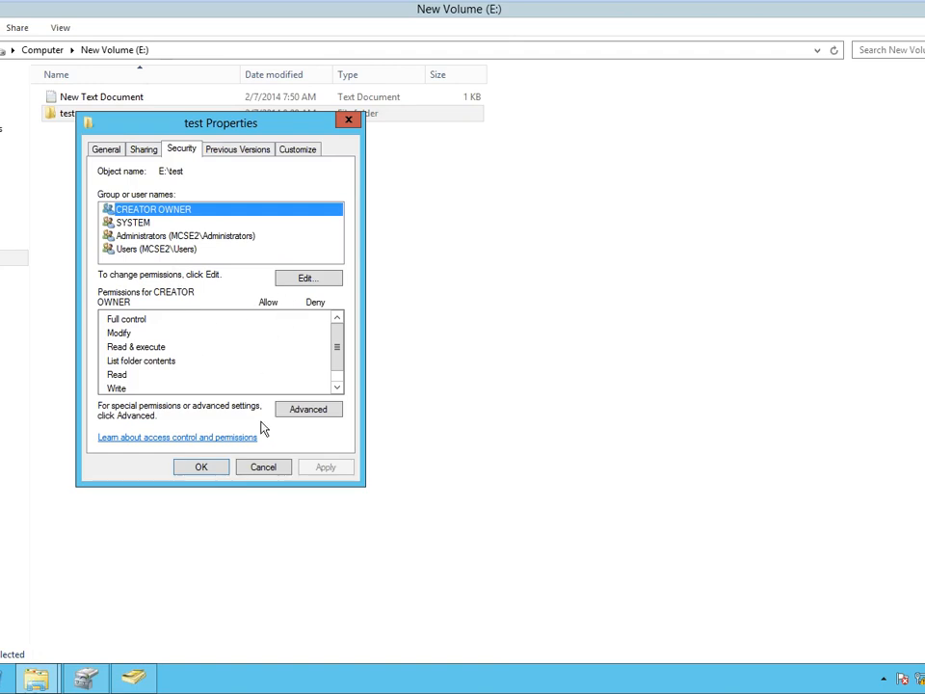
pyautogui.click(310, 279)
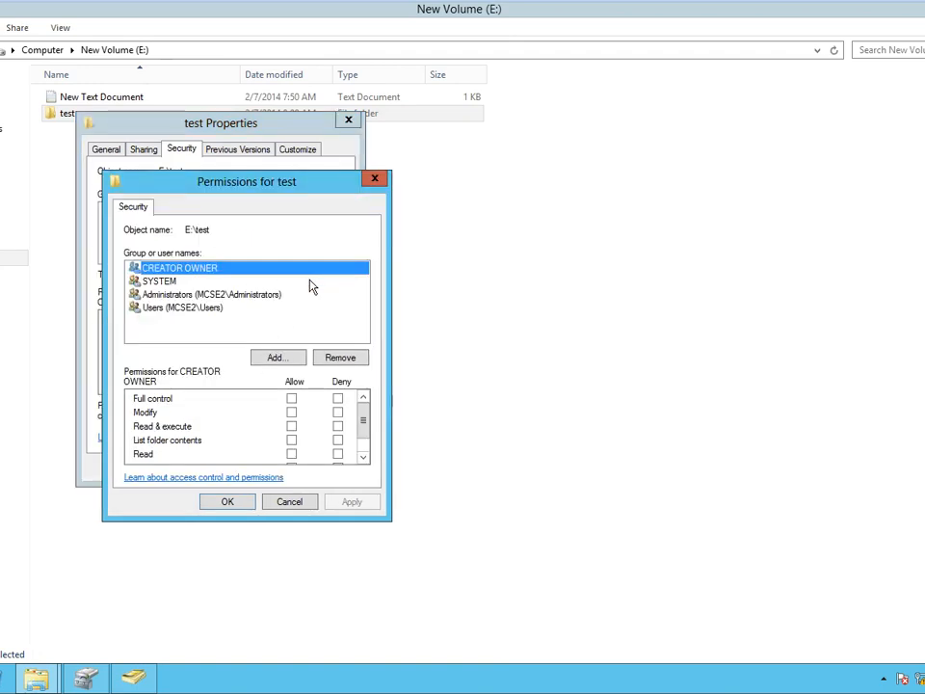
pyautogui.click(282, 358)
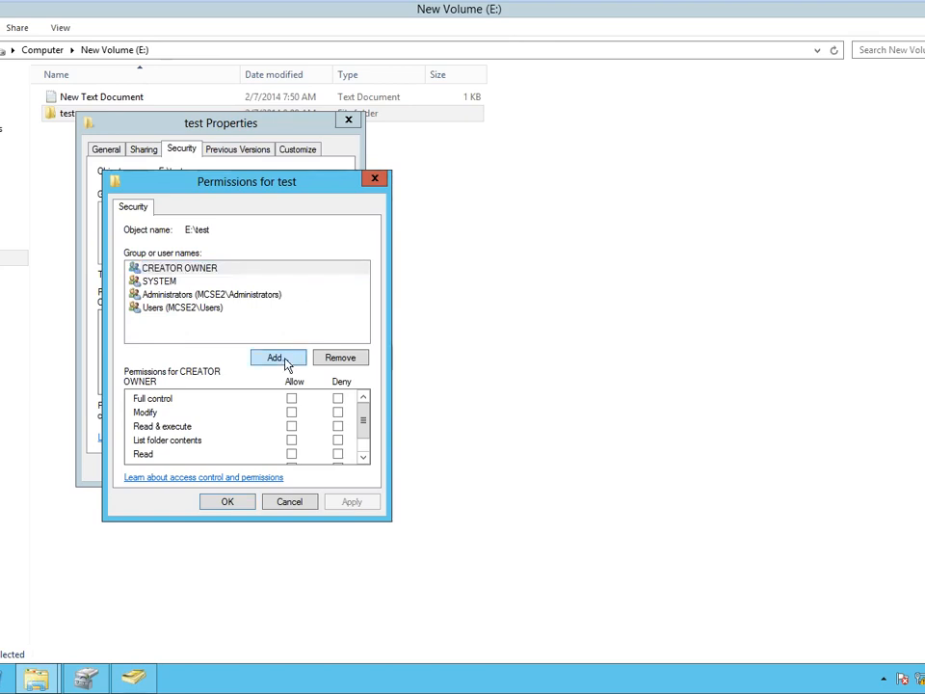
pyautogui.write('ever')
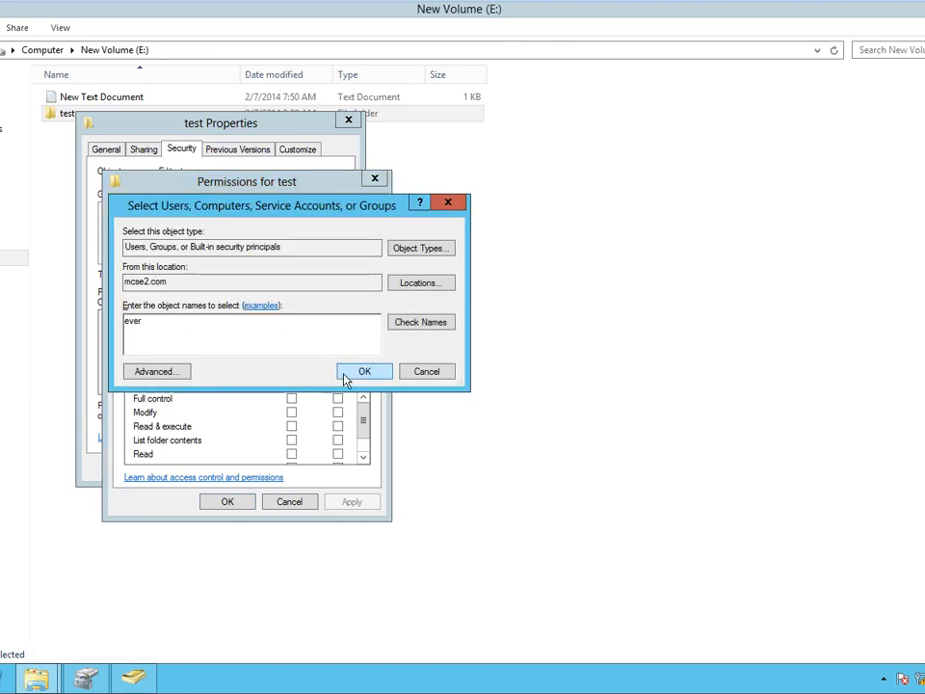
pyautogui.click(349, 379)
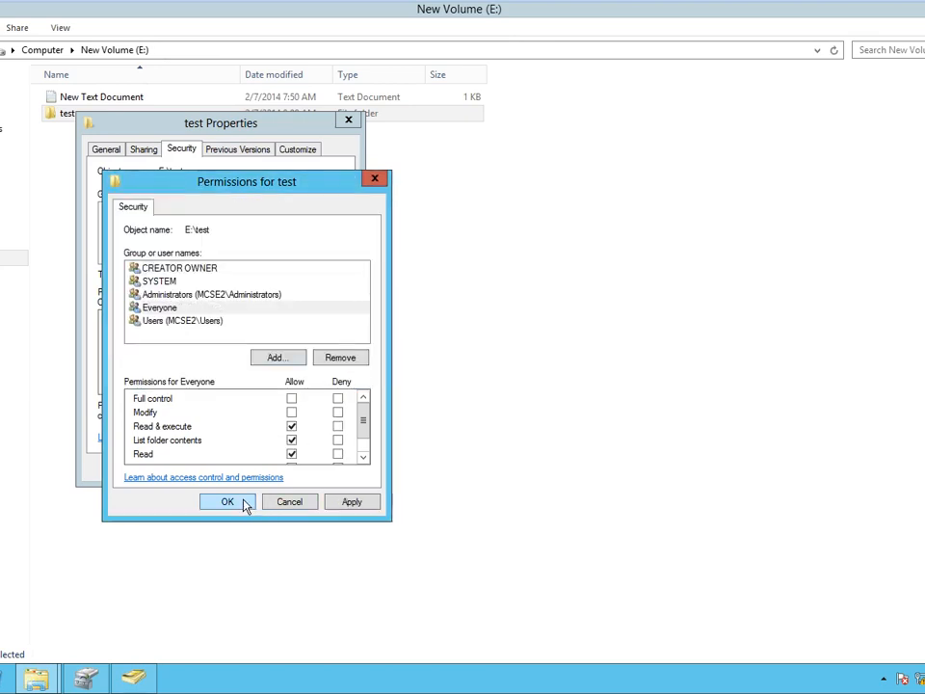
pyautogui.click(228, 502)
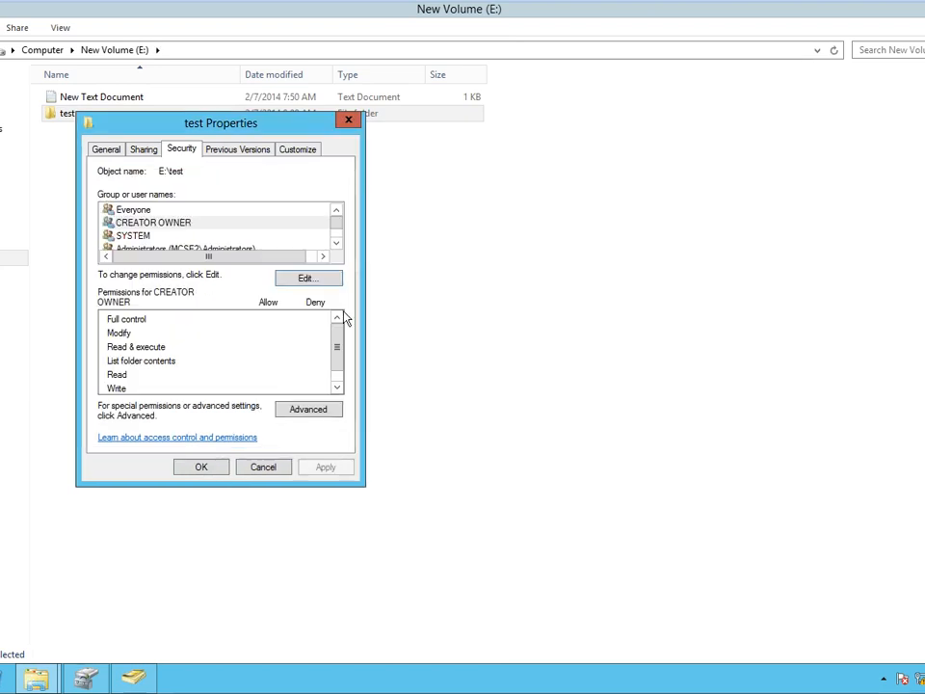
# Review the permissions granted to Everyone on the test folder.
pyautogui.click(337, 243)
pyautogui.click(337, 242)
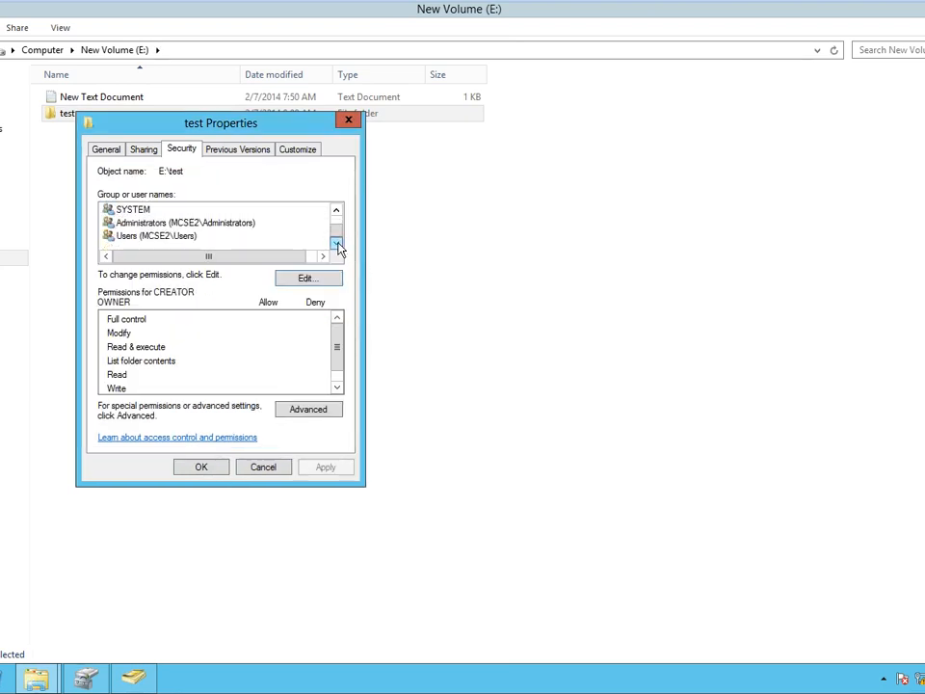
pyautogui.click(336, 209)
pyautogui.click(336, 209)
pyautogui.click(336, 243)
pyautogui.click(337, 243)
pyautogui.click(337, 211)
pyautogui.click(337, 211)
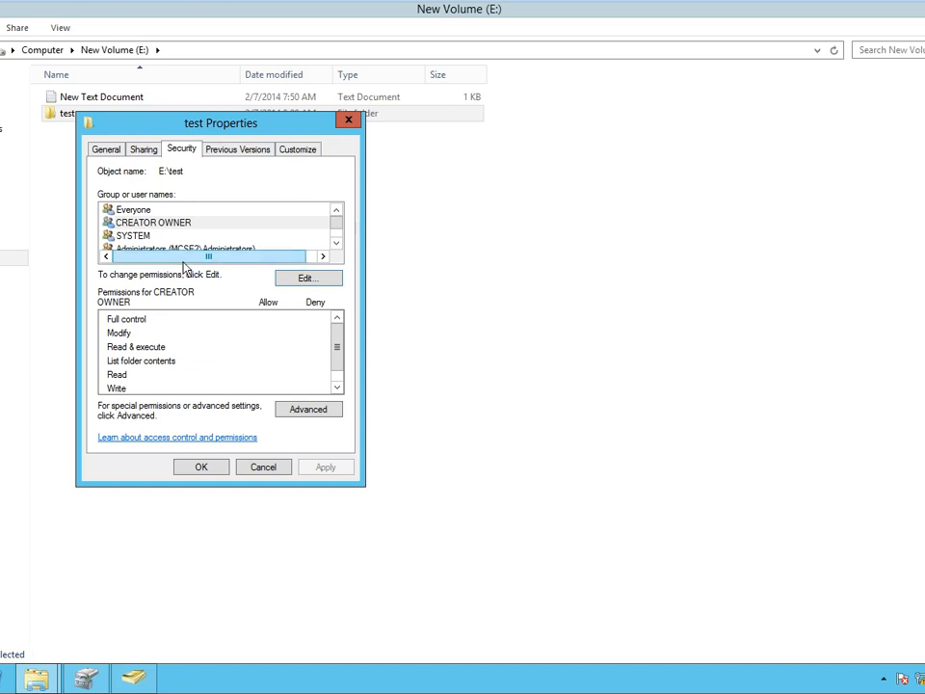
pyautogui.click(131, 211)
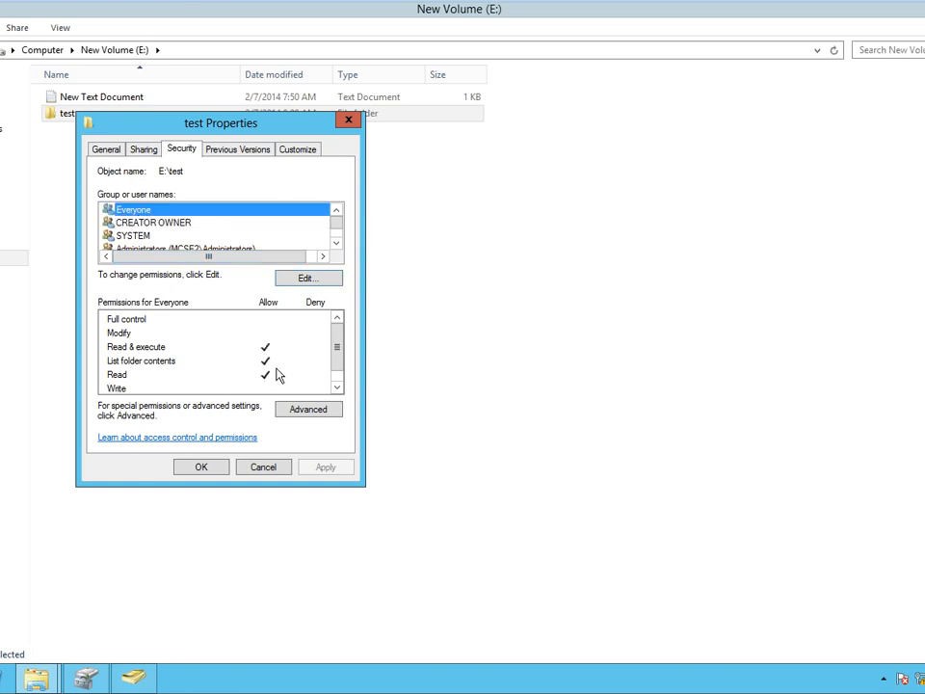
# Add the domain user to test's permissions with Full control denied, accepting the deny warning.
pyautogui.click(295, 282)
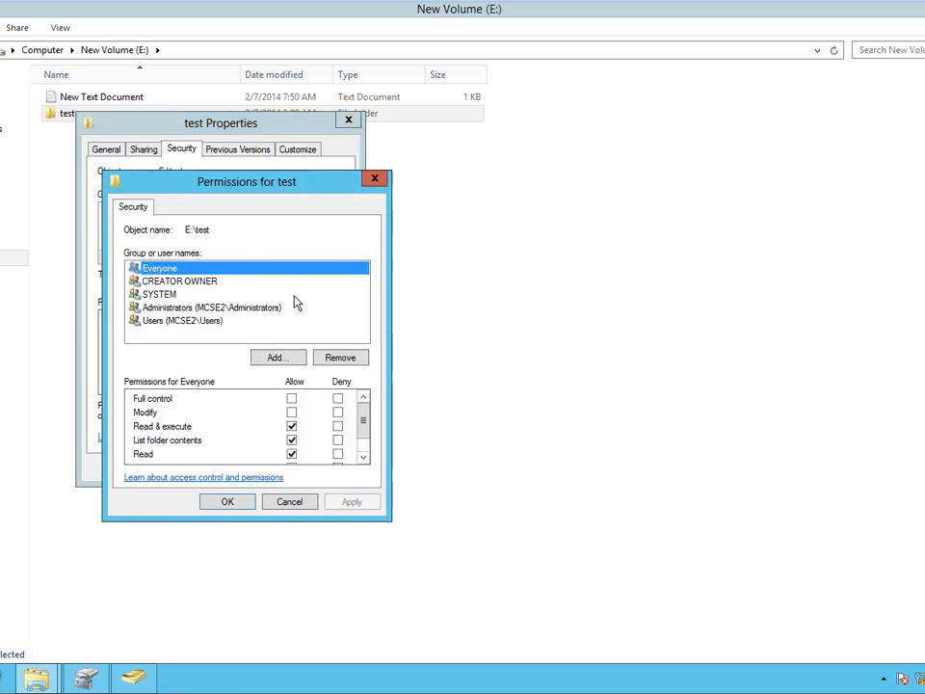
pyautogui.click(303, 361)
pyautogui.write('tahir')
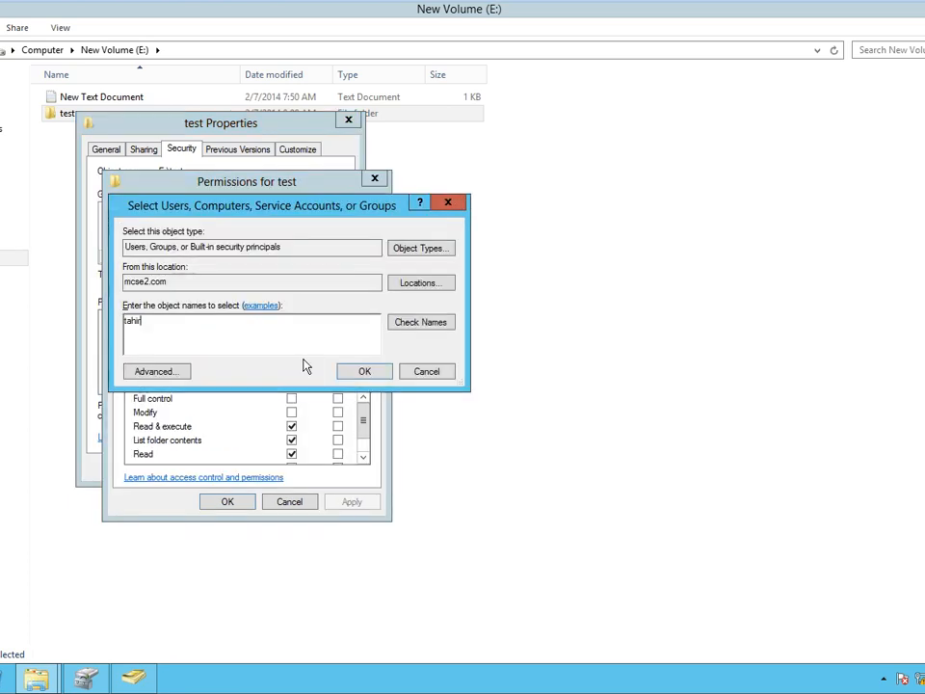
pyautogui.press('Return')
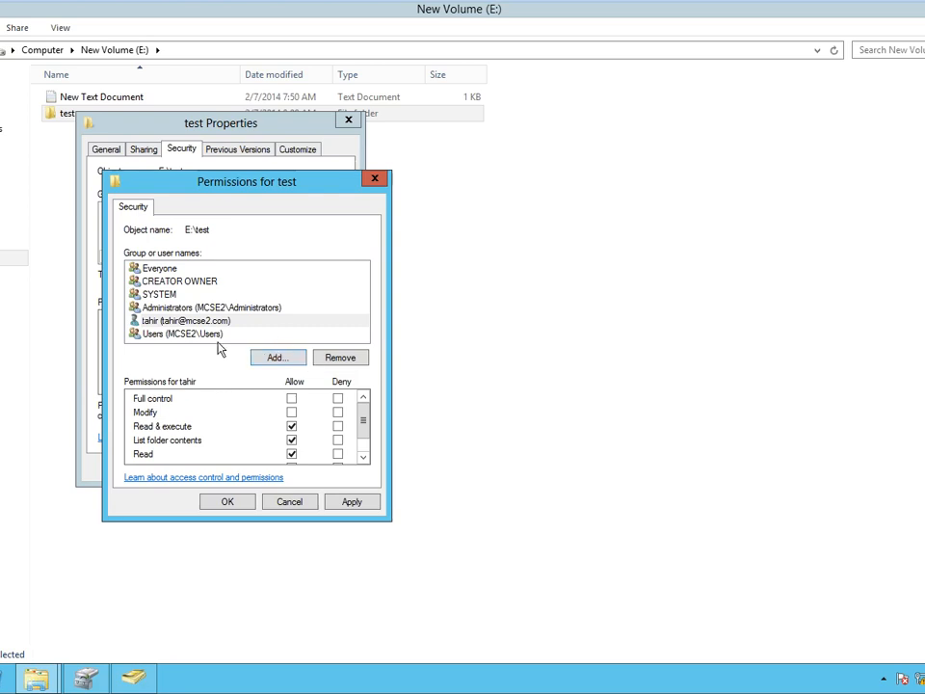
pyautogui.click(337, 398)
pyautogui.click(243, 509)
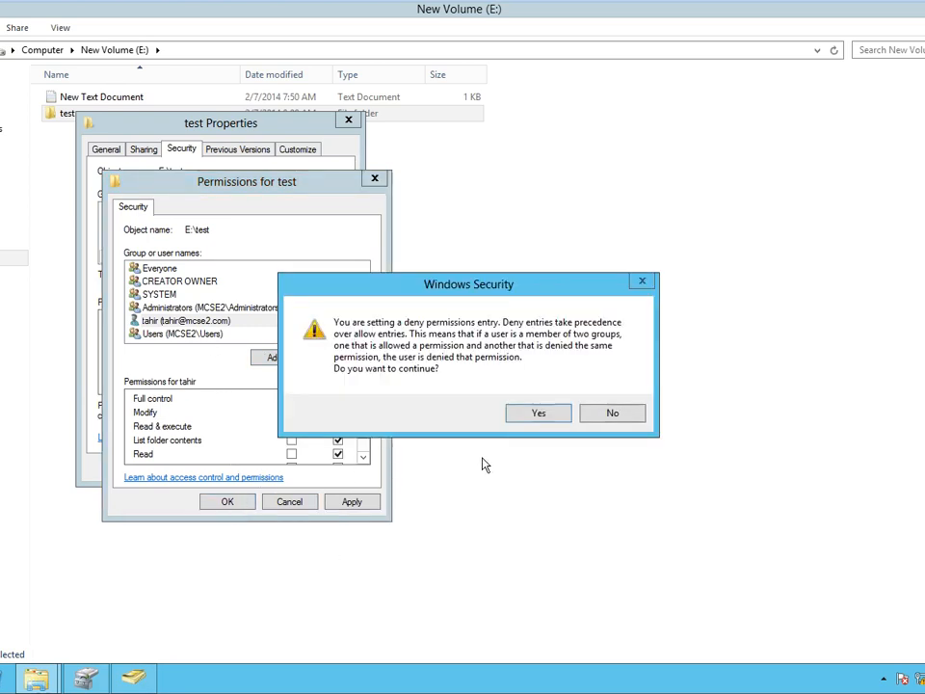
pyautogui.click(535, 412)
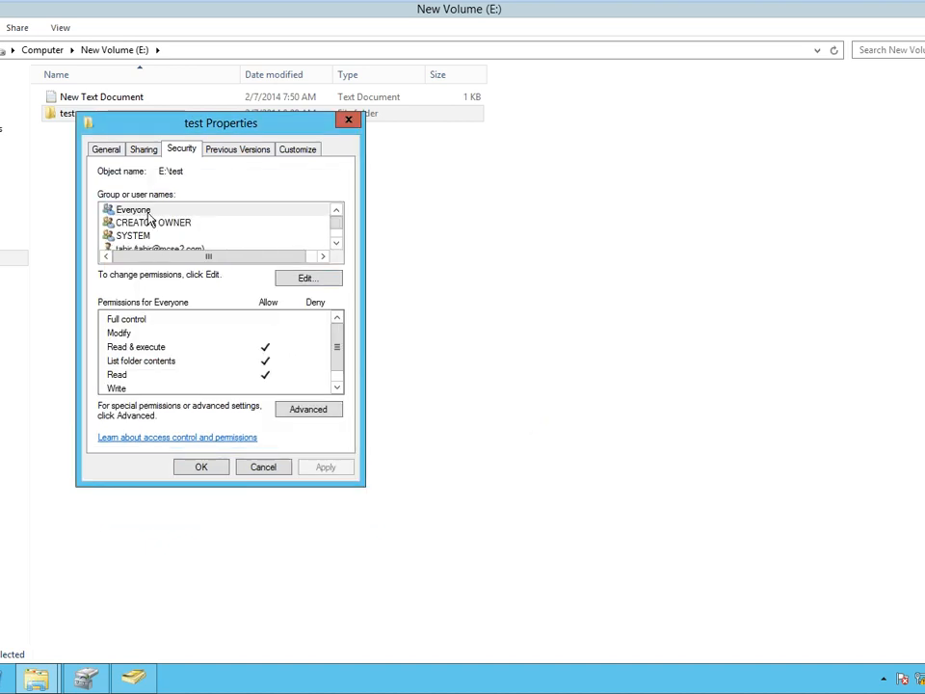
# Make the domain user owner of test, apply it, and maximize Advanced Security Settings.
pyautogui.click(337, 413)
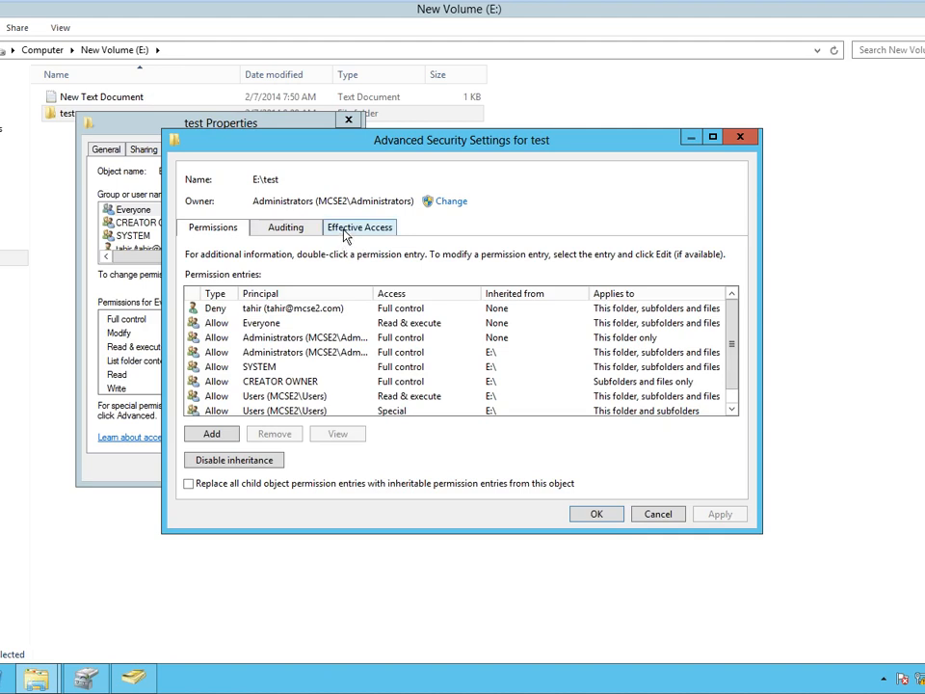
pyautogui.click(357, 228)
pyautogui.click(450, 201)
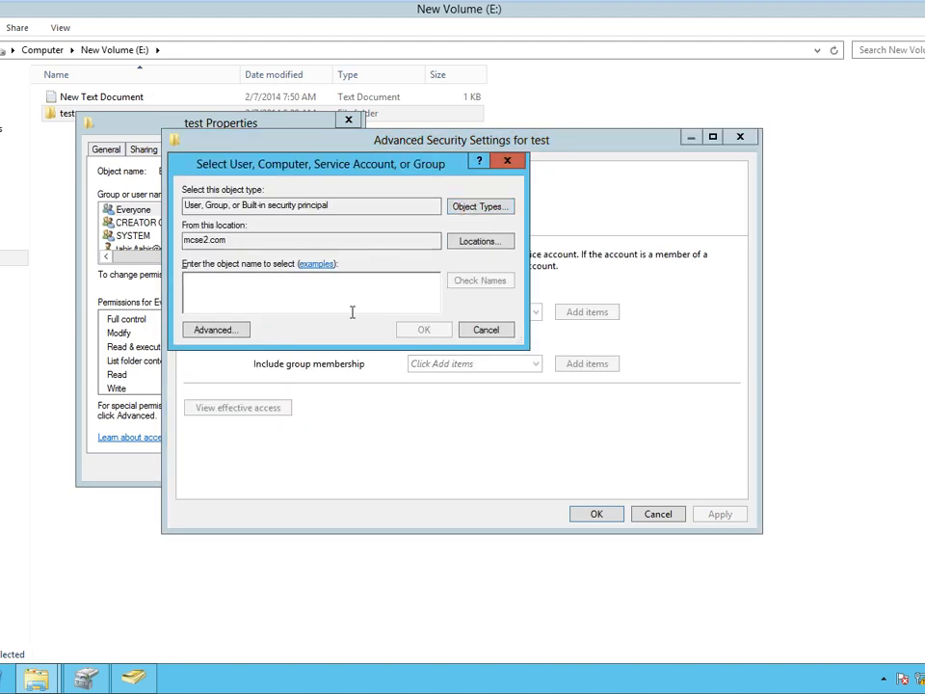
pyautogui.write('tahir')
pyautogui.press('Return')
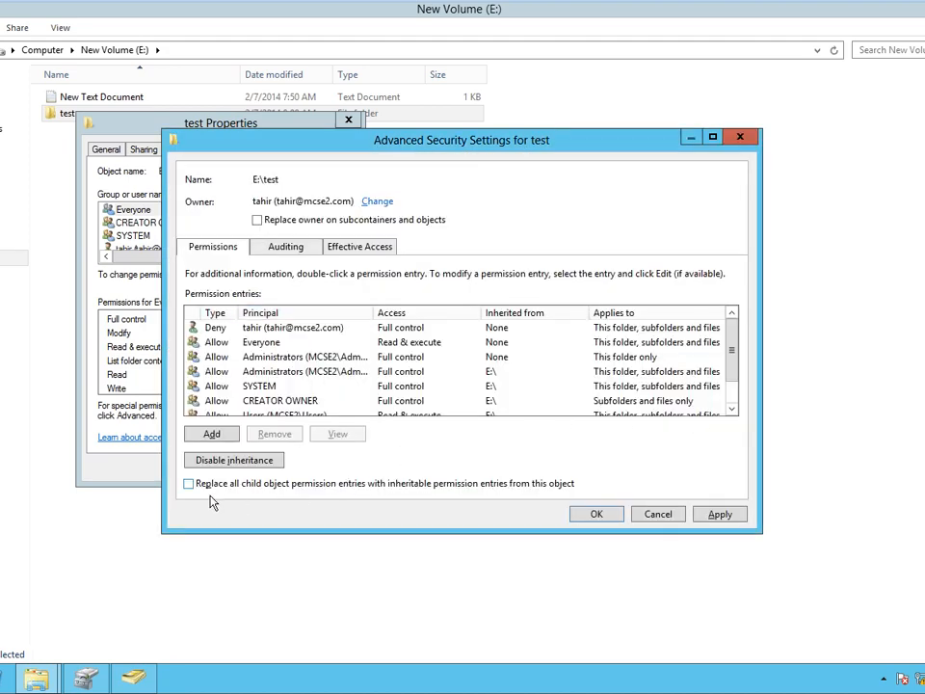
pyautogui.click(373, 249)
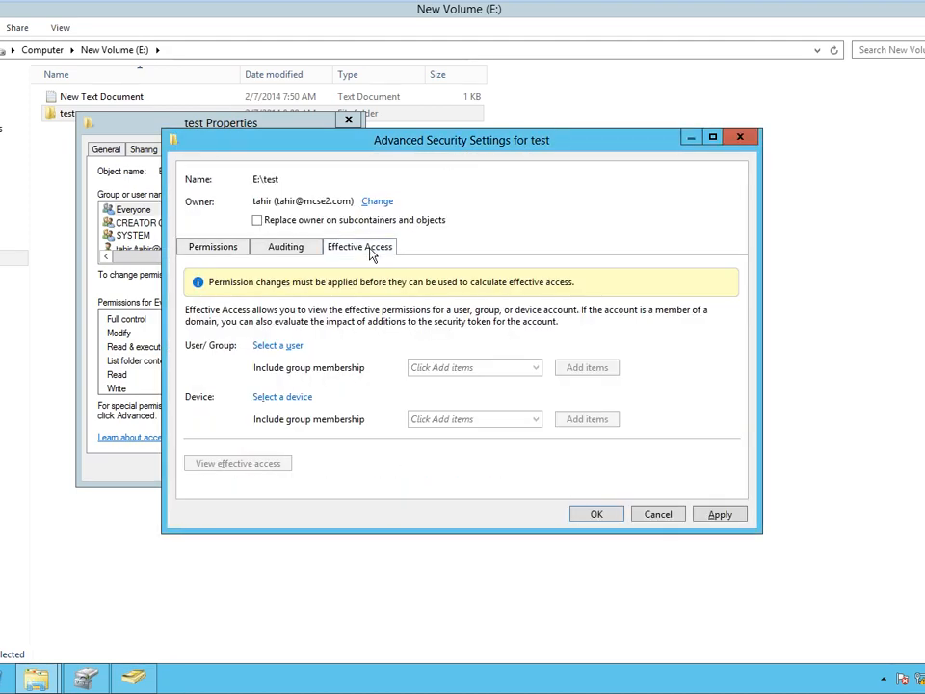
pyautogui.moveTo(440, 142); pyautogui.dragTo(409, 50)
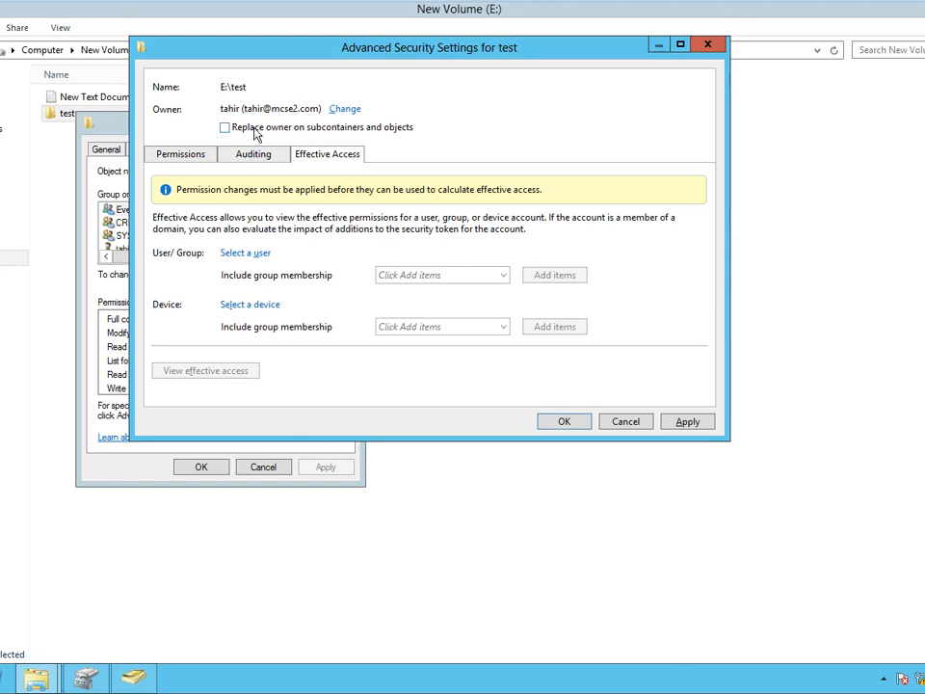
pyautogui.click(690, 430)
pyautogui.click(608, 401)
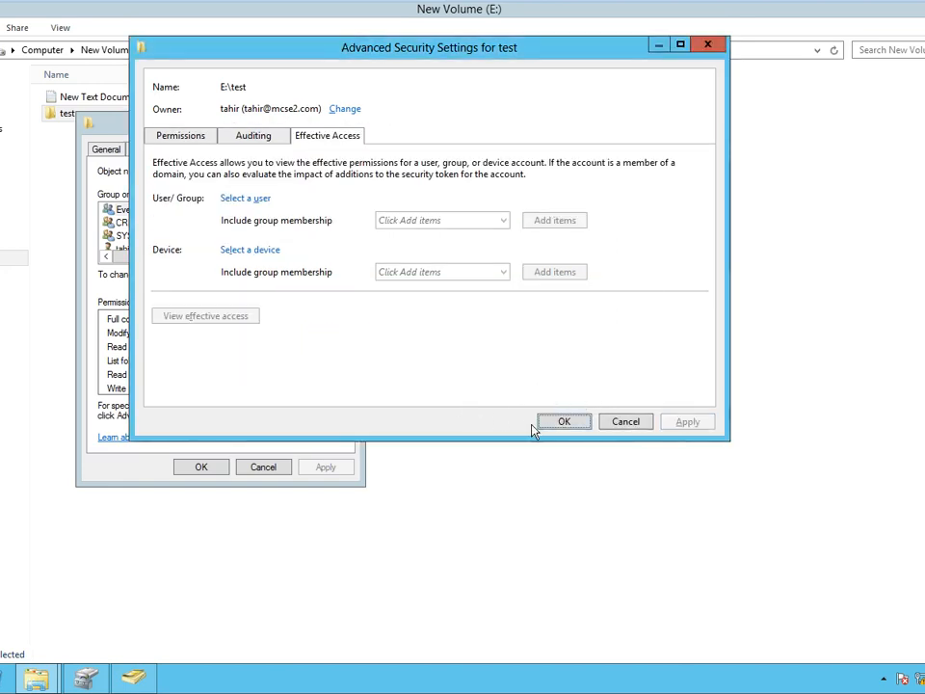
pyautogui.doubleClick(414, 62)
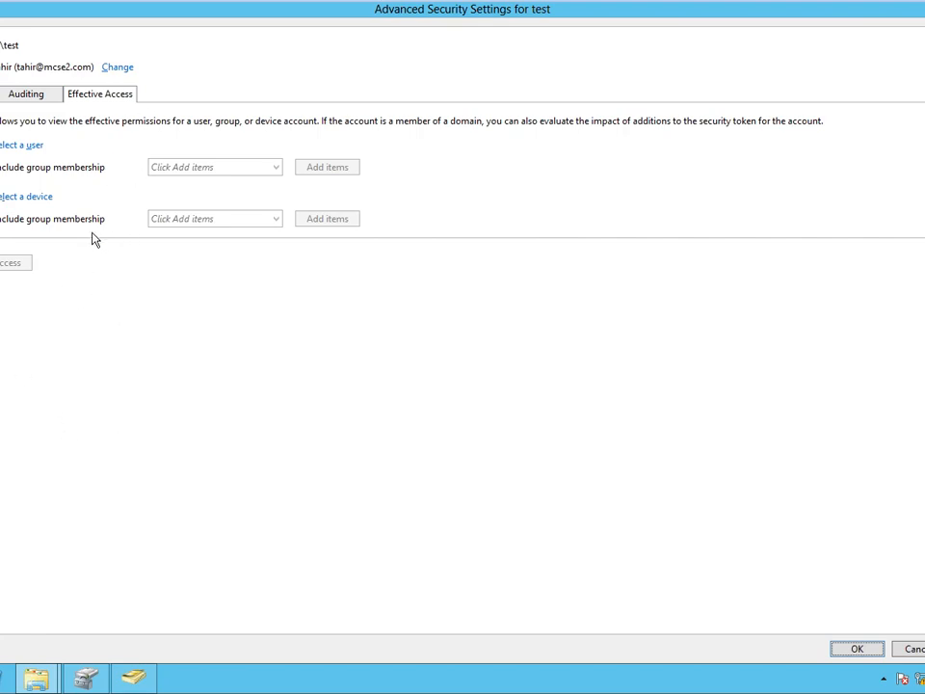
# Select the domain user on Effective Access, skip choosing a device, and view effective access.
pyautogui.click(20, 144)
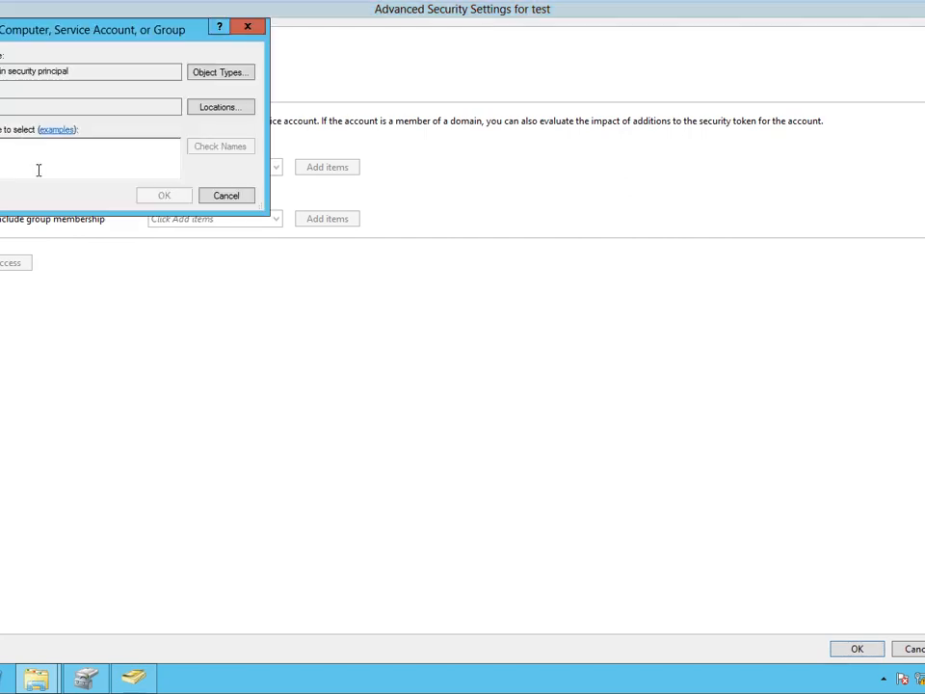
pyautogui.write('tahir')
pyautogui.press('Return')
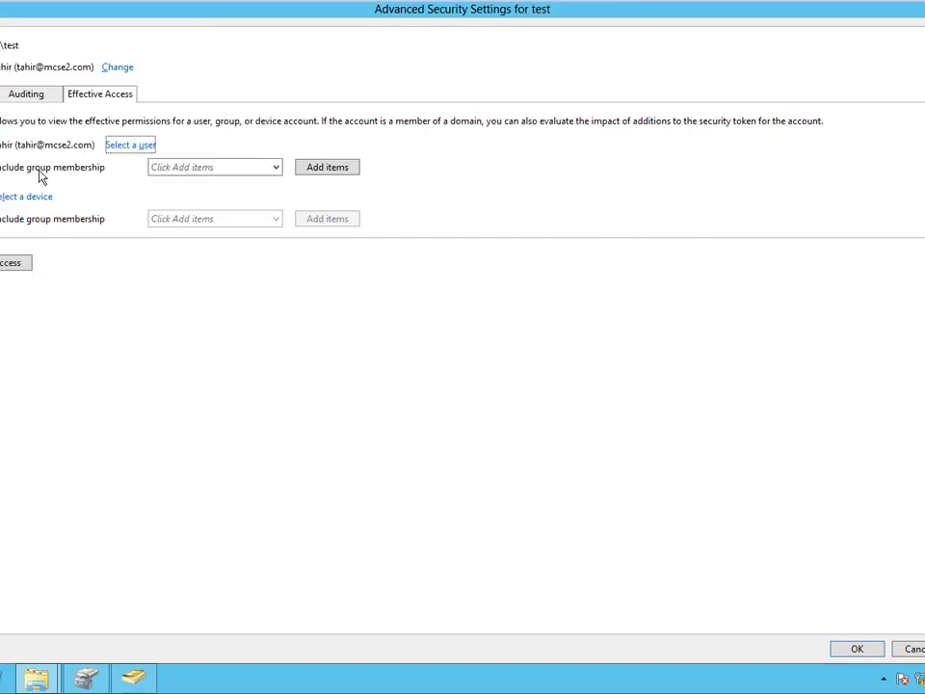
pyautogui.click(38, 196)
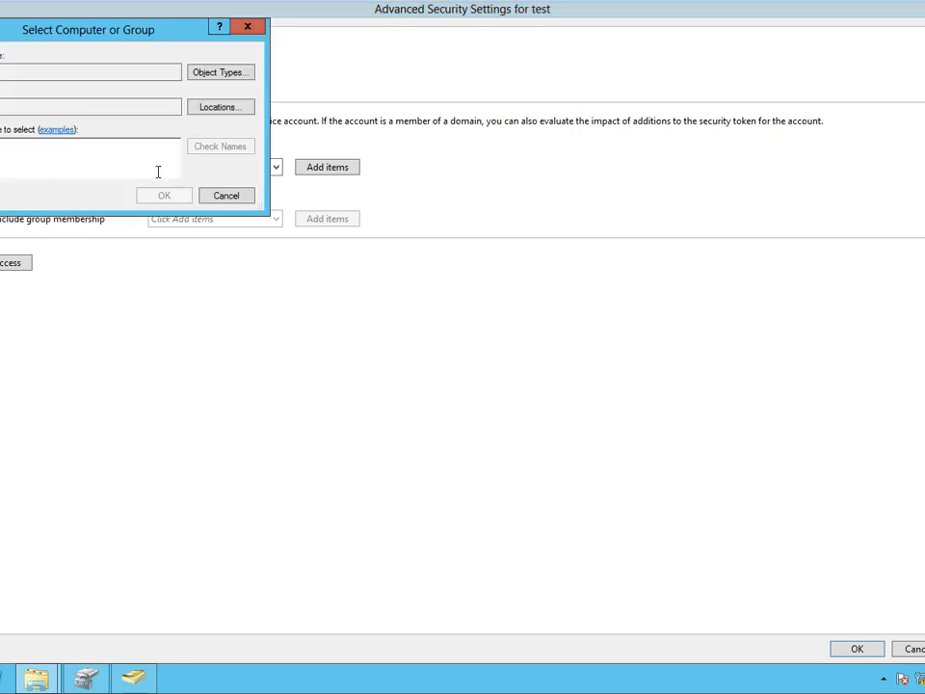
pyautogui.click(2, 196)
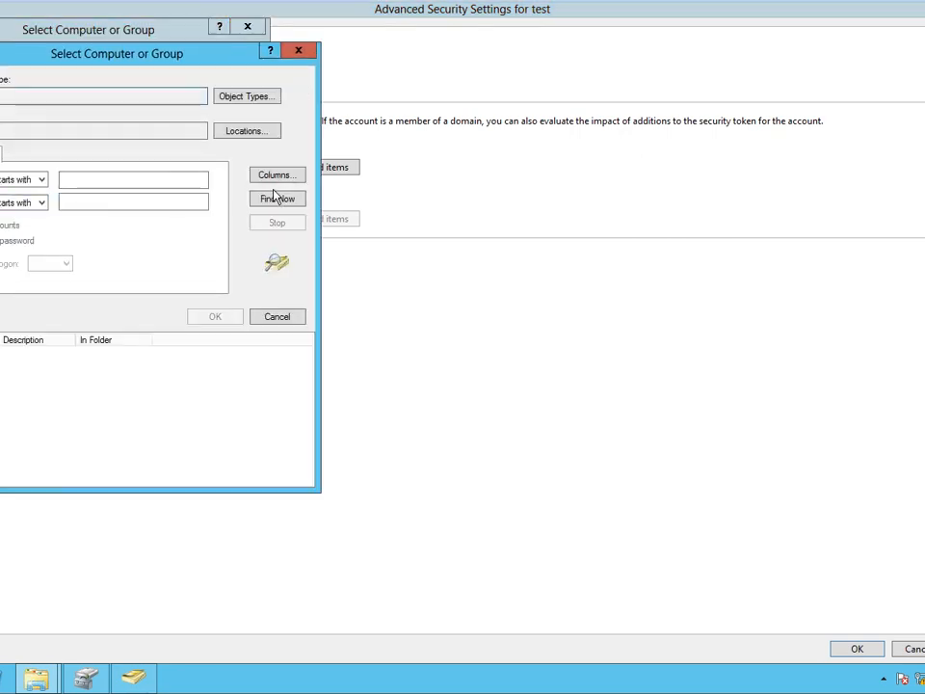
pyautogui.click(271, 204)
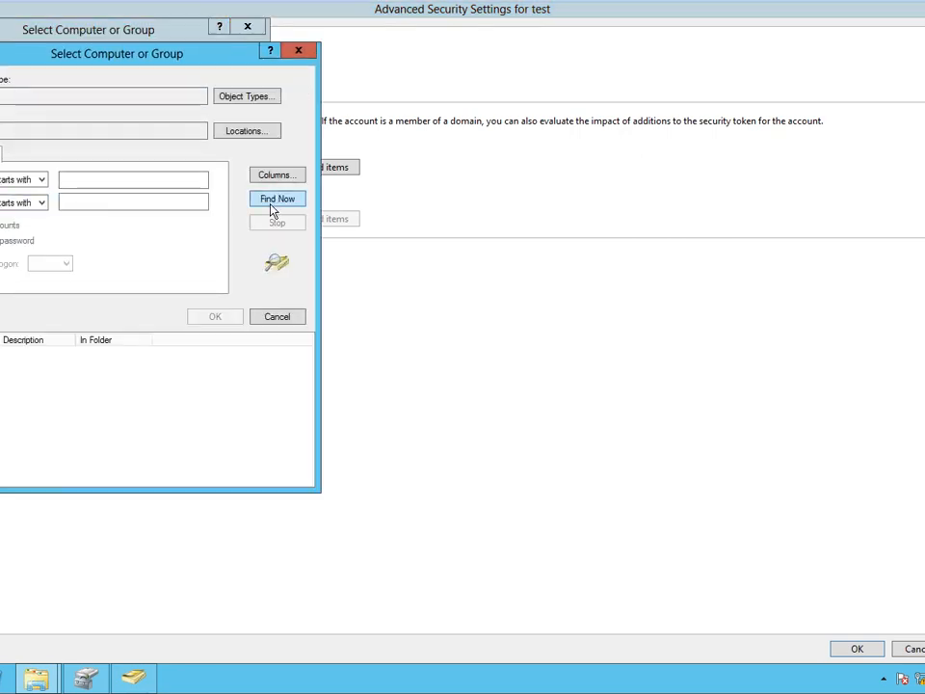
pyautogui.click(273, 314)
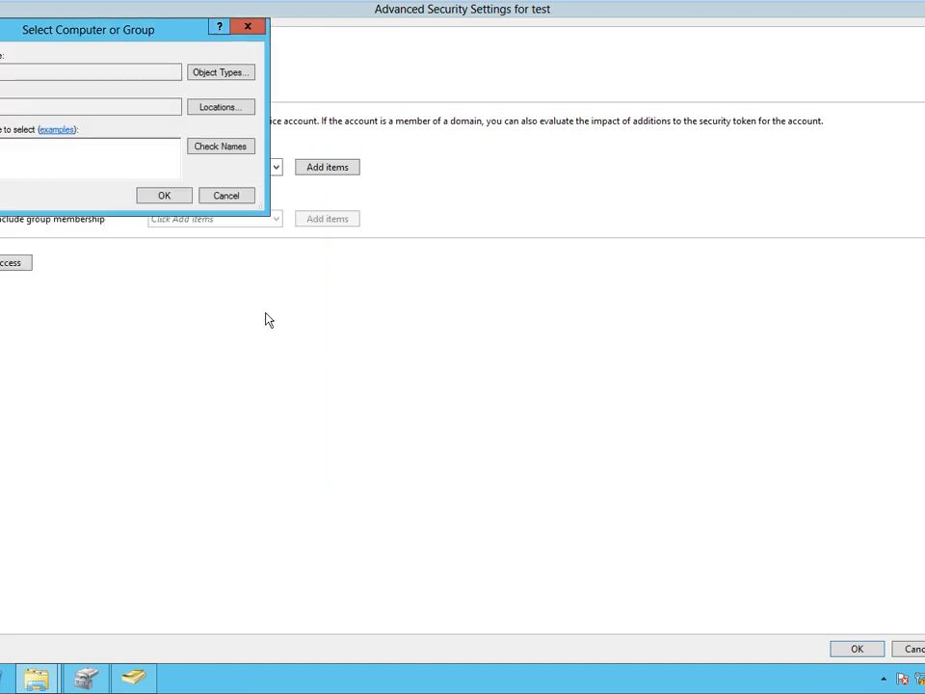
pyautogui.click(227, 196)
pyautogui.click(12, 262)
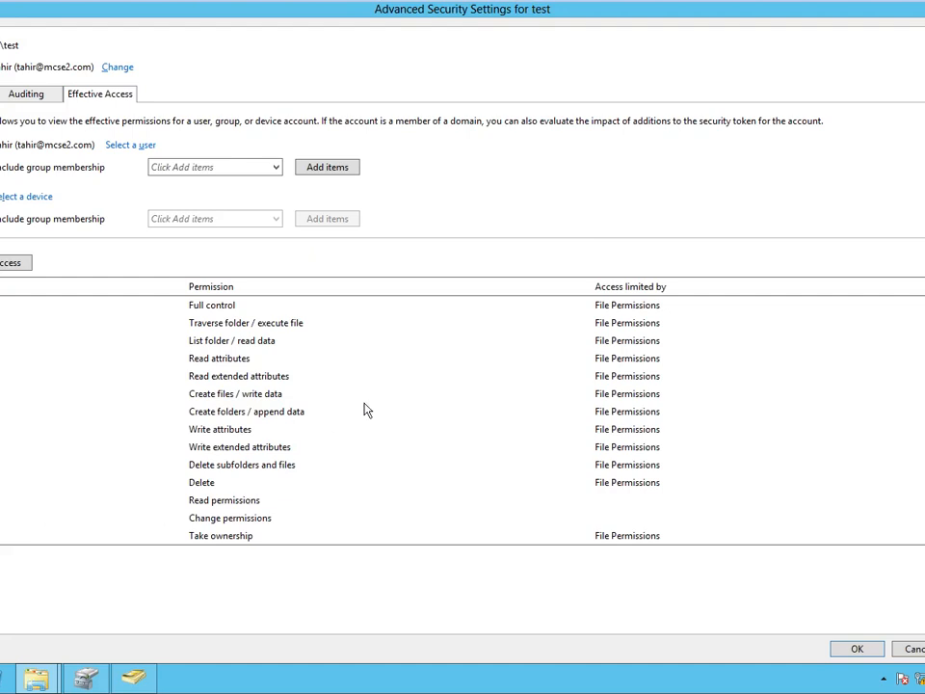
# Go through the user's effective permissions, highlighting Create files / write data and Create folders / append data.
pyautogui.click(426, 397)
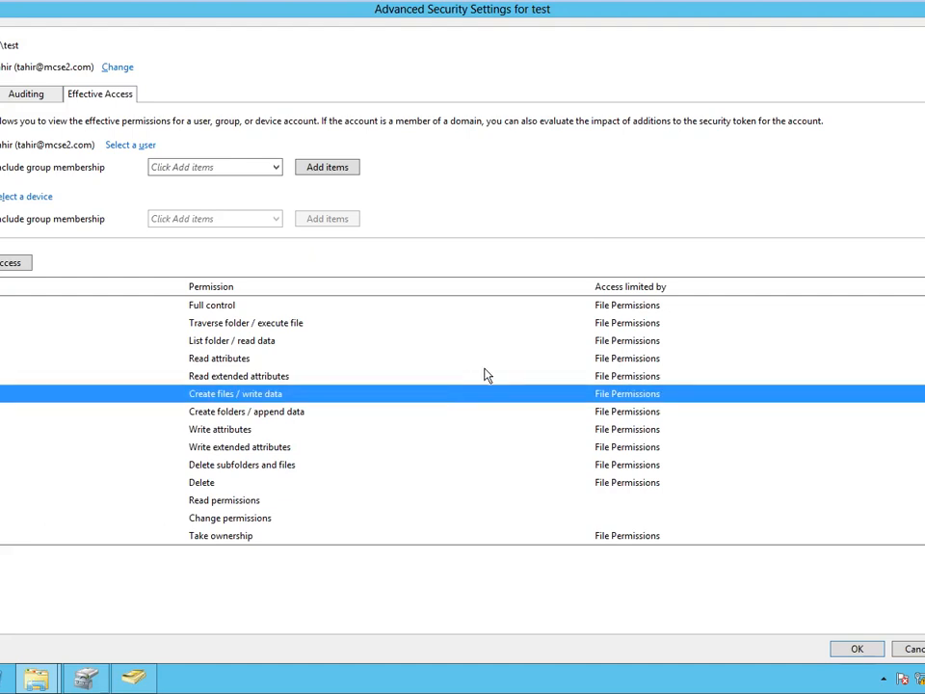
pyautogui.click(252, 342)
pyautogui.click(248, 322)
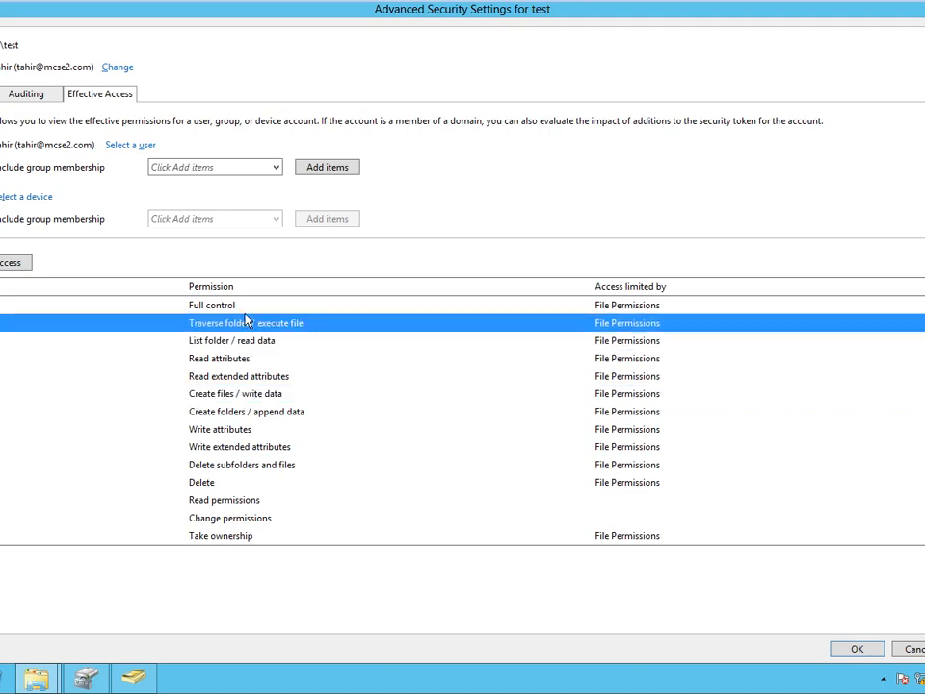
pyautogui.click(241, 306)
pyautogui.click(241, 323)
pyautogui.click(239, 341)
pyautogui.click(233, 359)
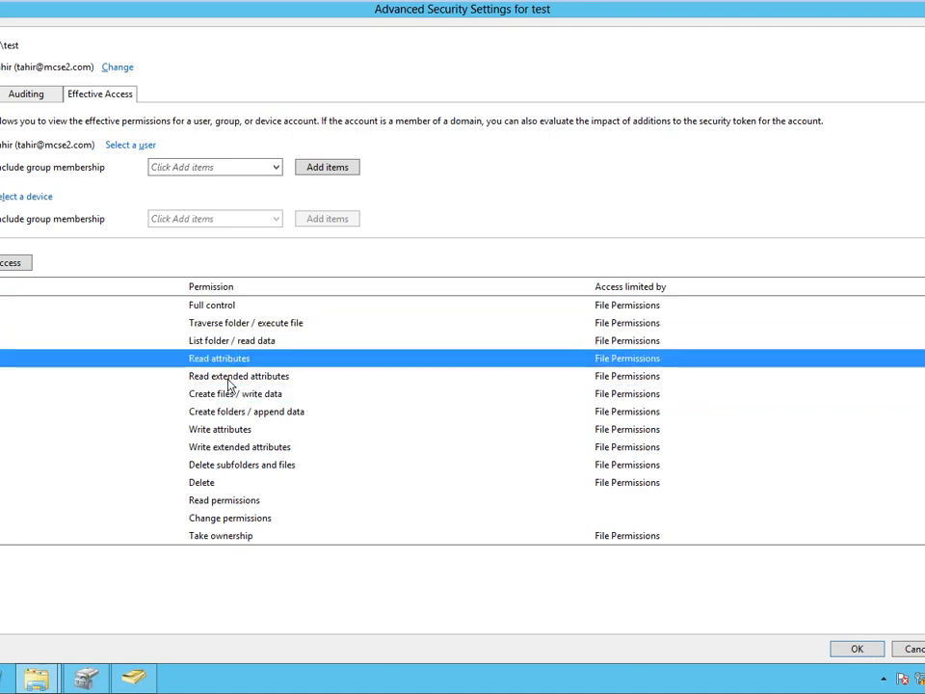
pyautogui.click(231, 376)
pyautogui.click(230, 394)
pyautogui.click(229, 411)
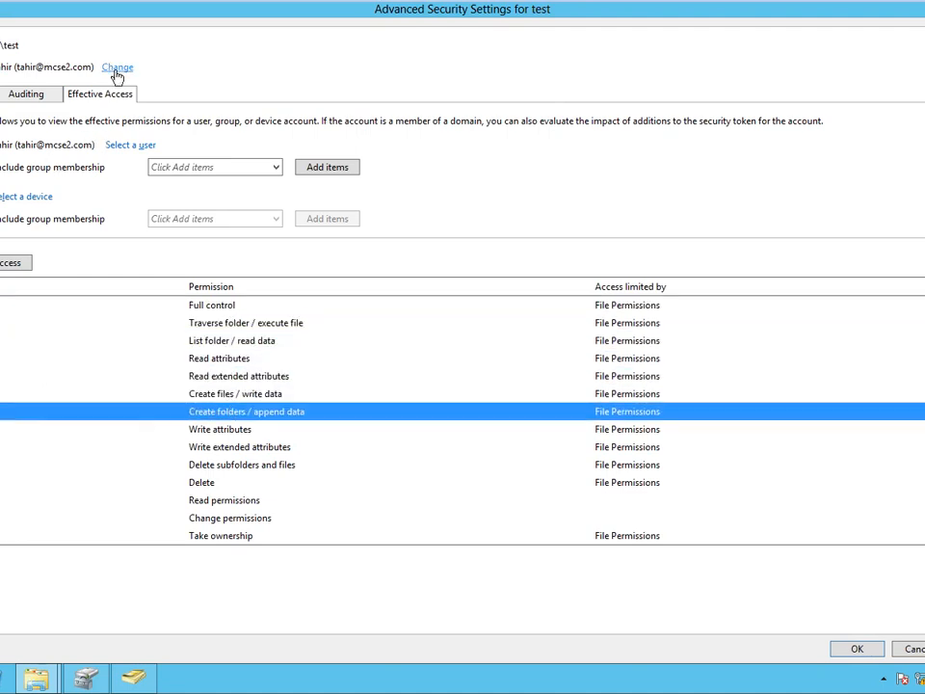
# Change the owner of test to the Administrator account.
pyautogui.click(116, 68)
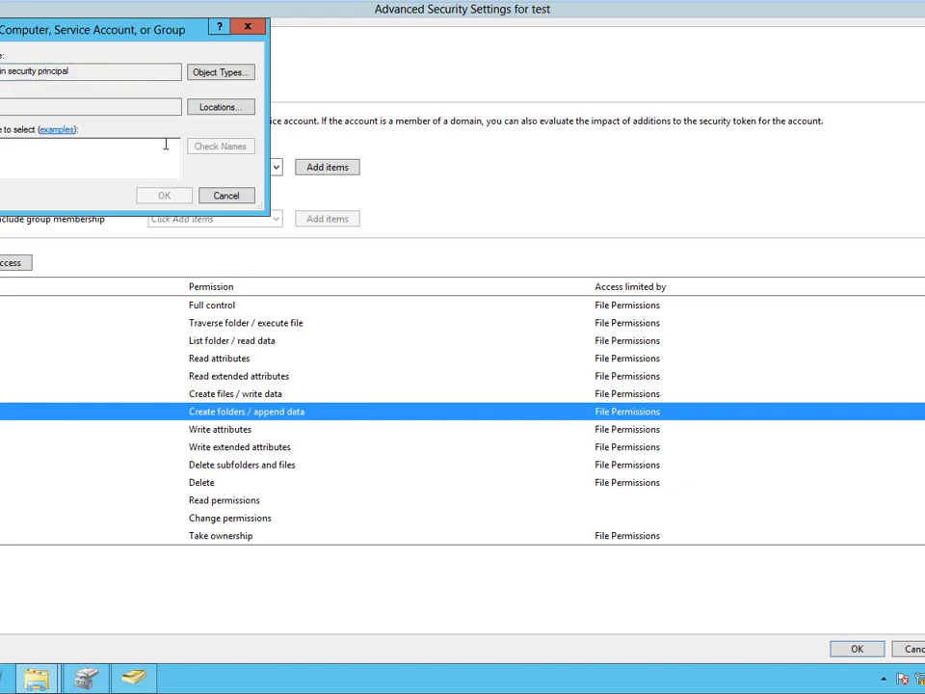
pyautogui.write('a')
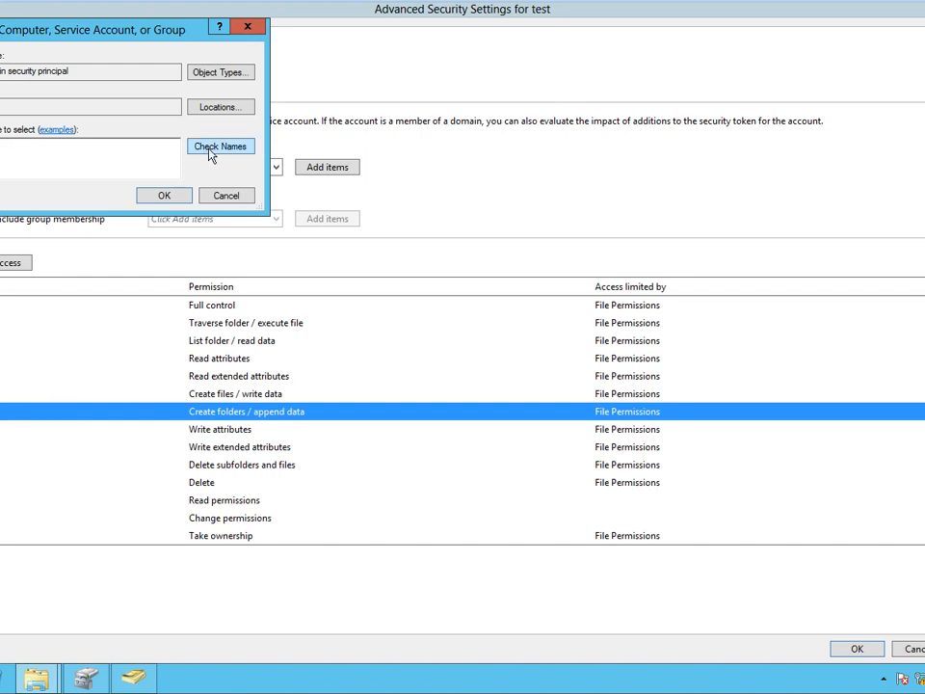
pyautogui.click(156, 197)
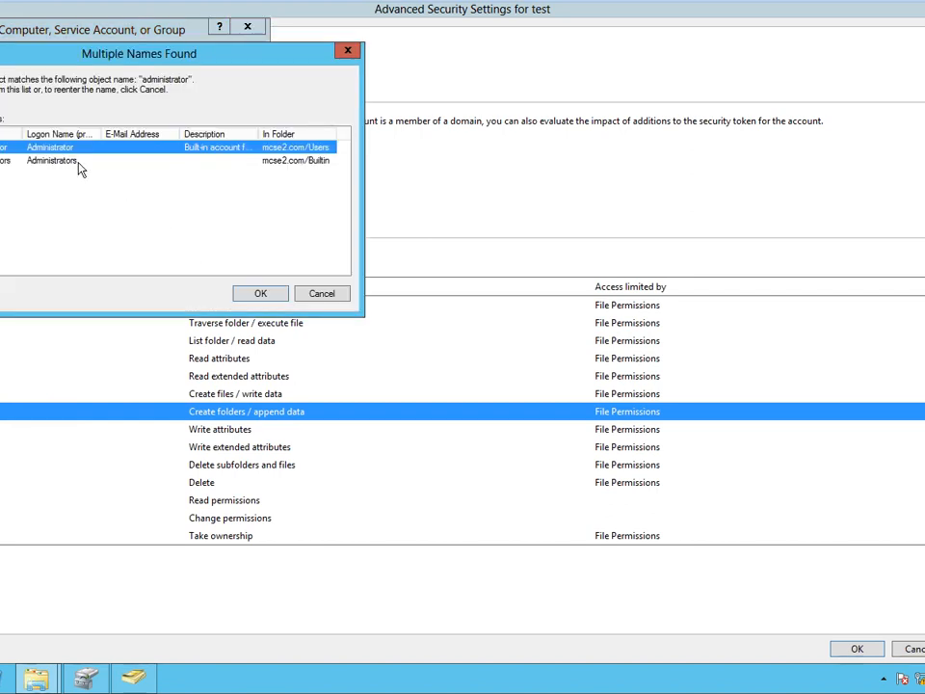
pyautogui.press('Return')
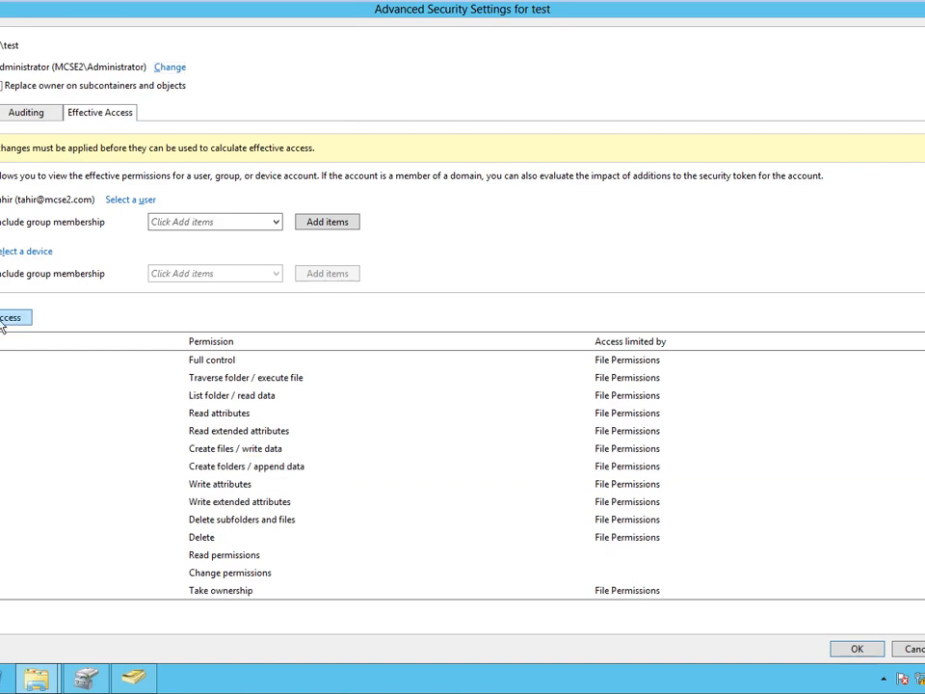
# View Administrator's effective access on test, then cancel Advanced Security Settings.
pyautogui.click(129, 200)
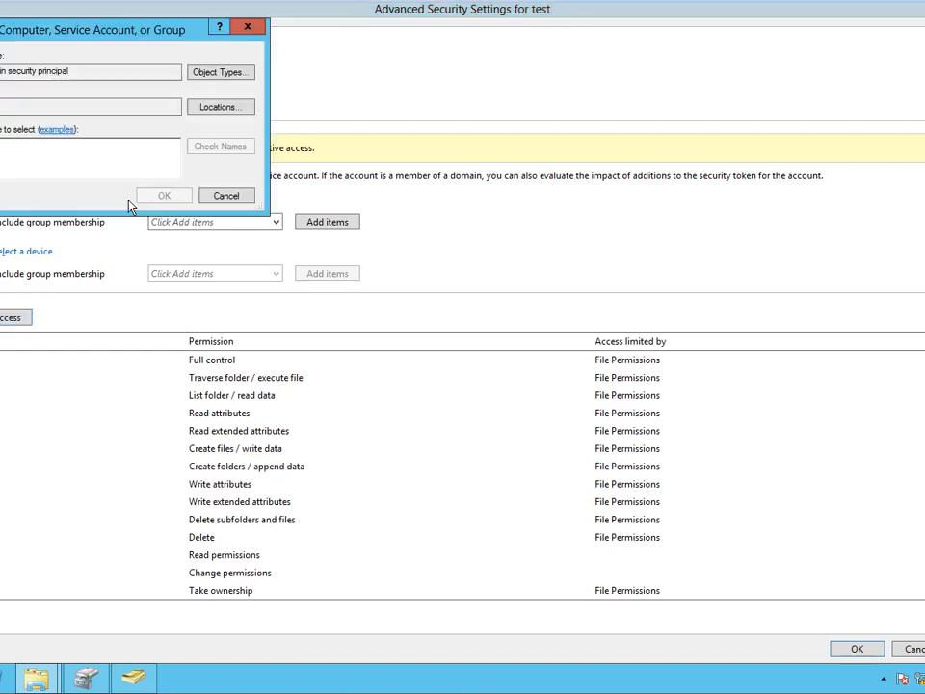
pyautogui.write('t')
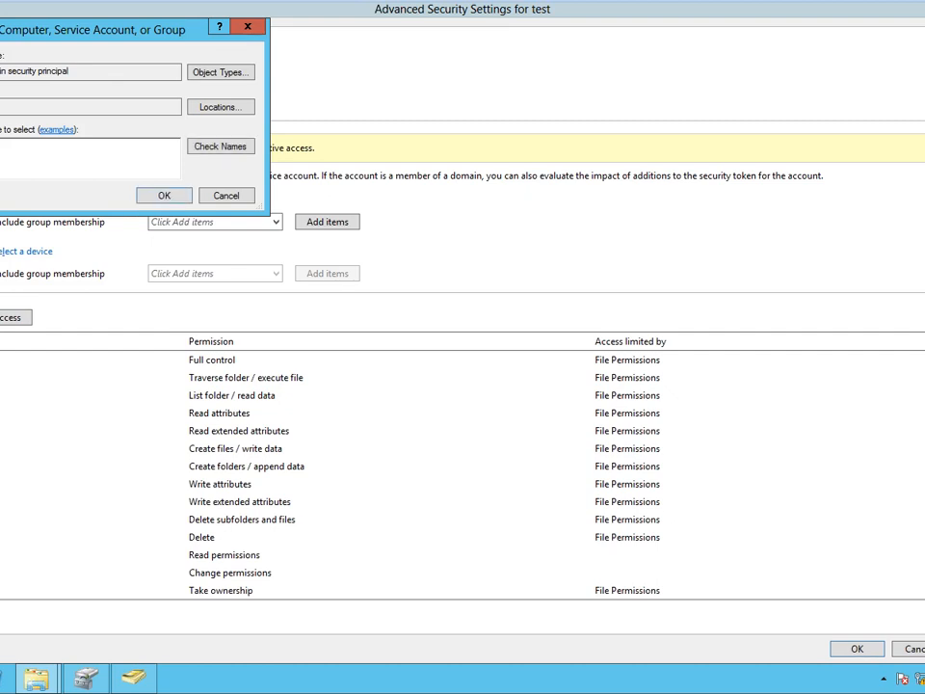
pyautogui.press('Return')
pyautogui.click(261, 296)
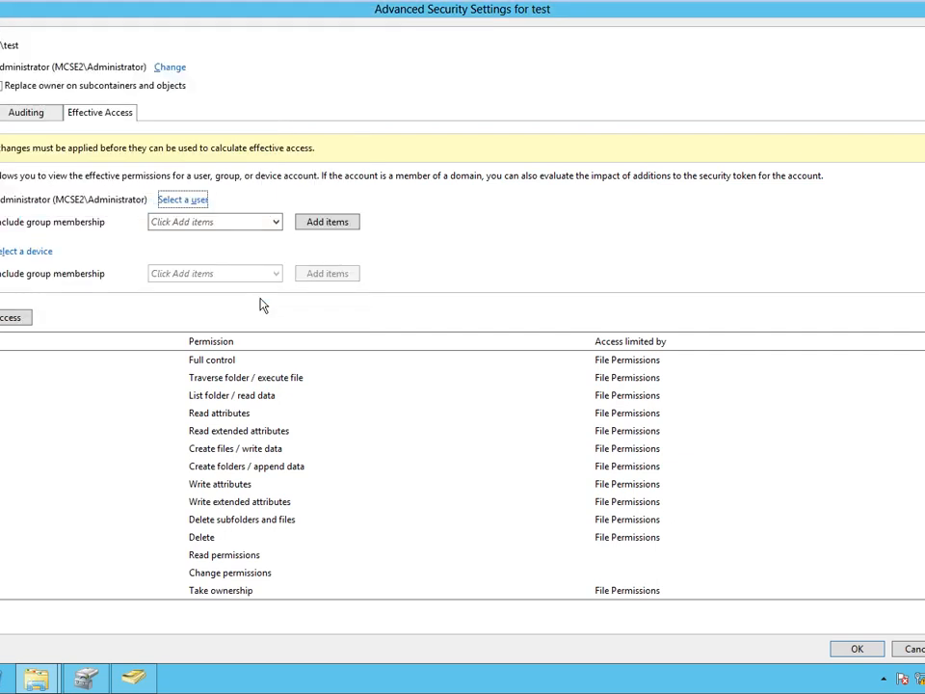
pyautogui.click(12, 317)
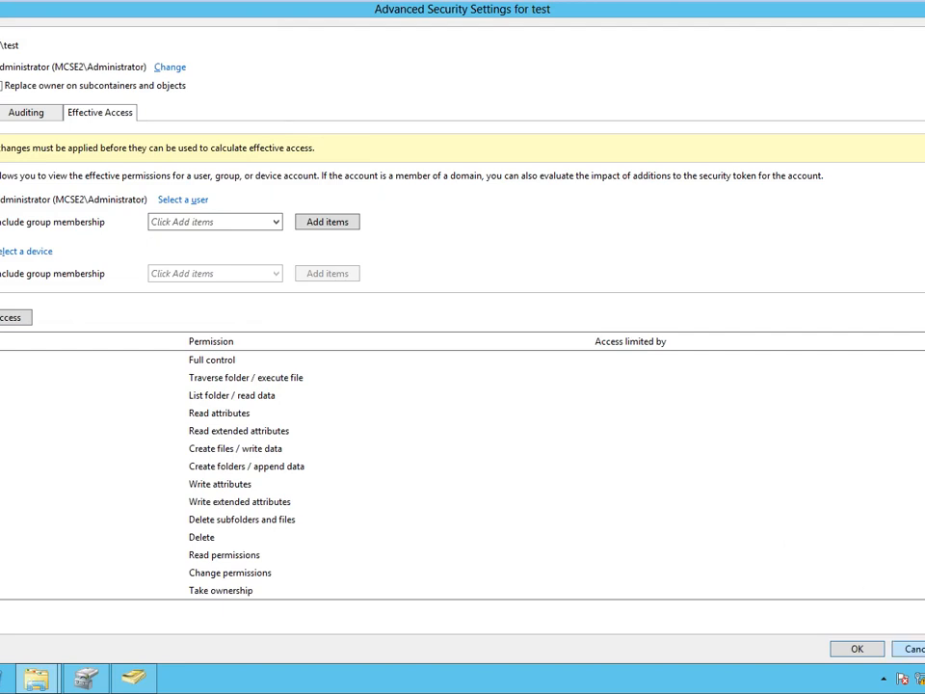
pyautogui.click(911, 649)
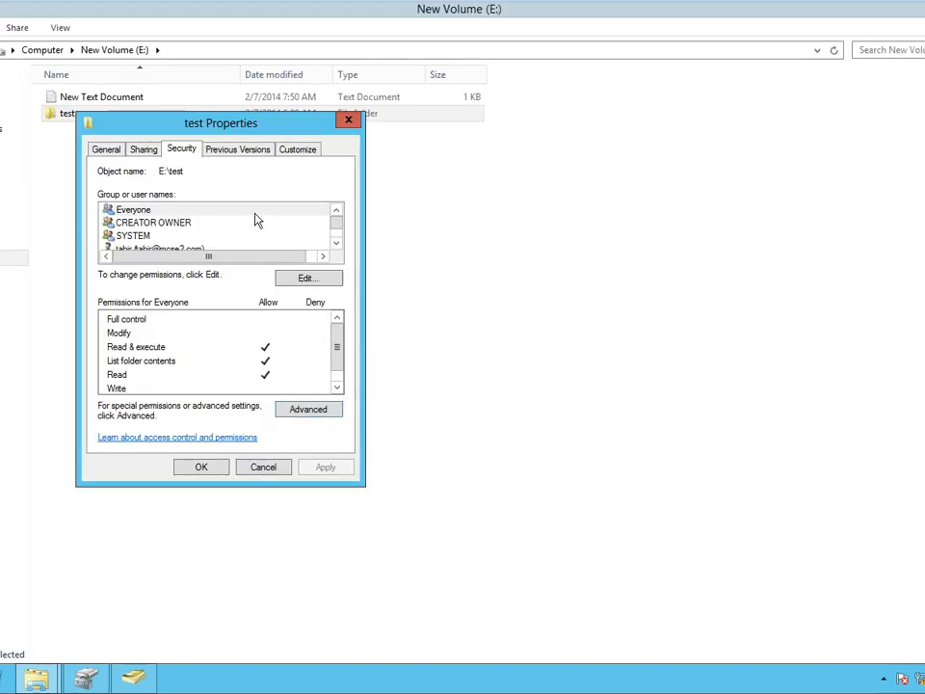
# Inspect the domain user's deny entries and Everyone's permissions, then cancel the Properties dialog.
pyautogui.click(337, 243)
pyautogui.click(336, 244)
pyautogui.click(336, 244)
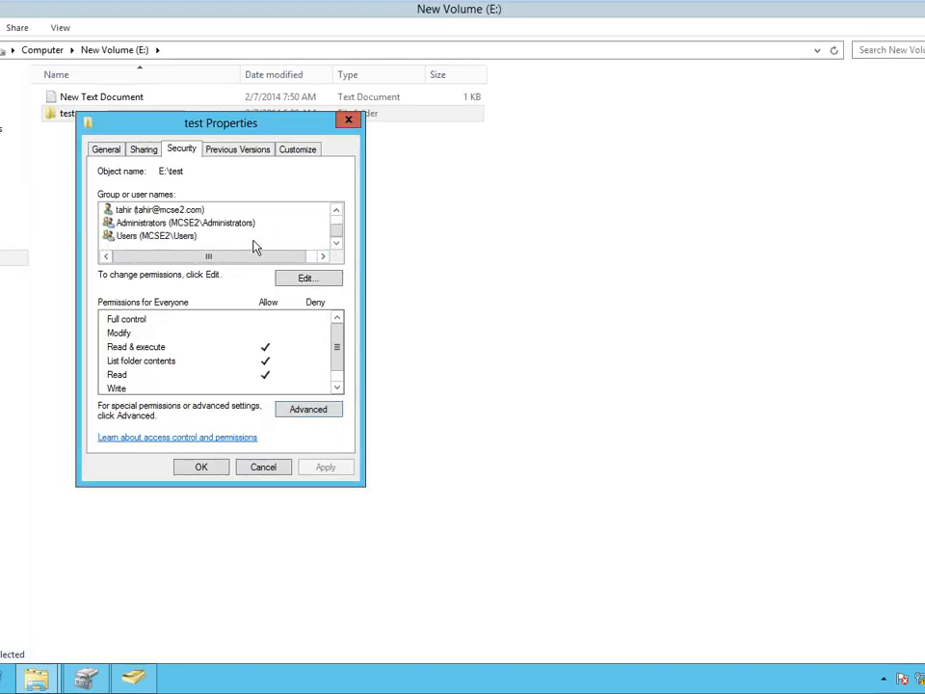
pyautogui.click(128, 210)
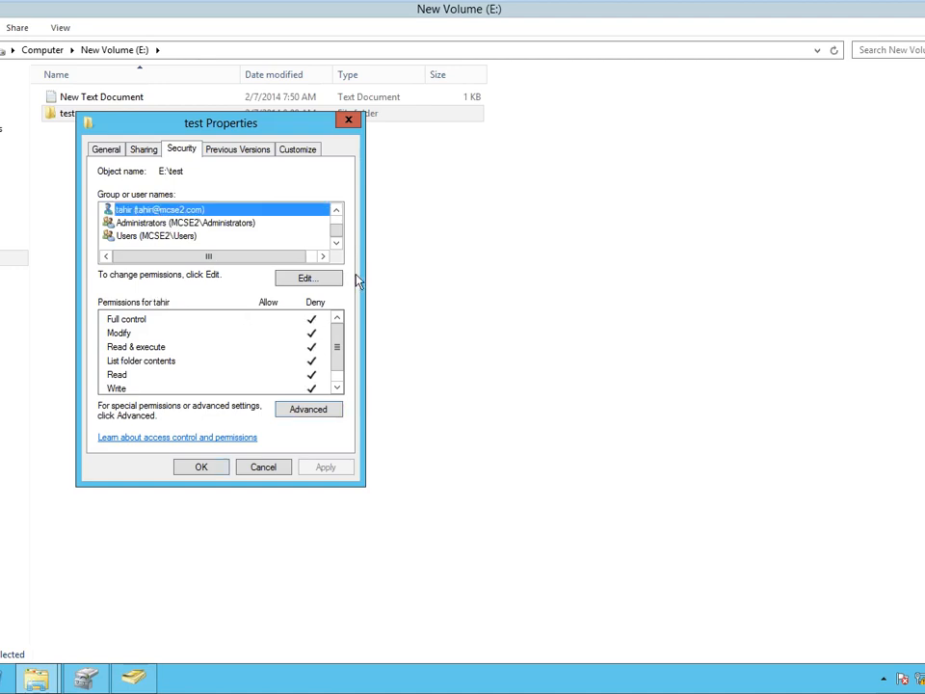
pyautogui.click(337, 210)
pyautogui.click(337, 210)
pyautogui.click(337, 210)
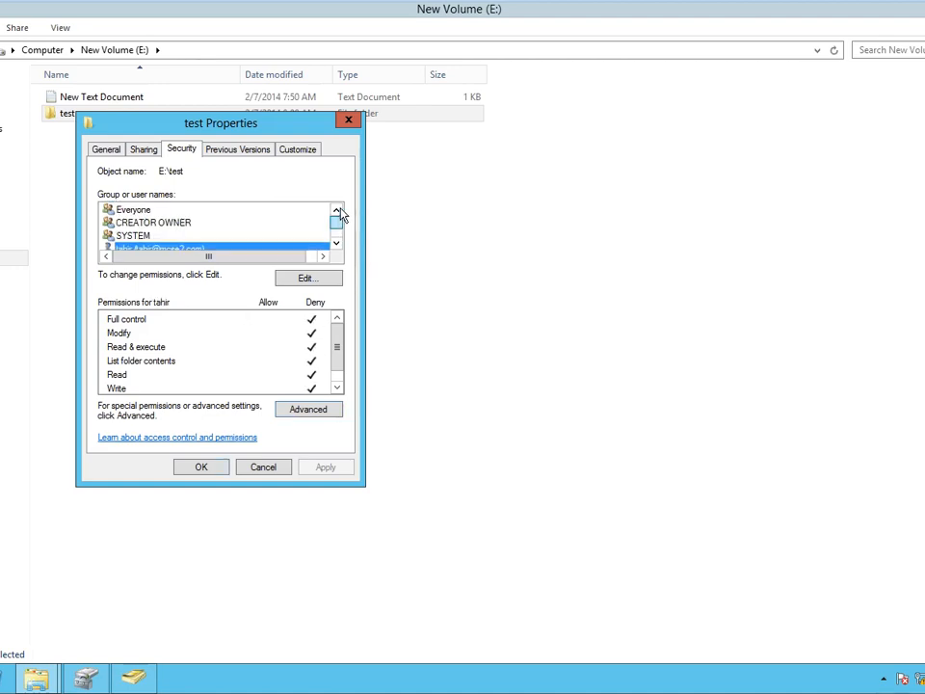
pyautogui.click(131, 209)
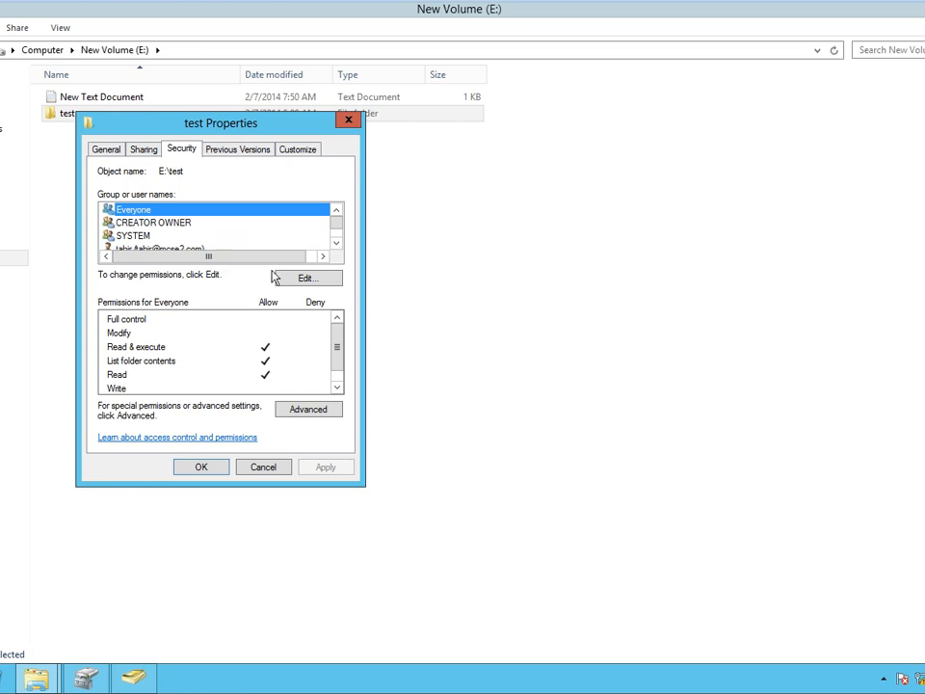
pyautogui.click(263, 470)
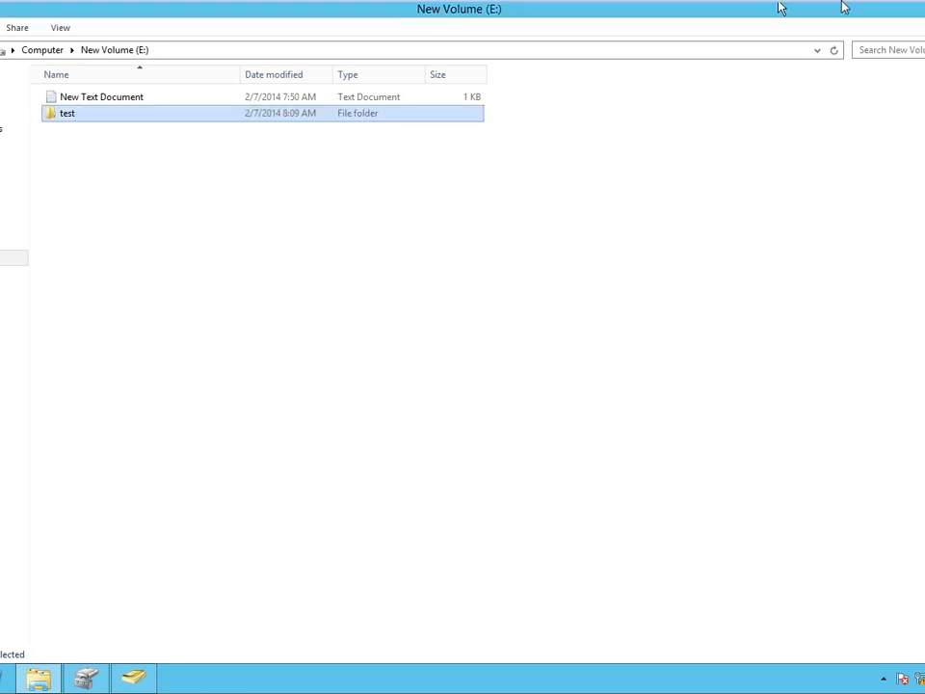
pyautogui.moveTo(840, 6)
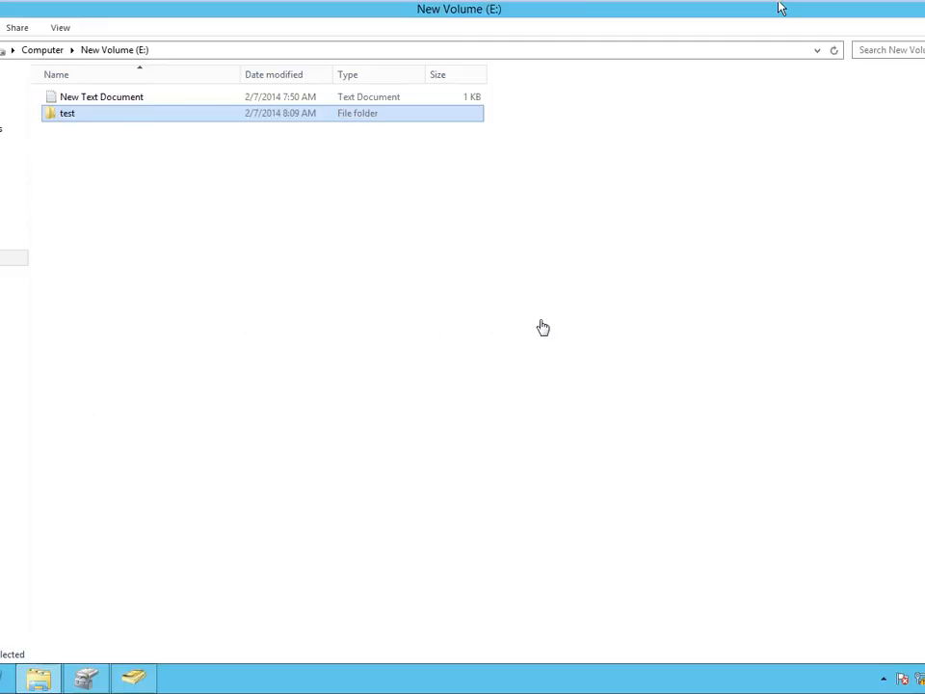
# Open Advanced Sharing for the test folder and turn on Share this folder.
pyautogui.click(40, 680)
pyautogui.click(50, 680)
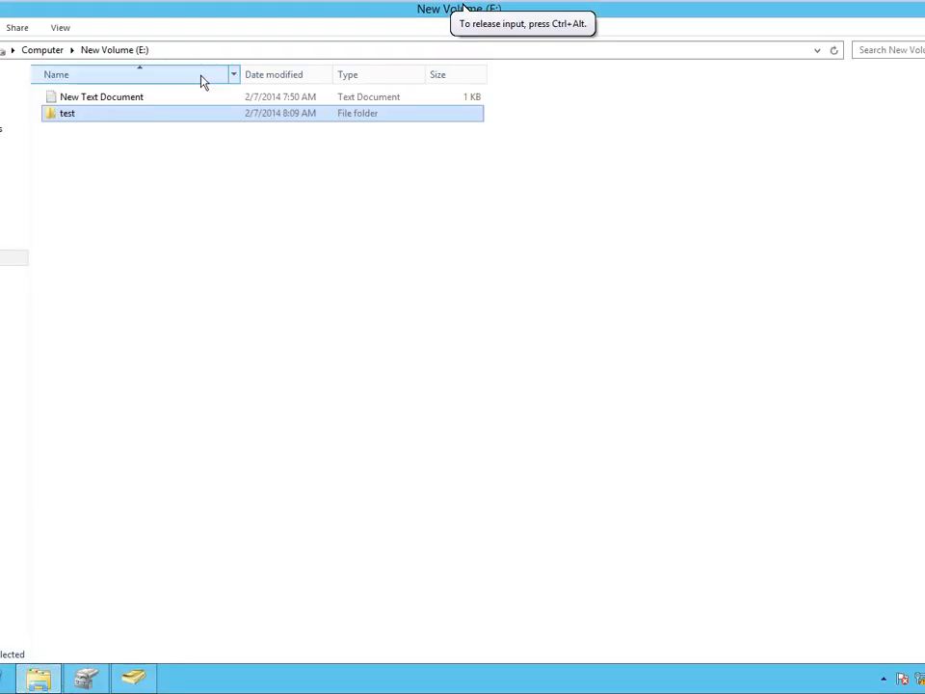
pyautogui.rightClick(162, 115)
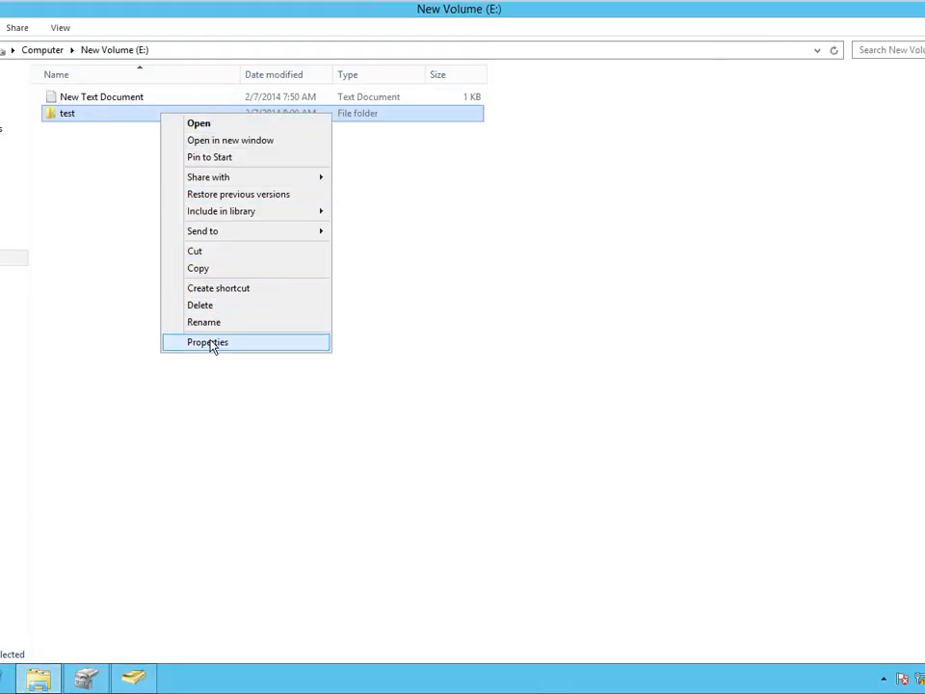
pyautogui.click(210, 343)
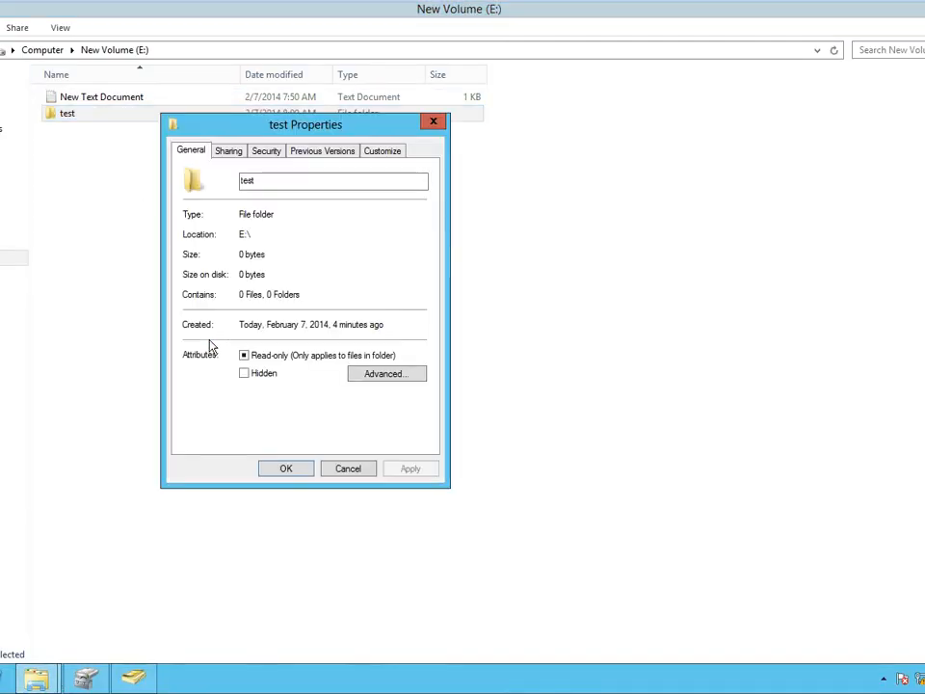
pyautogui.click(268, 151)
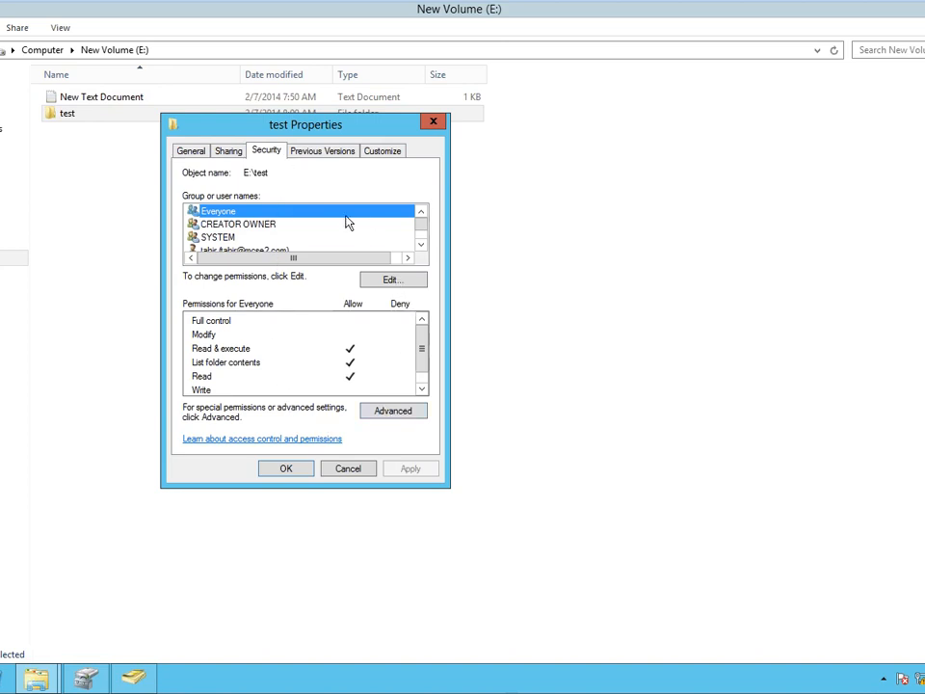
pyautogui.click(231, 153)
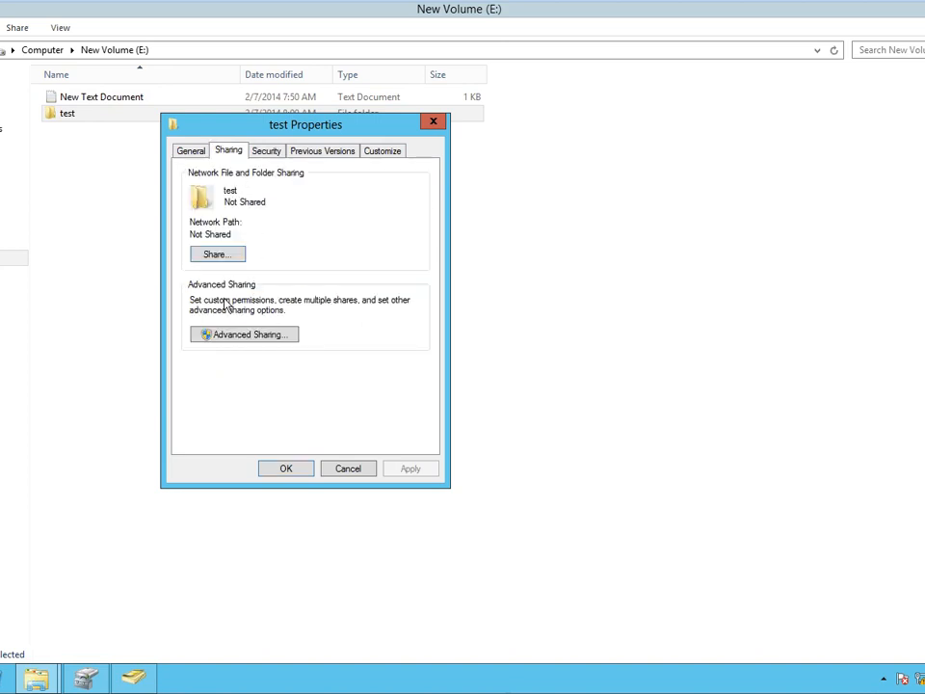
pyautogui.click(239, 337)
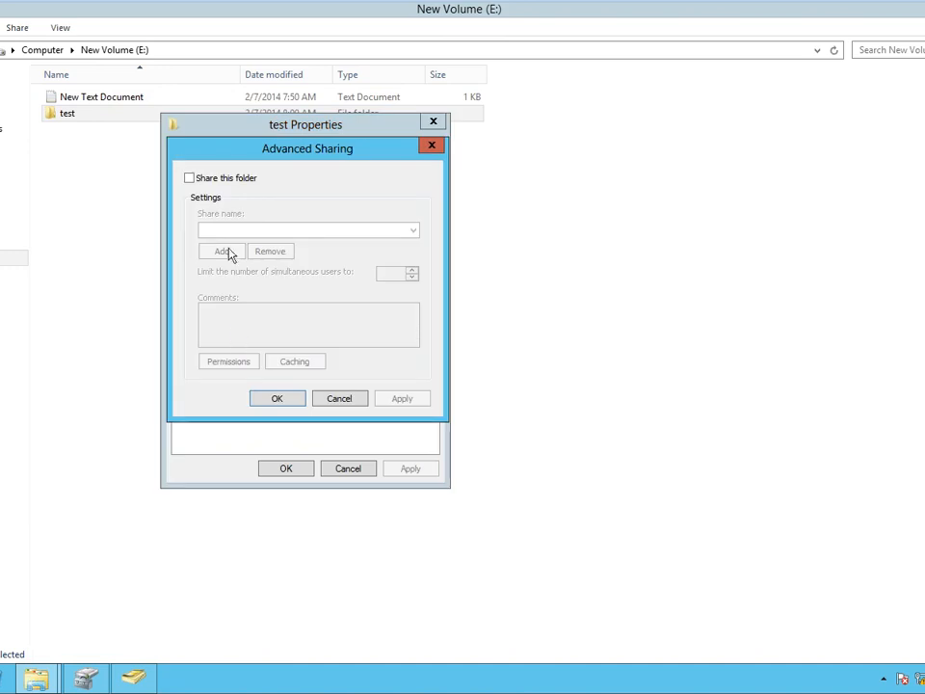
pyautogui.click(210, 179)
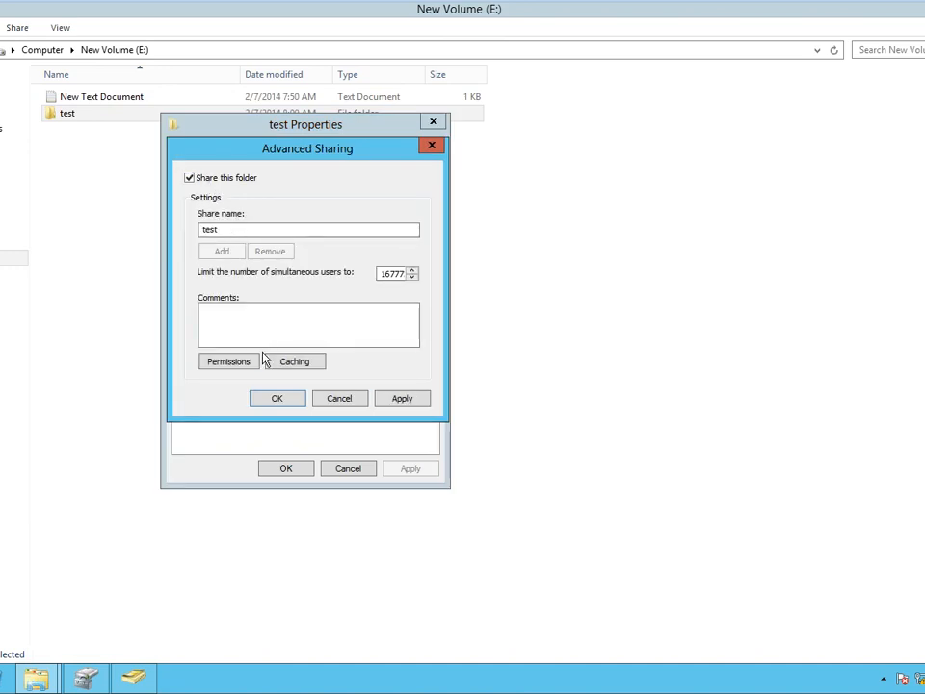
# Deny Everyone Full Control in the share permissions, accept the warning, and confirm all dialogs.
pyautogui.click(246, 362)
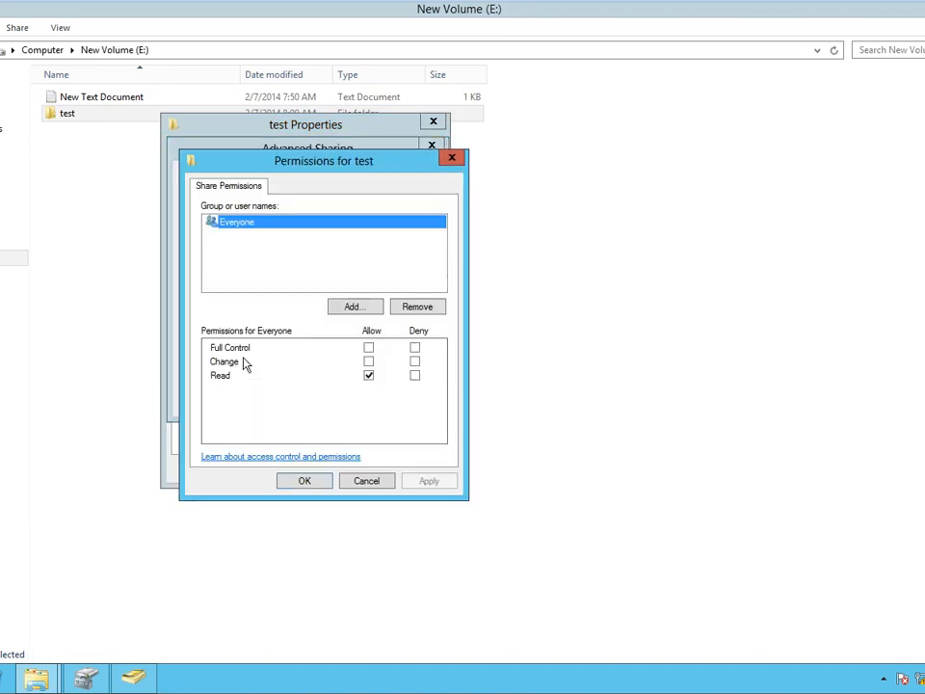
pyautogui.click(414, 348)
pyautogui.click(428, 481)
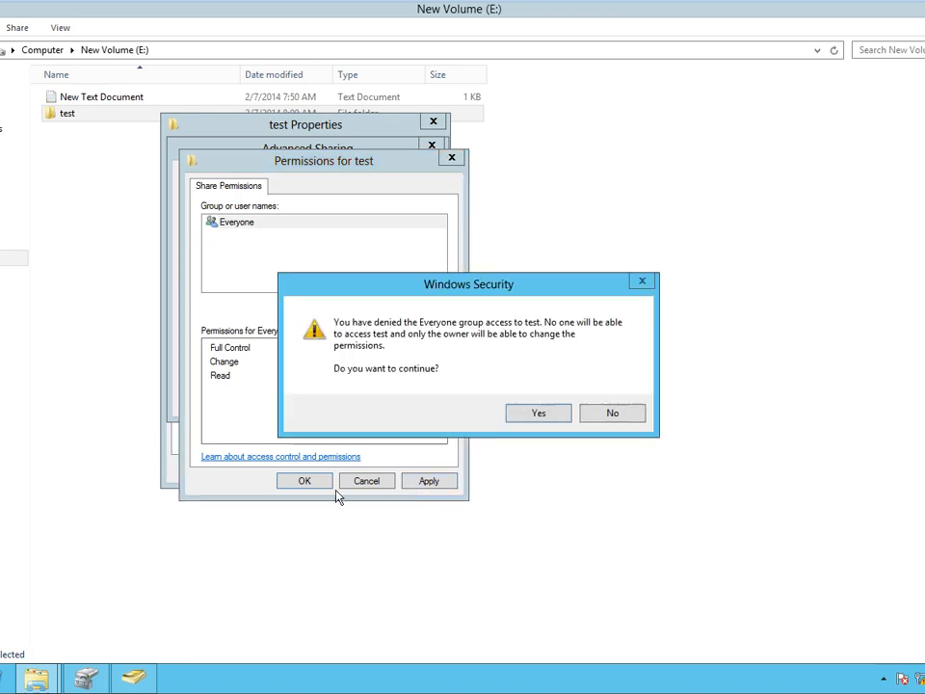
pyautogui.click(549, 417)
pyautogui.click(301, 481)
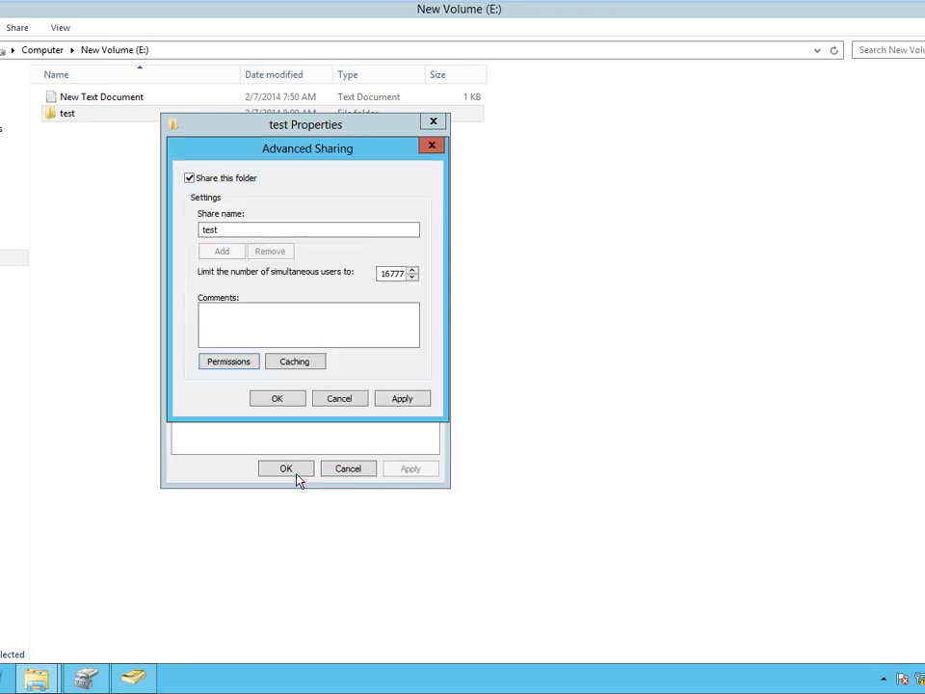
pyautogui.click(291, 402)
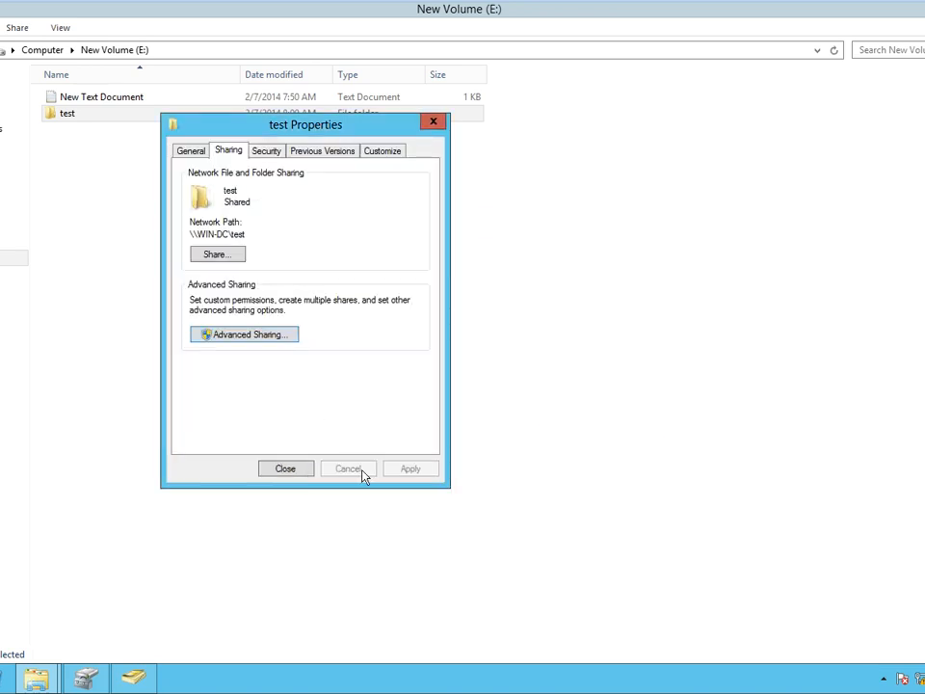
pyautogui.click(294, 471)
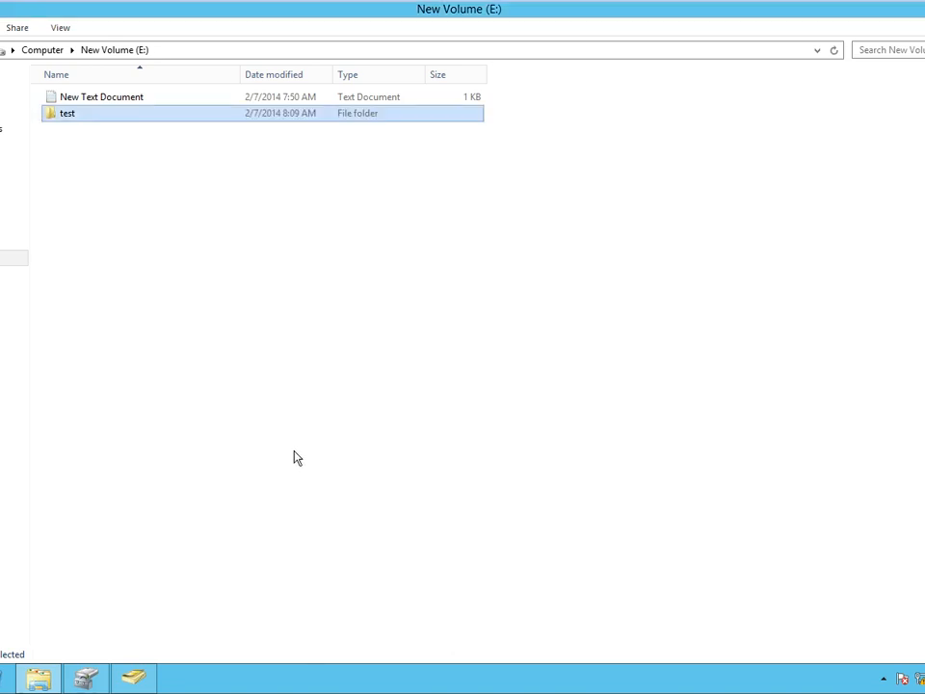
pyautogui.press('super')
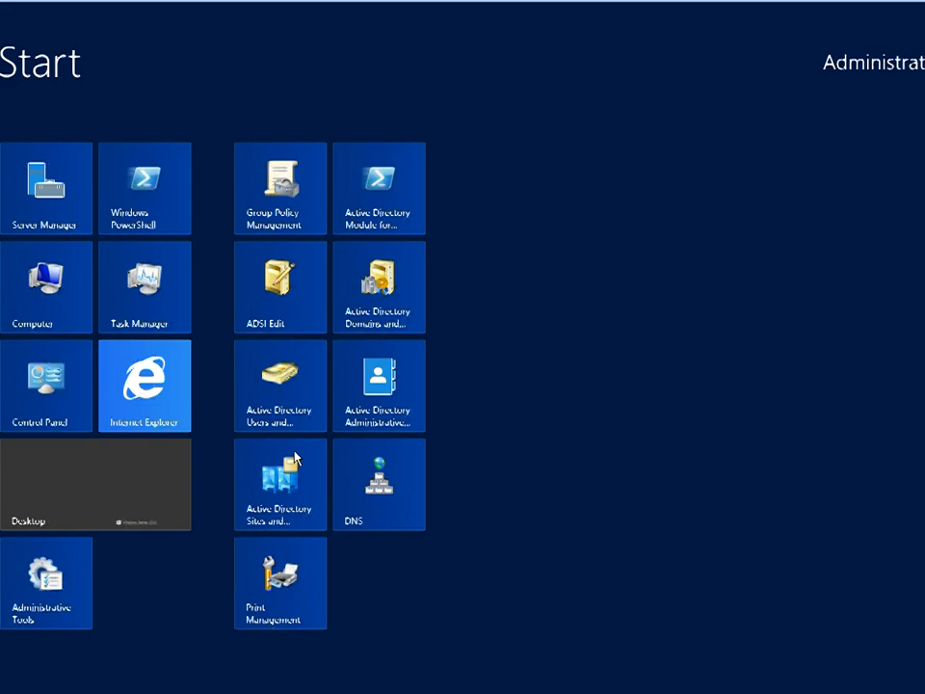
pyautogui.press('super+r')
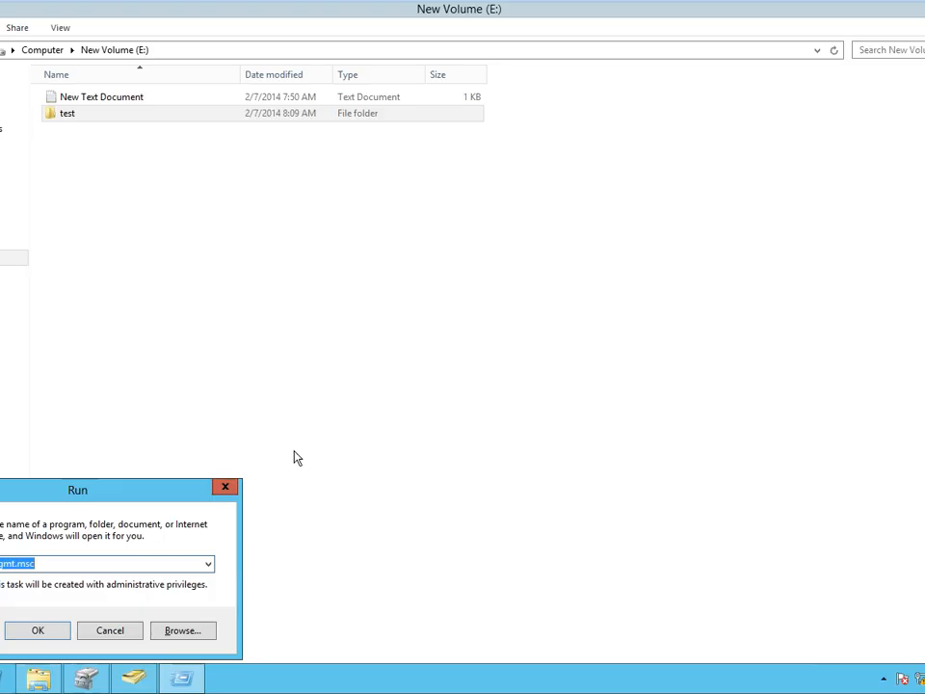
pyautogui.write('\\')
pyautogui.write('68')
pyautogui.write('.1.1\\')
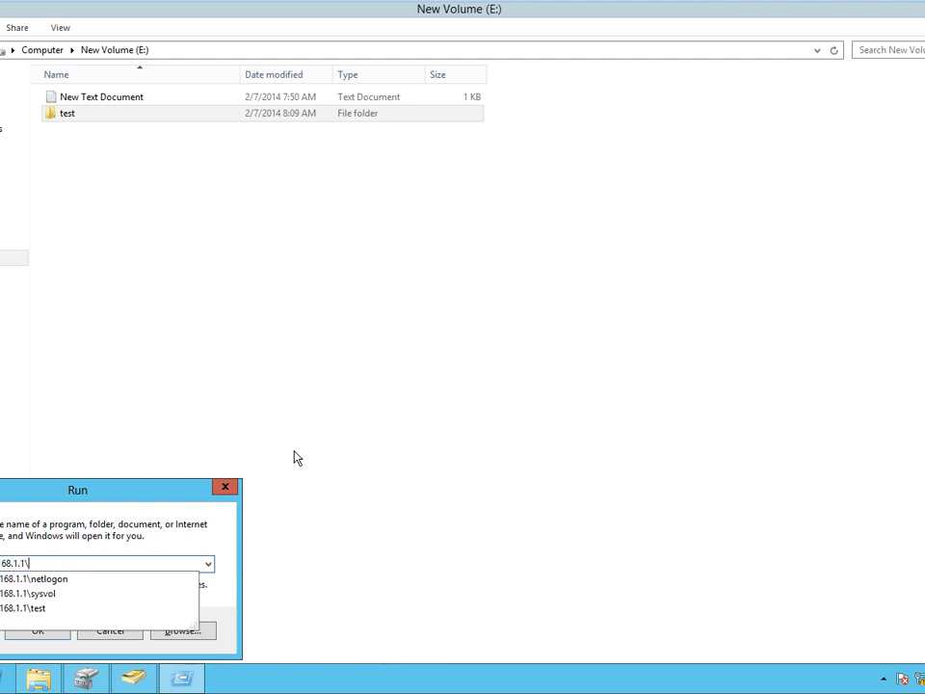
pyautogui.press('Down')
pyautogui.press('Down')
pyautogui.press('Down')
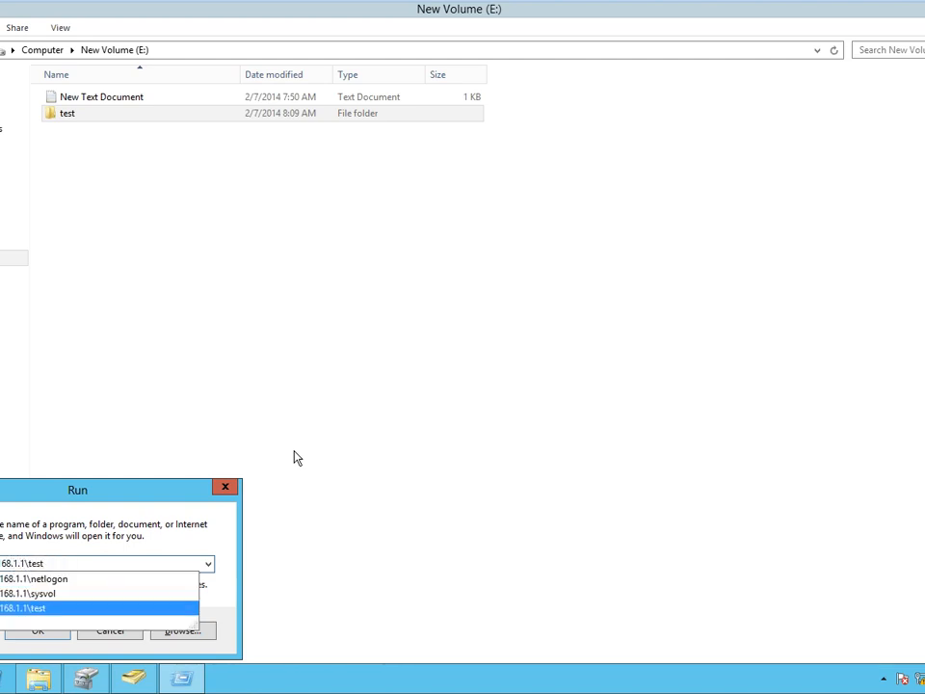
pyautogui.press('Return')
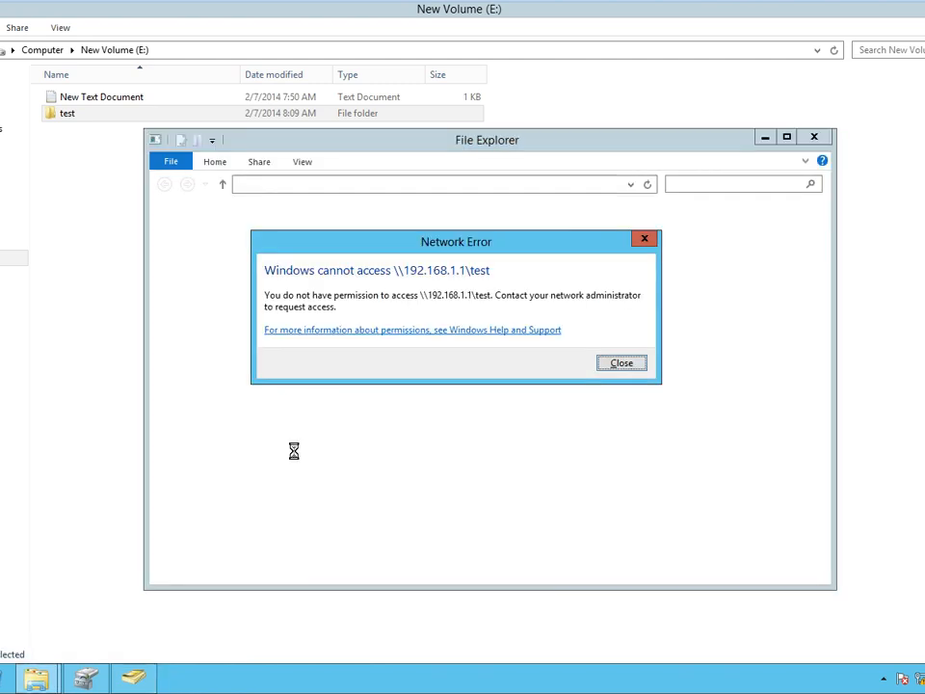
pyautogui.click(622, 364)
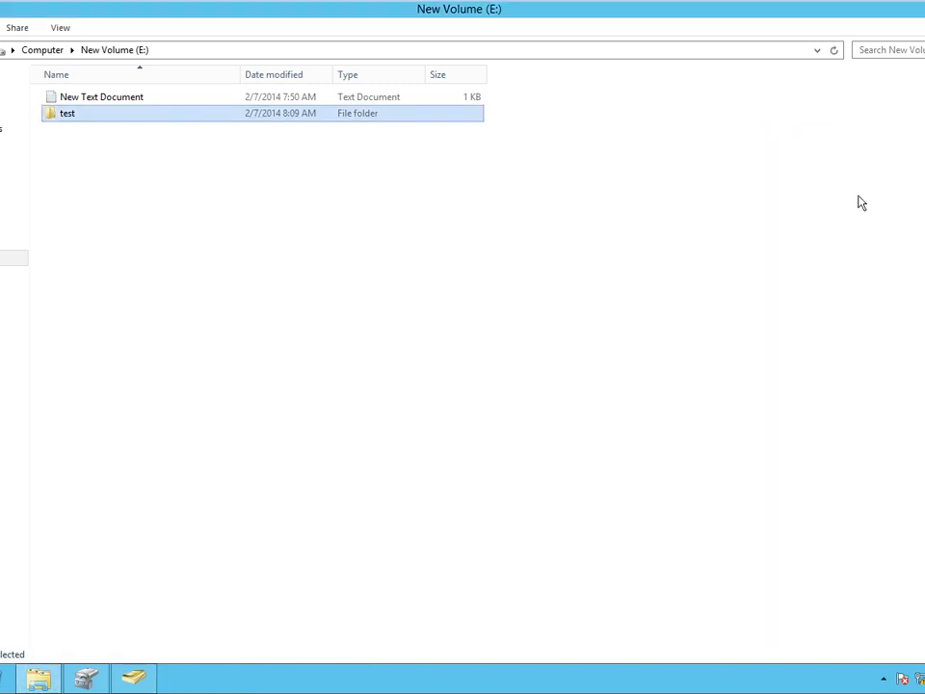
# Inside the test folder on E:, create an empty New Text Document.
pyautogui.doubleClick(81, 119)
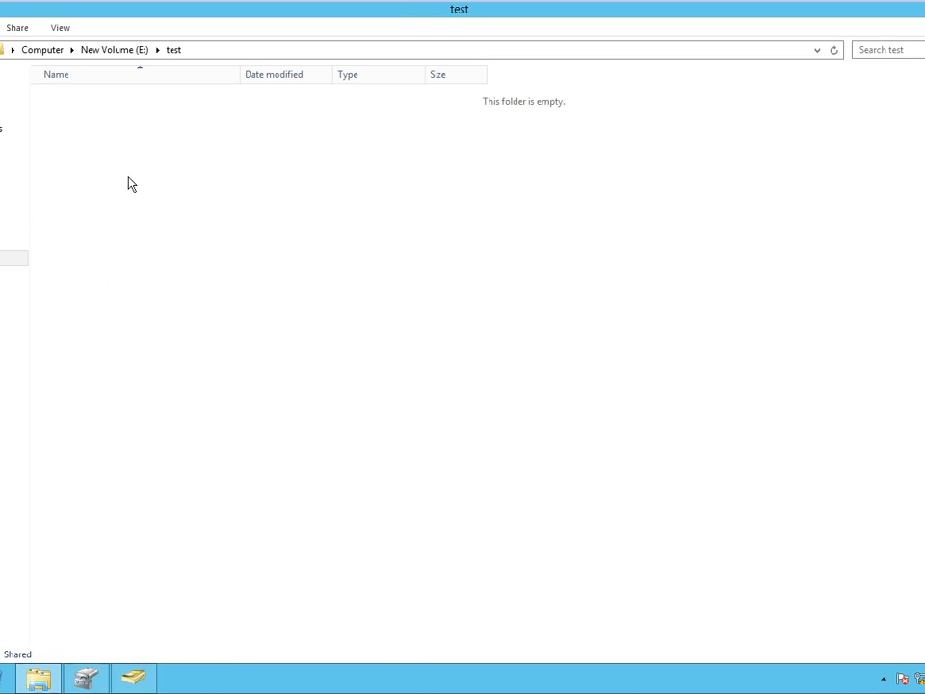
pyautogui.rightClick(159, 164)
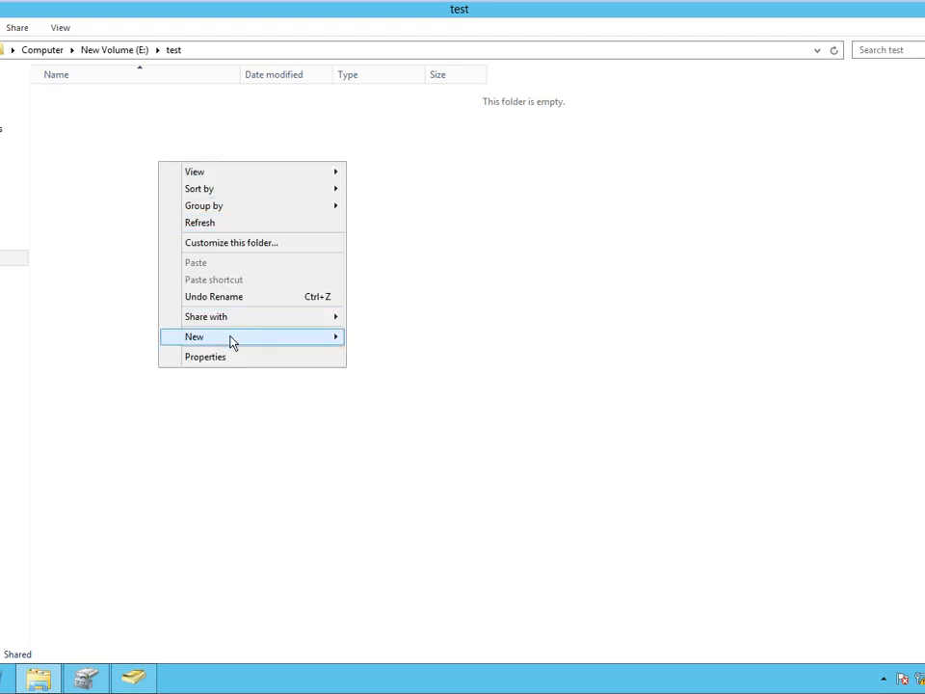
pyautogui.moveTo(232, 339)
pyautogui.click(408, 423)
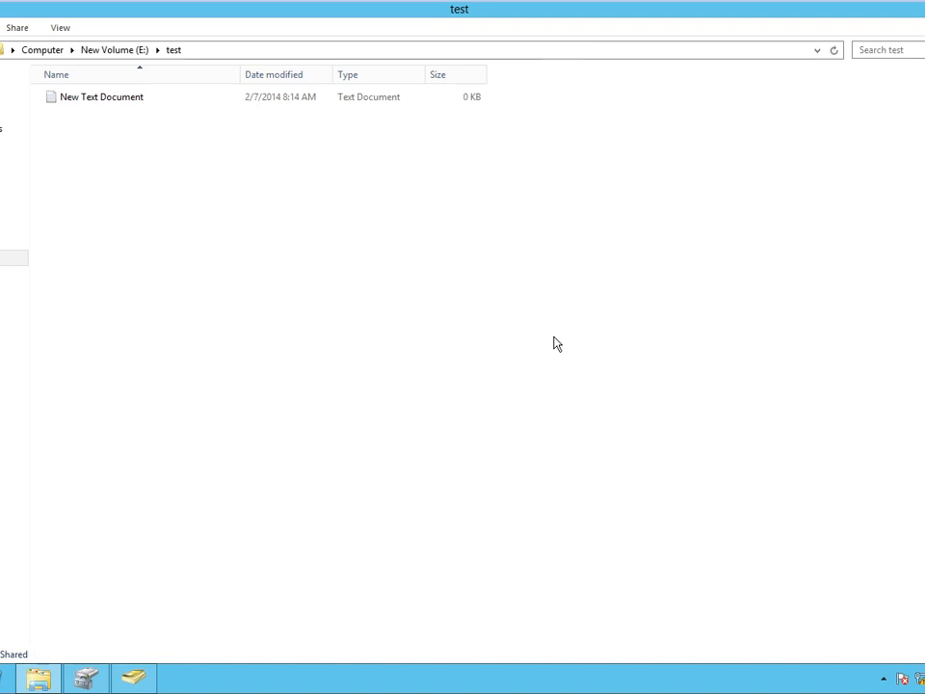
pyautogui.moveTo(807, 8)
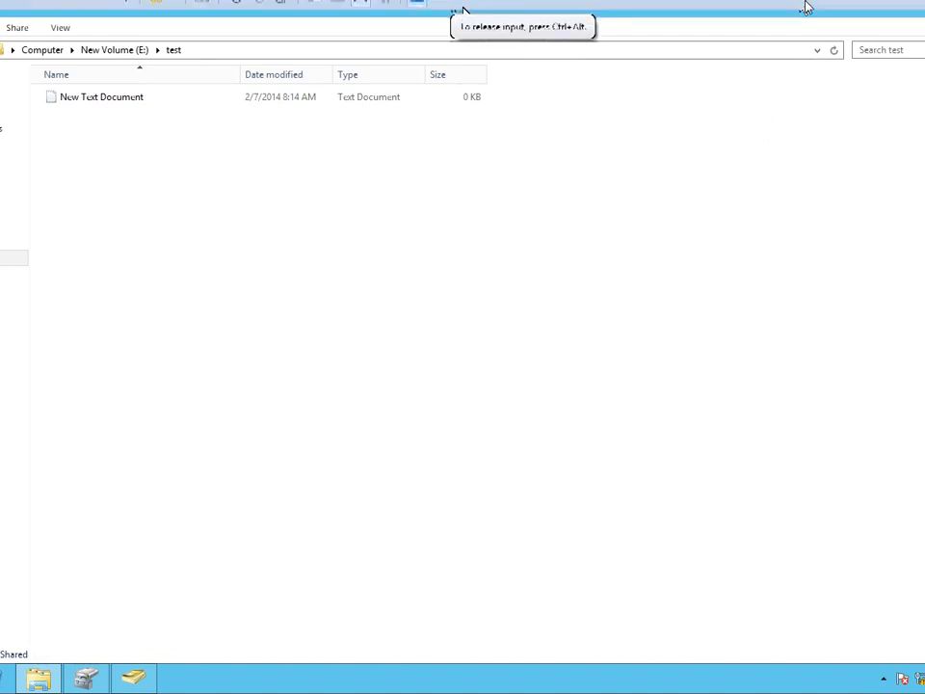
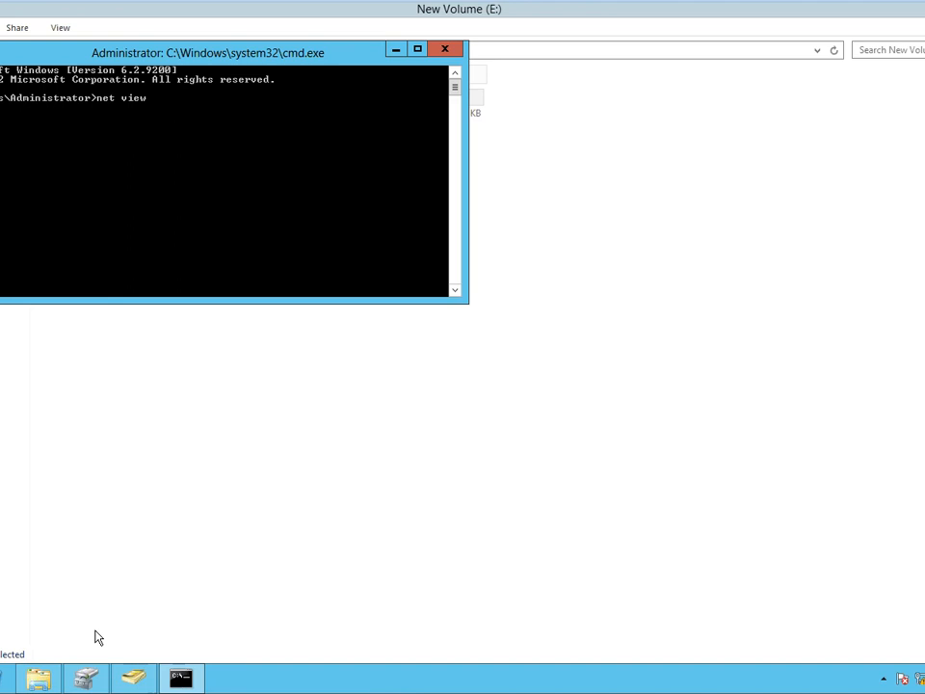
# Run net view 192.168.1.1 to list its three disk shares, then return to the New Volume (E:) window.
pyautogui.write('192.168.1.1')
pyautogui.press('Return')
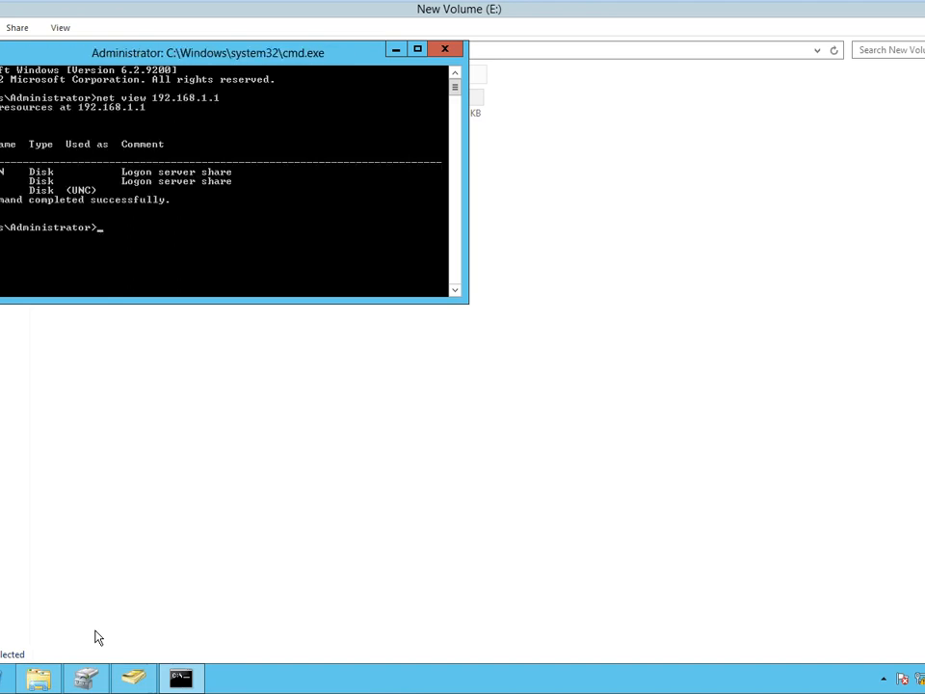
pyautogui.click(149, 590)
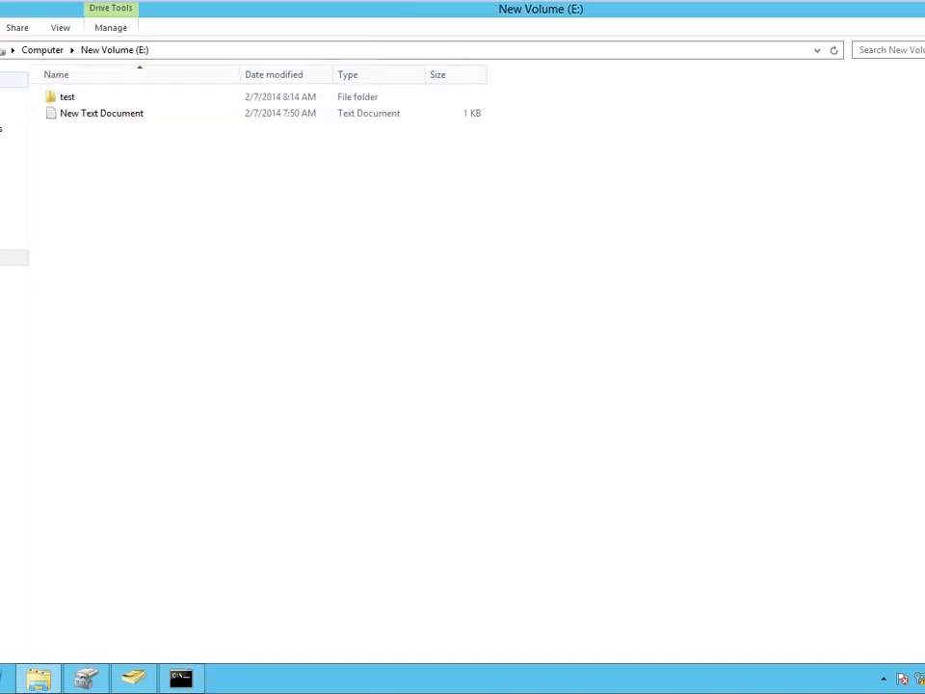
# Turn off Share this folder for the test folder on New Volume (E:), confirming the connected-users warning.
pyautogui.click(42, 49)
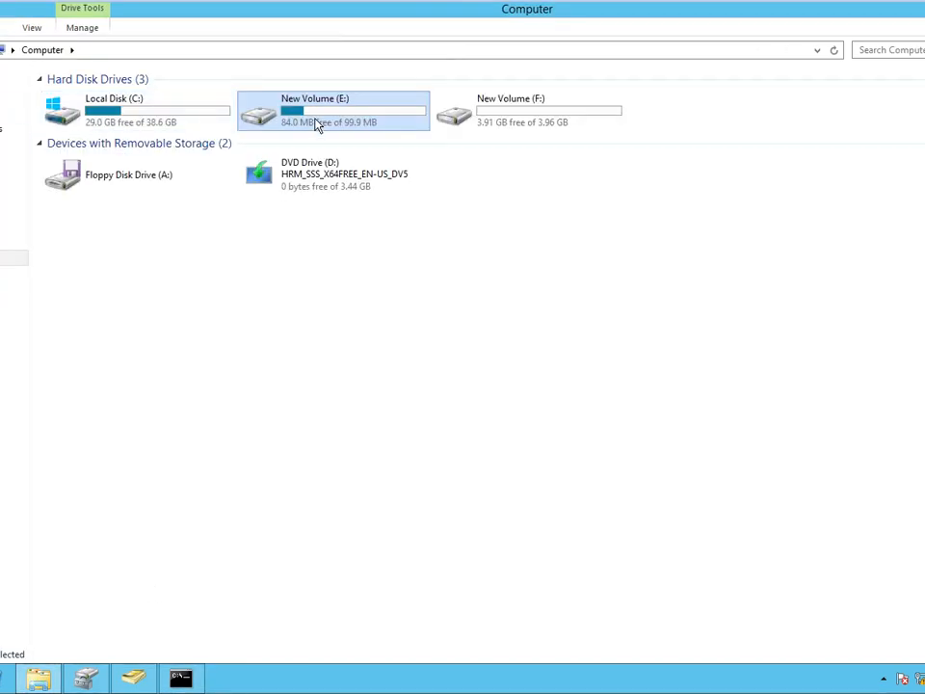
pyautogui.doubleClick(316, 123)
pyautogui.rightClick(111, 97)
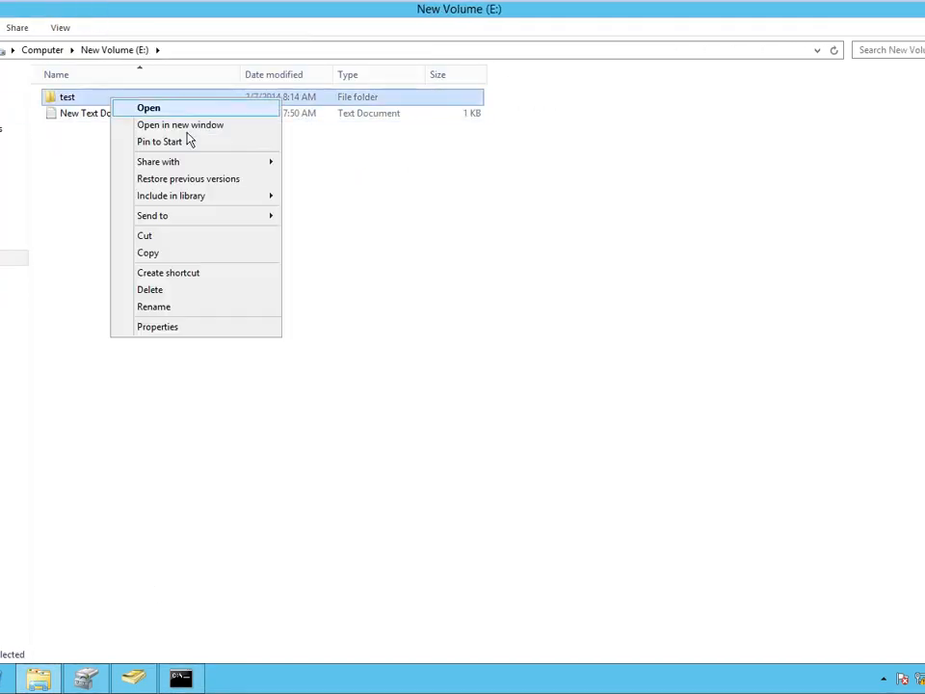
pyautogui.click(179, 327)
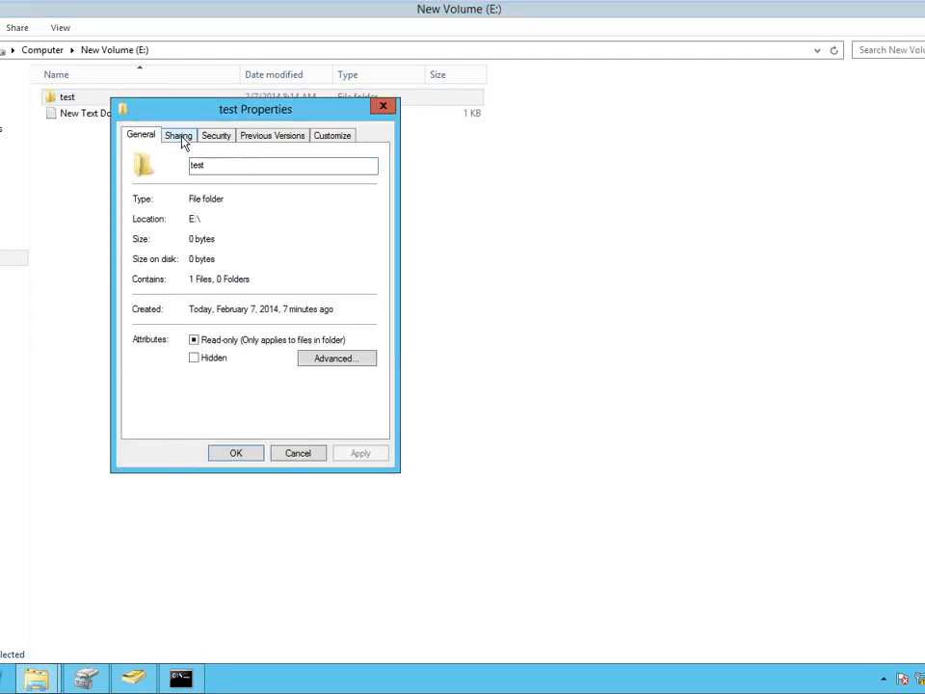
pyautogui.click(180, 136)
pyautogui.click(192, 319)
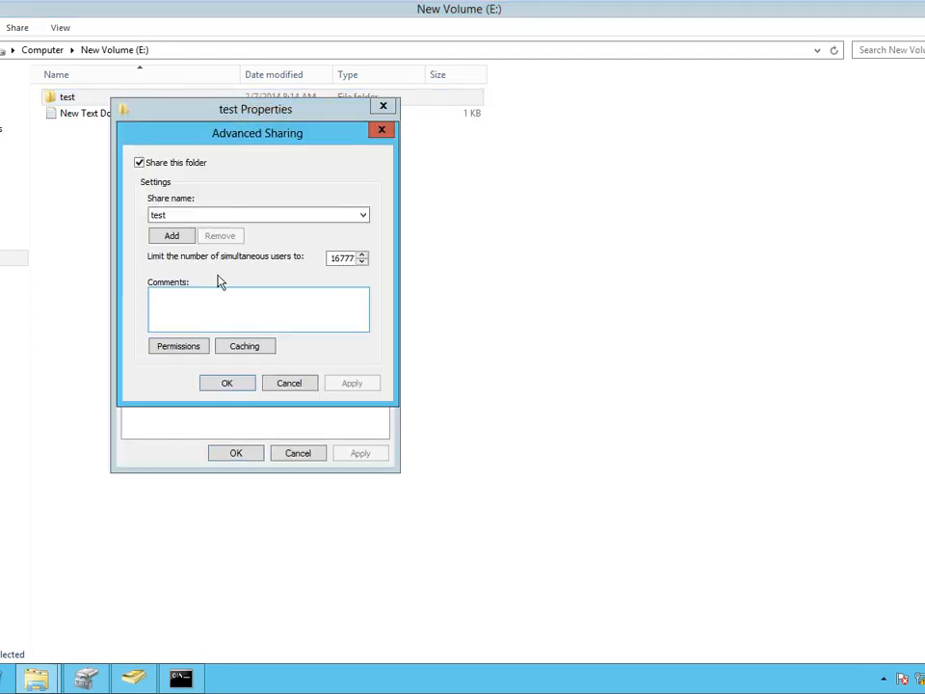
pyautogui.click(157, 164)
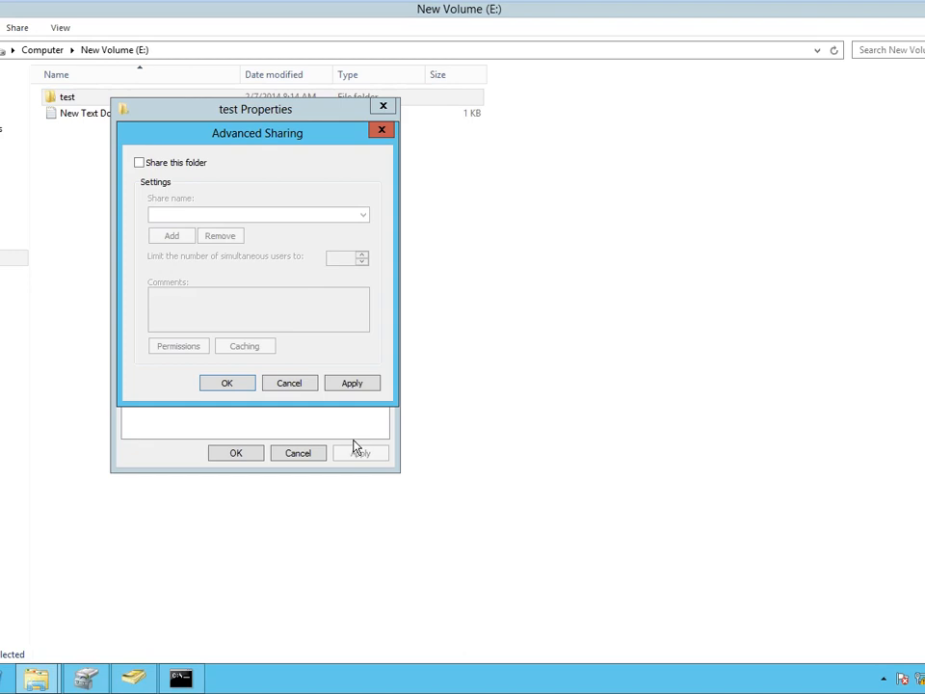
pyautogui.click(352, 383)
pyautogui.click(583, 351)
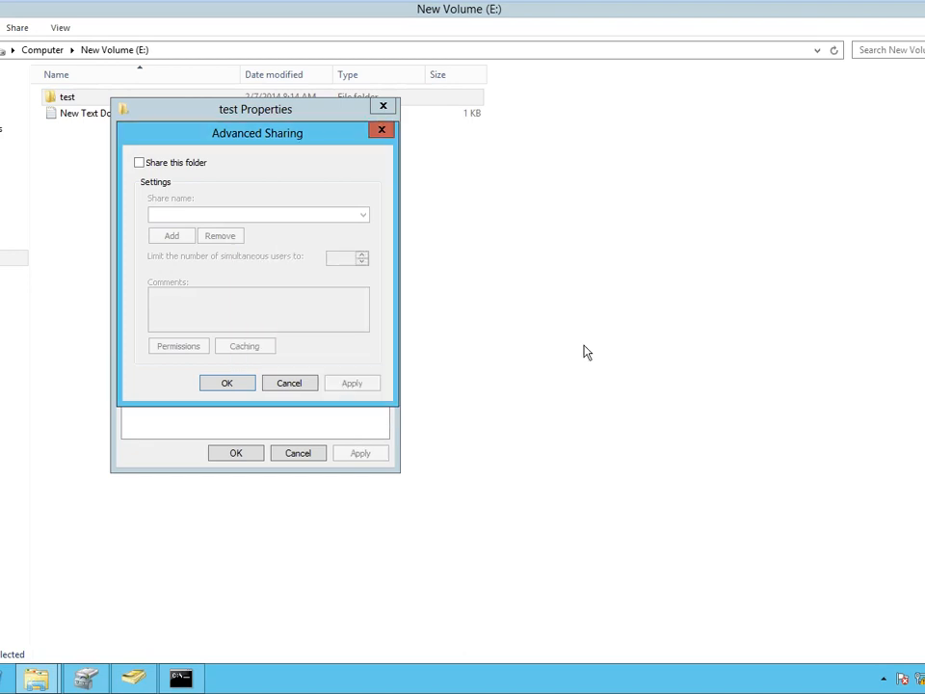
pyautogui.click(208, 383)
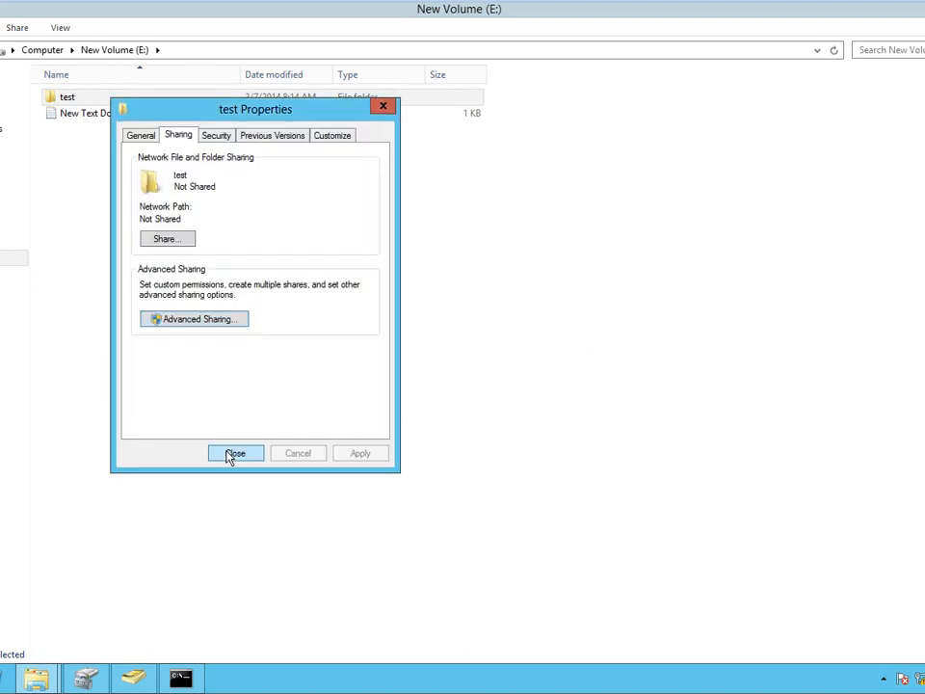
pyautogui.click(229, 454)
# Rerun net view 192.168.1.1 to confirm only two disk shares remain.
pyautogui.click(186, 679)
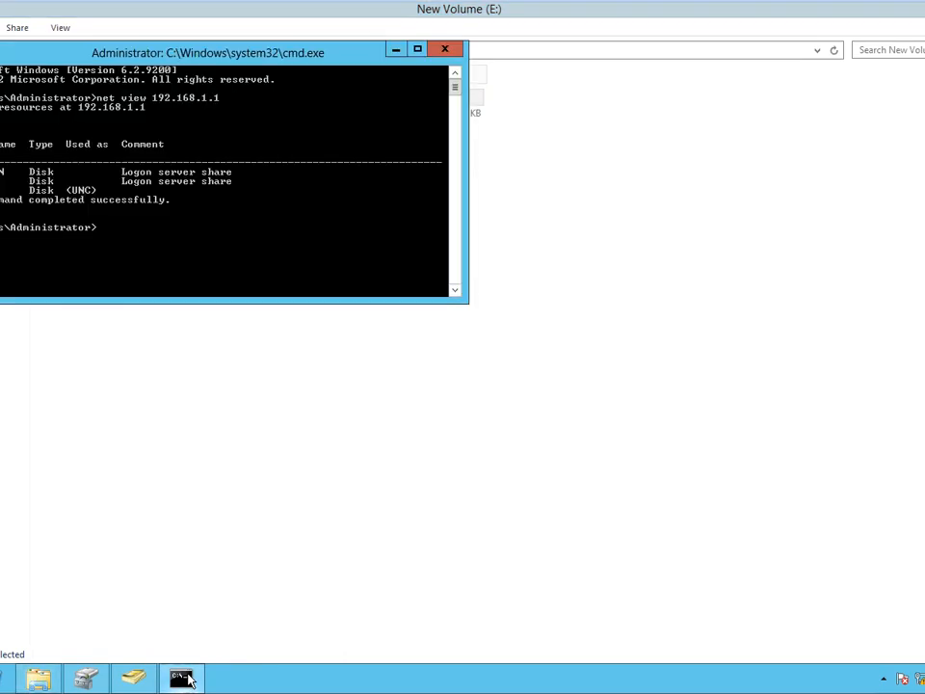
pyautogui.press('Up')
pyautogui.press('Return')
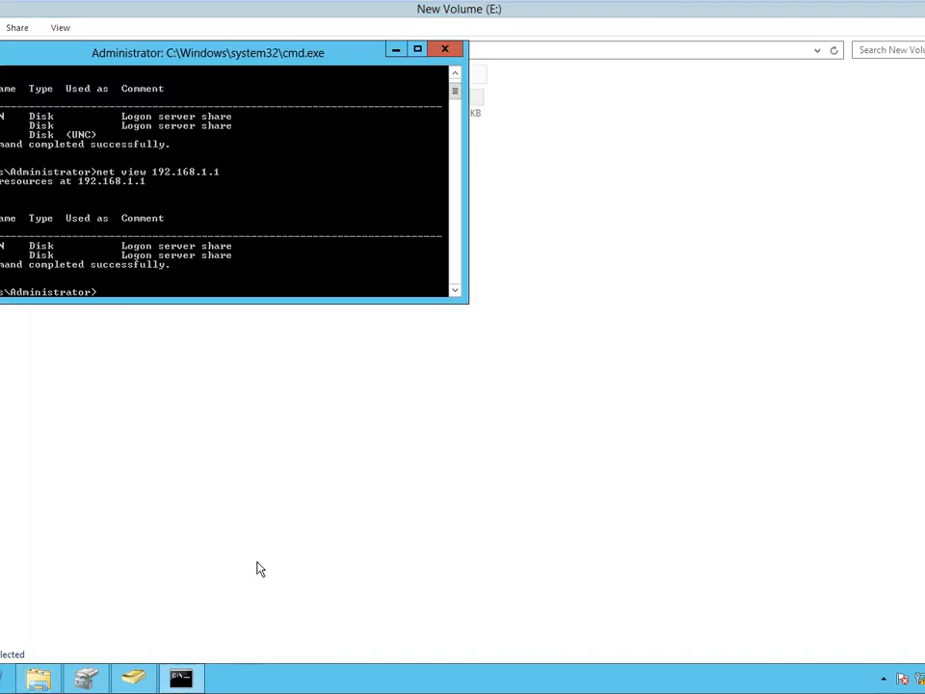
pyautogui.click(258, 561)
# Share the test folder again in Advanced Sharing under the hidden share name test$.
pyautogui.rightClick(76, 99)
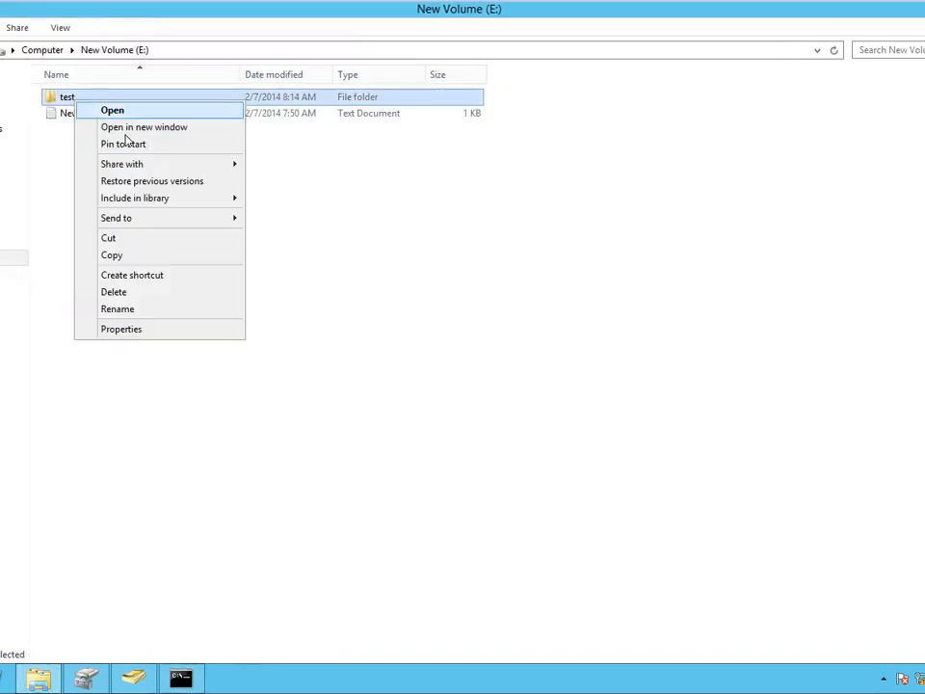
pyautogui.click(134, 329)
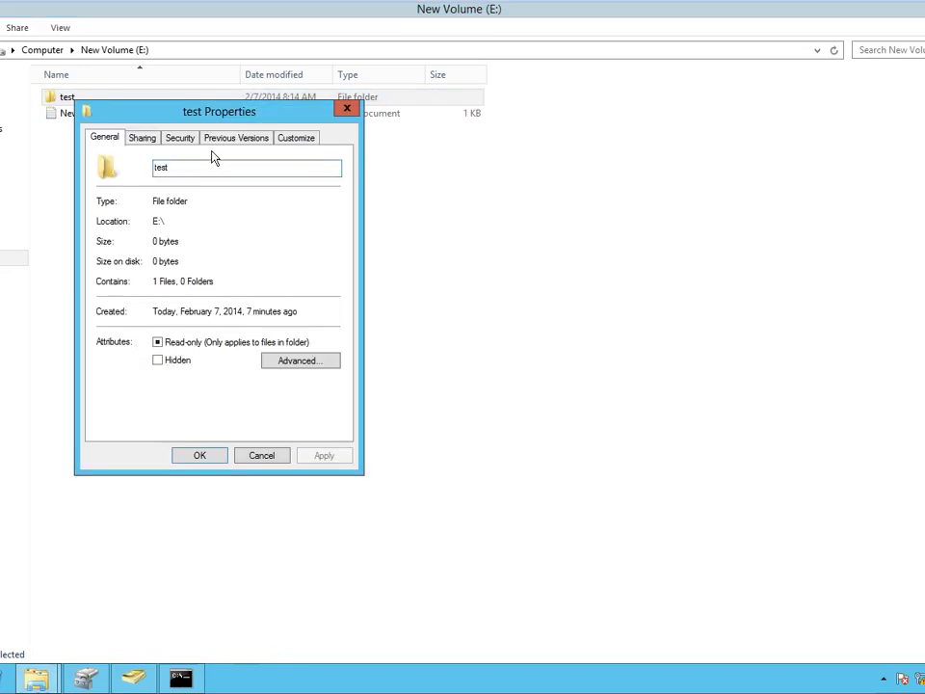
pyautogui.click(147, 140)
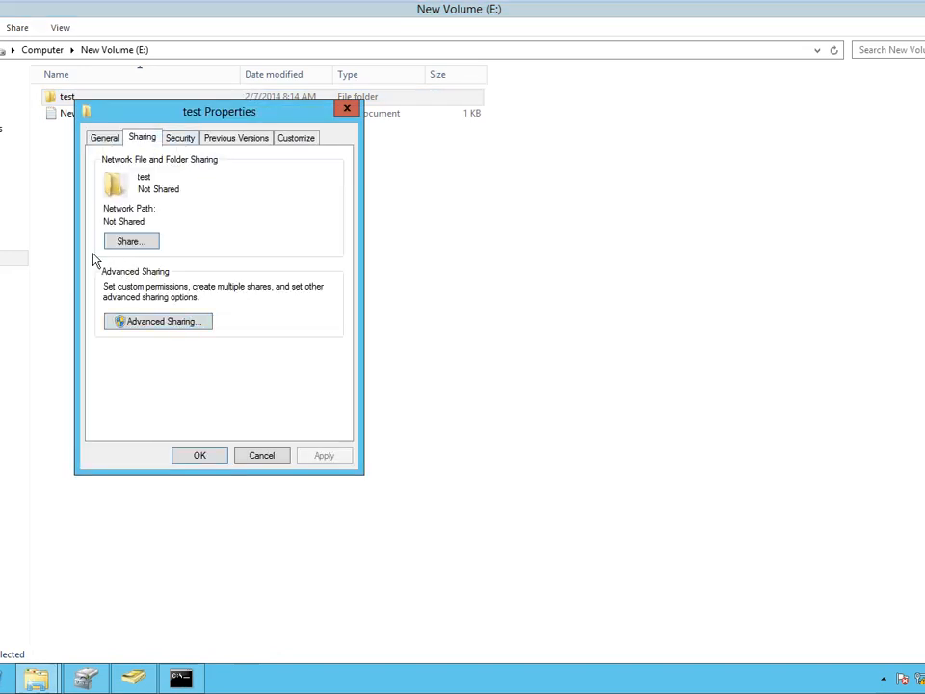
pyautogui.click(161, 324)
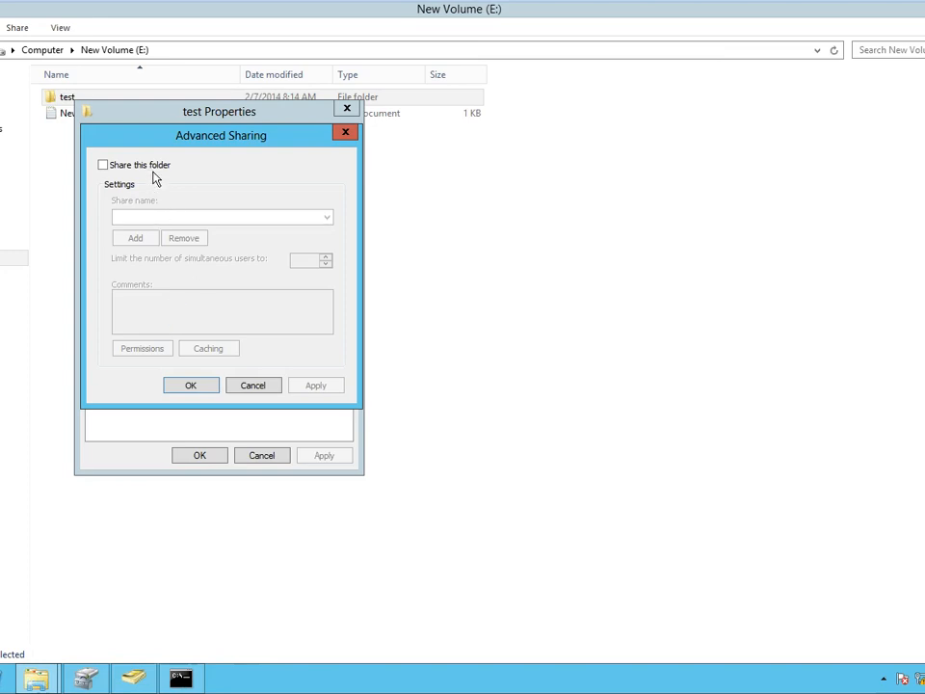
pyautogui.click(145, 165)
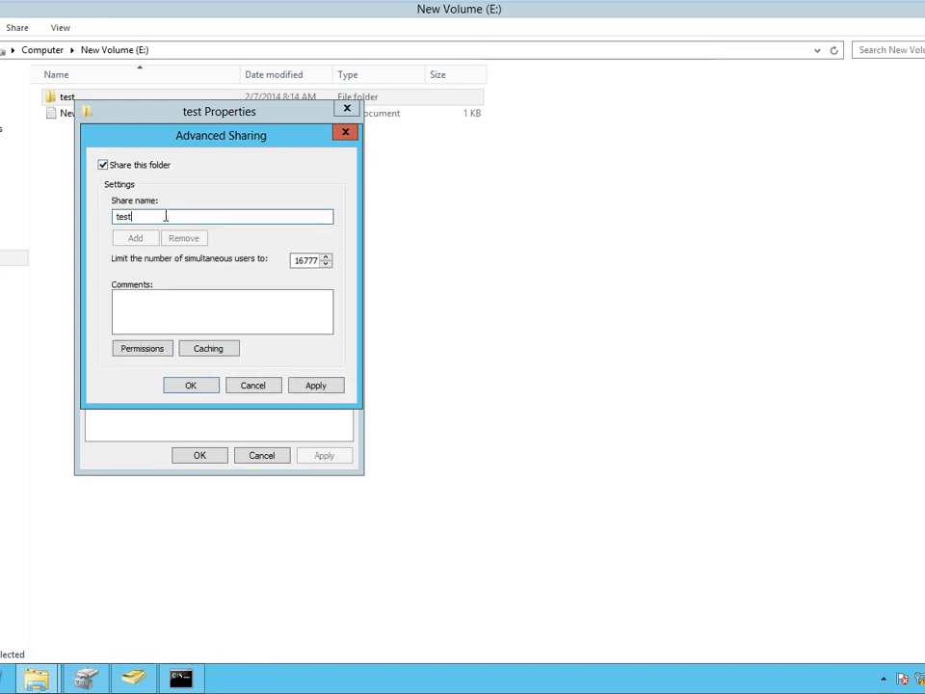
pyautogui.write('z')
pyautogui.write('$')
pyautogui.click(316, 386)
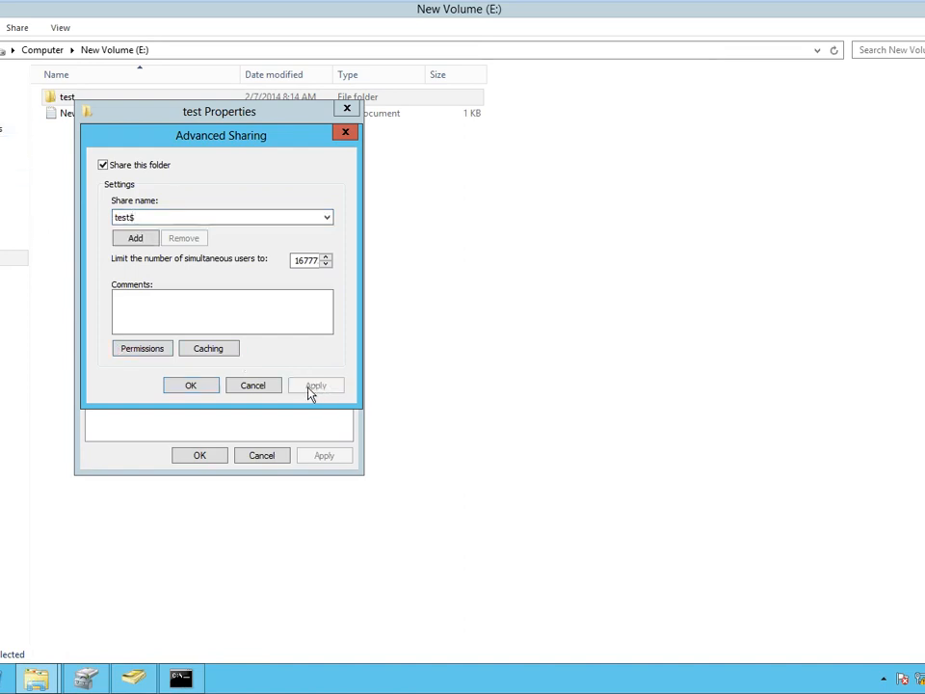
pyautogui.click(195, 386)
pyautogui.click(198, 455)
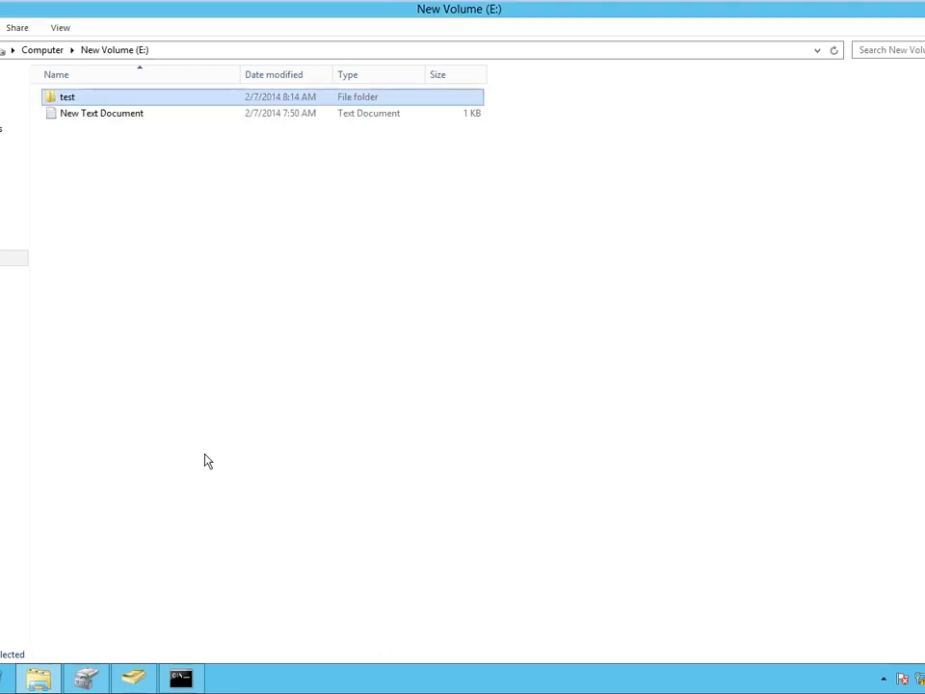
pyautogui.click(180, 679)
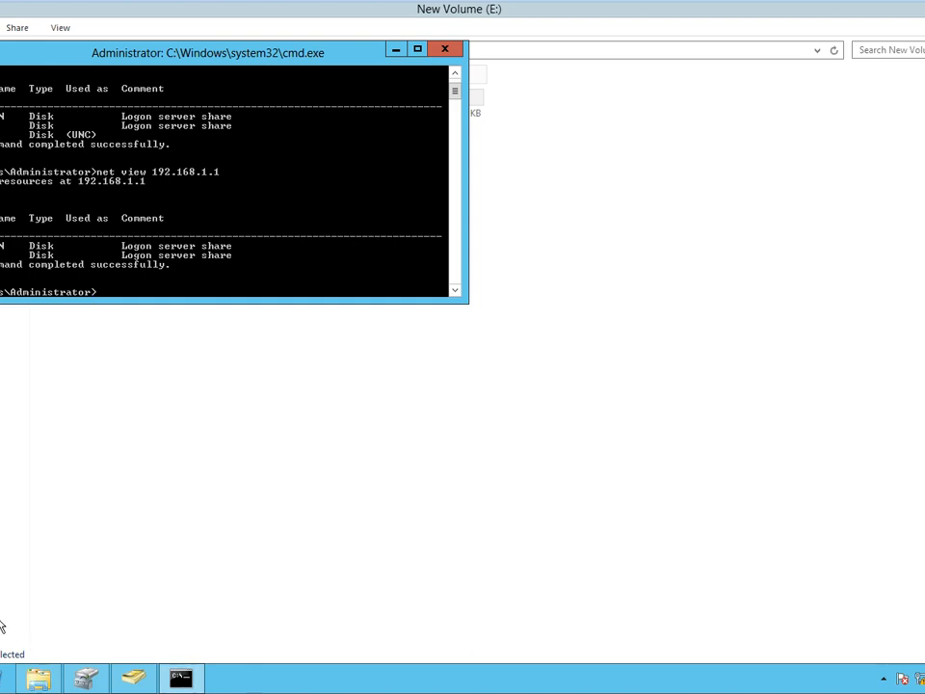
# Try opening \\192.168.1.1\test from Run, which fails, and dismiss the error.
pyautogui.scroll(-2, 4, 619)
pyautogui.press('super+r')
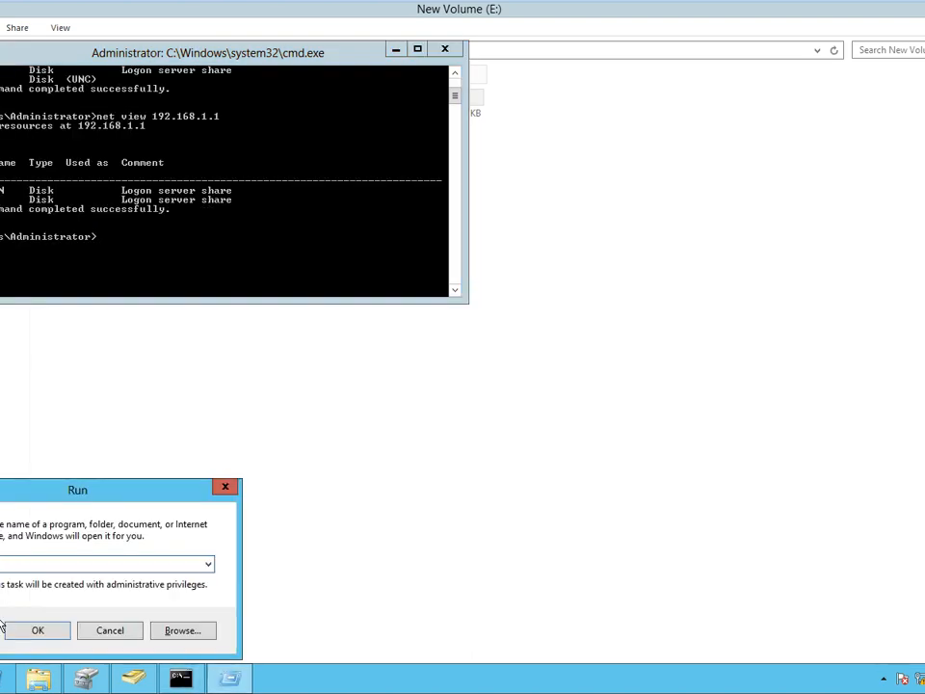
pyautogui.write('\\\\192.168.1.1\\test')
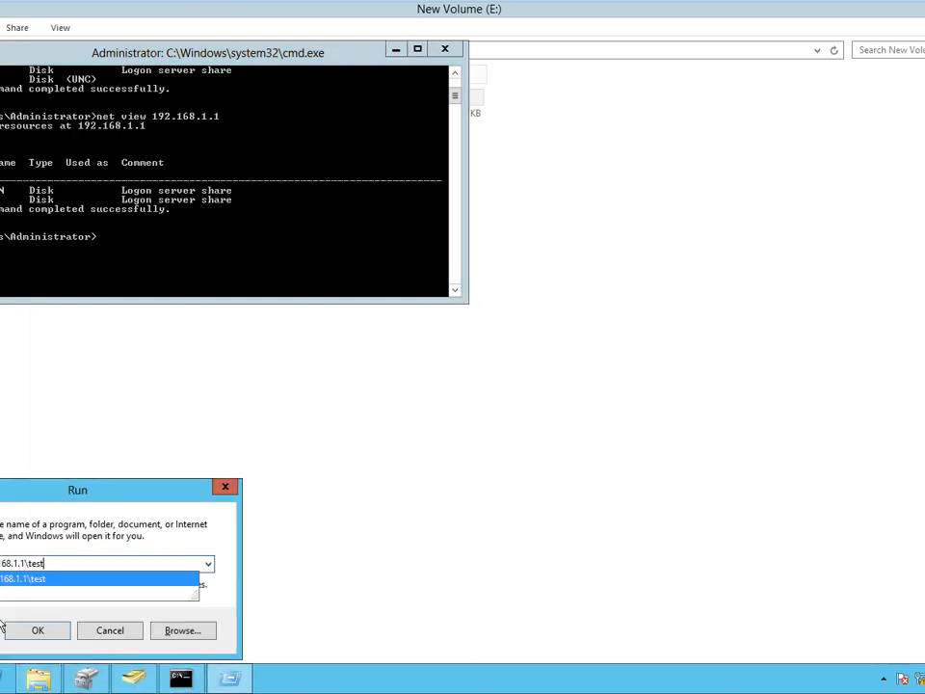
pyautogui.press('Return')
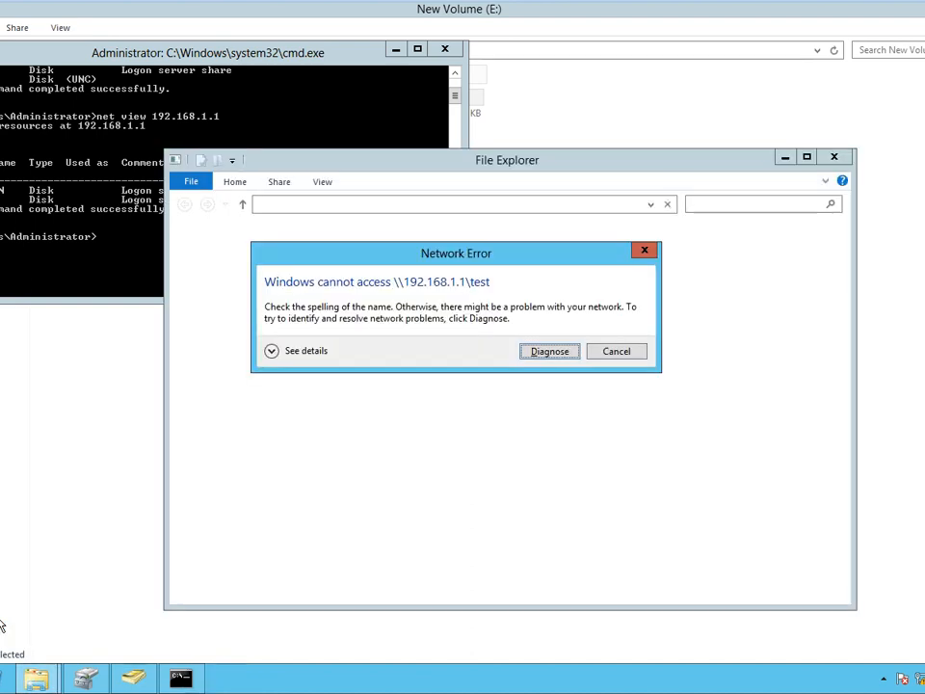
pyautogui.press('Escape')
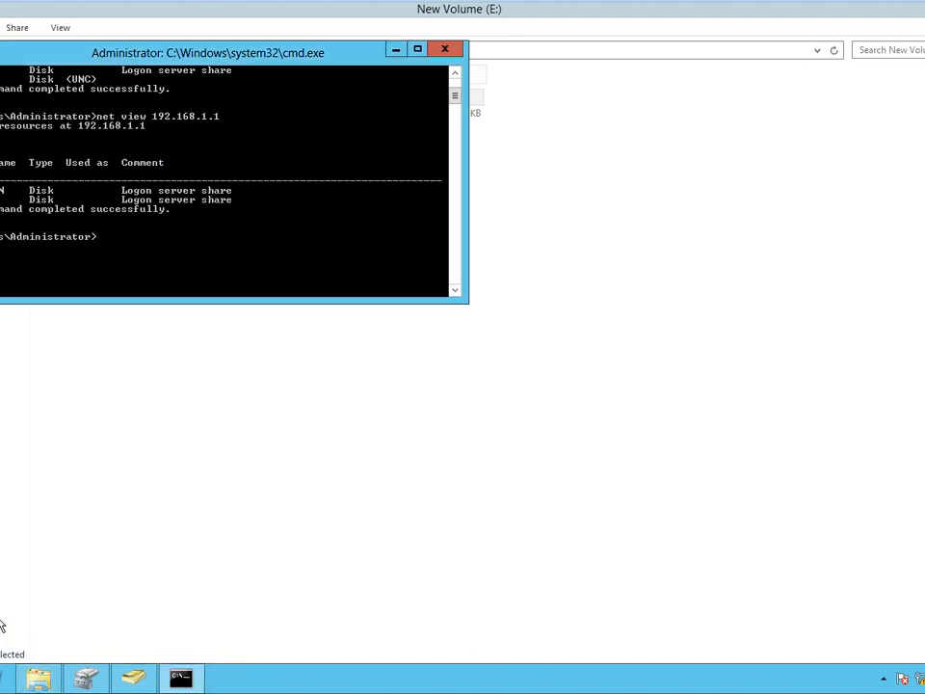
# Open the hidden share \\192.168.1.1\test$ from Run to see its New Text Document.
pyautogui.press('super+r')
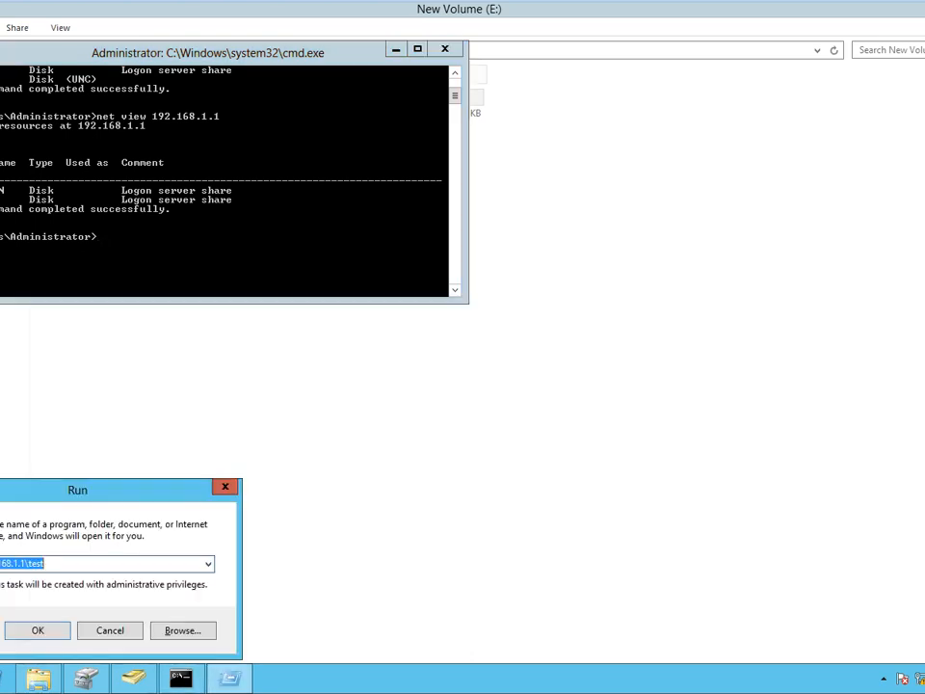
pyautogui.press('Right')
pyautogui.press('Return')
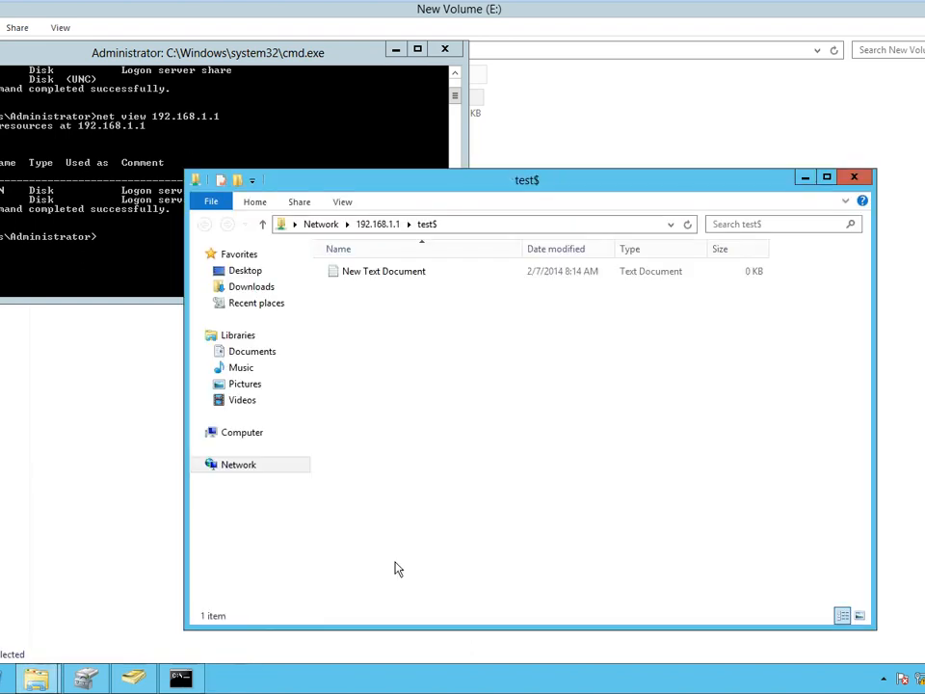
# Close the test$ window and rerun net view, which still lists only two disk shares.
pyautogui.click(856, 179)
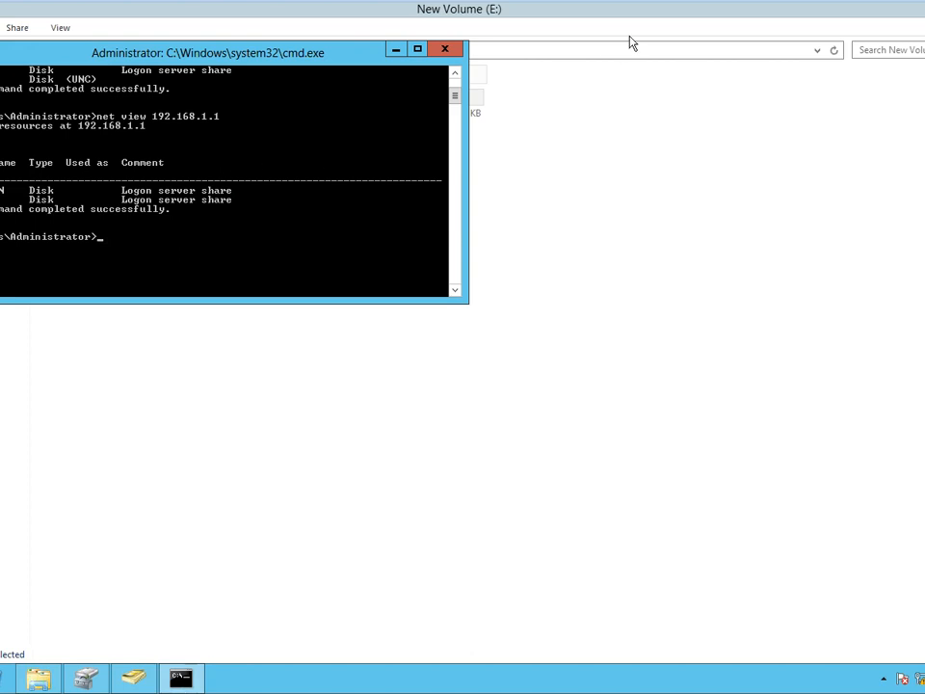
pyautogui.press('Up')
pyautogui.press('Return')
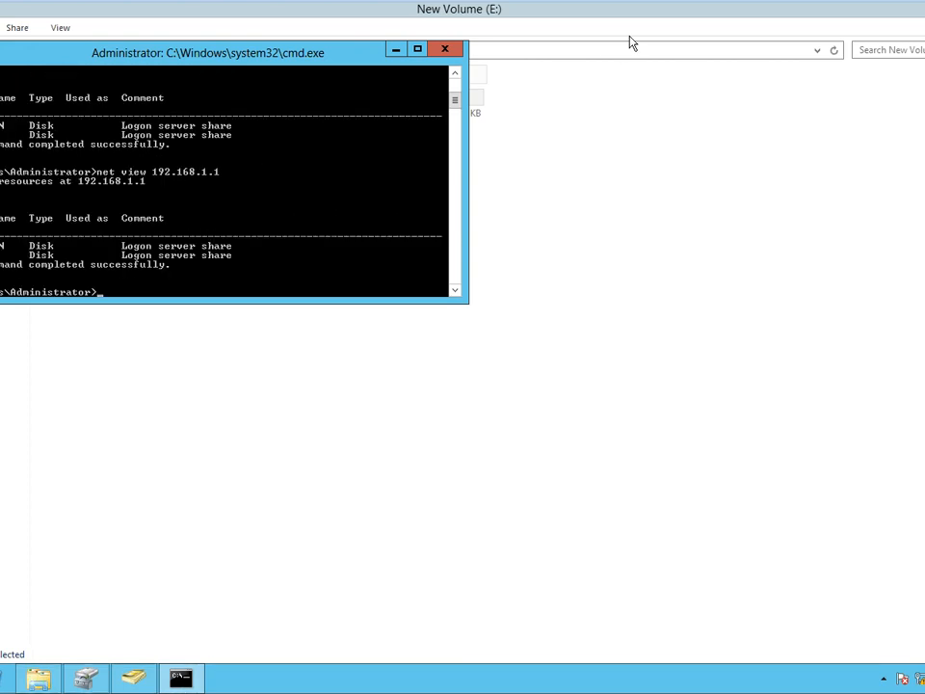
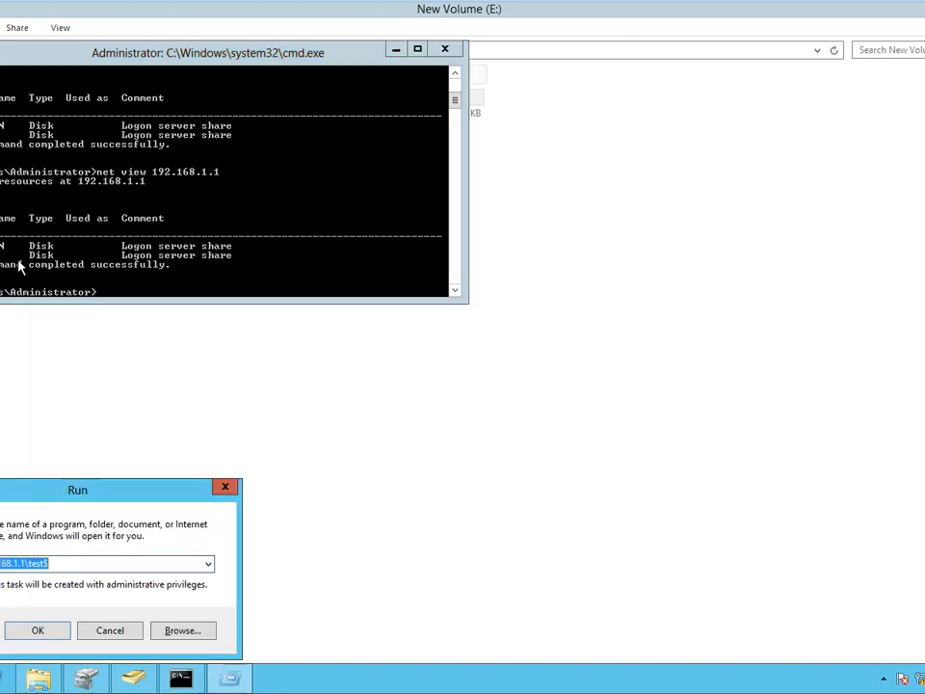
# Replace the Run entry with compmgmt.msc to launch Computer Management.
pyautogui.press('BackSpace')
pyautogui.write('compmgmt.msc')
pyautogui.press('Return')
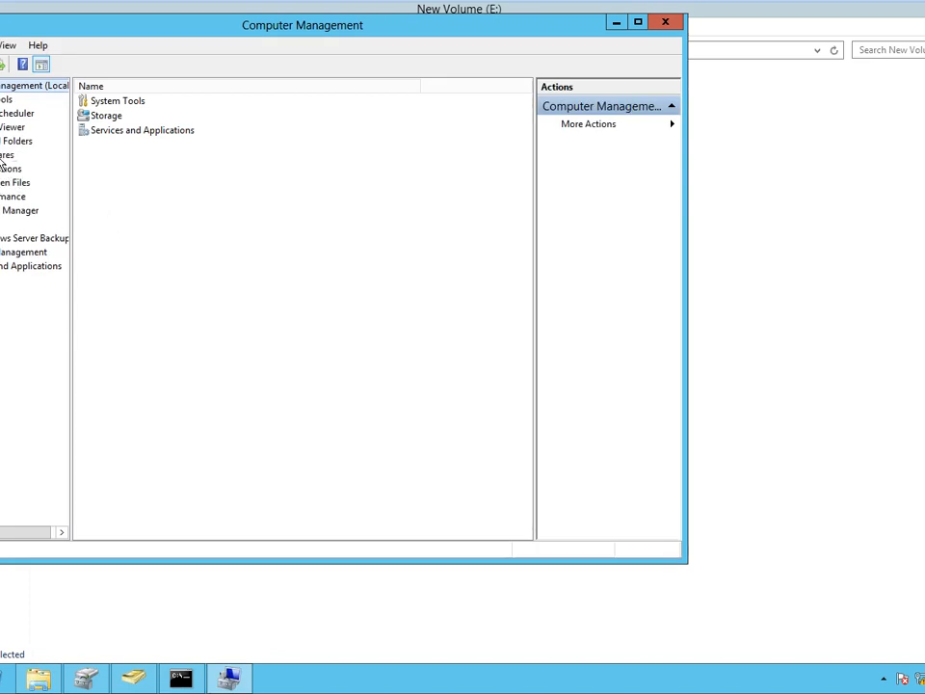
# Open Shared Folders > Shares and select the hidden test$ share at E:\test.
pyautogui.click(6, 154)
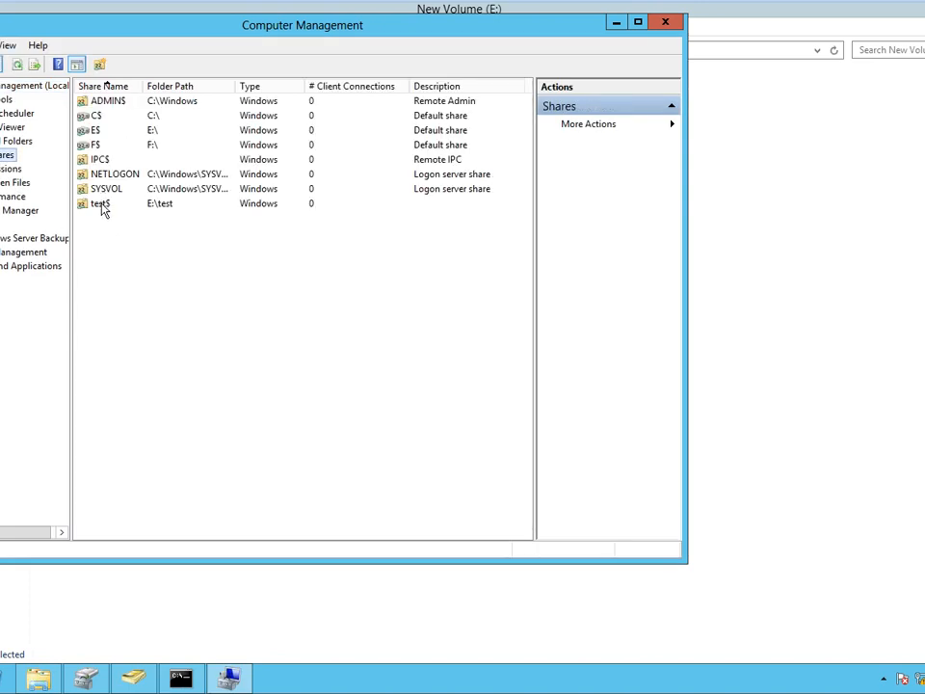
pyautogui.click(101, 206)
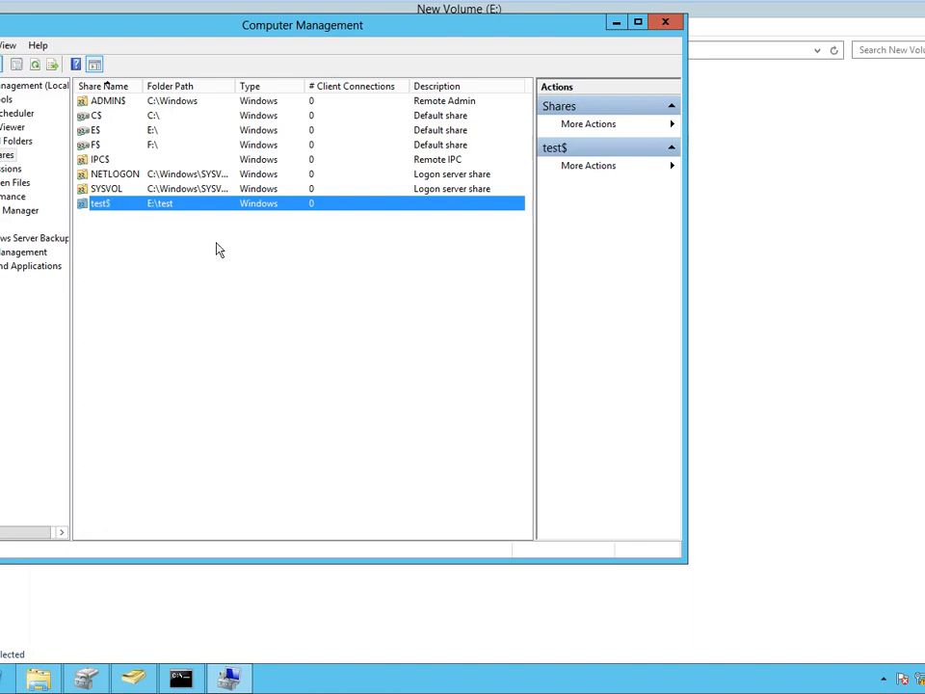
pyautogui.moveTo(709, 7)
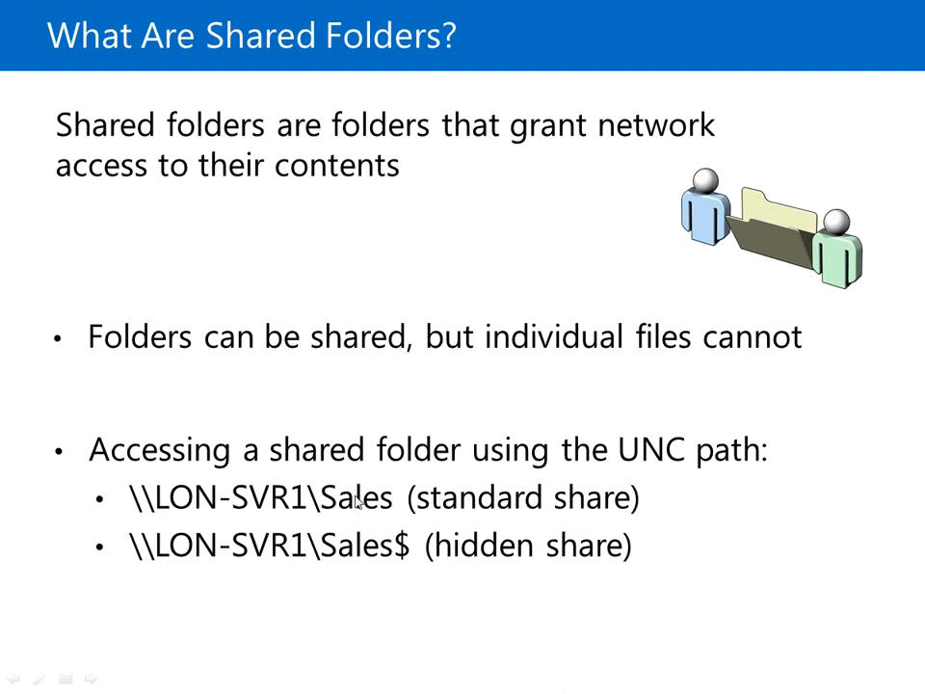
# Advance to the Permissions Inheritance slide and switch back to the virtual server.
pyautogui.click(545, 564)
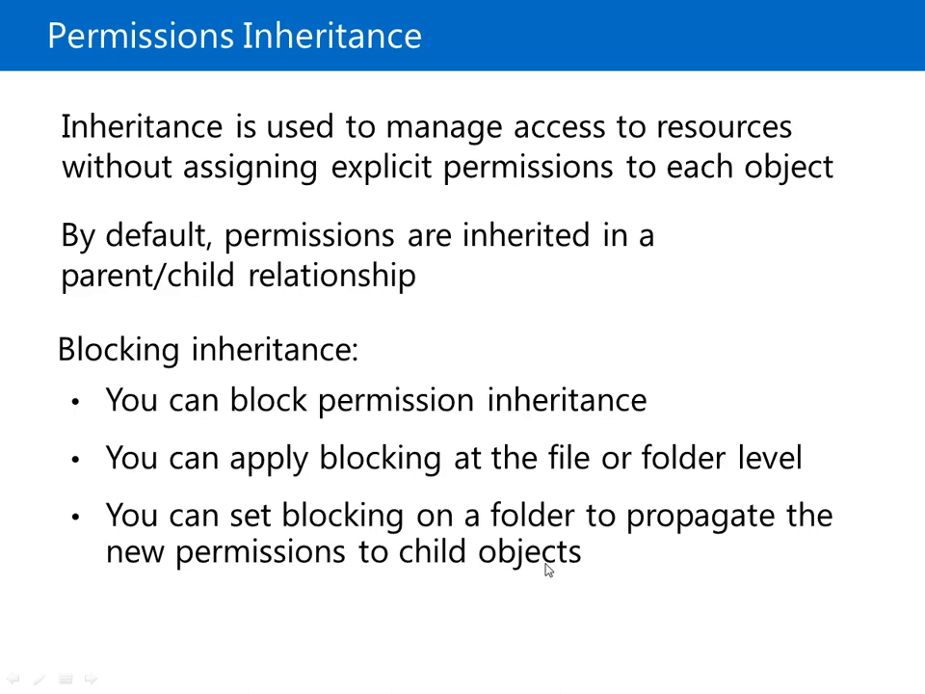
pyautogui.hotkey('alt', 'Tab')
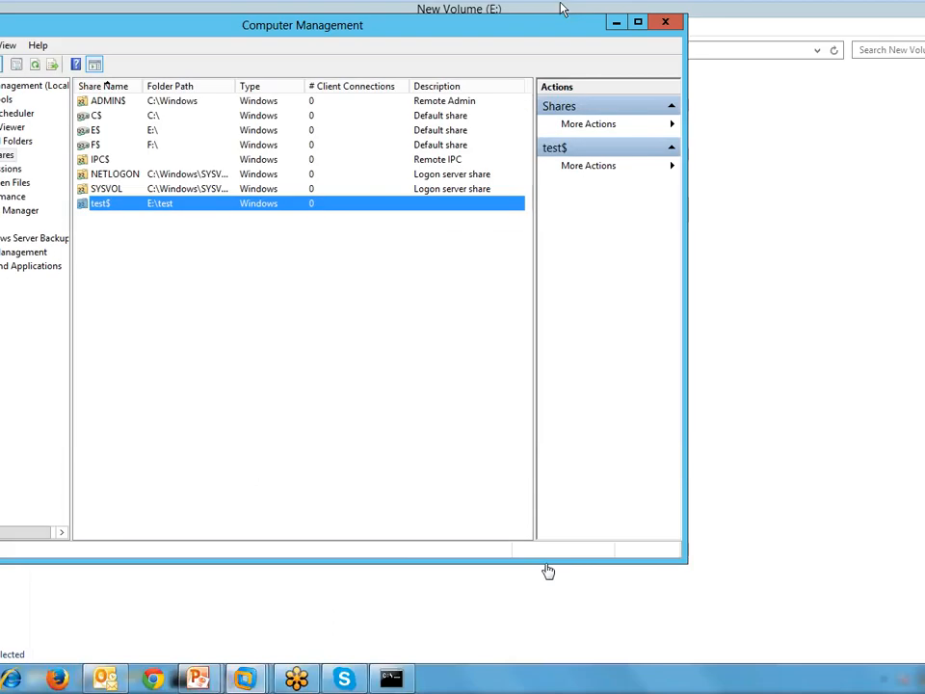
# Open the Security tab of the test folder's properties on New Volume (E:).
pyautogui.click(548, 571)
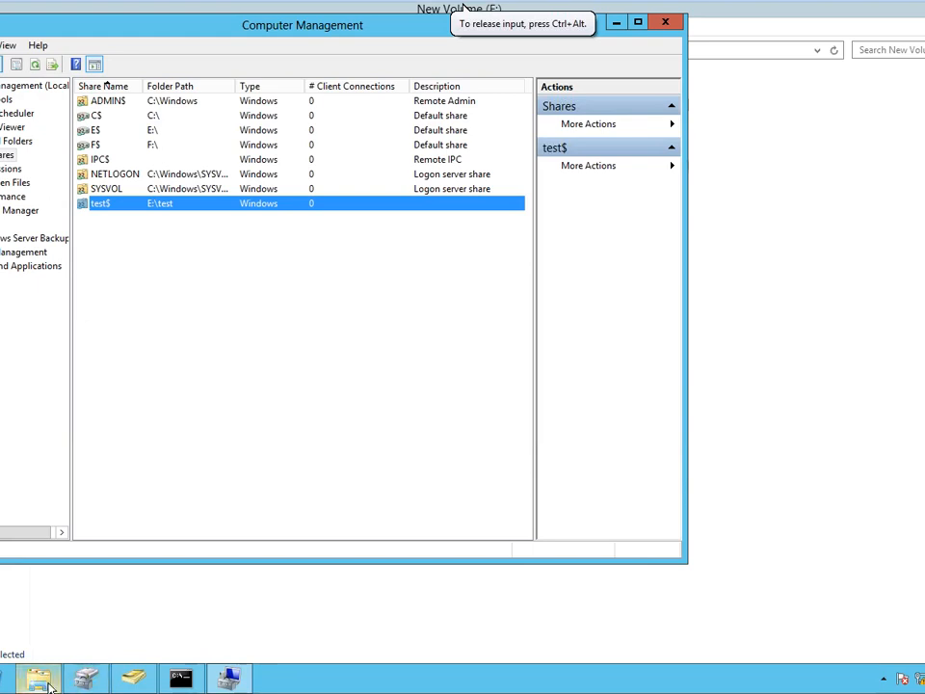
pyautogui.click(466, 8)
pyautogui.rightClick(151, 100)
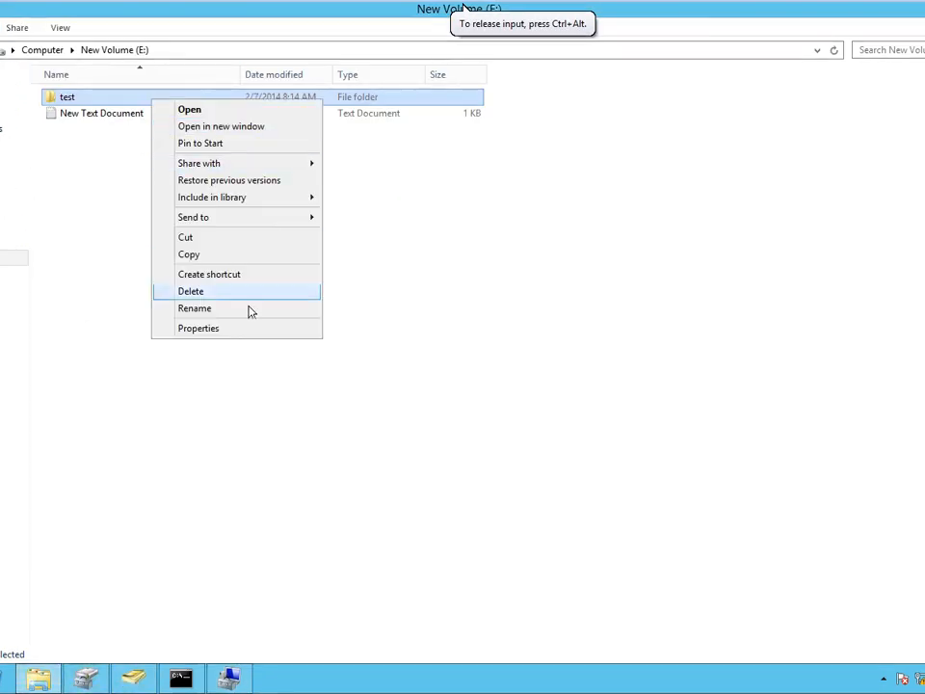
pyautogui.click(254, 330)
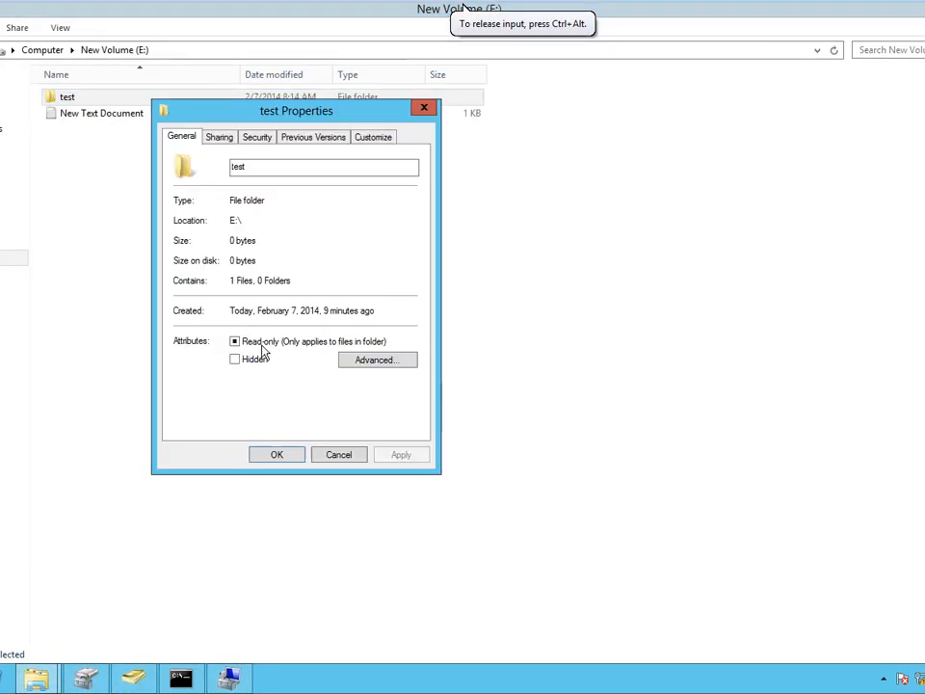
pyautogui.click(260, 141)
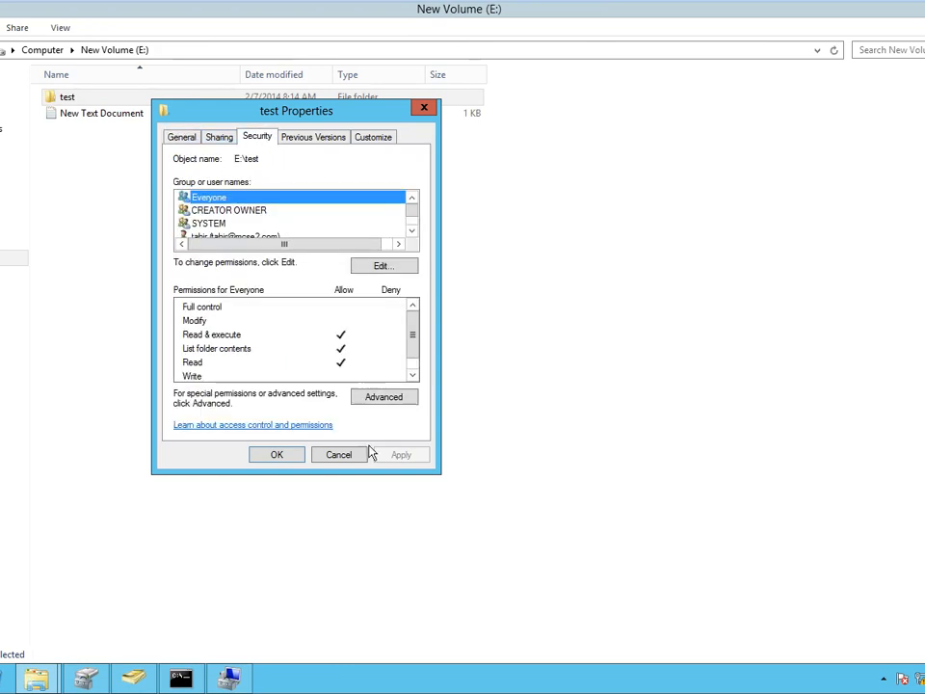
# Preview Disable inheritance in Advanced Security Settings, then cancel without changing anything.
pyautogui.click(380, 397)
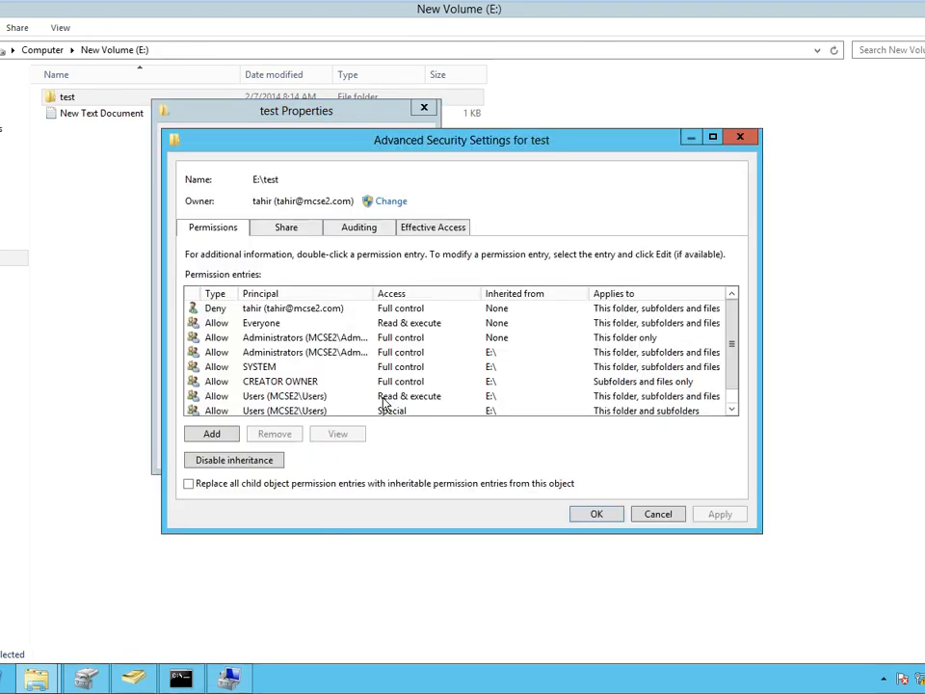
pyautogui.click(229, 464)
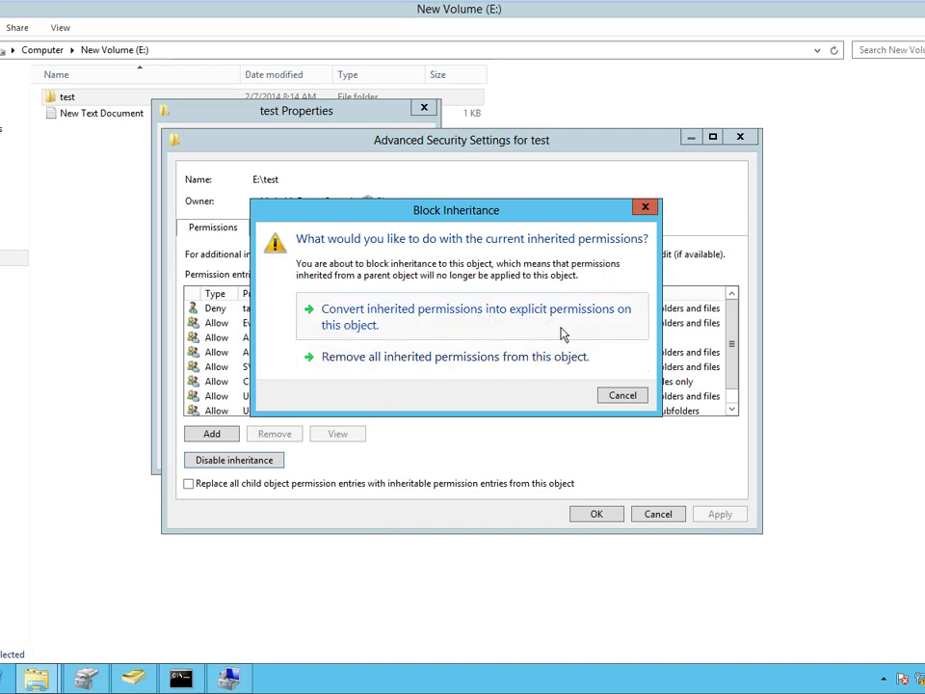
pyautogui.click(623, 399)
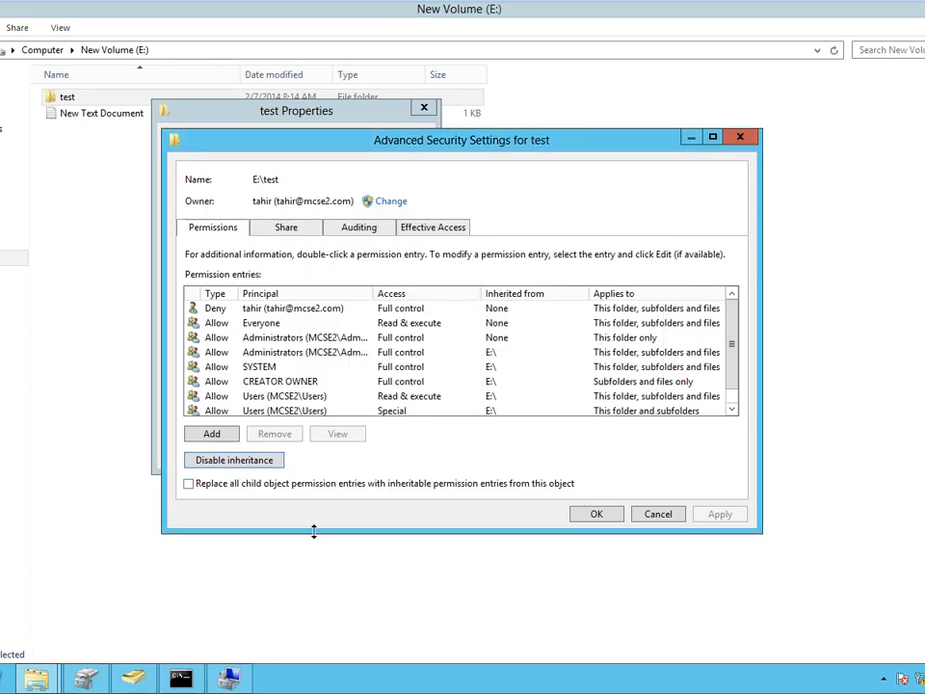
pyautogui.click(643, 518)
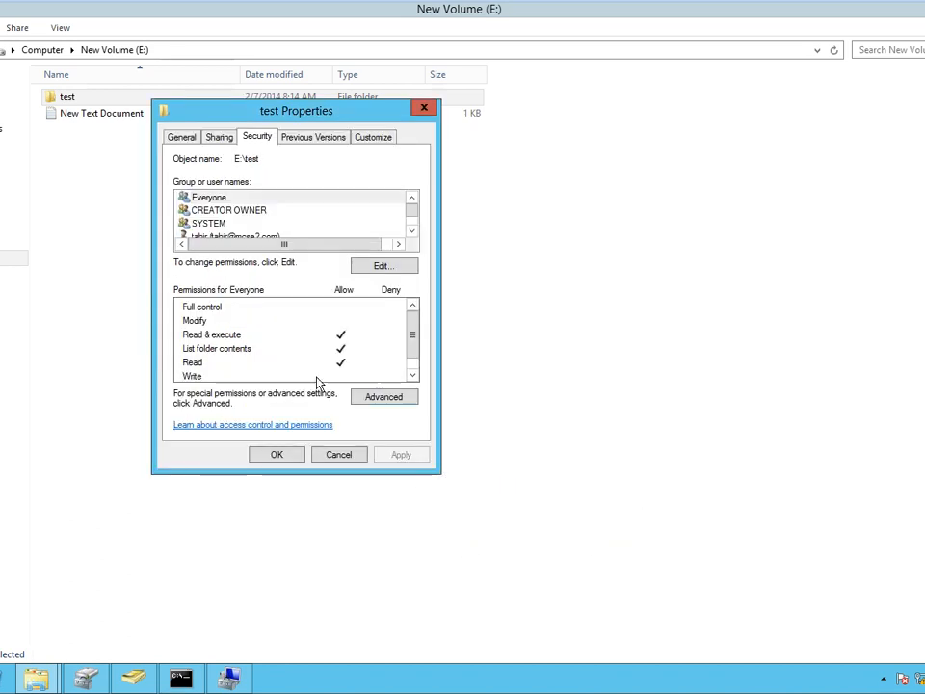
# Review CREATOR OWNER's Modify, Read and Read & execute permissions on test.
pyautogui.scroll(-1, 409, 356)
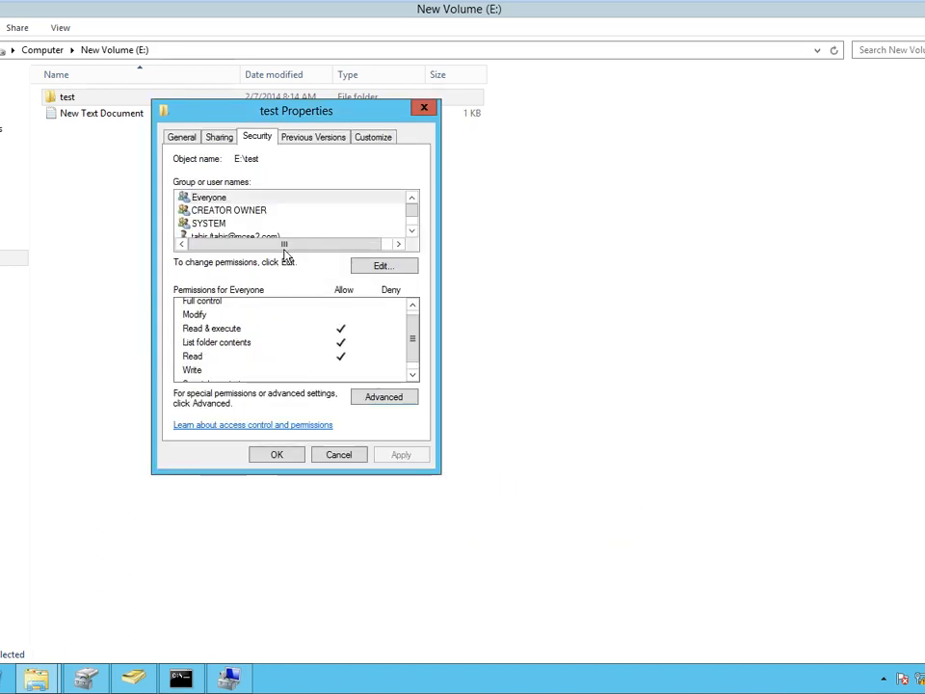
pyautogui.click(264, 211)
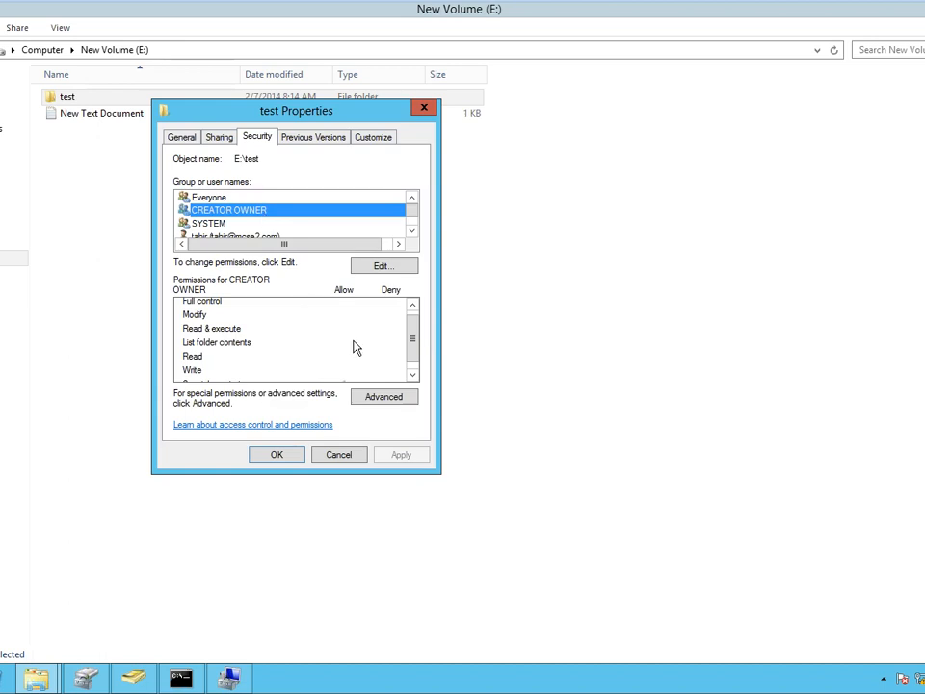
pyautogui.click(285, 316)
pyautogui.click(253, 357)
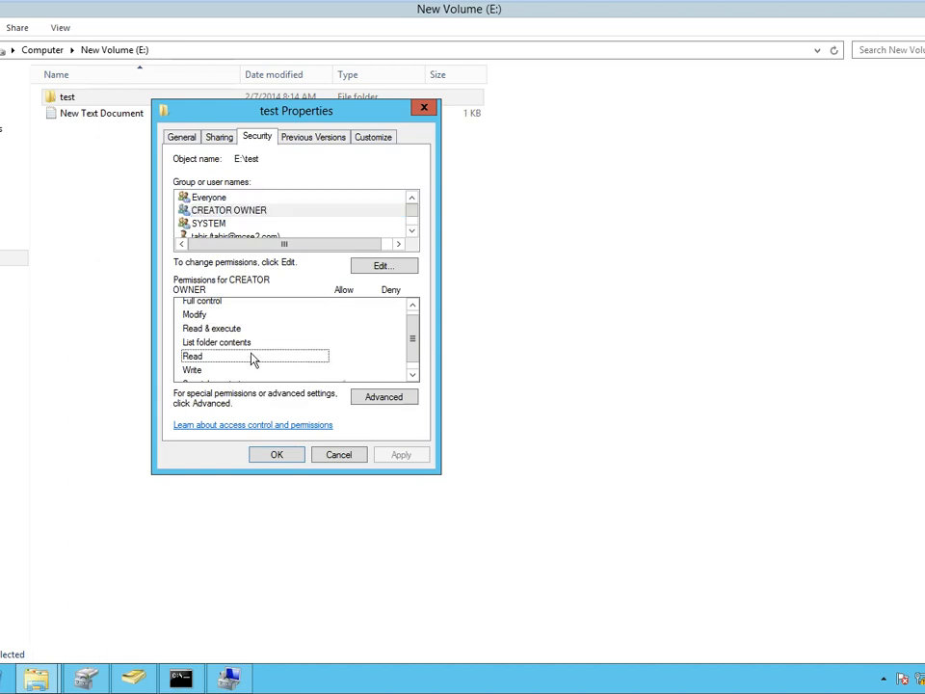
pyautogui.click(205, 327)
pyautogui.click(198, 314)
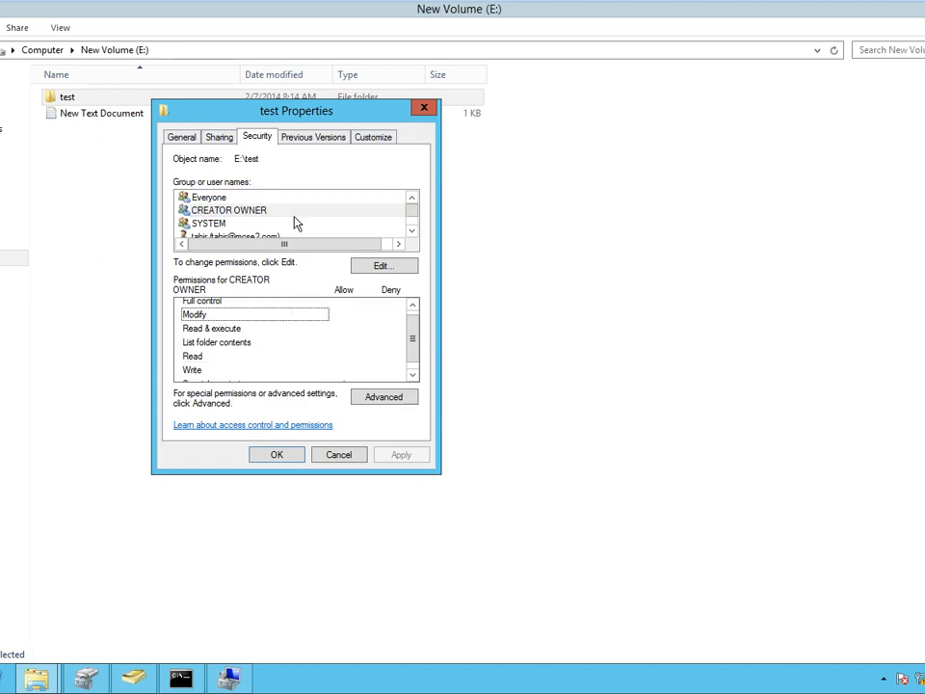
# Review Everyone's and the user account's permissions, then open the editable permissions.
pyautogui.click(276, 199)
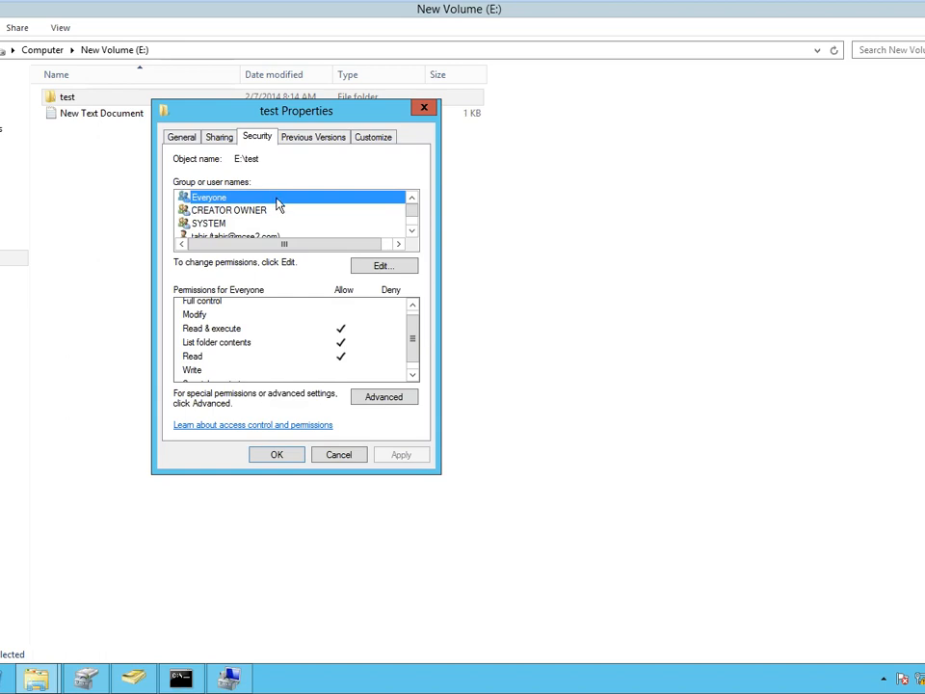
pyautogui.click(231, 344)
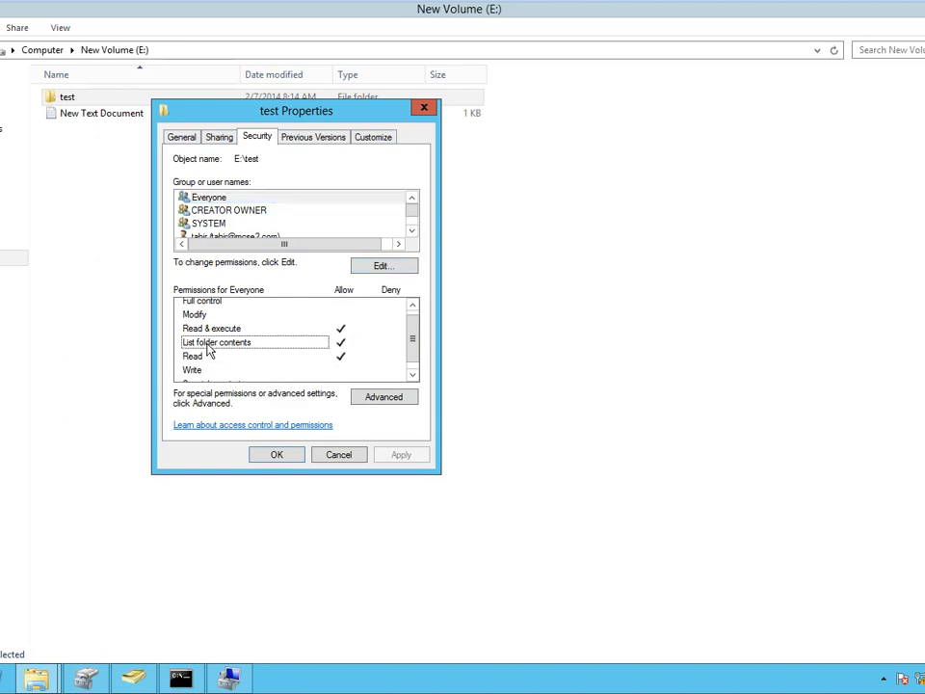
pyautogui.click(412, 231)
pyautogui.click(411, 230)
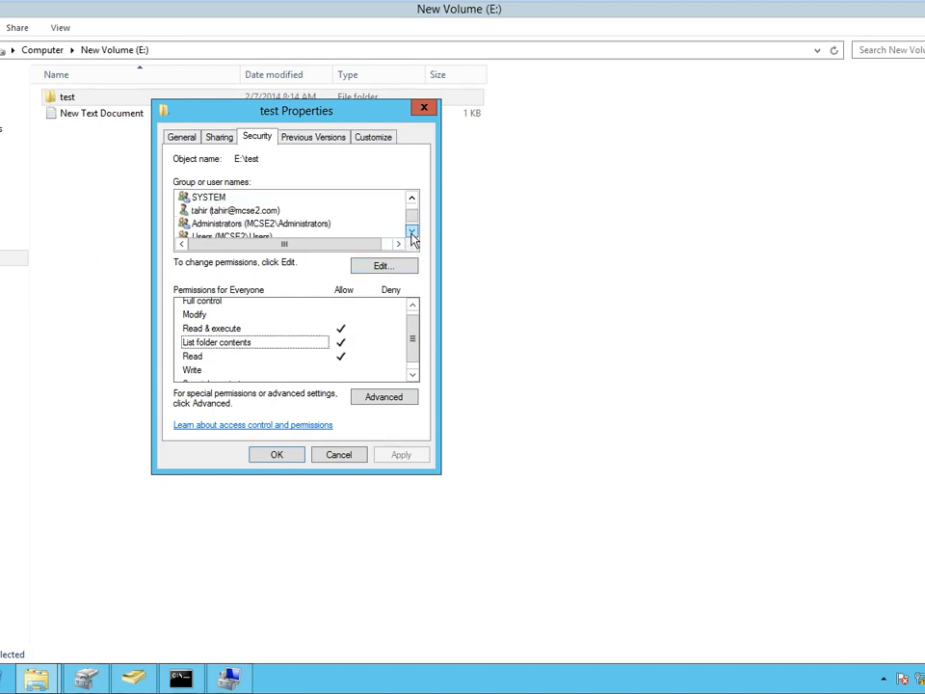
pyautogui.click(412, 230)
pyautogui.click(249, 198)
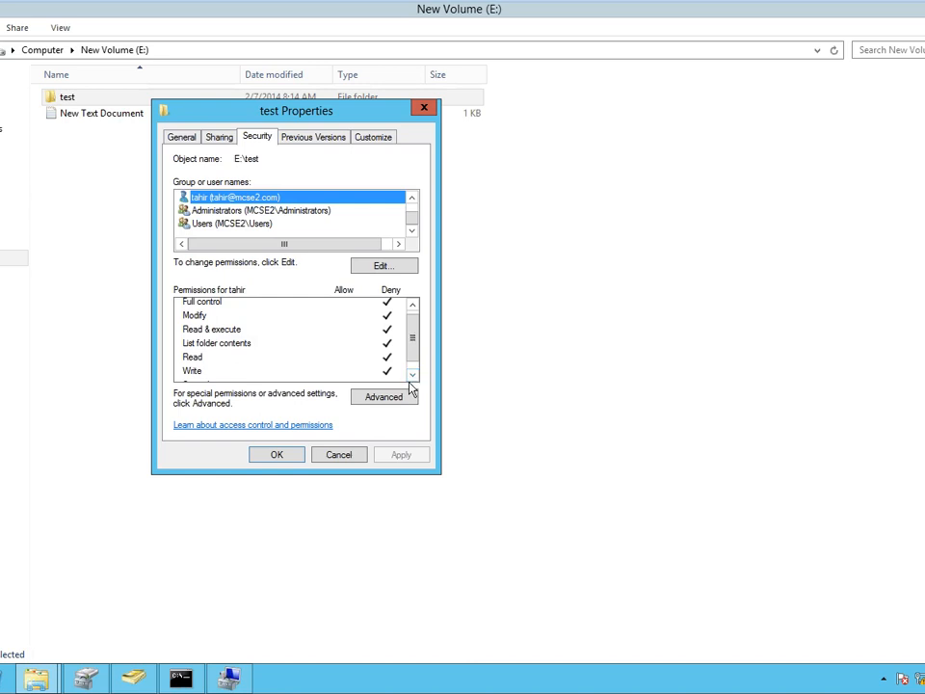
pyautogui.click(383, 270)
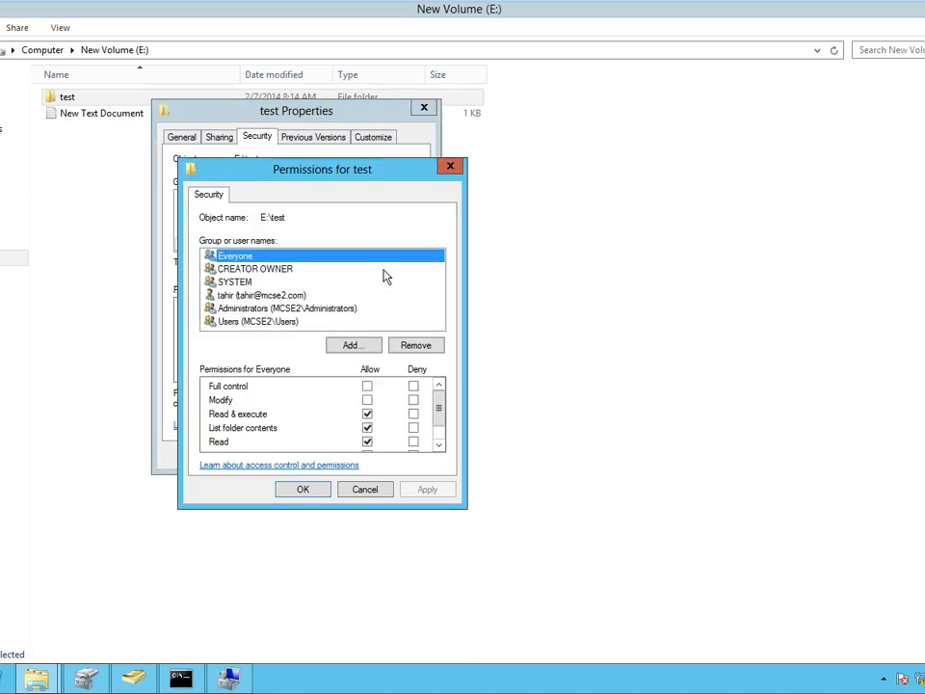
# Inspect the user account's denied permissions, then Everyone and CREATOR OWNER in the editor.
pyautogui.click(253, 295)
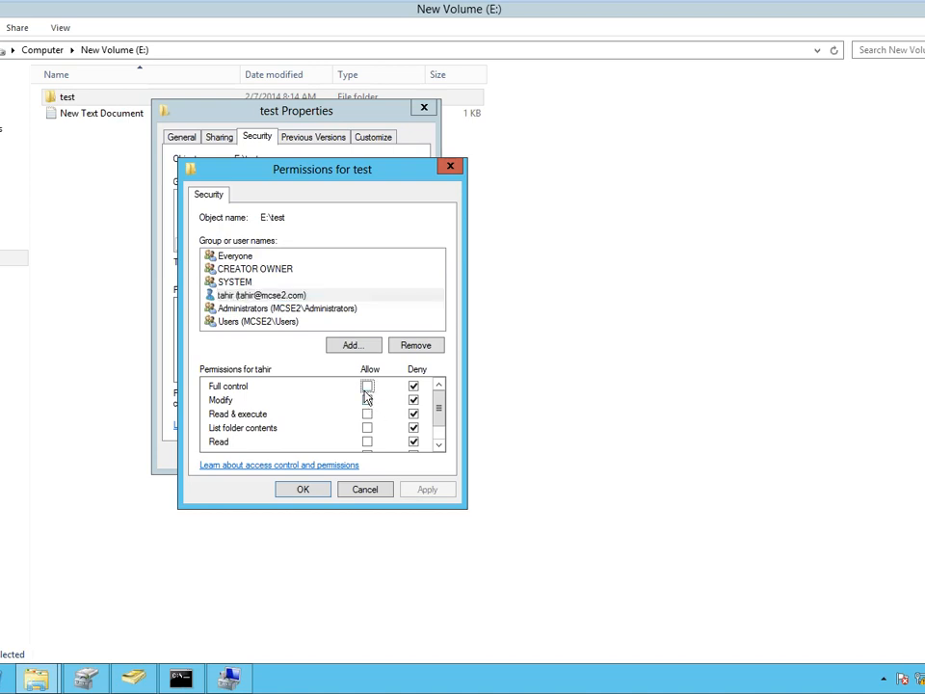
pyautogui.click(366, 386)
pyautogui.click(260, 256)
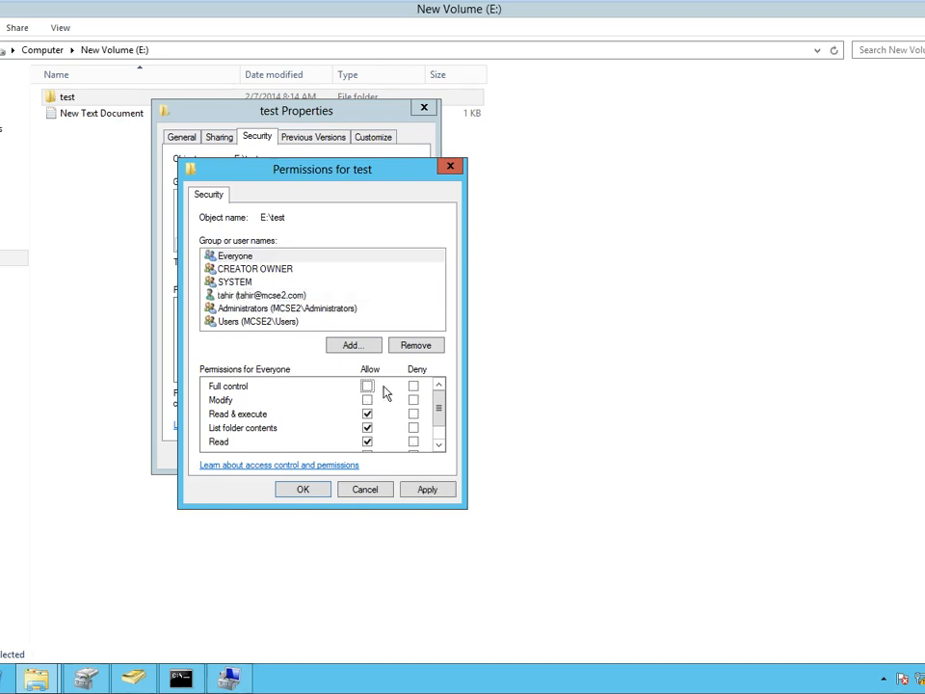
pyautogui.click(274, 271)
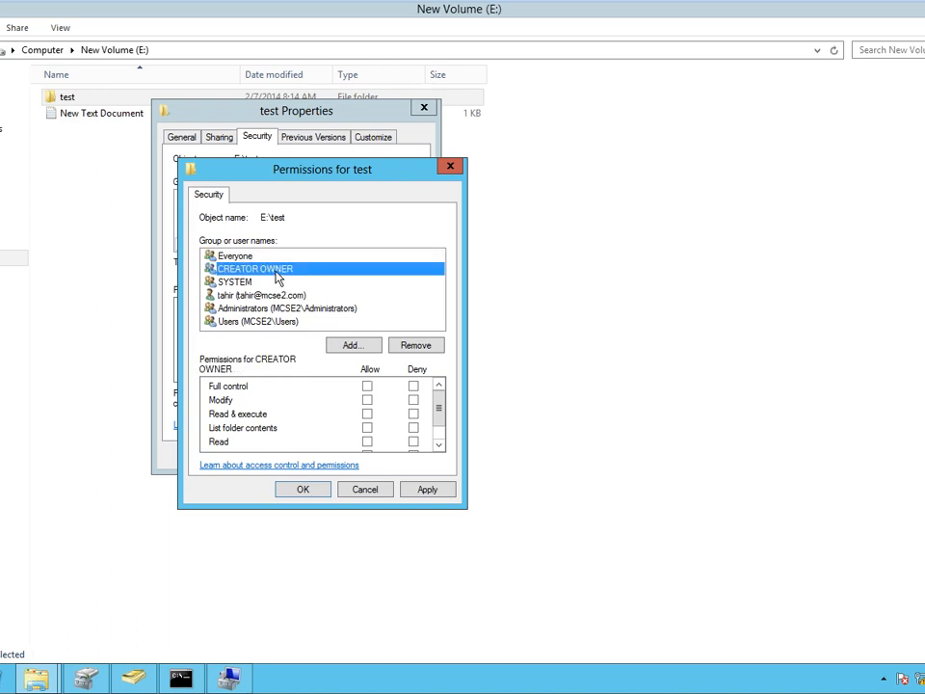
# Check SYSTEM's and Users' permissions, then cancel the editor without saving.
pyautogui.click(235, 281)
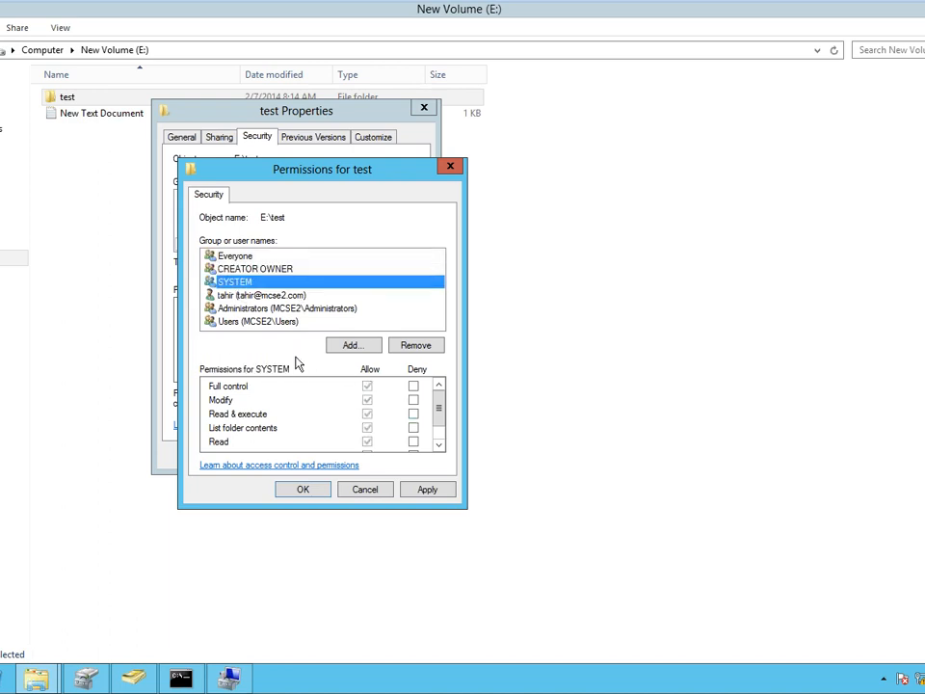
pyautogui.click(367, 401)
pyautogui.click(367, 414)
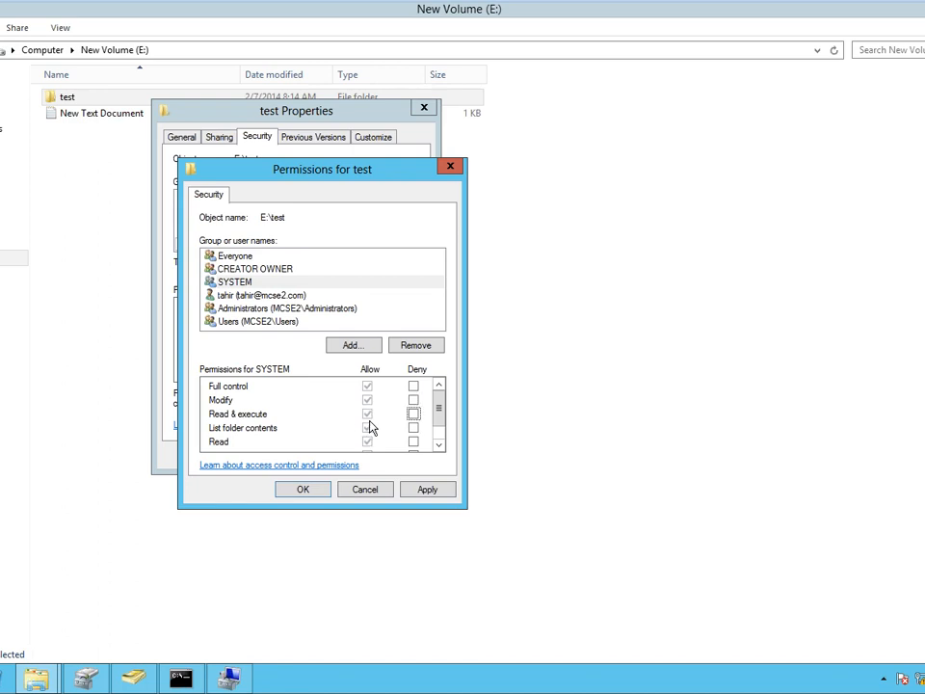
pyautogui.click(260, 322)
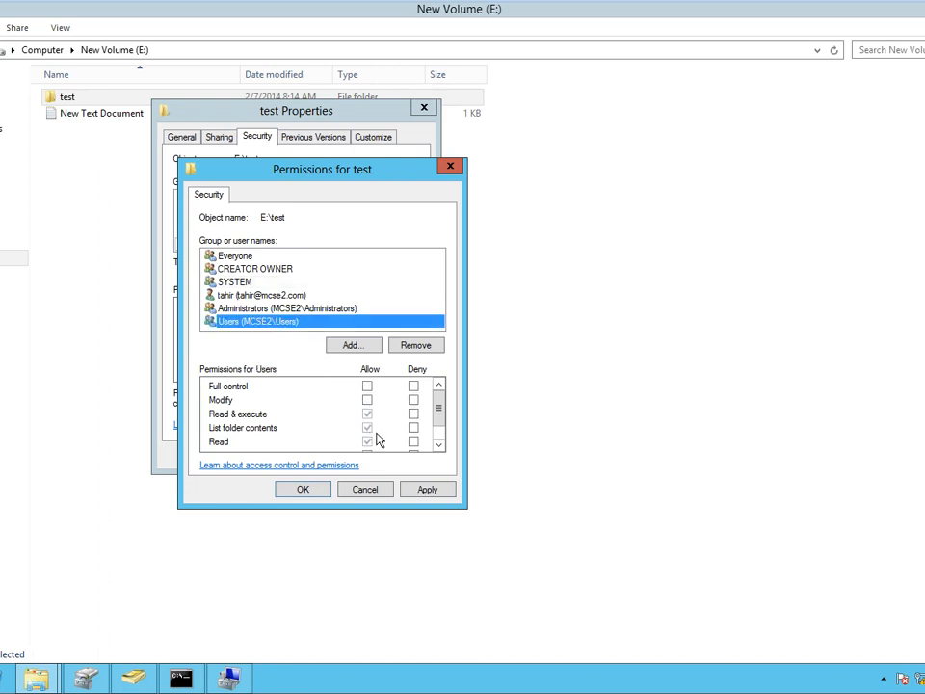
pyautogui.click(370, 431)
pyautogui.press('Up')
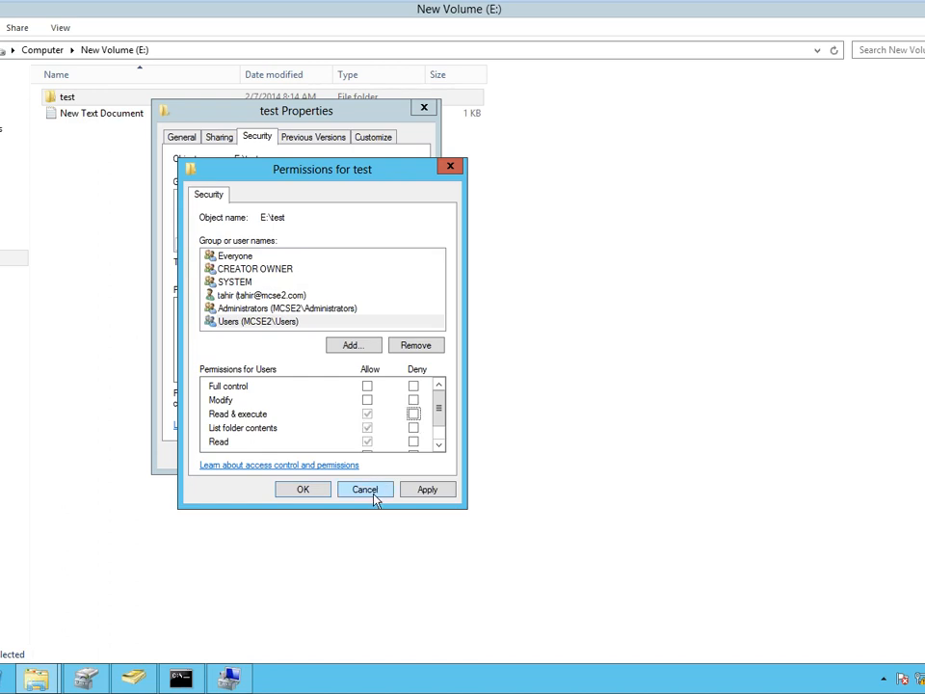
pyautogui.click(375, 489)
# Disable inheritance on test, converting inherited permissions into explicit entries, and apply.
pyautogui.click(383, 397)
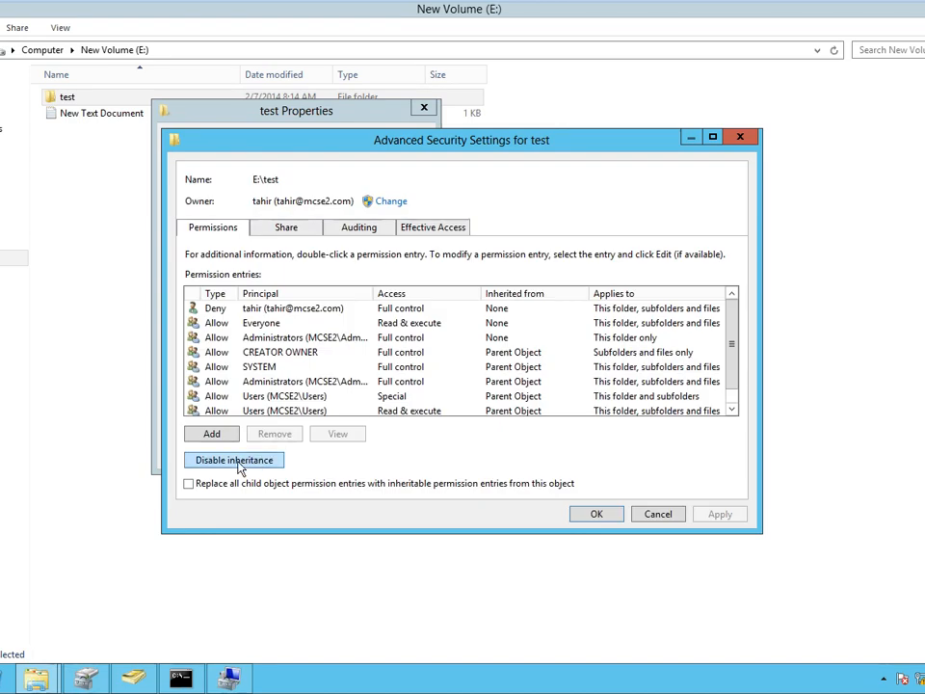
pyautogui.click(237, 462)
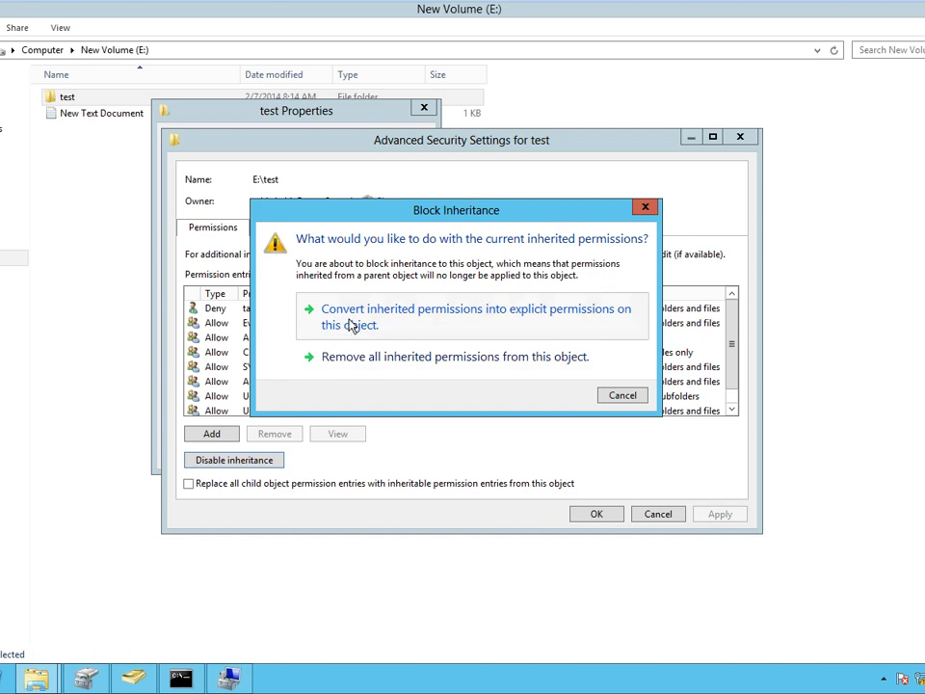
pyautogui.click(353, 326)
pyautogui.click(728, 518)
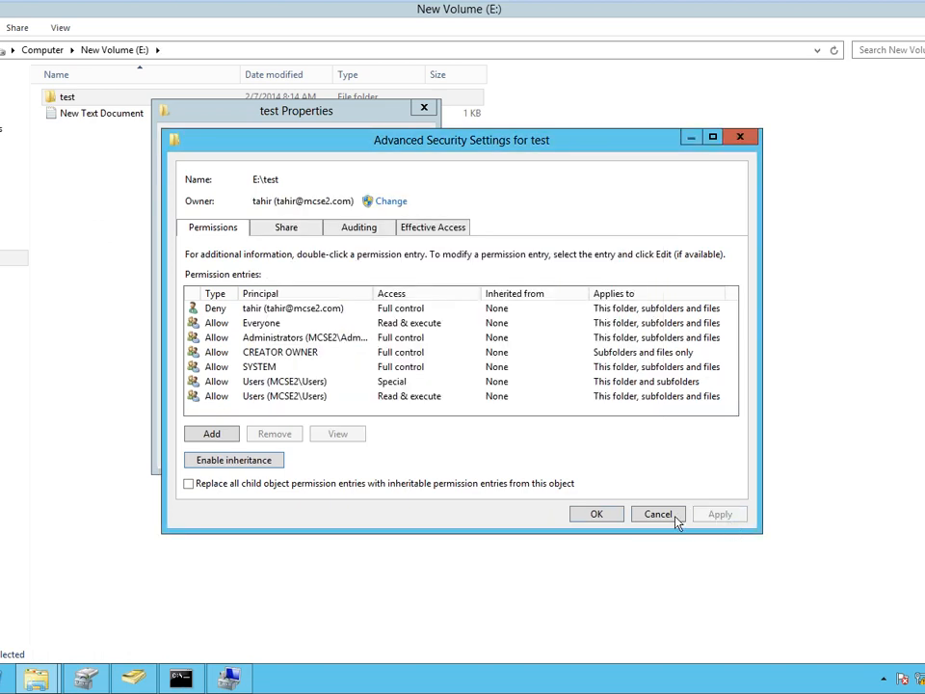
pyautogui.click(598, 514)
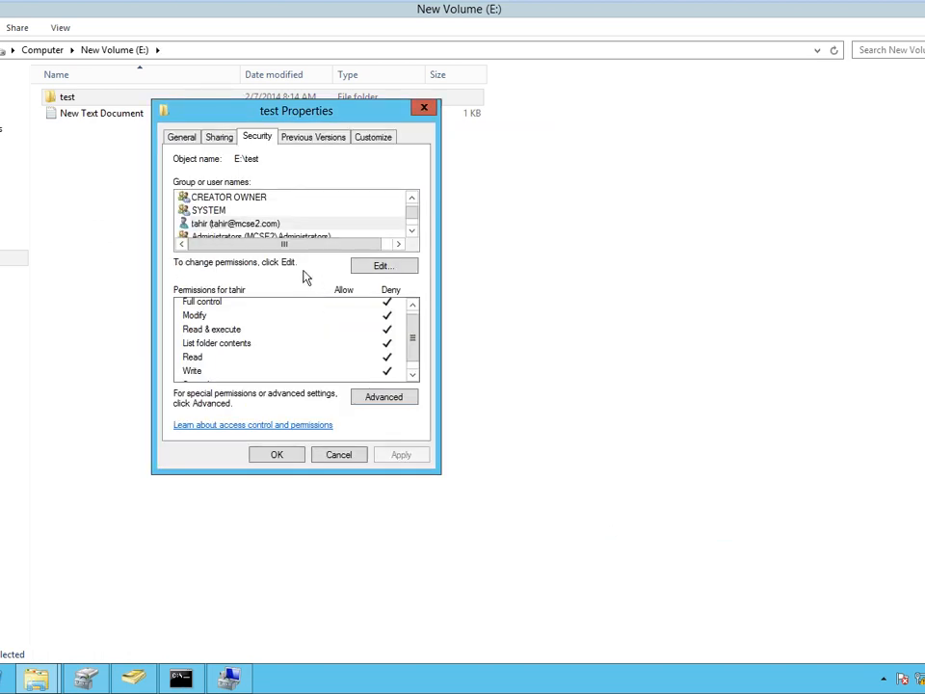
# Try clearing SYSTEM's and Users' allowances, discard the edits, and close test's properties.
pyautogui.click(218, 212)
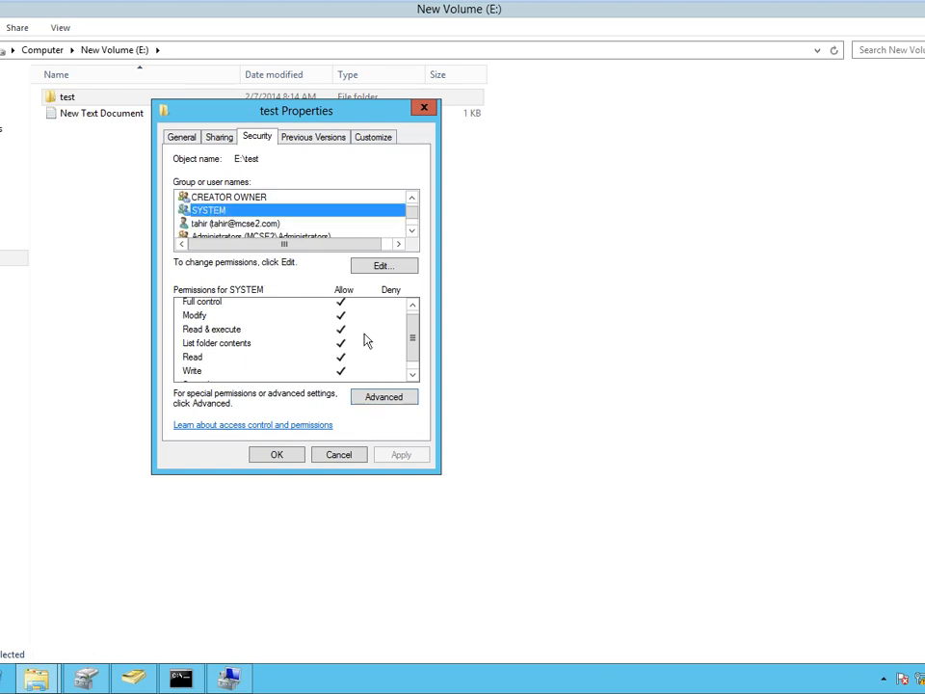
pyautogui.click(380, 266)
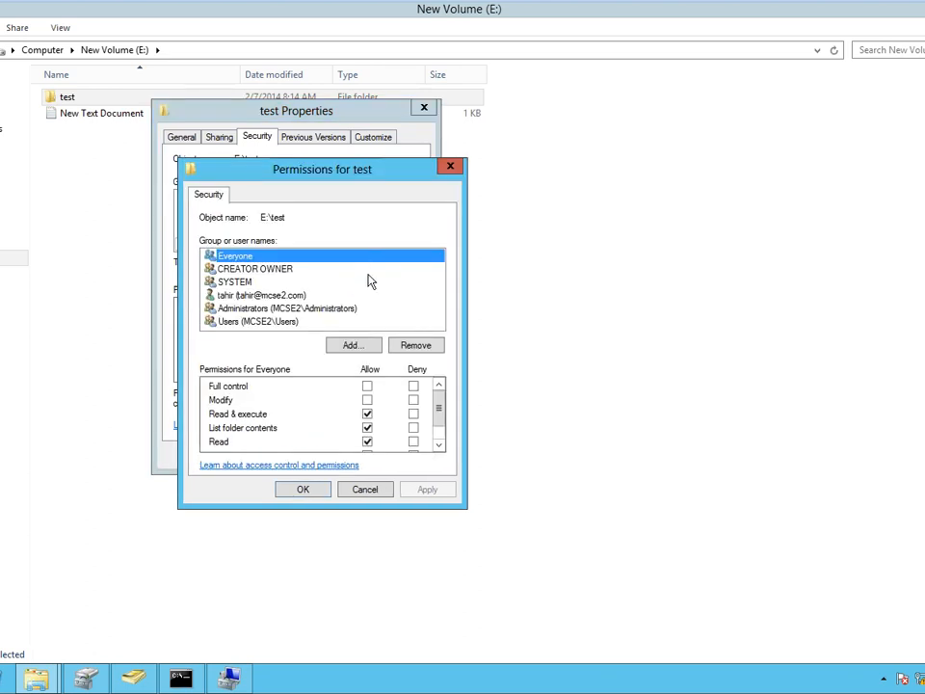
pyautogui.click(241, 282)
pyautogui.click(366, 386)
pyautogui.click(366, 398)
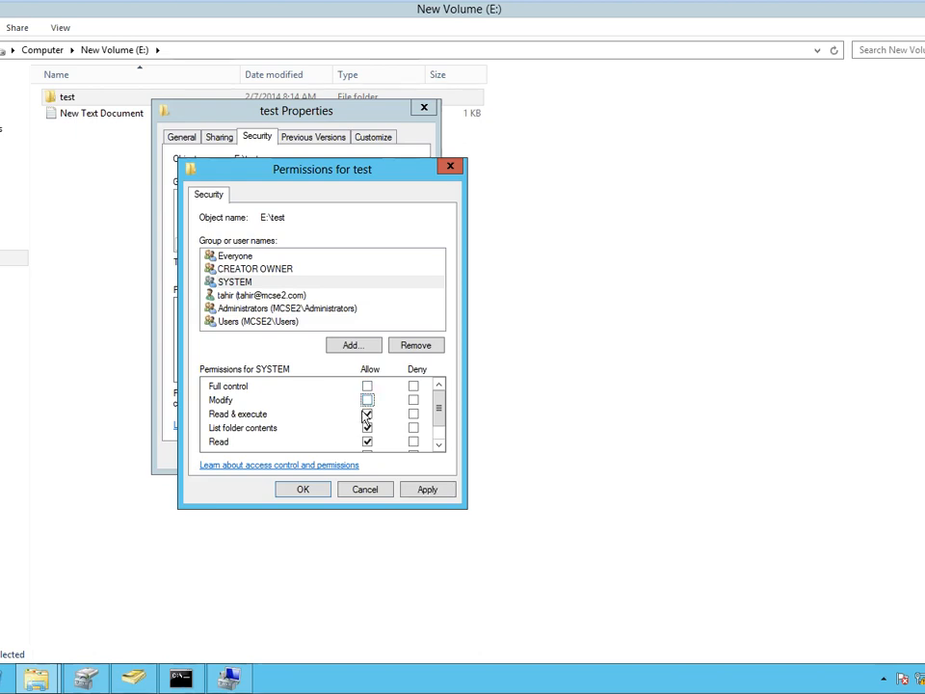
pyautogui.click(271, 320)
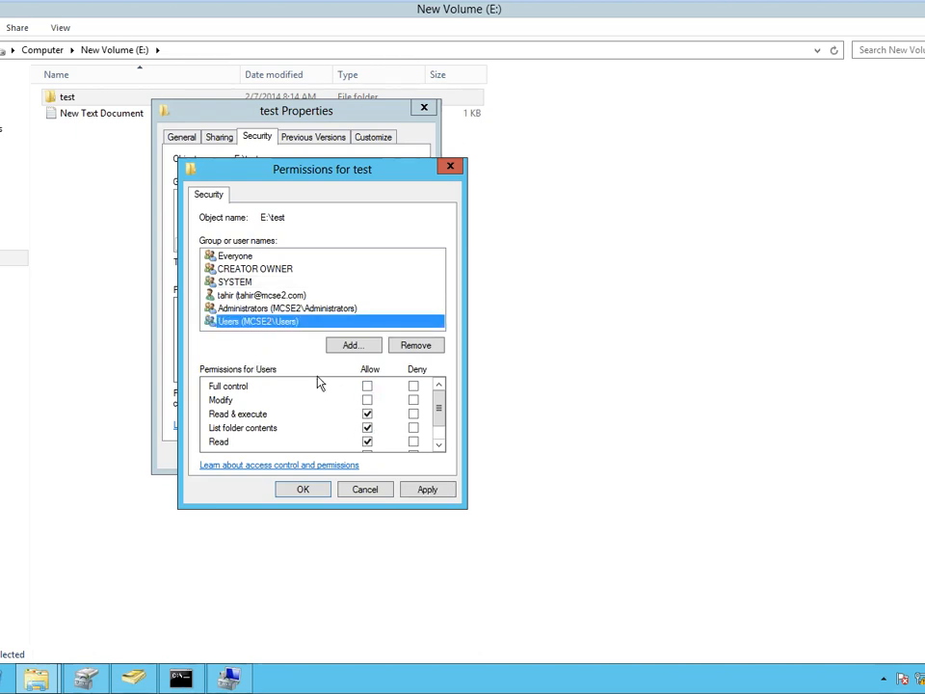
pyautogui.click(366, 413)
pyautogui.click(366, 442)
pyautogui.click(366, 427)
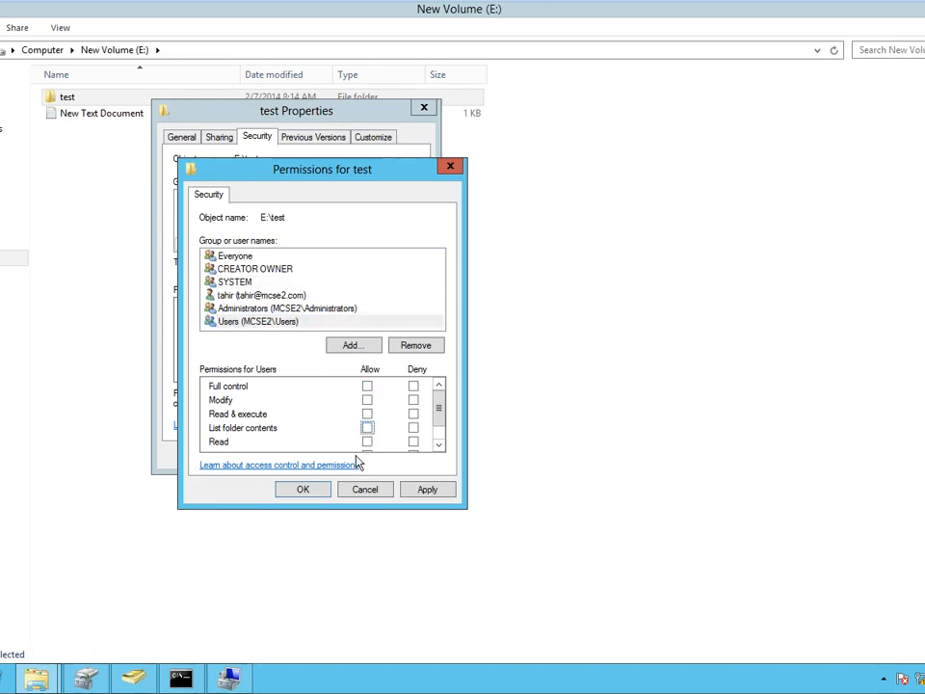
pyautogui.click(374, 492)
pyautogui.click(341, 453)
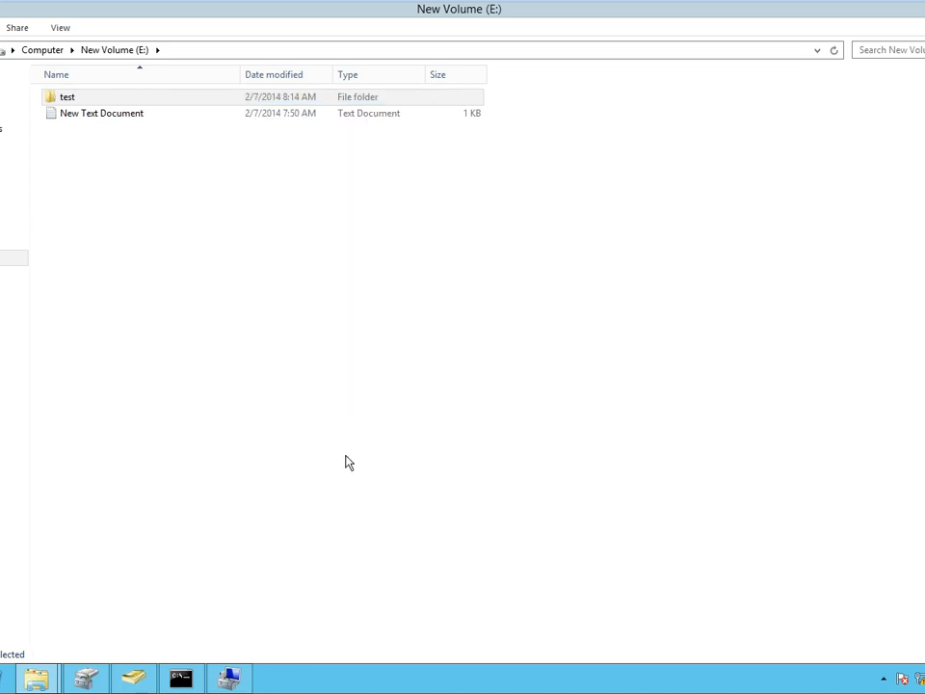
# Create a New folder on drive E: and open its Security settings.
pyautogui.rightClick(189, 216)
pyautogui.moveTo(366, 401)
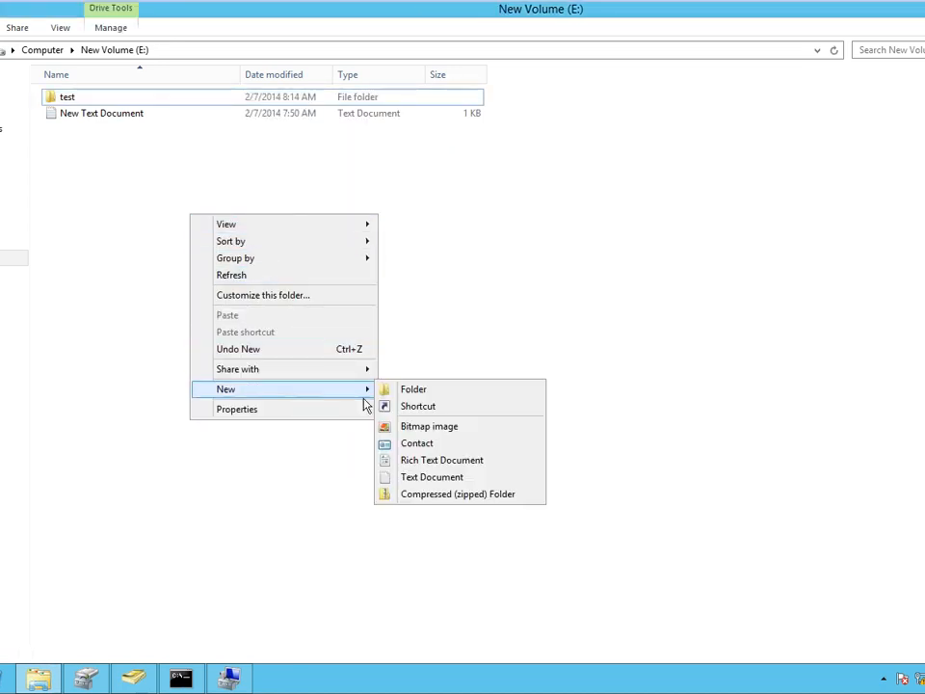
pyautogui.click(417, 389)
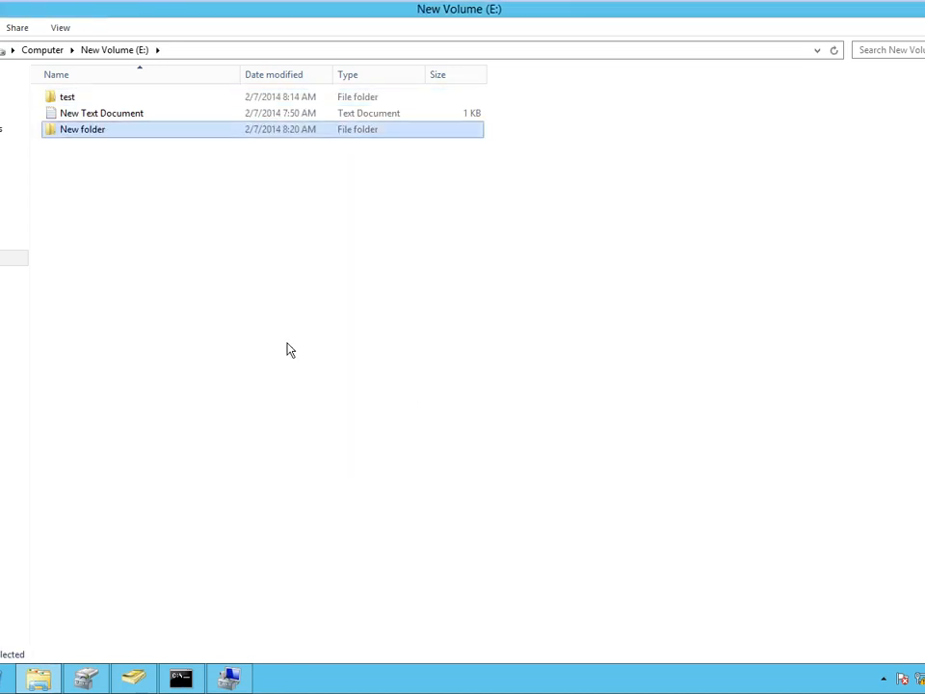
pyautogui.rightClick(125, 134)
pyautogui.click(225, 364)
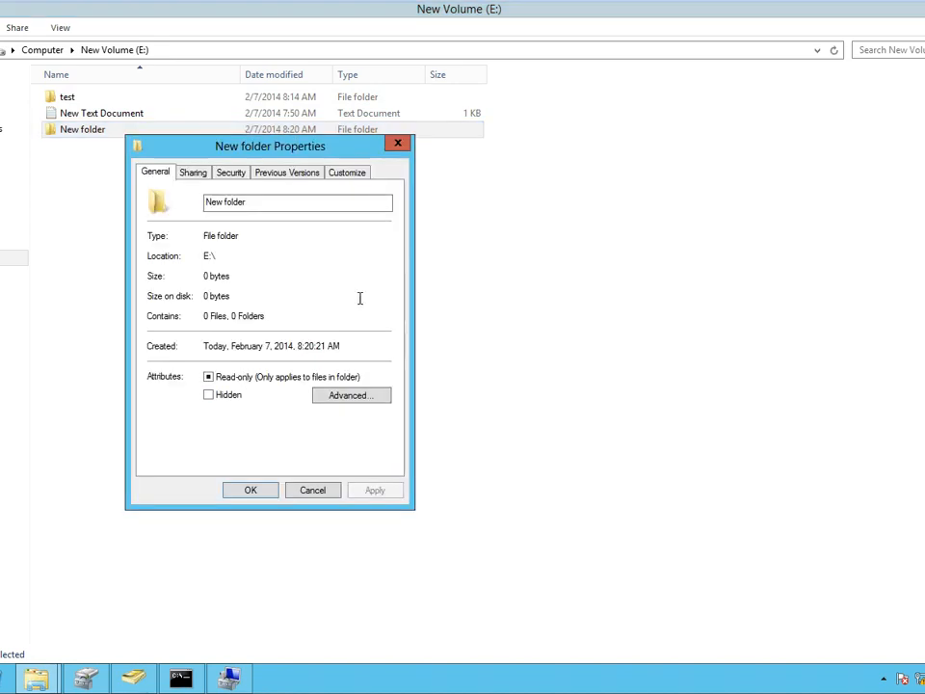
pyautogui.click(230, 175)
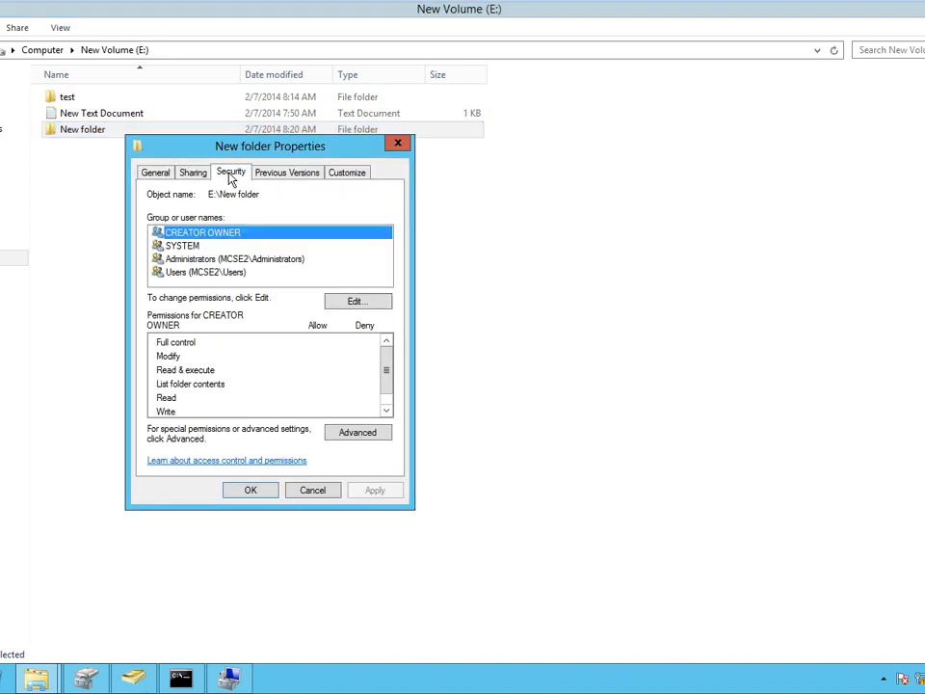
pyautogui.click(357, 432)
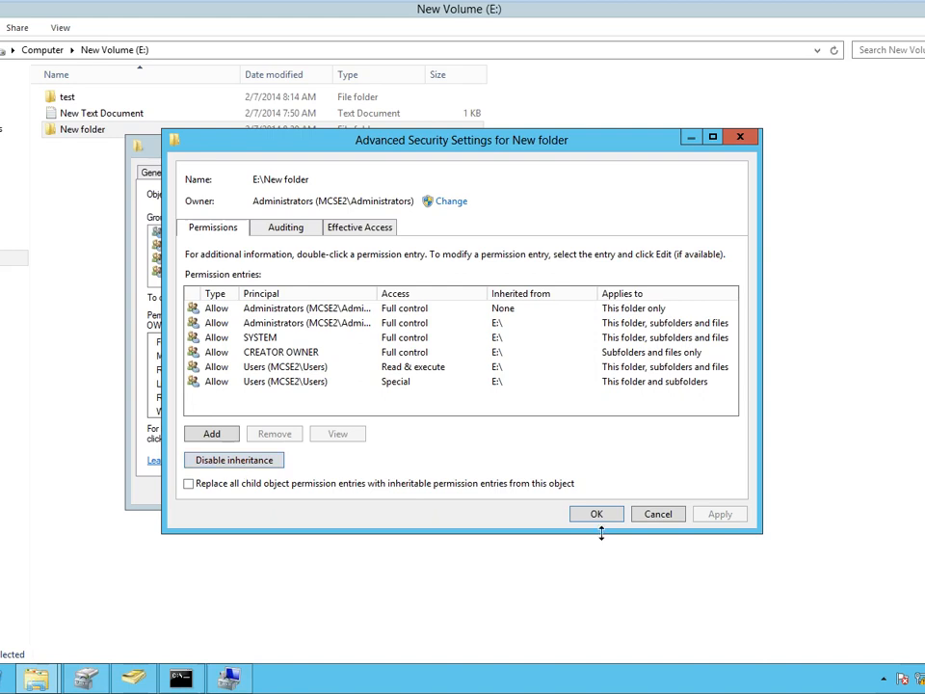
pyautogui.click(645, 520)
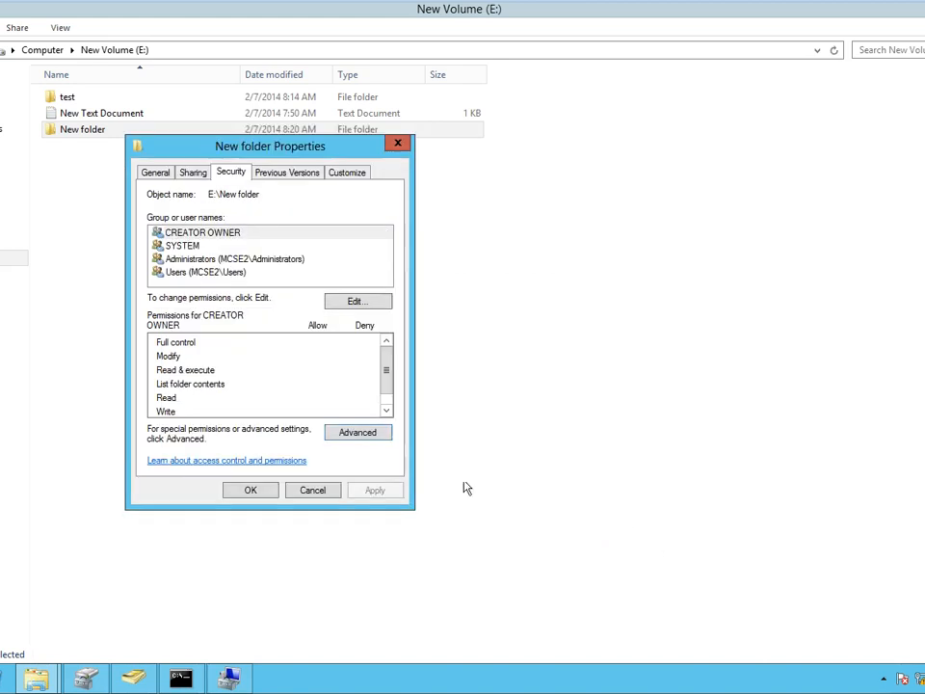
# Check the Users group's permissions on New folder, then cancel the editor.
pyautogui.click(349, 302)
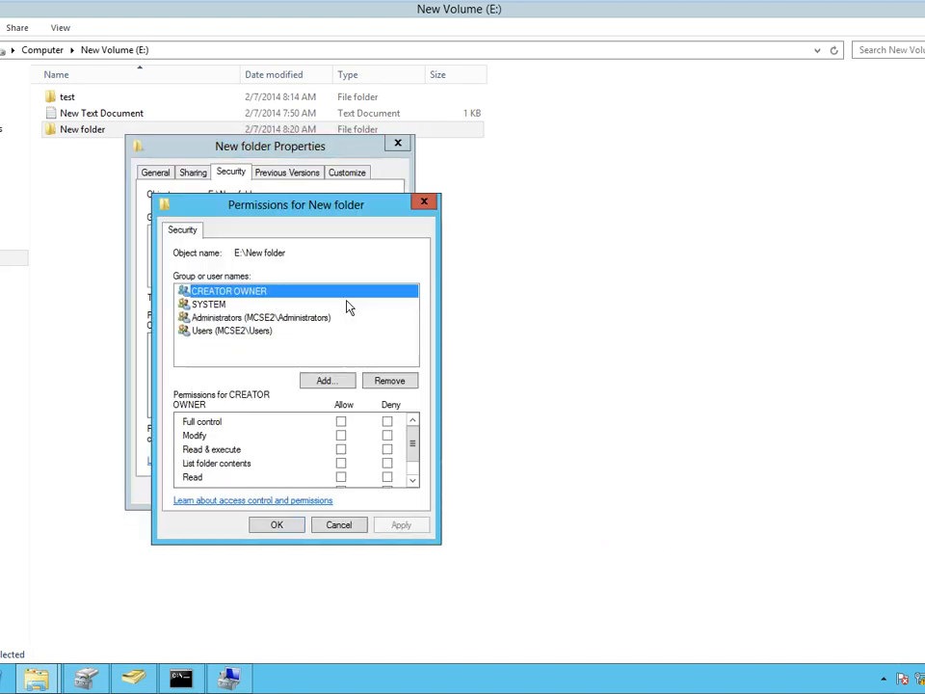
pyautogui.click(214, 332)
pyautogui.click(341, 461)
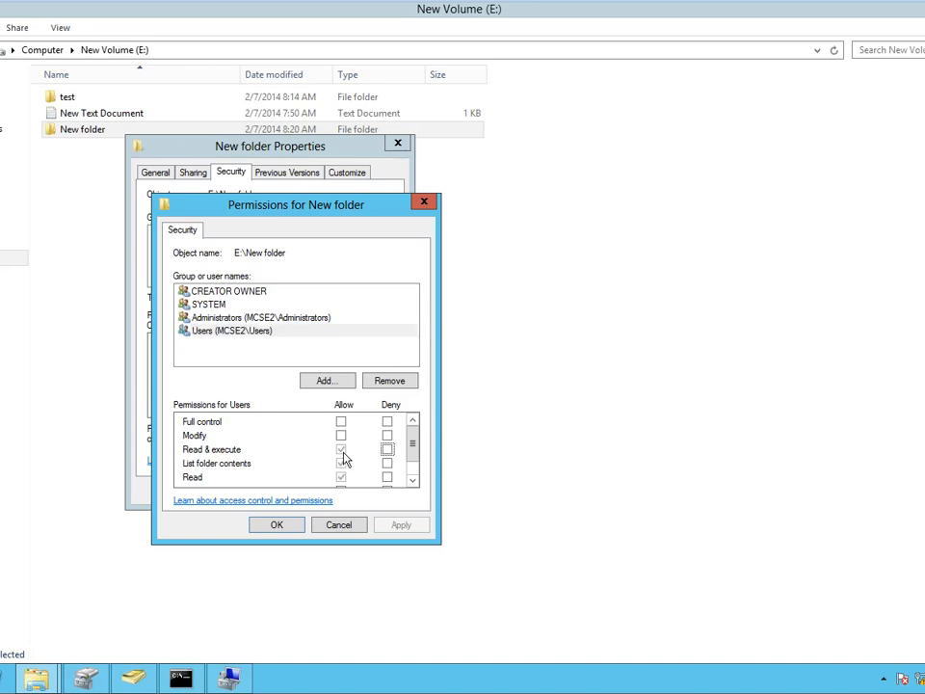
pyautogui.click(336, 529)
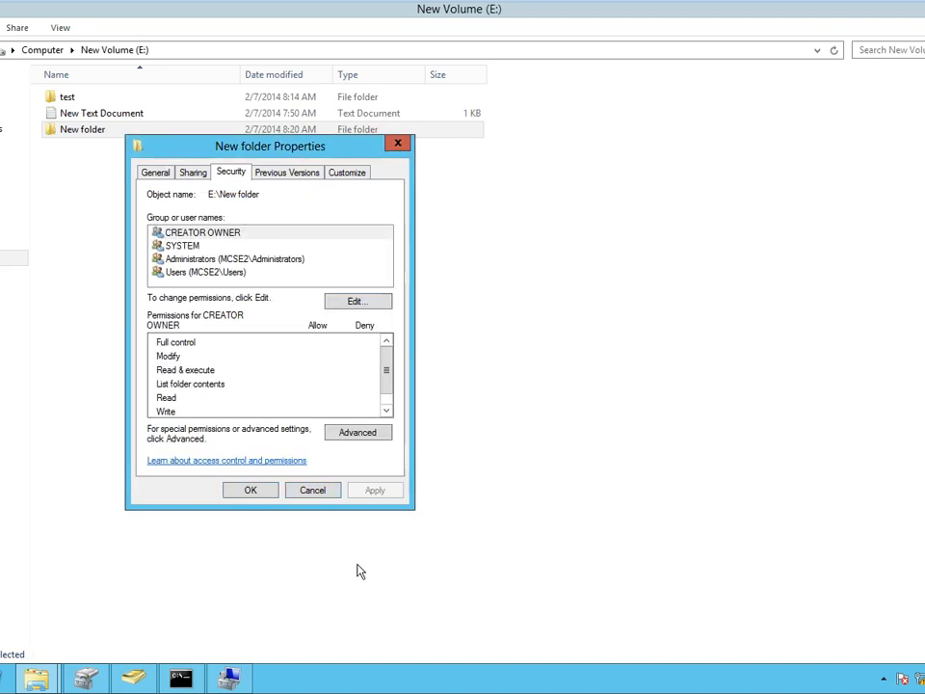
# Disable inheritance on New folder, removing all inherited permissions, and close its properties.
pyautogui.click(343, 430)
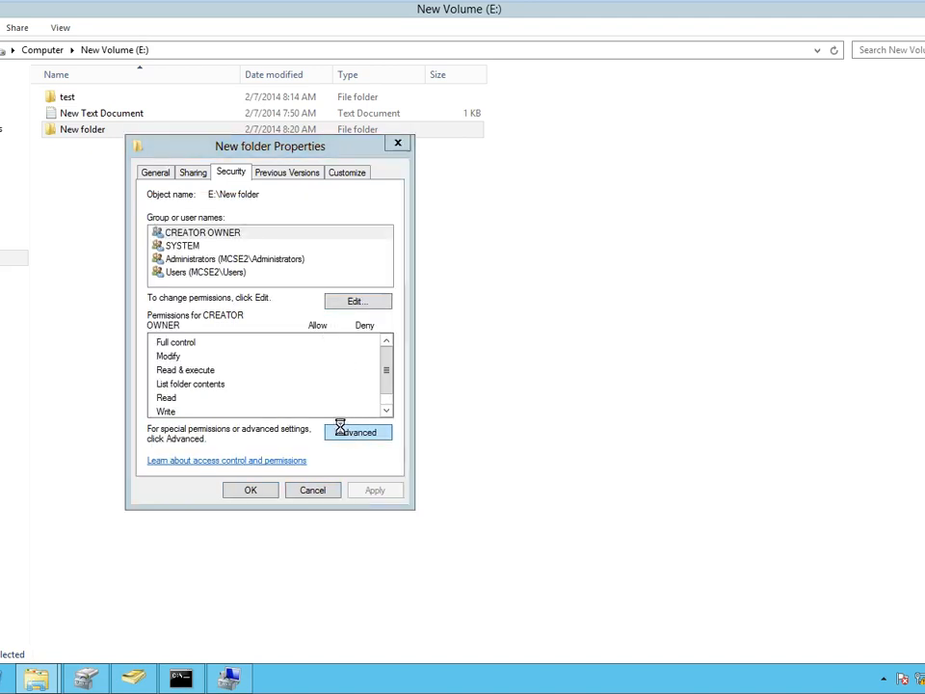
pyautogui.click(236, 462)
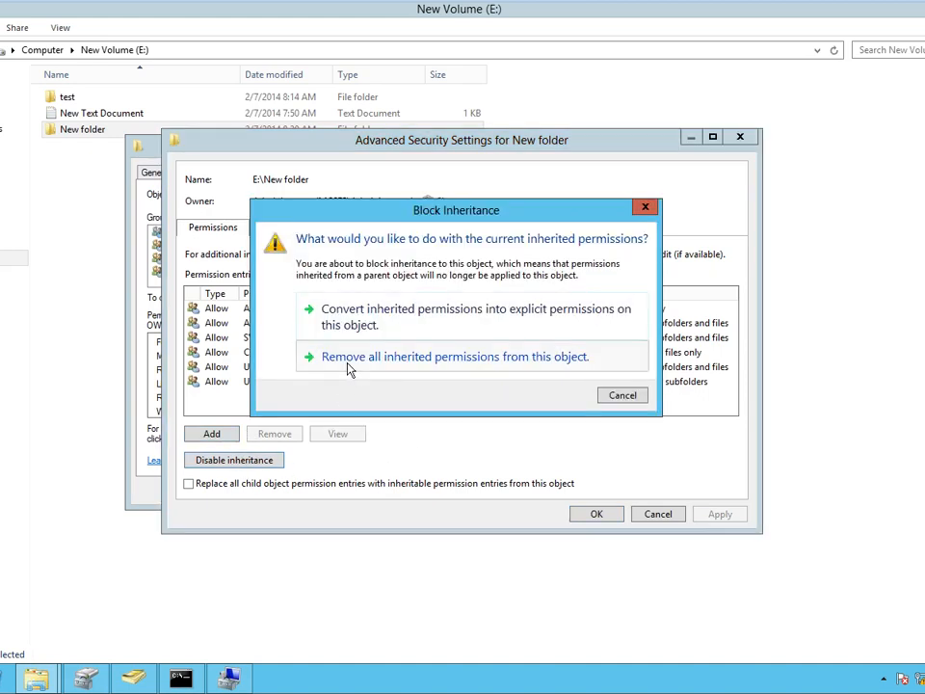
pyautogui.click(349, 358)
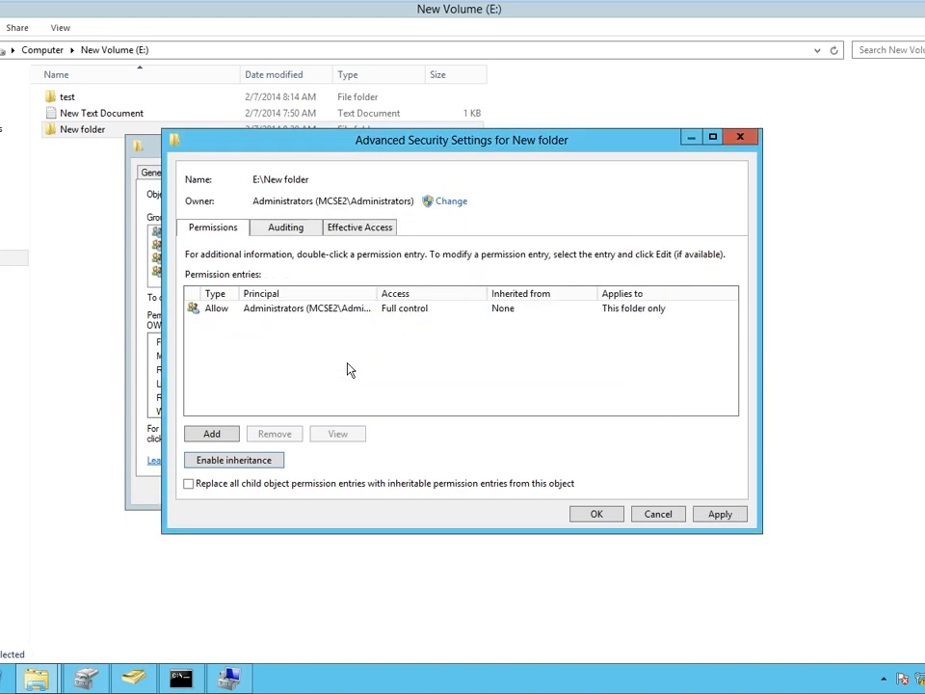
pyautogui.click(719, 513)
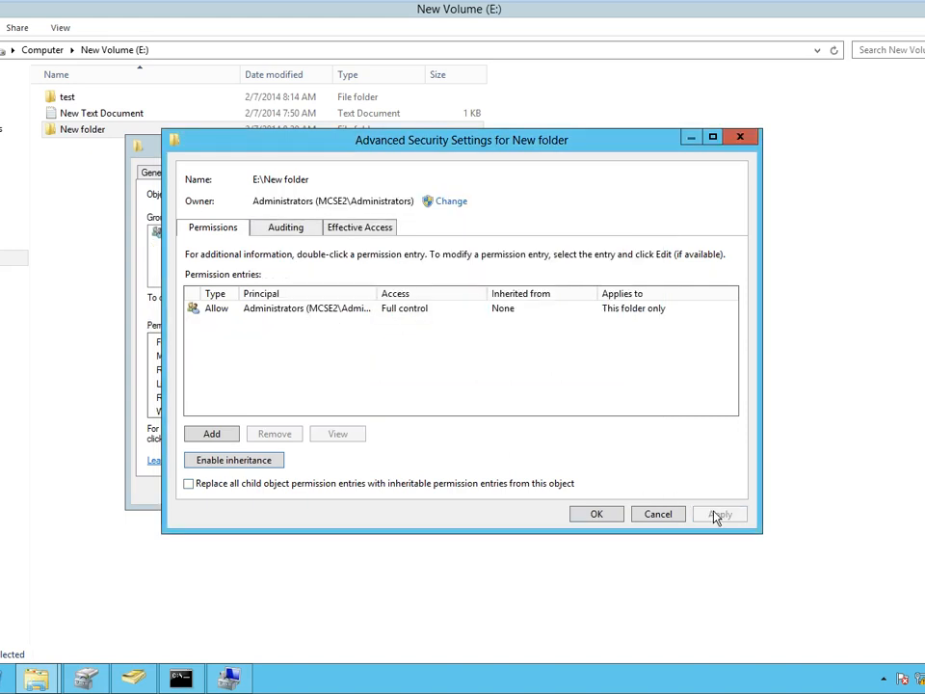
pyautogui.click(582, 518)
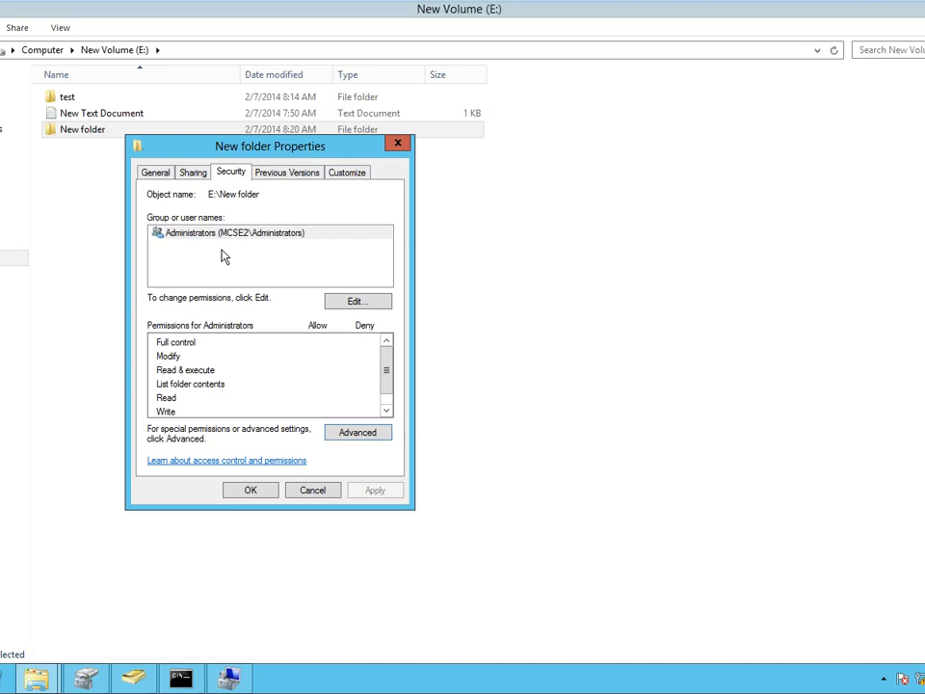
pyautogui.click(266, 489)
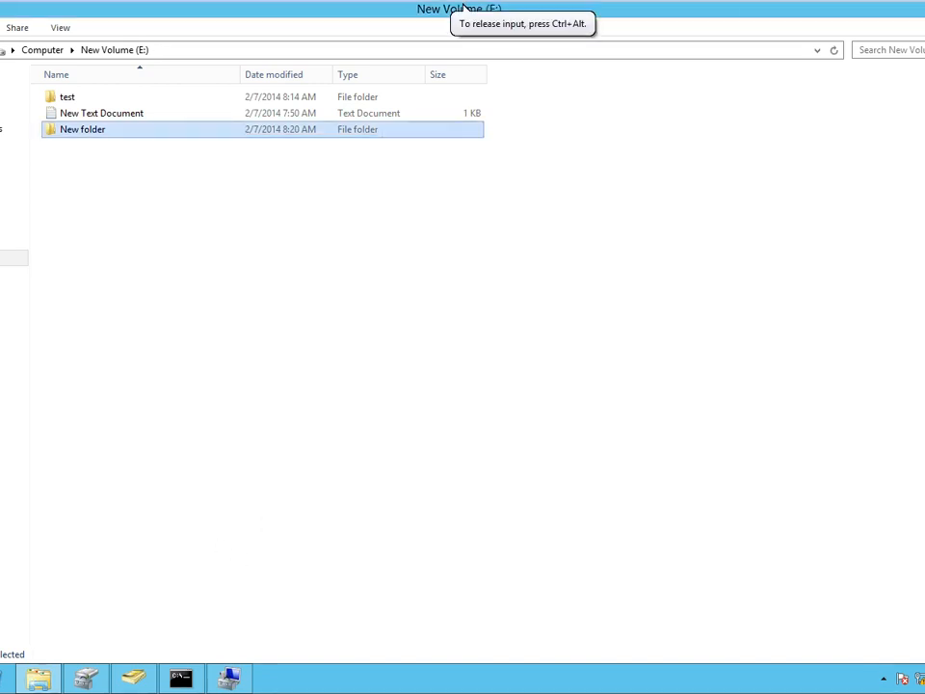
pyautogui.moveTo(462, 50)
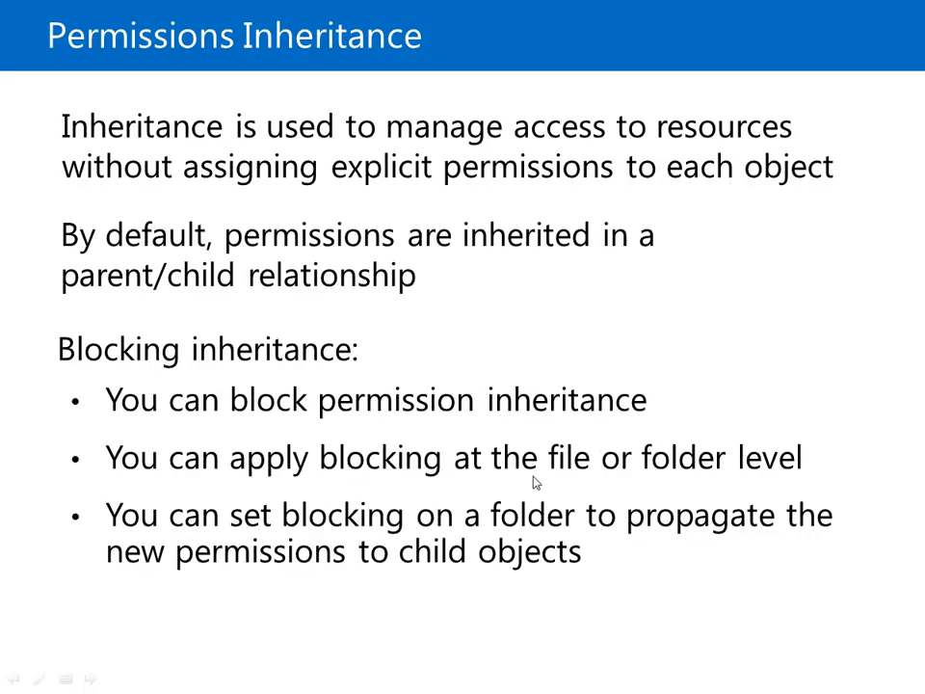
# Reach the Effective Permissions slide, check Skype, and resume the show from that slide.
pyautogui.click(535, 483)
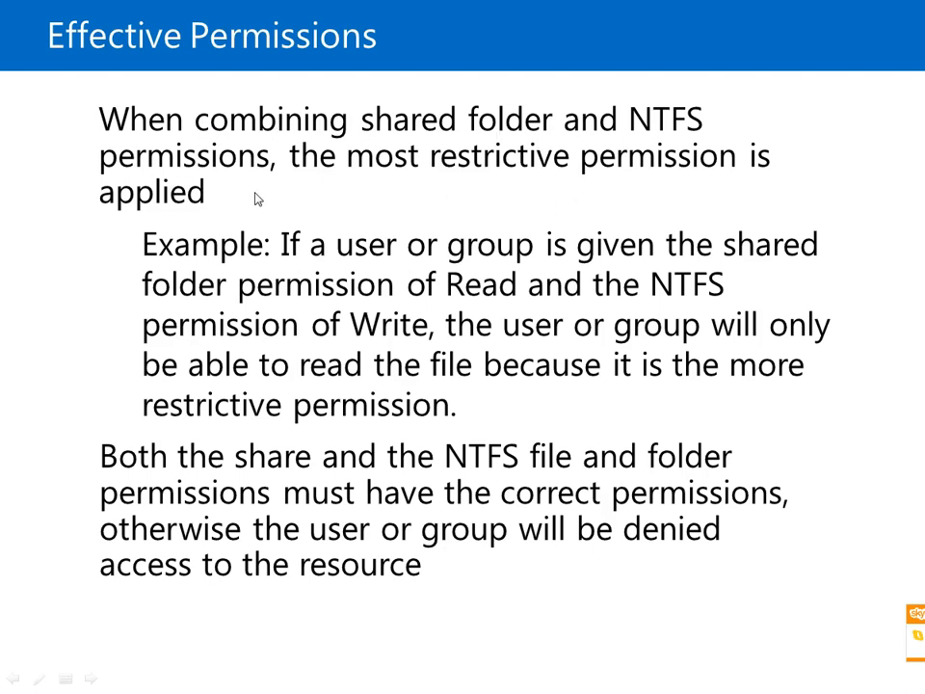
pyautogui.press('Escape')
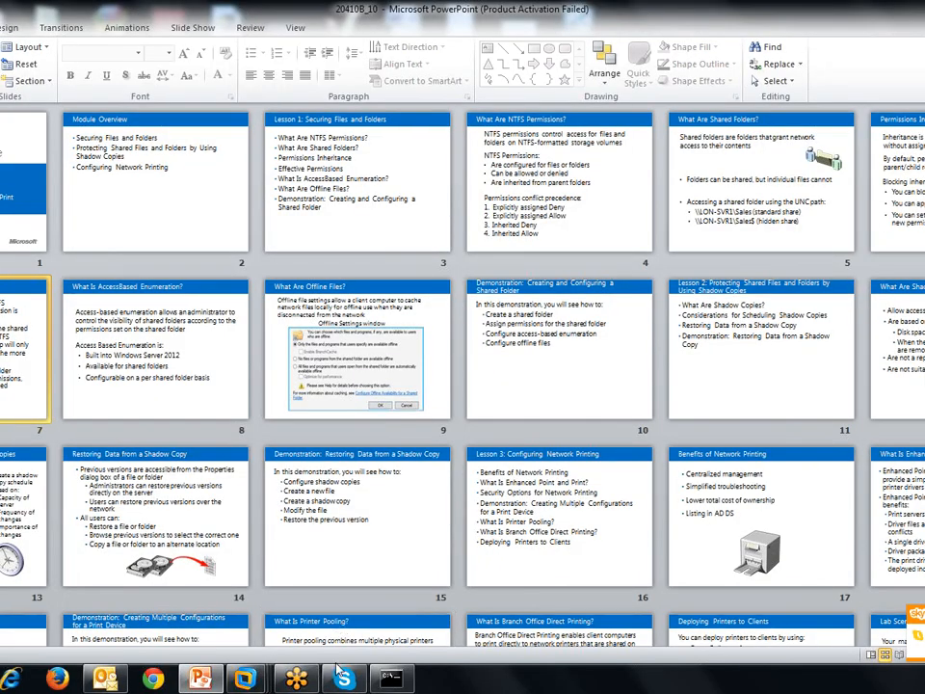
pyautogui.click(344, 678)
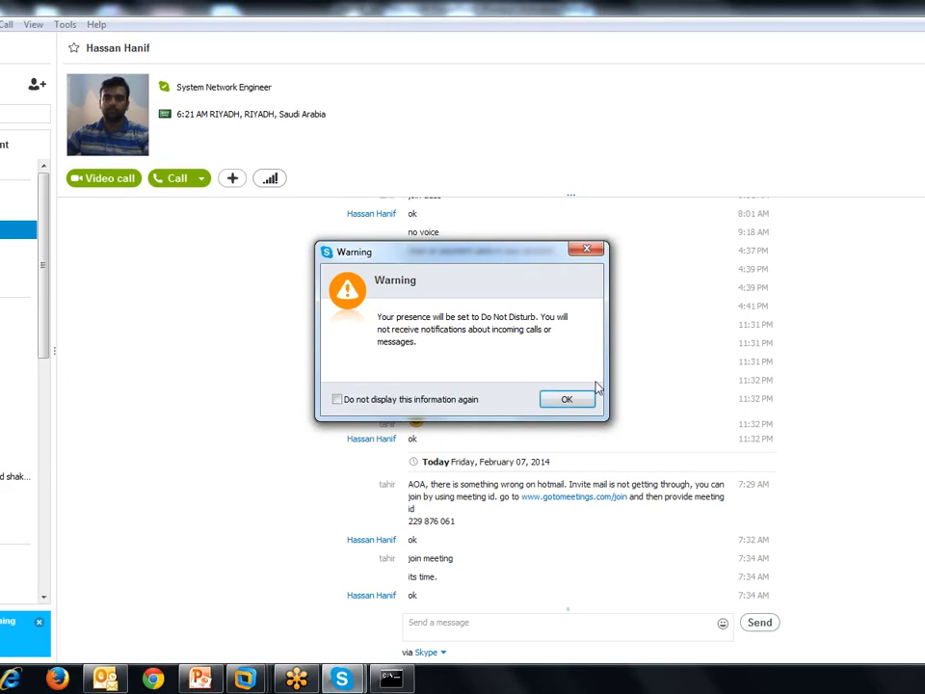
pyautogui.click(584, 397)
pyautogui.hotkey('alt', 'Tab')
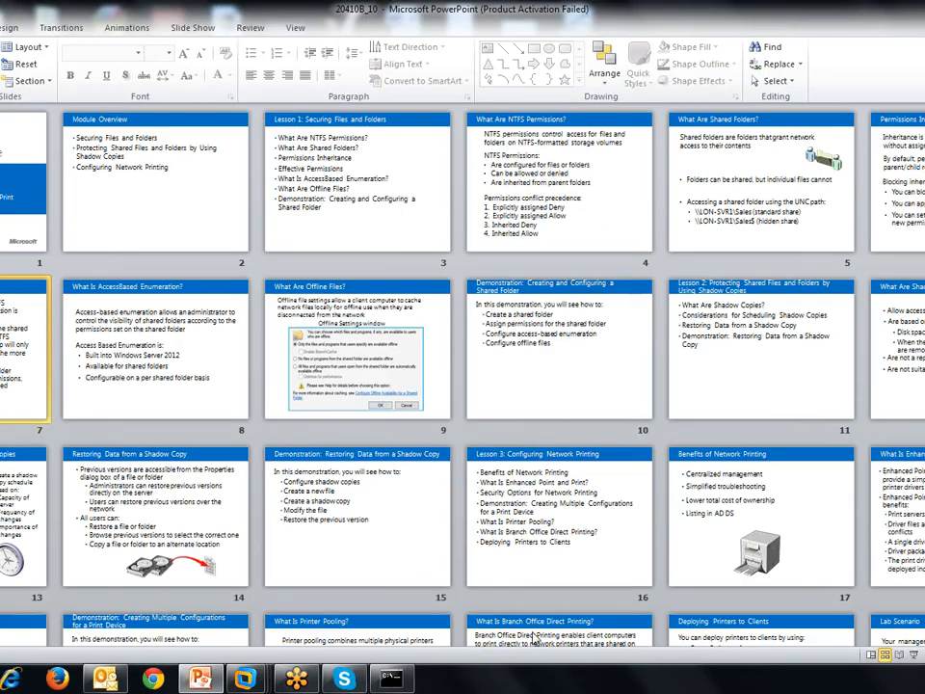
pyautogui.click(913, 654)
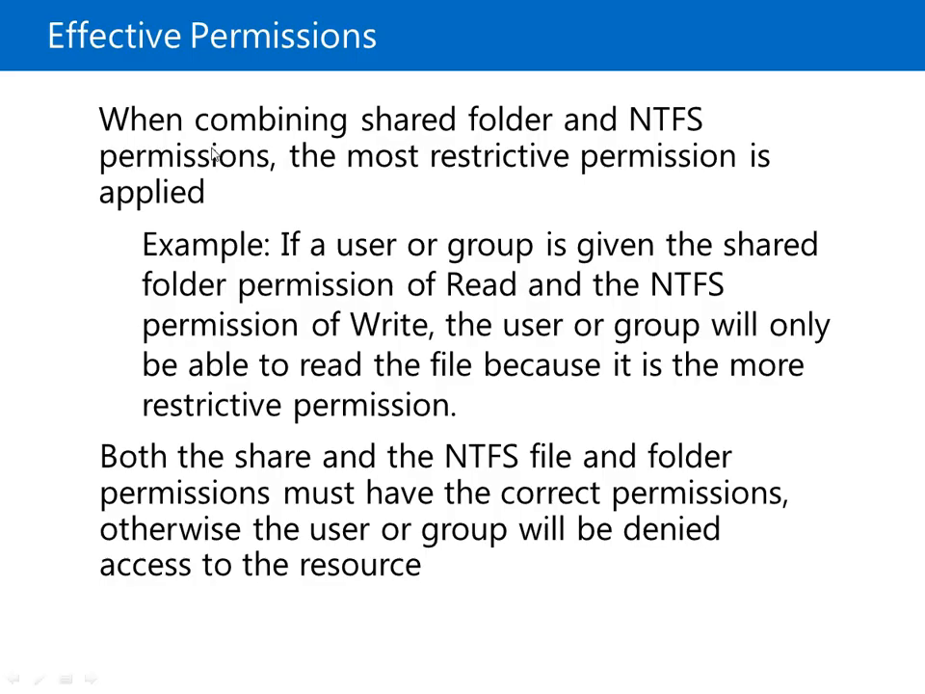
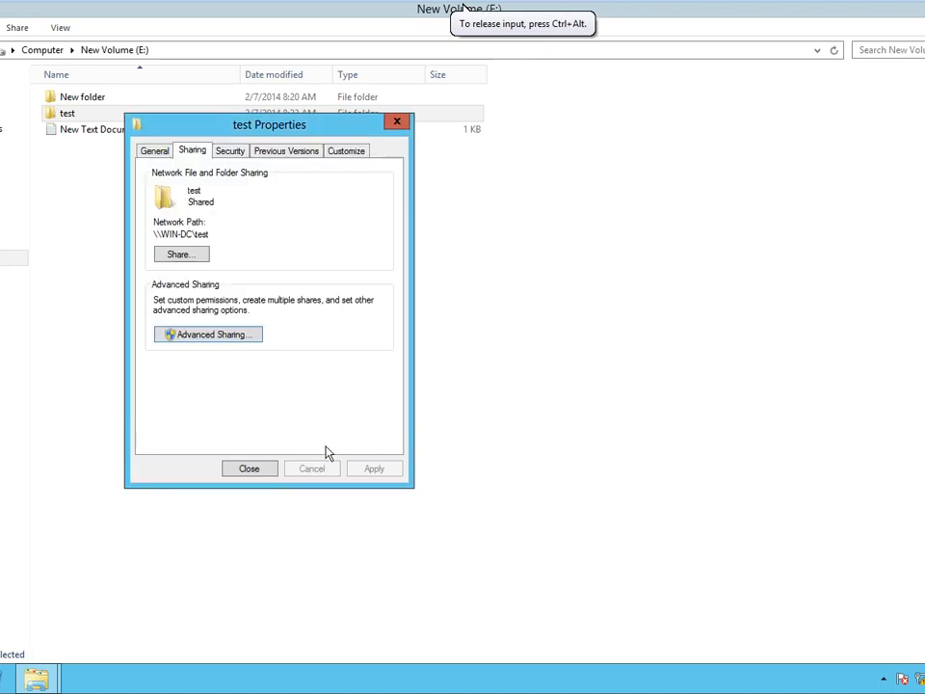
# Close the test folder's sharing settings and reopen drive E:.
pyautogui.click(262, 470)
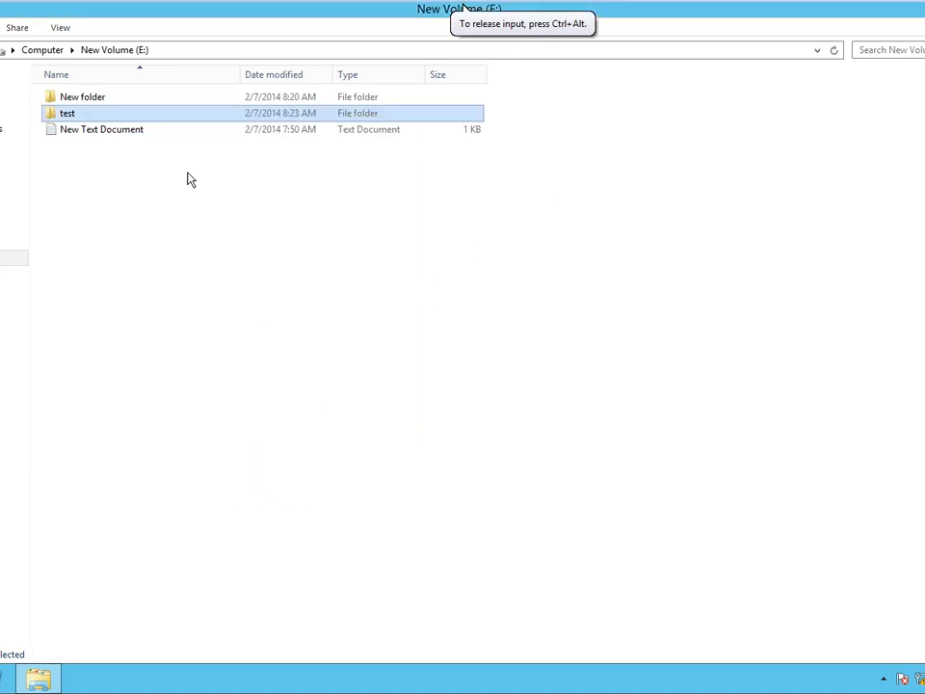
pyautogui.click(43, 49)
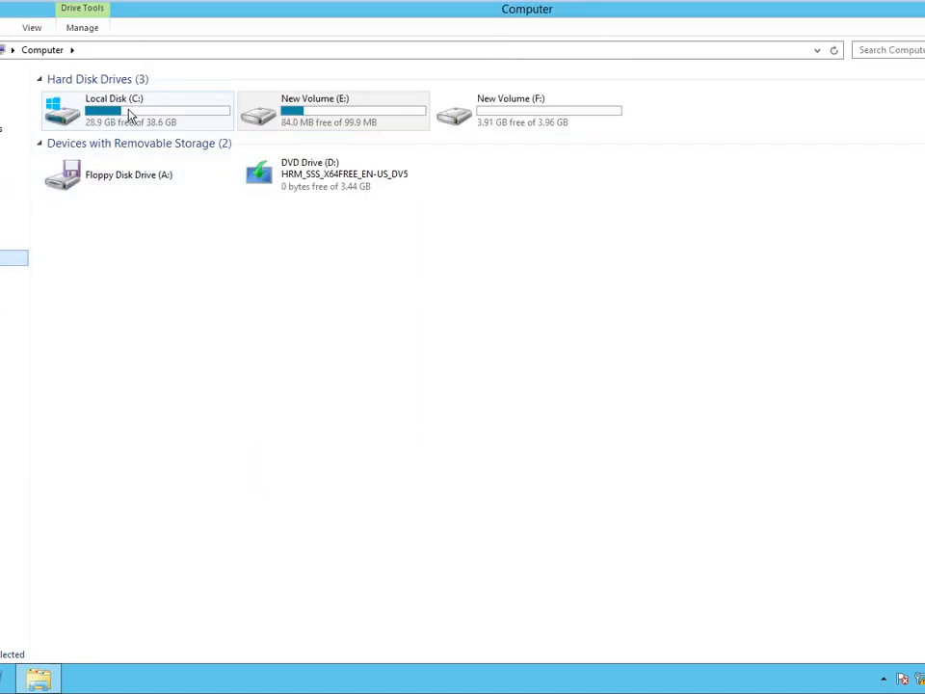
pyautogui.doubleClick(304, 116)
# Confirm the test folder shows no previous versions, then close its properties.
pyautogui.rightClick(63, 117)
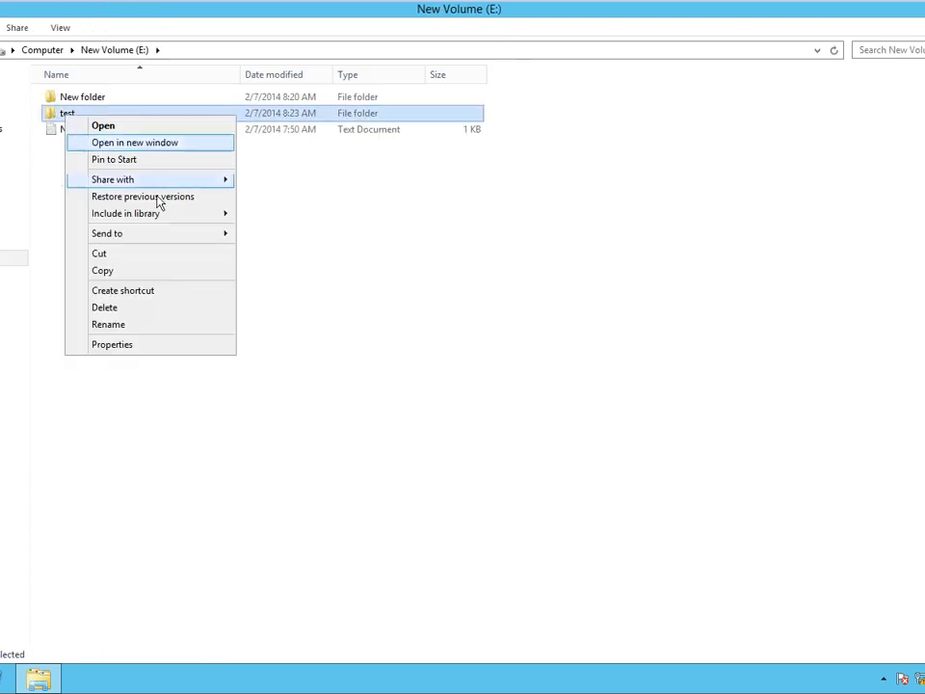
pyautogui.click(133, 344)
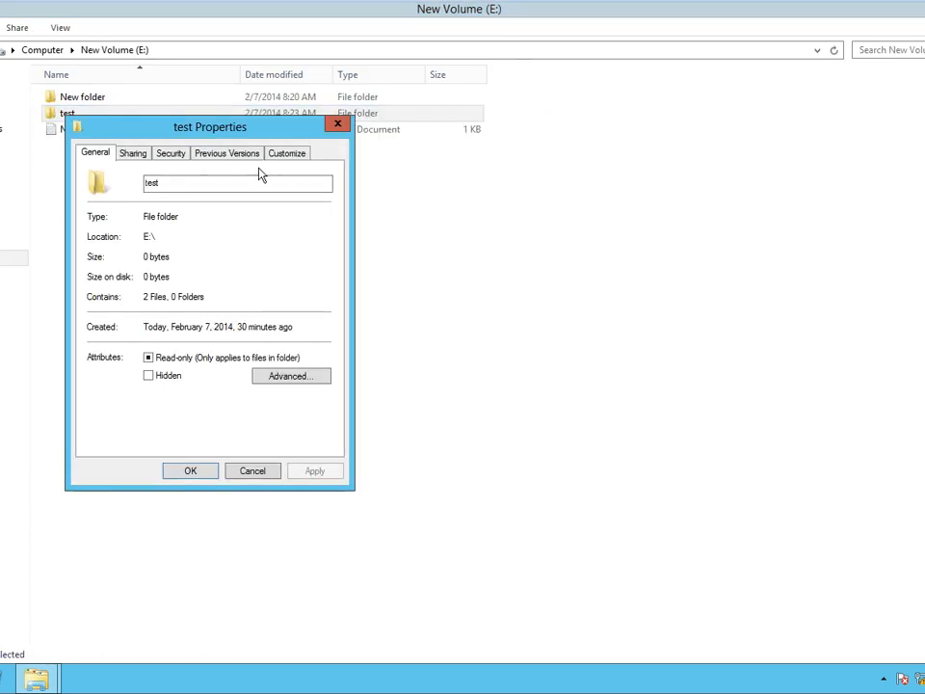
pyautogui.click(239, 157)
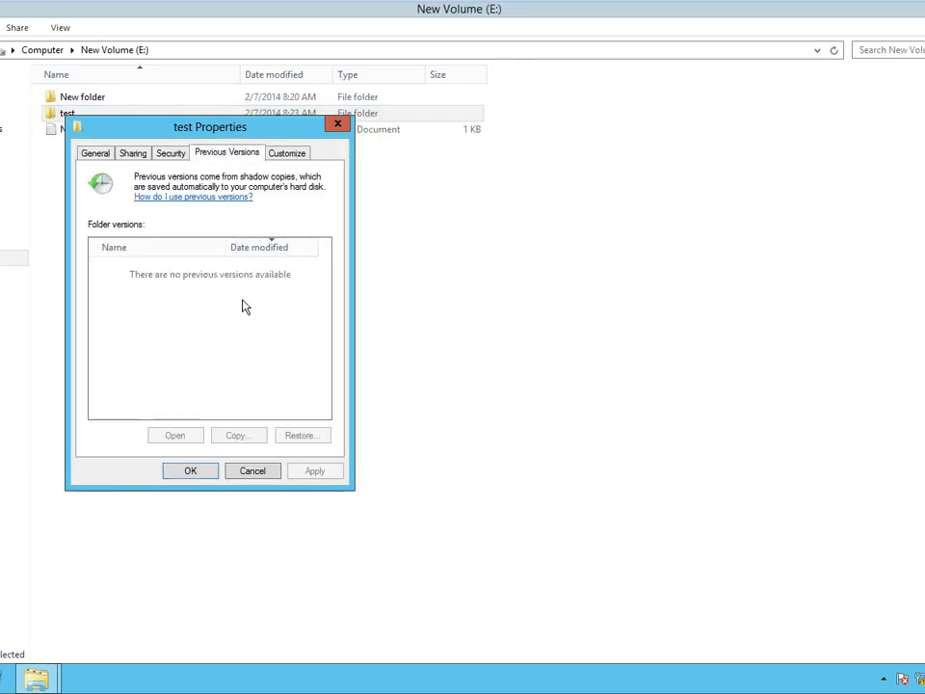
pyautogui.click(252, 470)
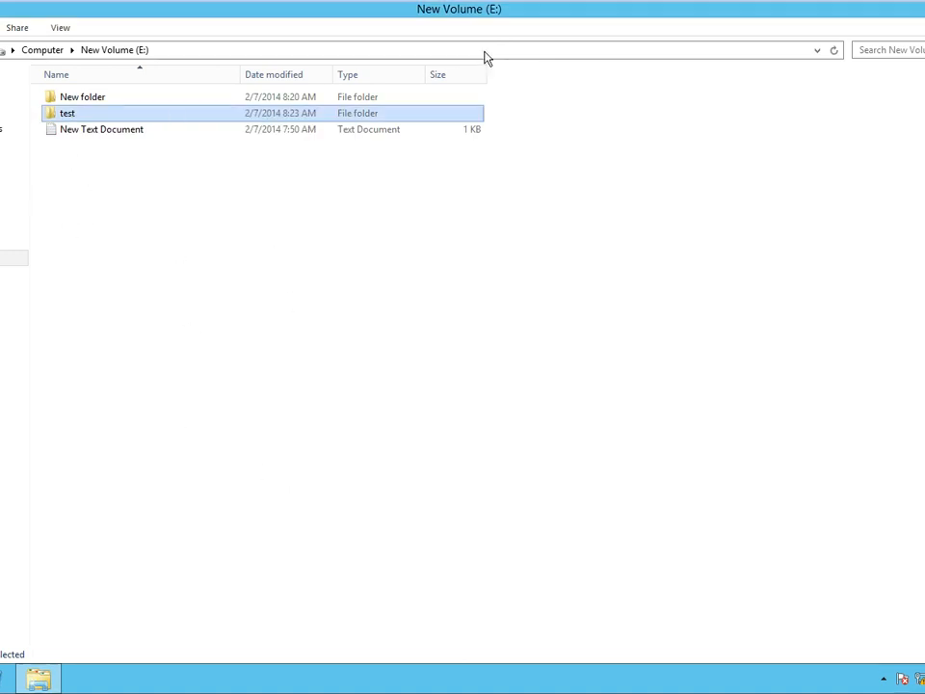
pyautogui.click(14, 257)
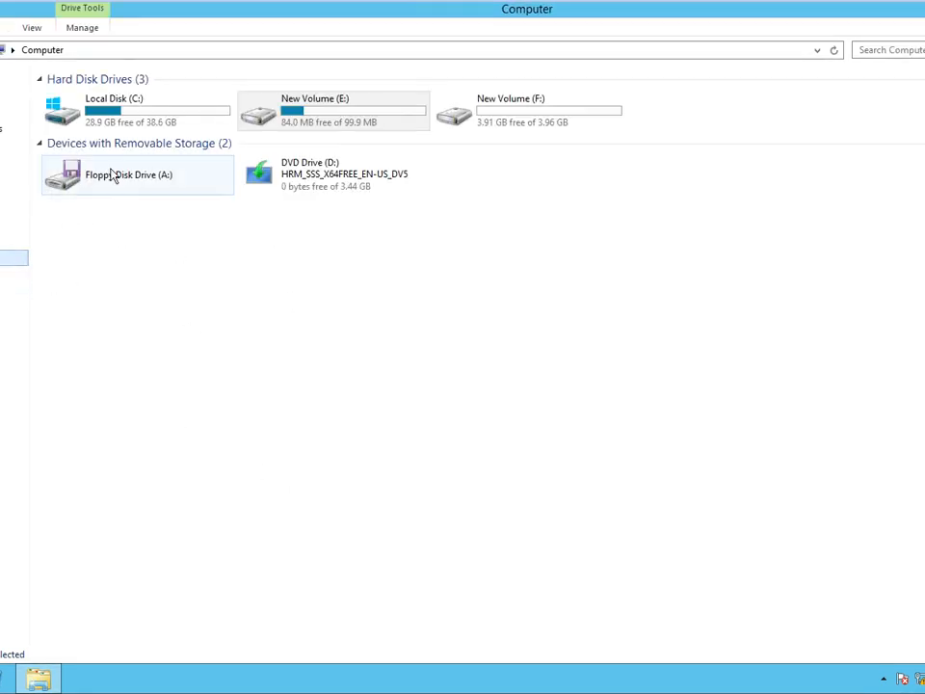
pyautogui.rightClick(298, 125)
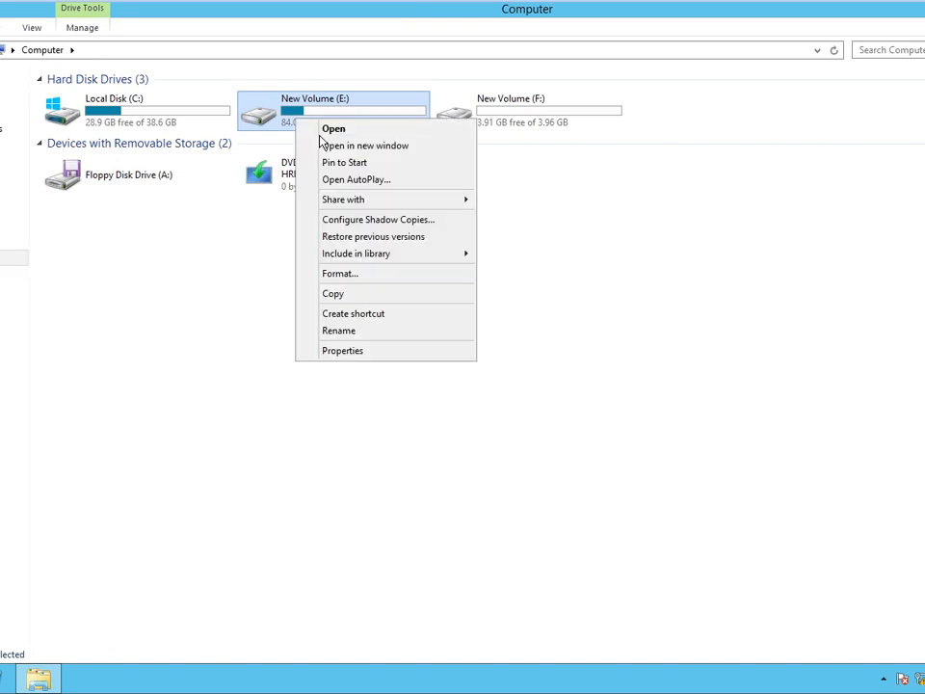
pyautogui.click(339, 353)
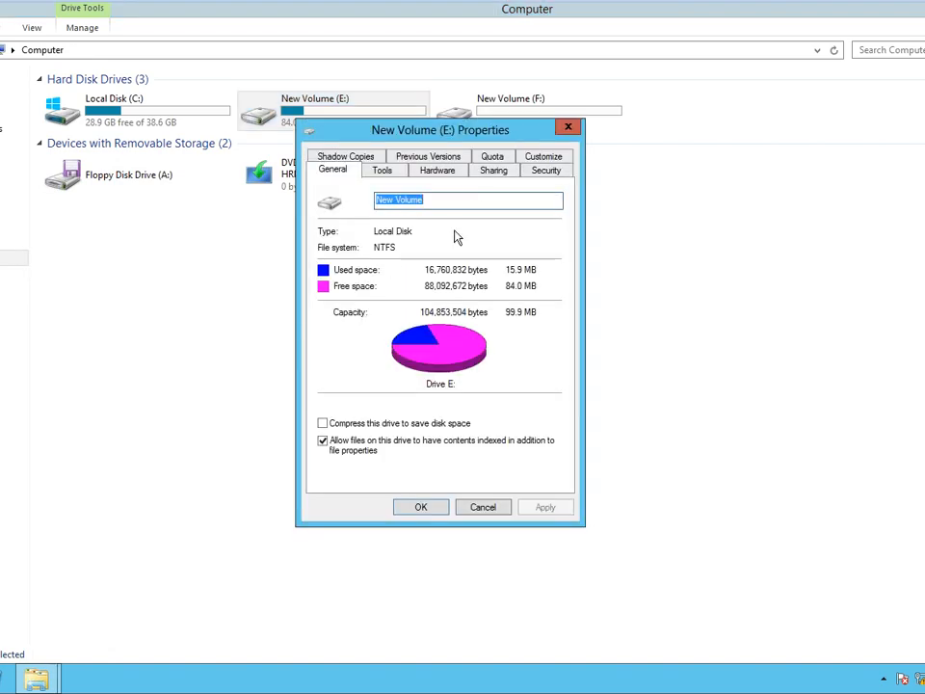
pyautogui.click(352, 159)
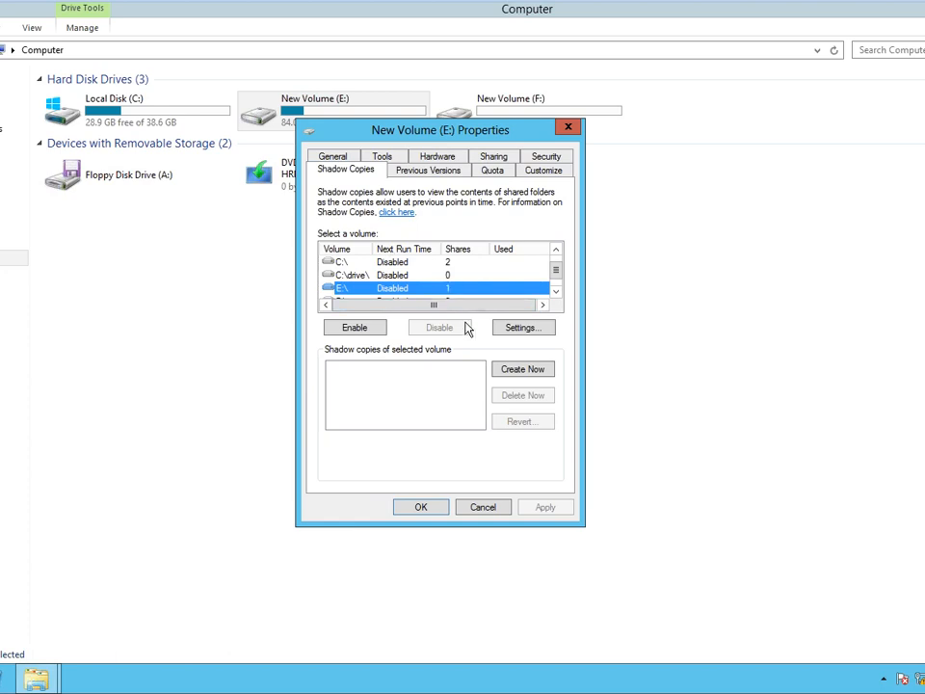
pyautogui.click(359, 329)
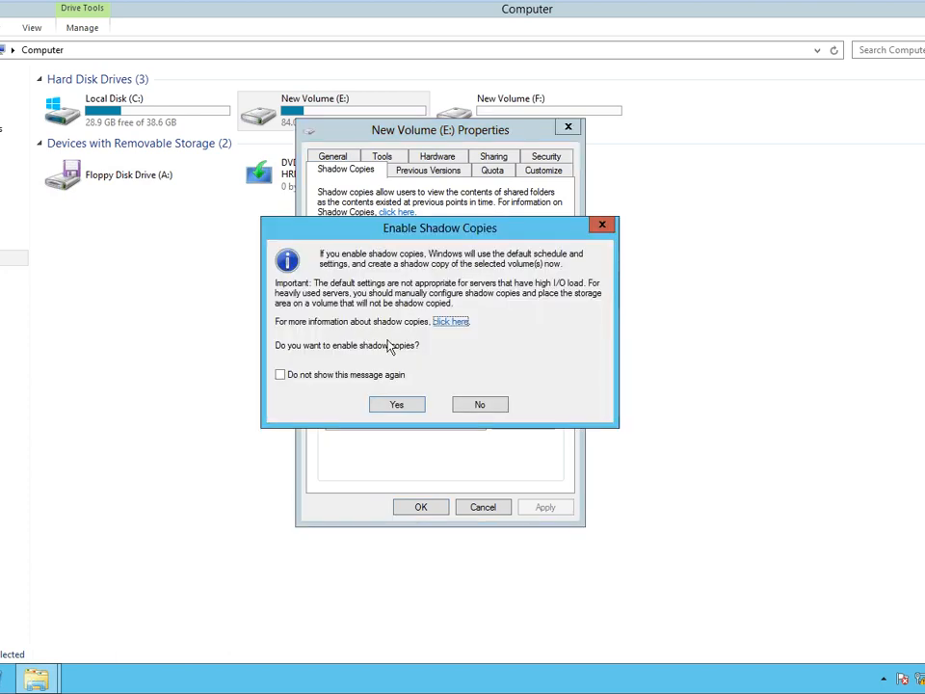
pyautogui.click(395, 405)
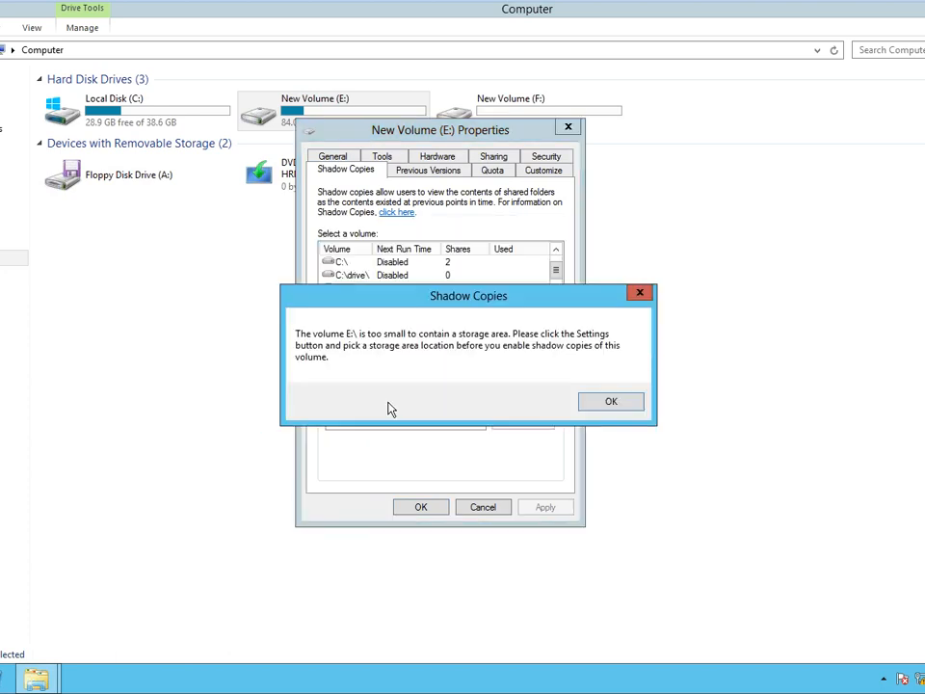
pyautogui.click(611, 403)
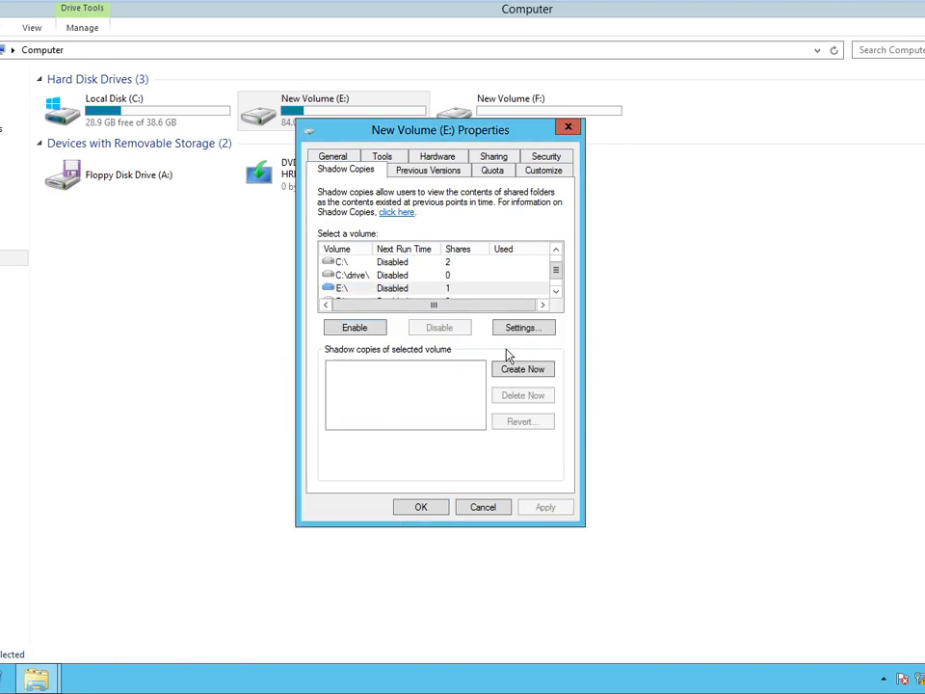
pyautogui.click(558, 292)
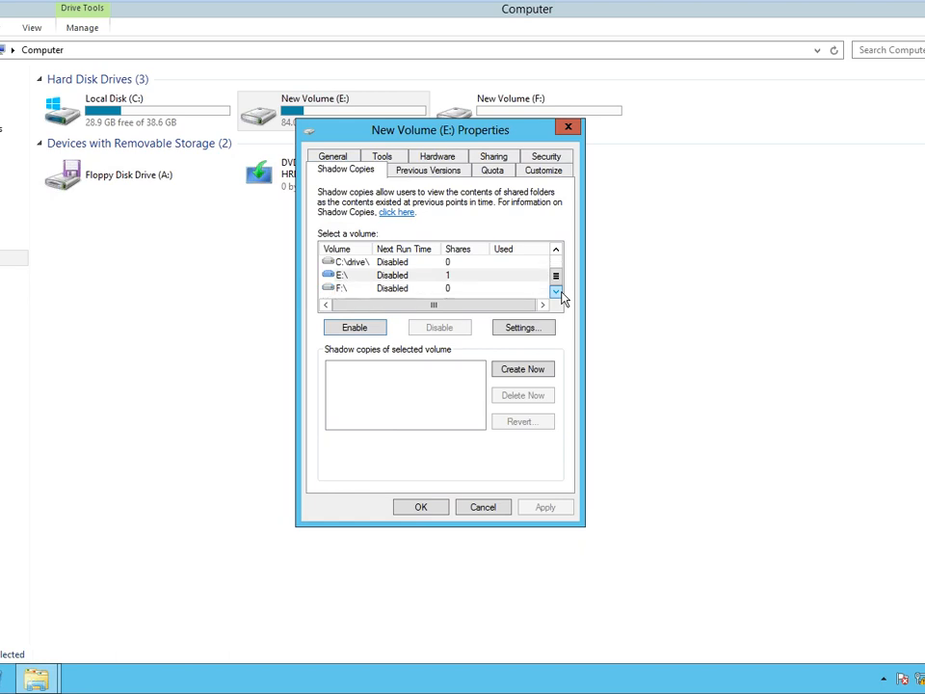
pyautogui.click(352, 279)
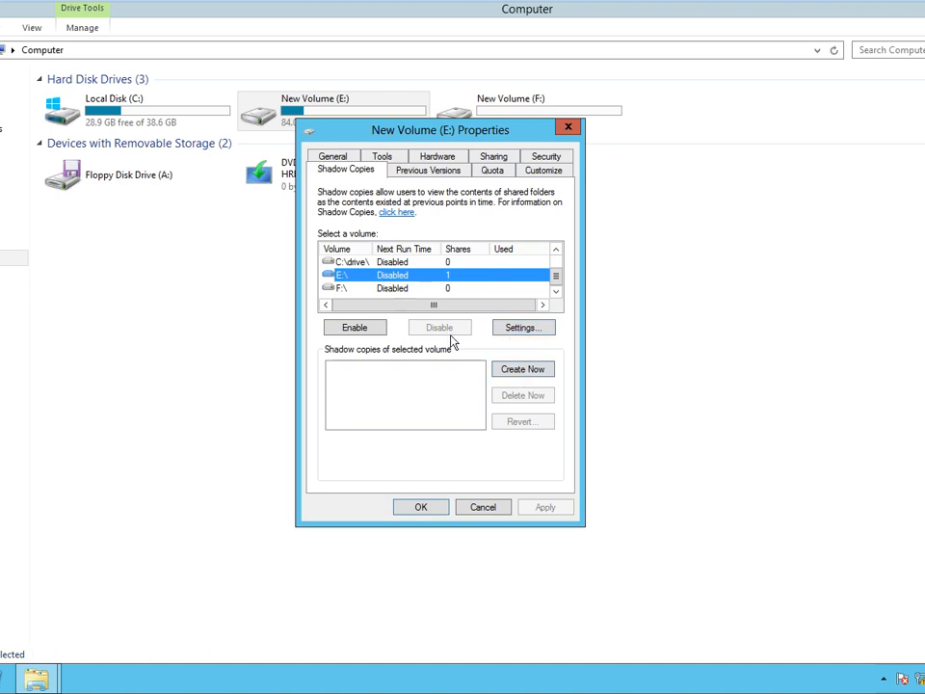
pyautogui.click(355, 328)
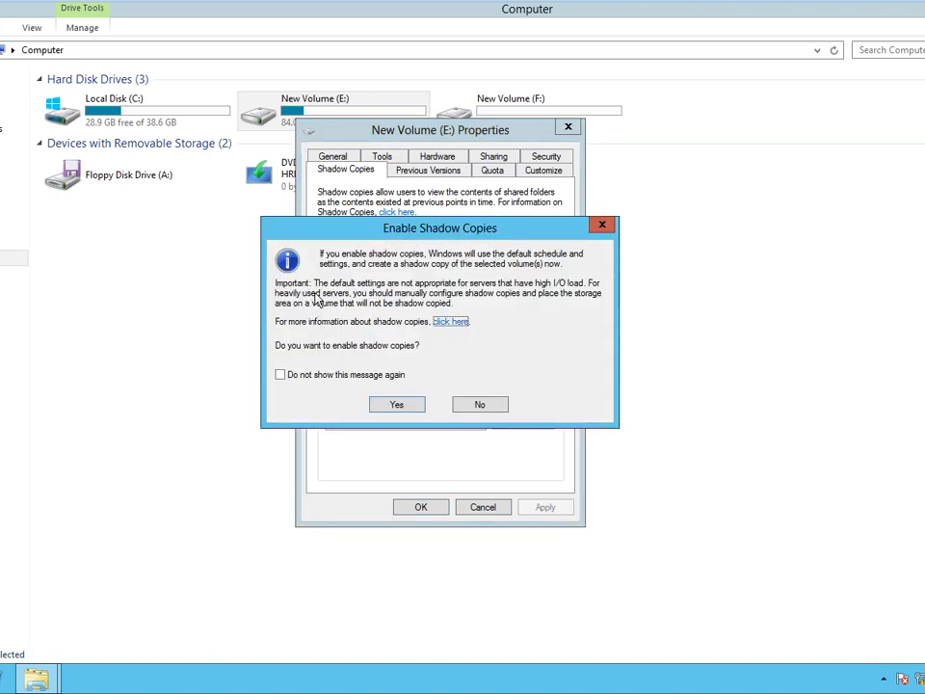
pyautogui.click(395, 406)
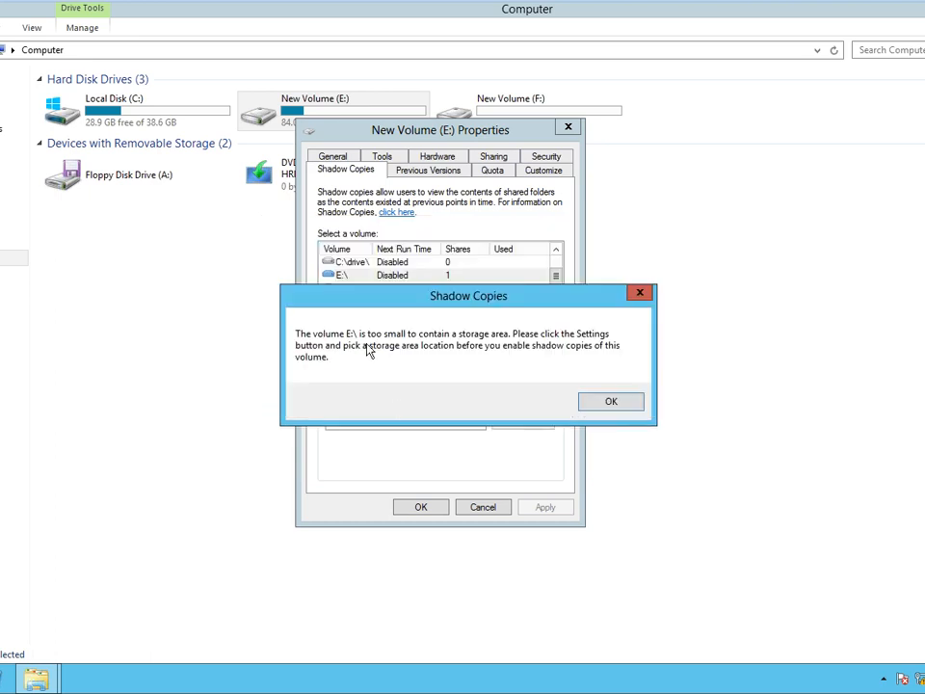
pyautogui.click(609, 405)
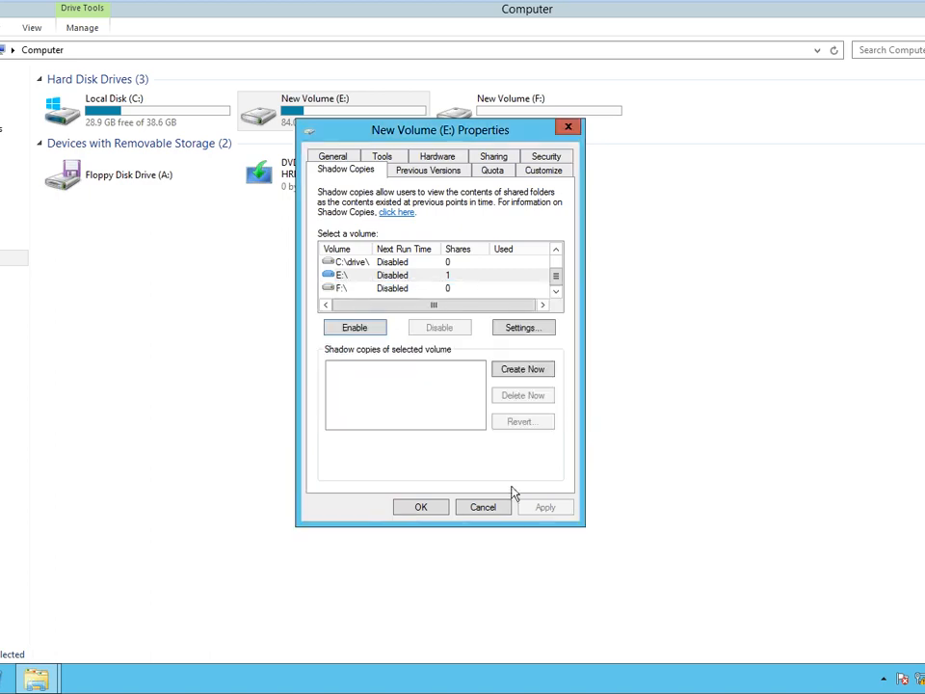
pyautogui.click(485, 509)
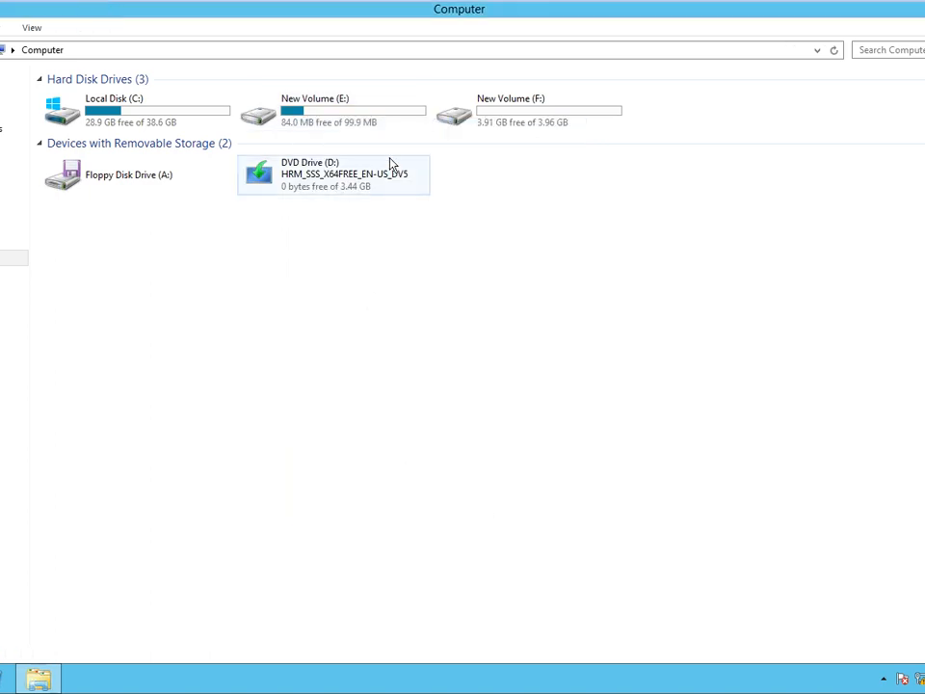
# Select and copy everything on drive E:.
pyautogui.rightClick(514, 120)
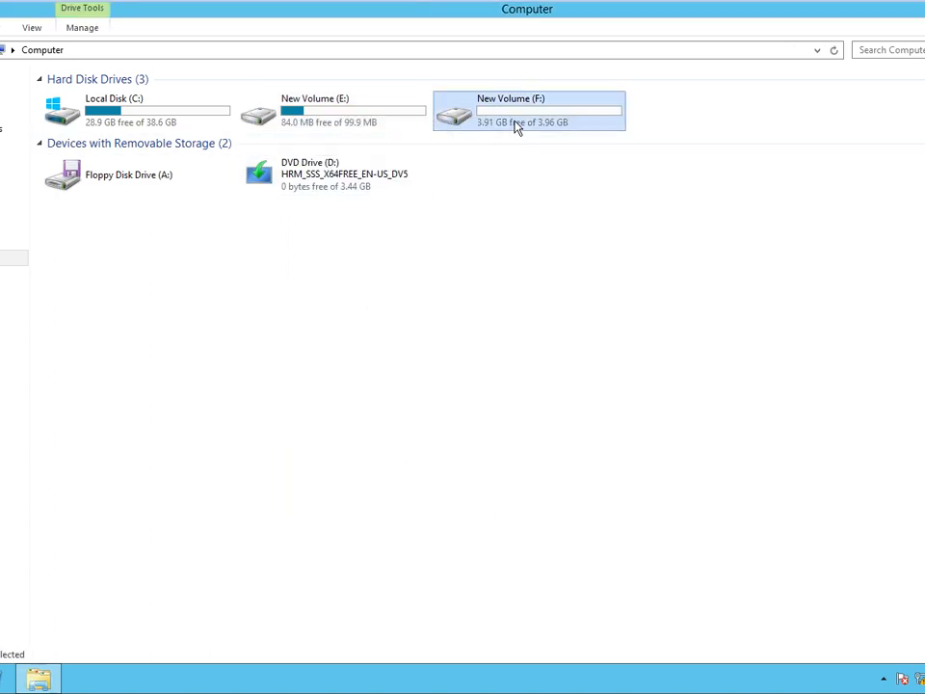
pyautogui.click(390, 317)
pyautogui.doubleClick(301, 120)
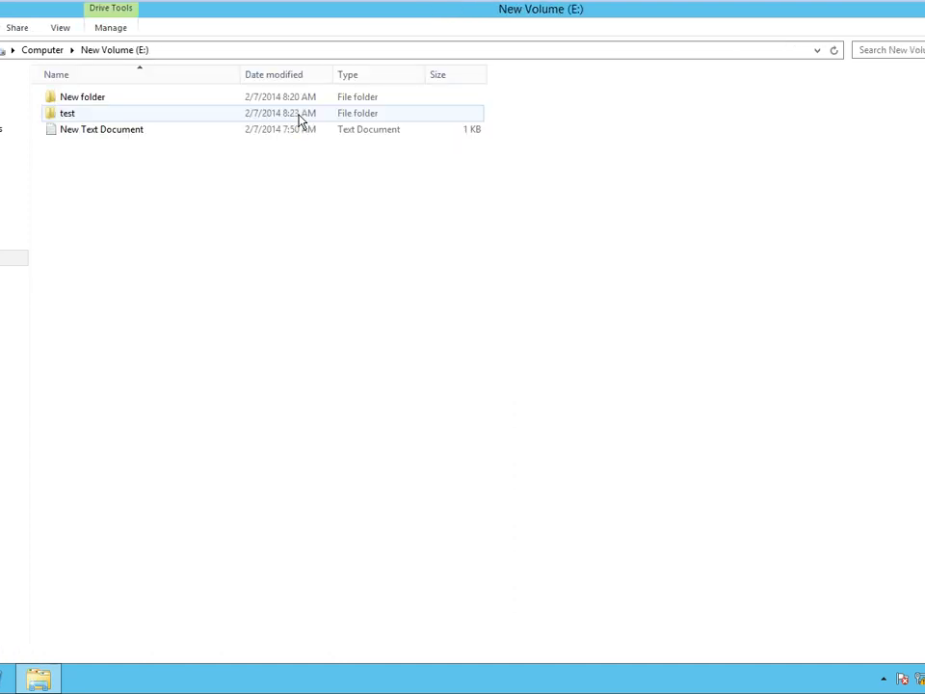
pyautogui.hotkey('ctrl', 'a')
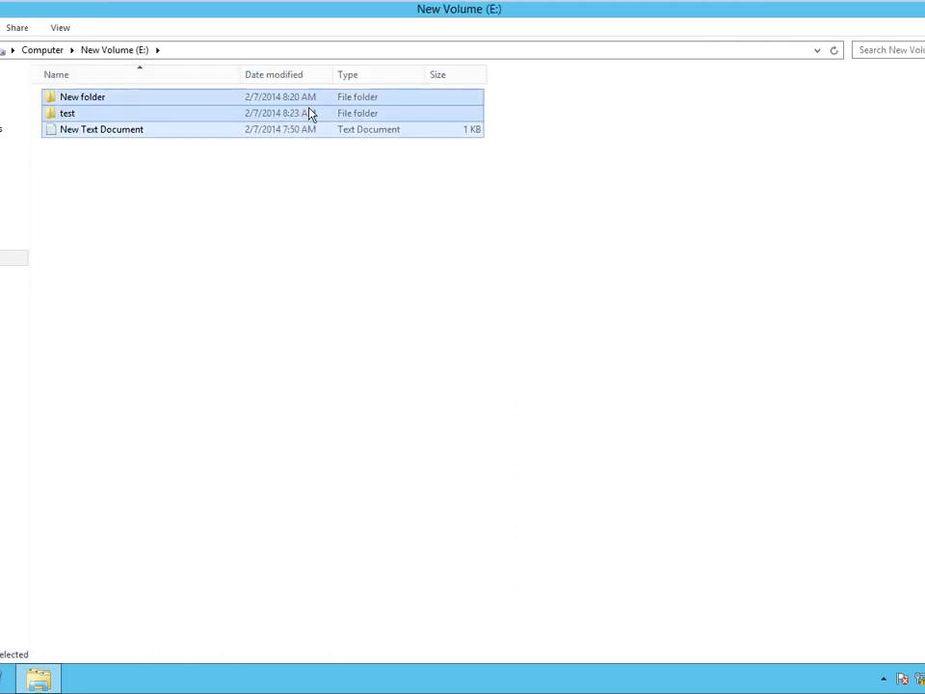
pyautogui.rightClick(311, 113)
pyautogui.click(376, 193)
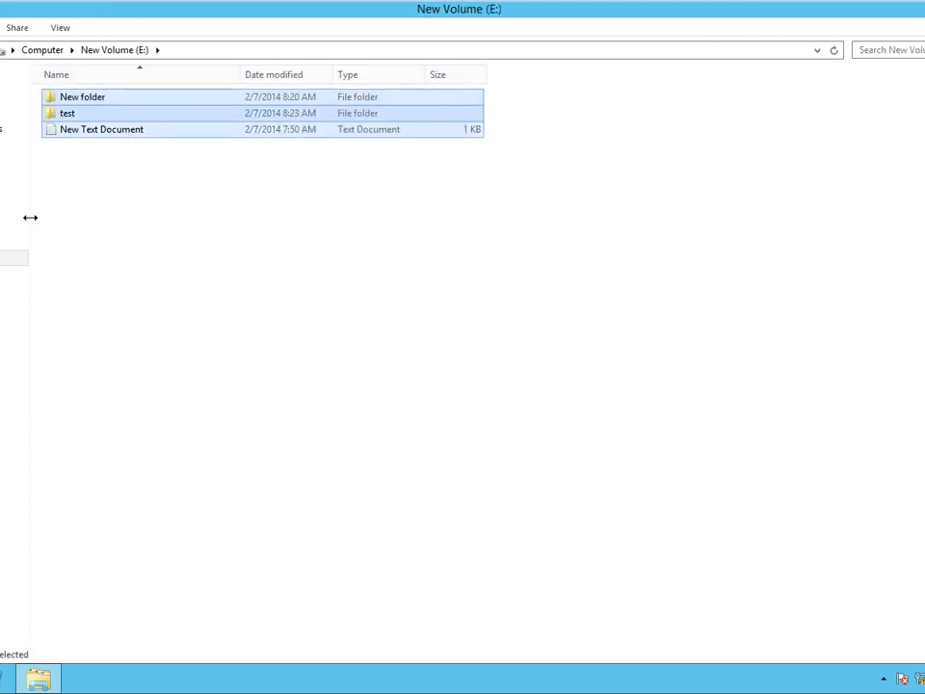
# Paste the copied items onto drive F:, retrying the denied text file.
pyautogui.click(12, 258)
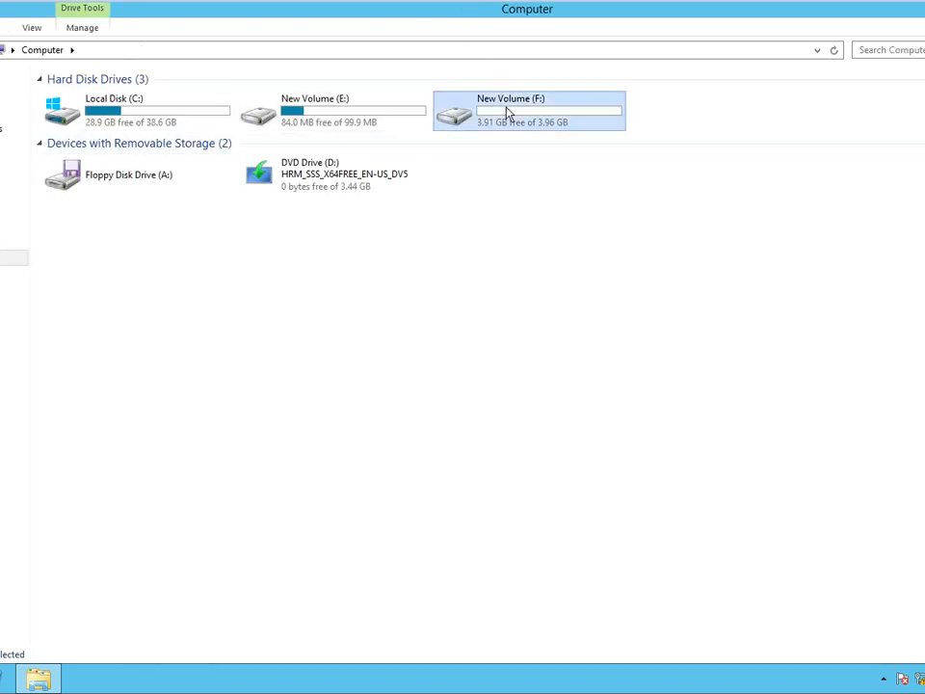
pyautogui.doubleClick(506, 112)
pyautogui.rightClick(591, 197)
pyautogui.click(634, 291)
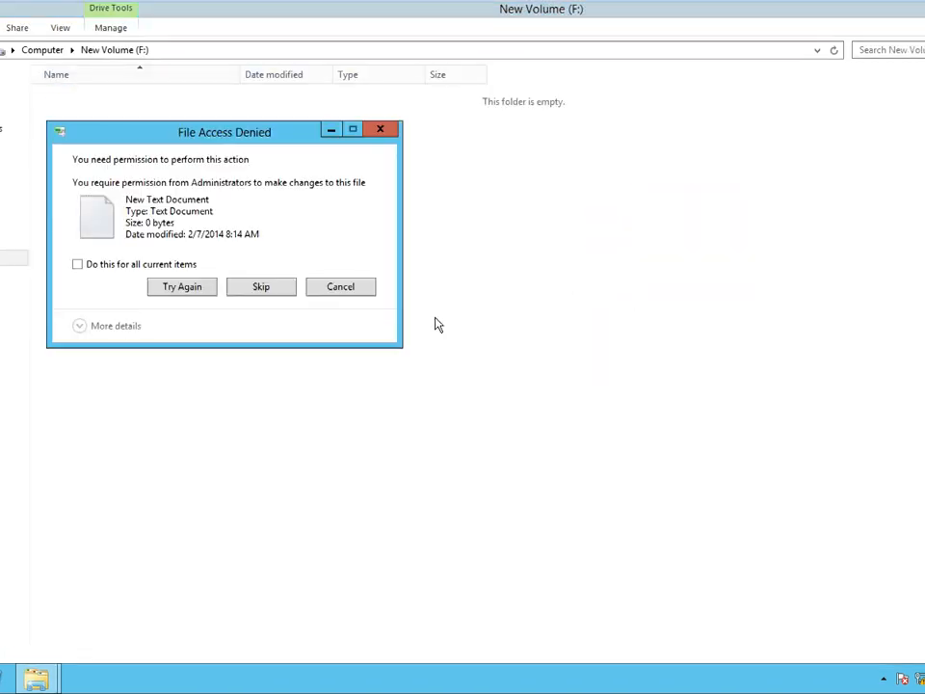
pyautogui.click(180, 293)
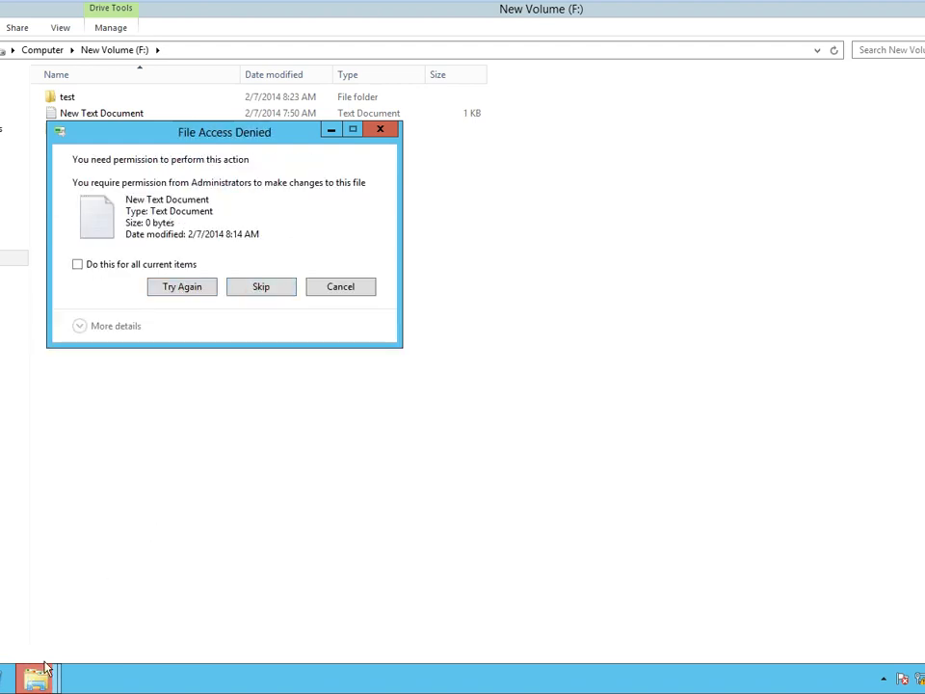
# Dismiss the File Access Denied warning and return to the drive list.
pyautogui.moveTo(42, 686)
pyautogui.click(13, 638)
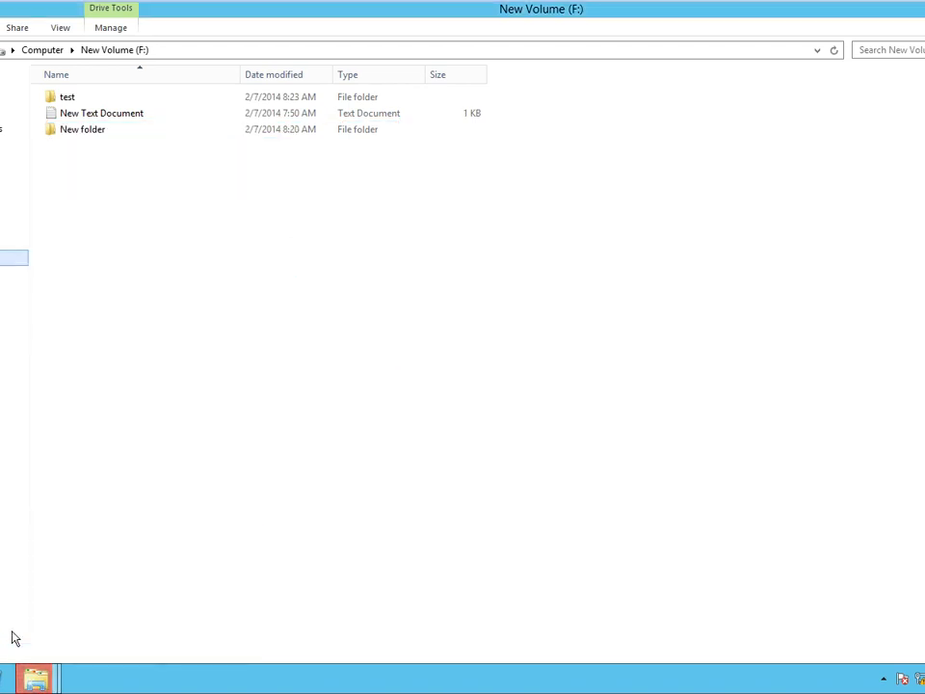
pyautogui.moveTo(36, 678)
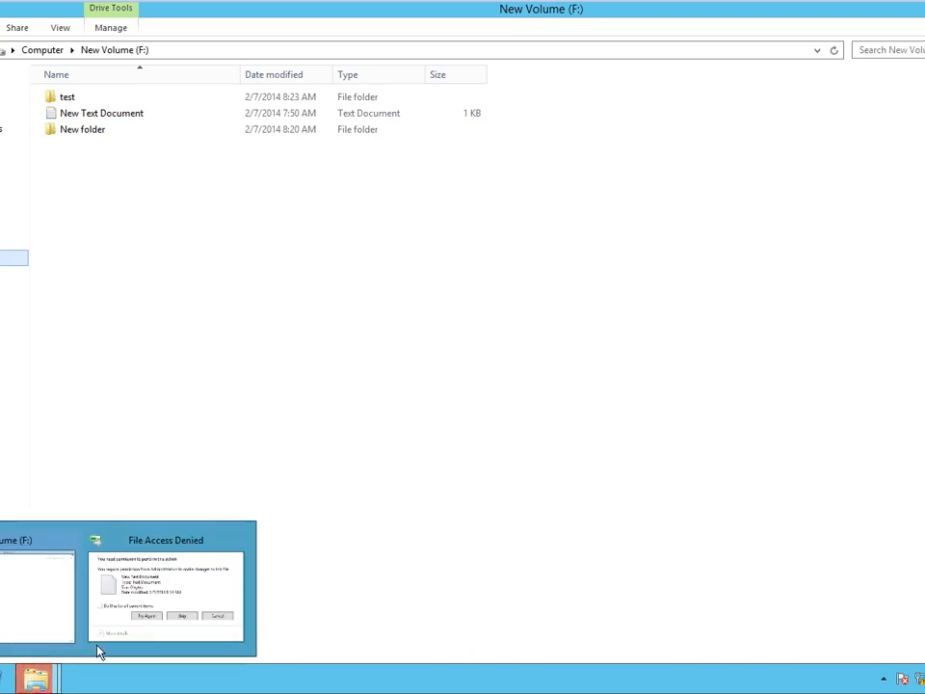
pyautogui.click(184, 607)
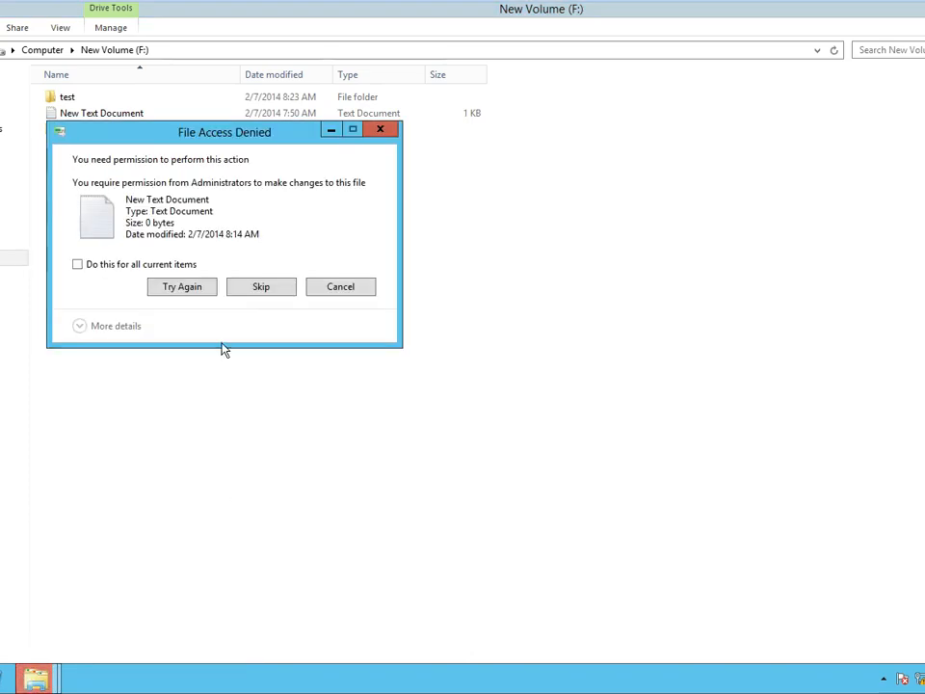
pyautogui.click(260, 287)
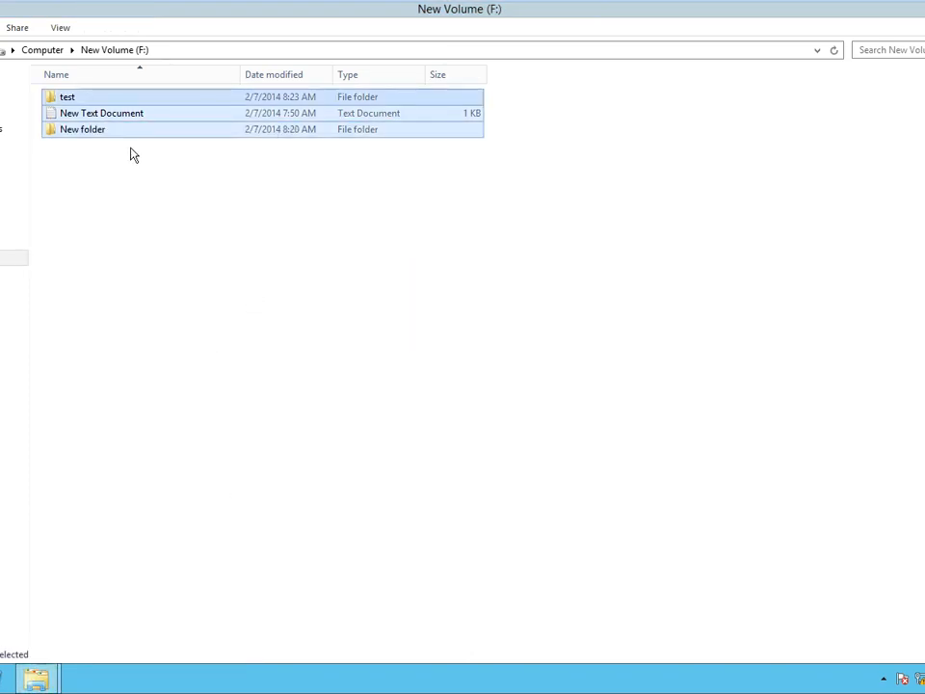
pyautogui.click(57, 50)
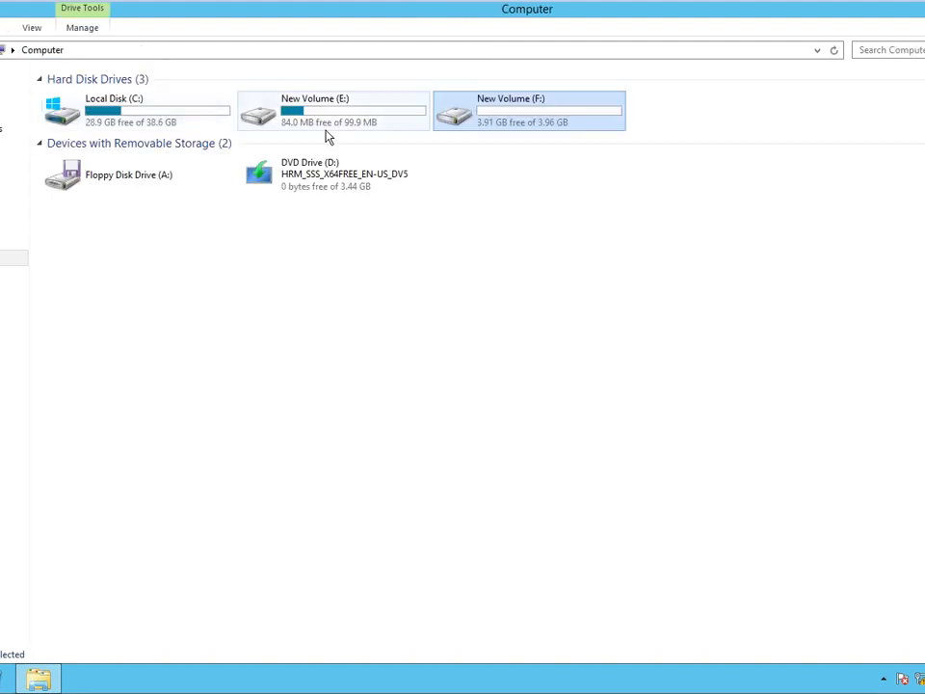
# Create a new folder named test1 on drive F:.
pyautogui.doubleClick(478, 118)
pyautogui.rightClick(164, 204)
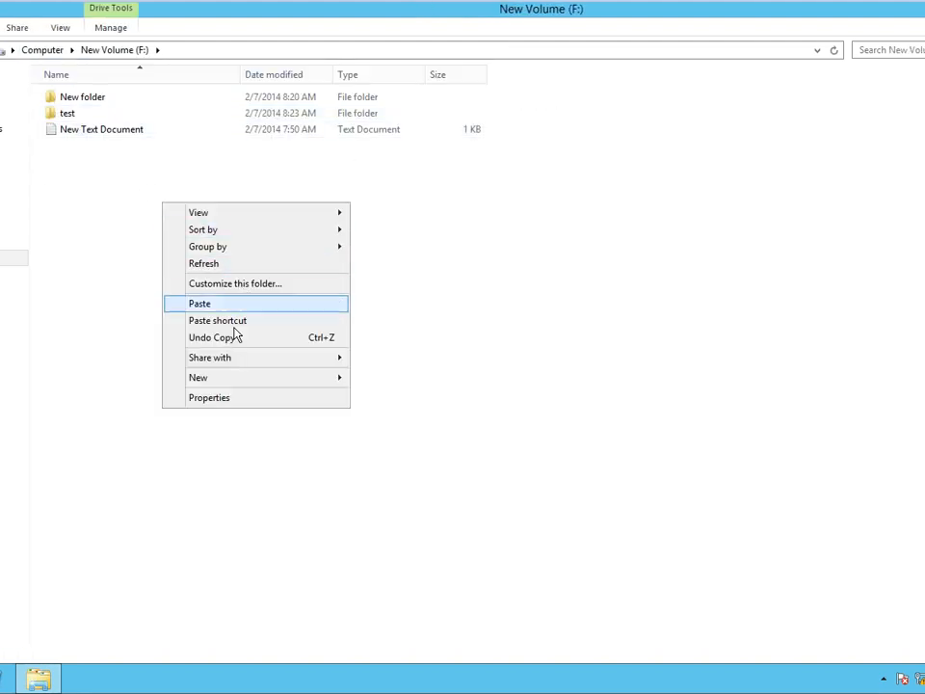
pyautogui.moveTo(277, 388)
pyautogui.click(429, 381)
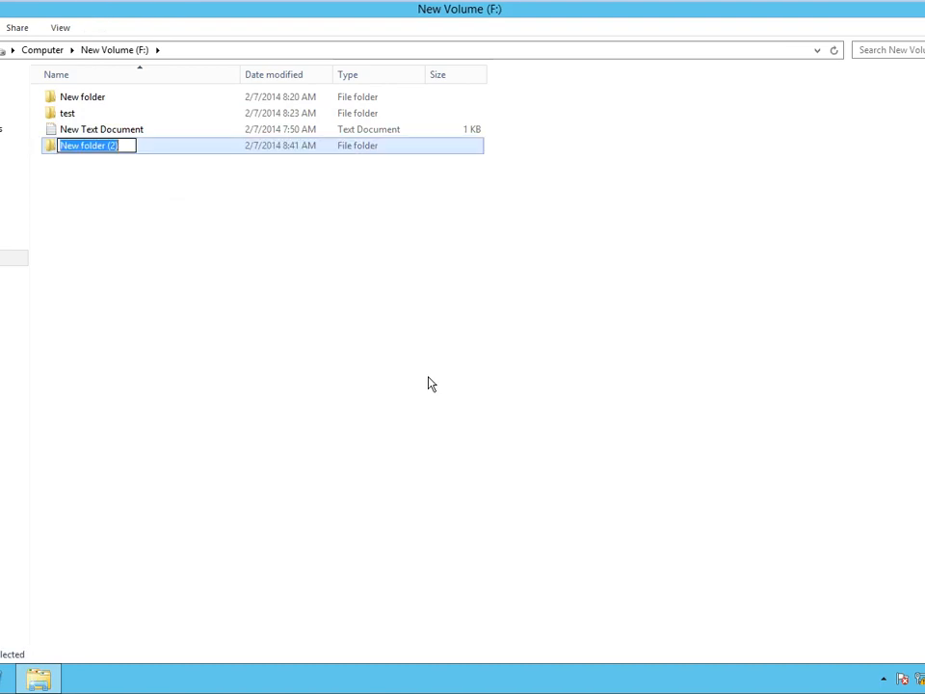
pyautogui.write('test1')
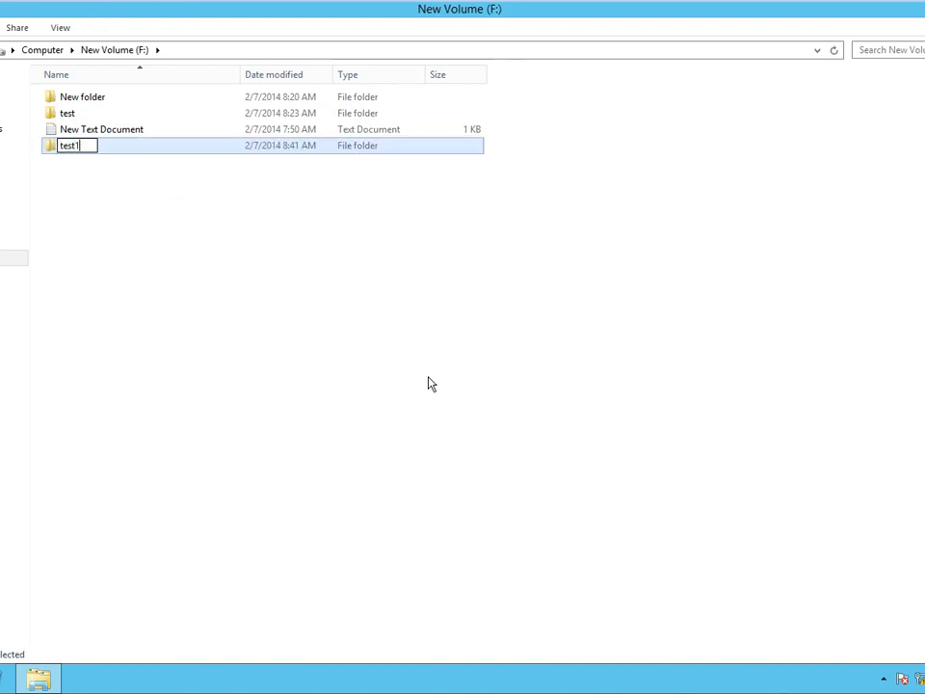
pyautogui.click(431, 384)
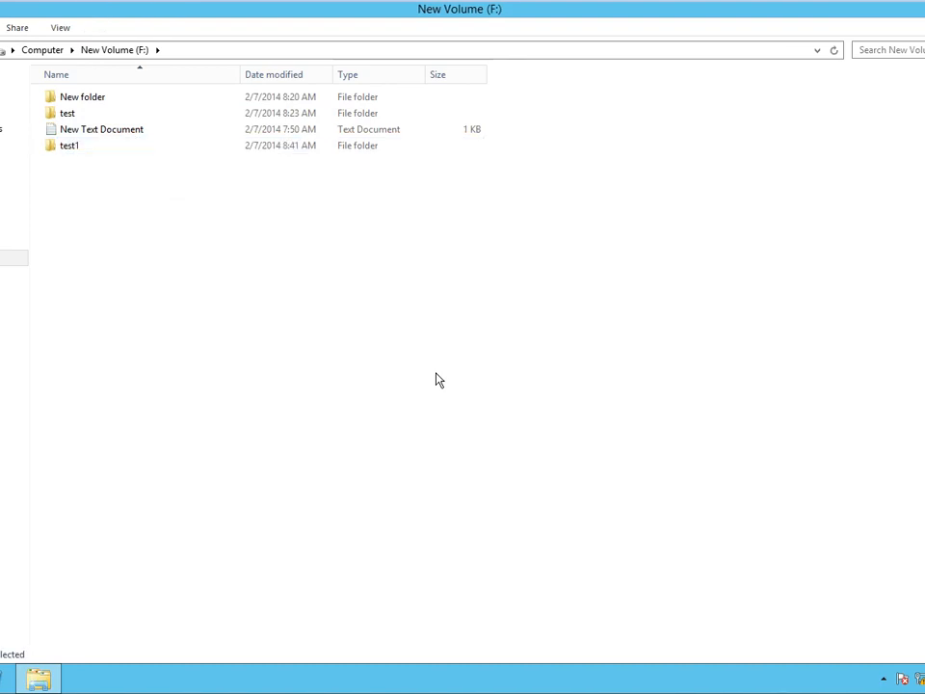
# Turn on sharing for test1 in its Advanced Sharing settings.
pyautogui.click(84, 153)
pyautogui.rightClick(85, 154)
pyautogui.click(153, 398)
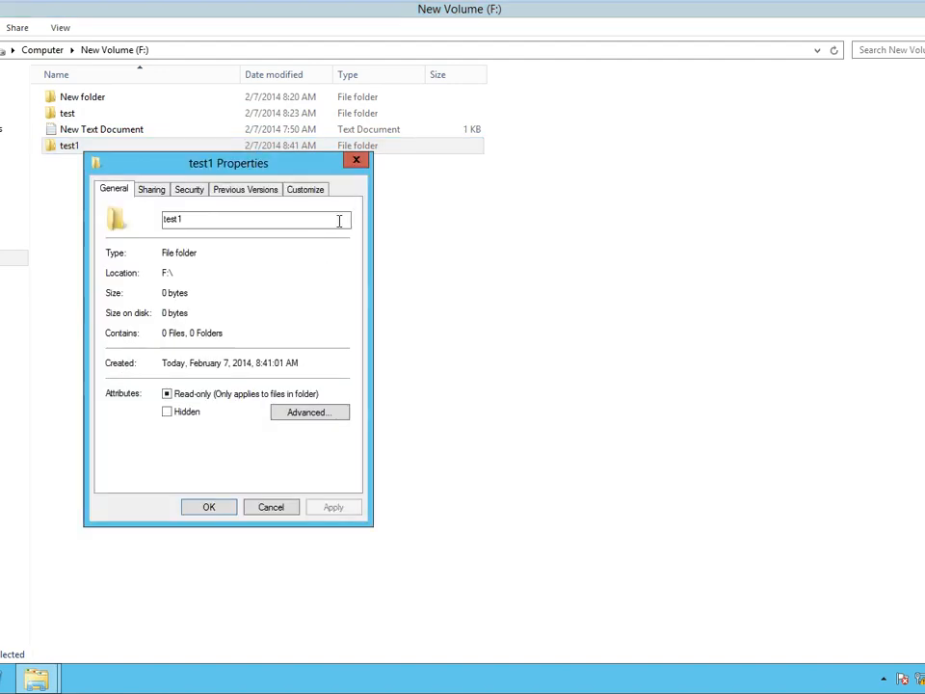
pyautogui.click(158, 190)
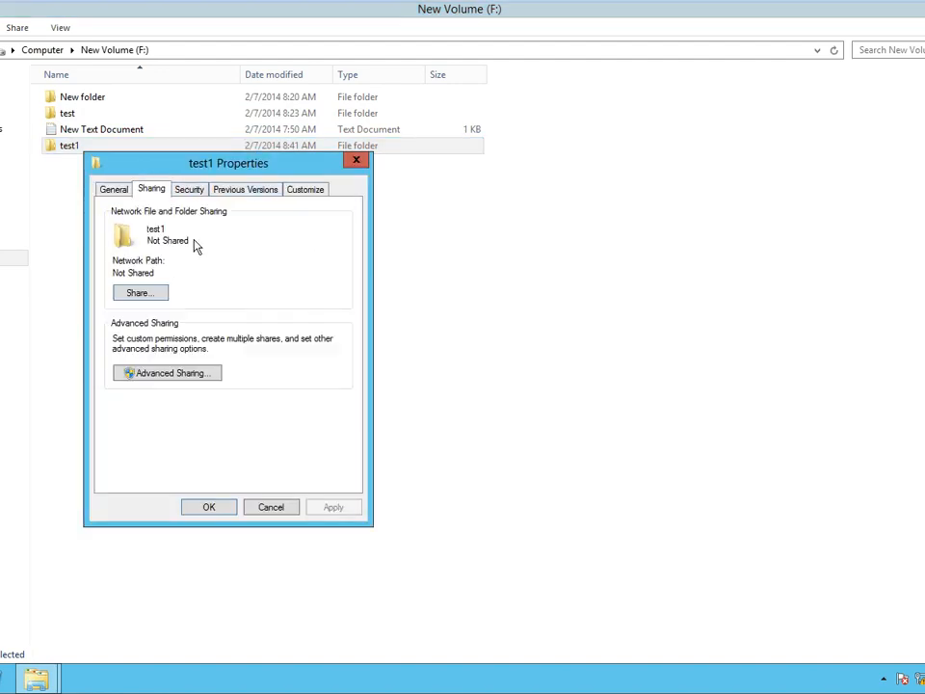
pyautogui.click(159, 373)
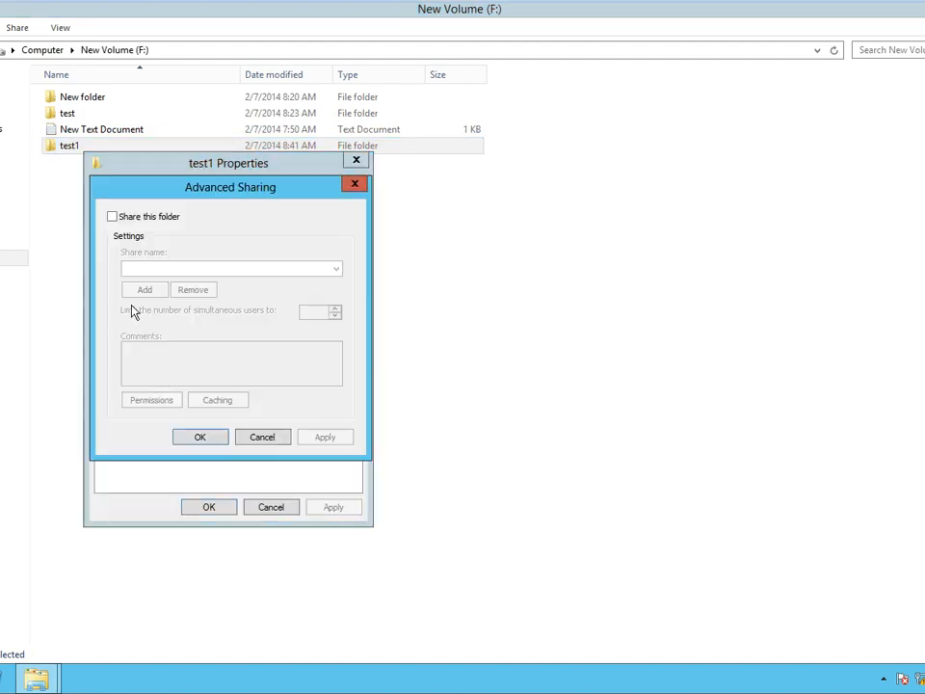
pyautogui.click(113, 220)
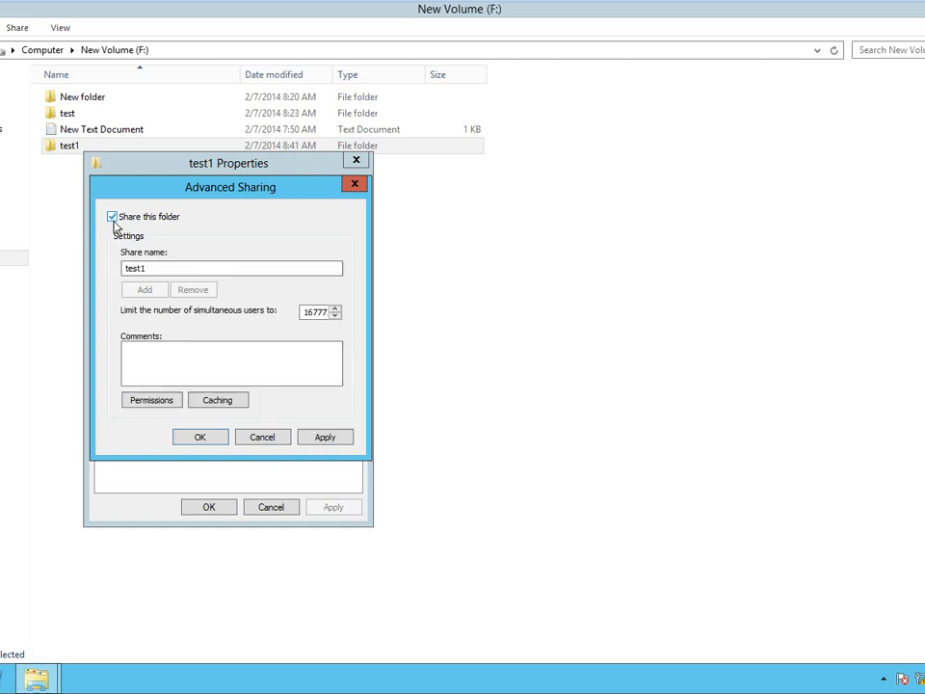
# Grant Everyone Full Control on the test1 share, confirm, and open the folder.
pyautogui.click(167, 403)
pyautogui.click(291, 387)
pyautogui.click(350, 520)
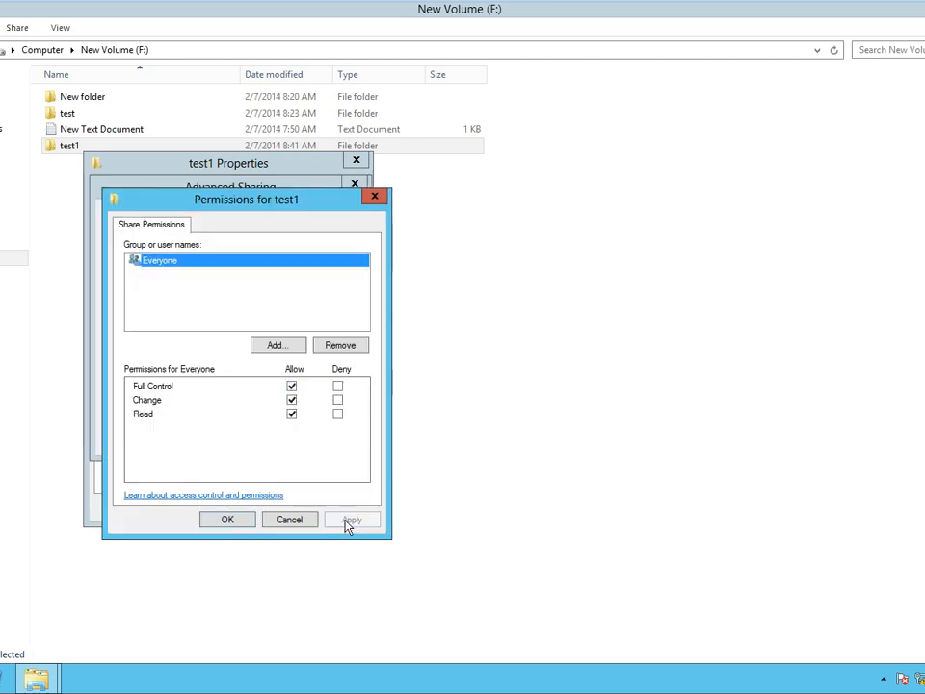
pyautogui.click(228, 519)
pyautogui.click(218, 439)
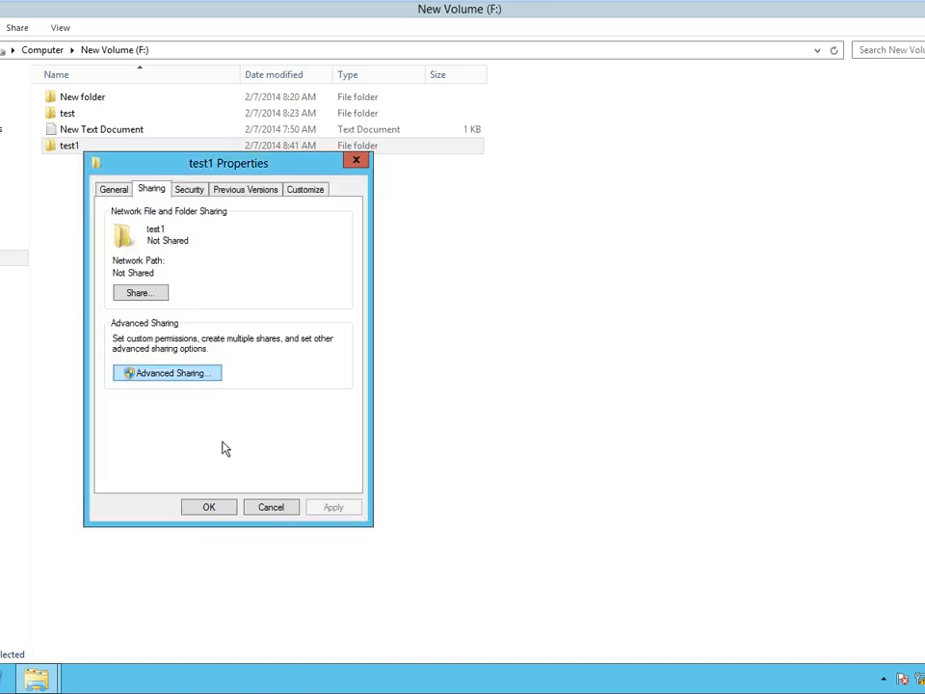
pyautogui.click(208, 503)
pyautogui.doubleClick(85, 155)
pyautogui.rightClick(223, 187)
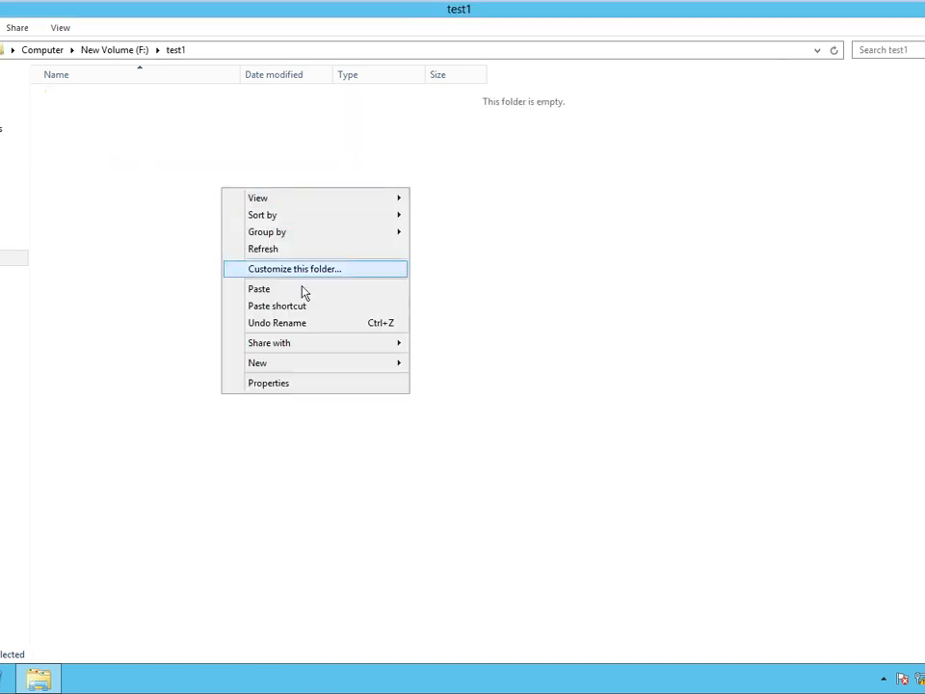
# Create New Rich Text Document and New Text Document in test1.
pyautogui.moveTo(363, 363)
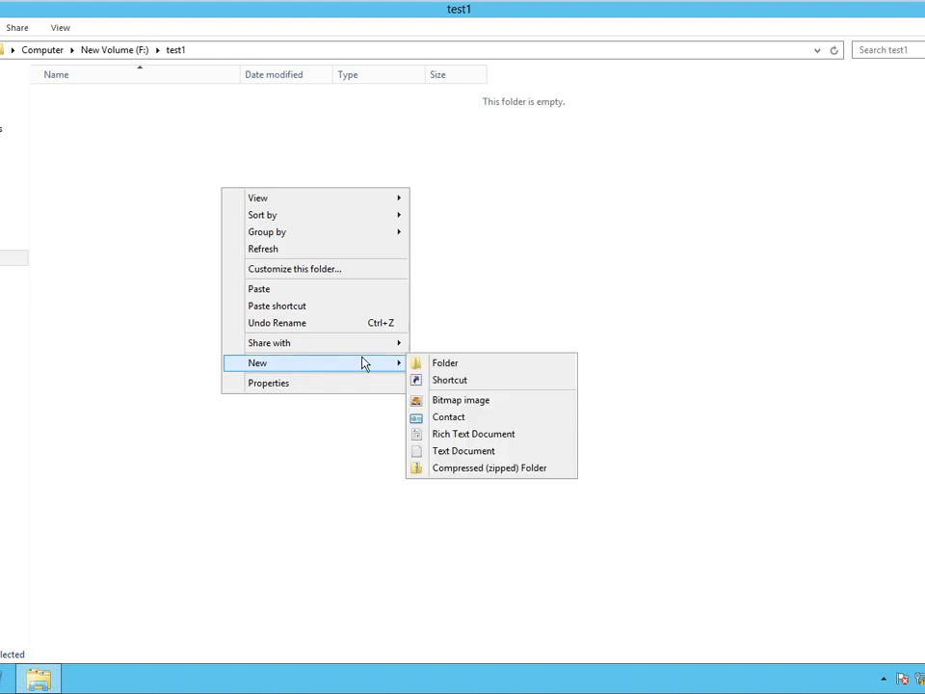
pyautogui.click(457, 435)
pyautogui.click(227, 277)
pyautogui.rightClick(226, 275)
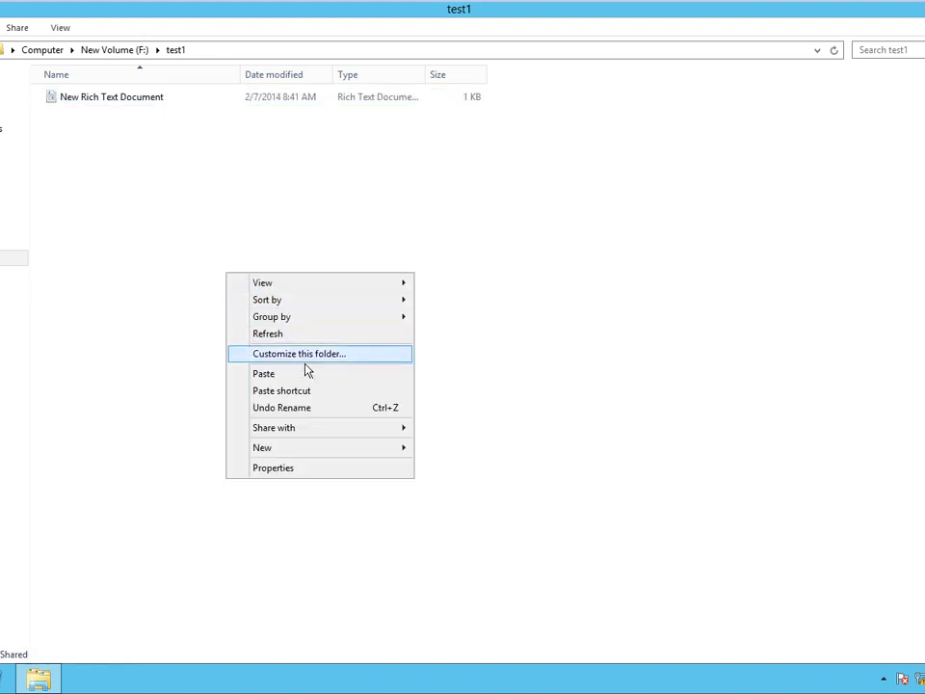
pyautogui.moveTo(289, 448)
pyautogui.click(453, 535)
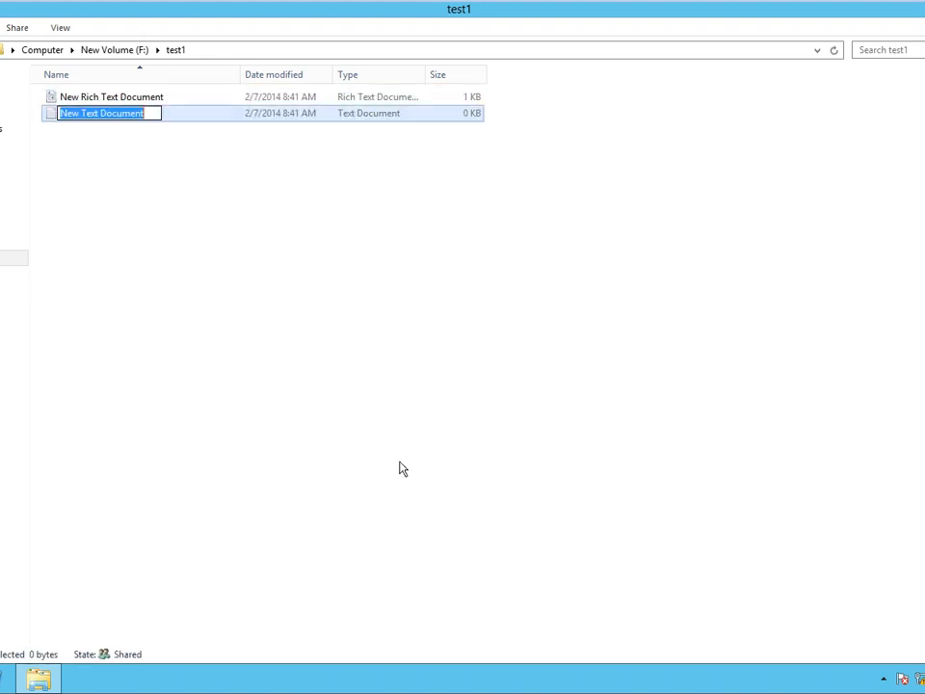
pyautogui.click(192, 262)
# Save New Text Document in Notepad and close it.
pyautogui.doubleClick(116, 117)
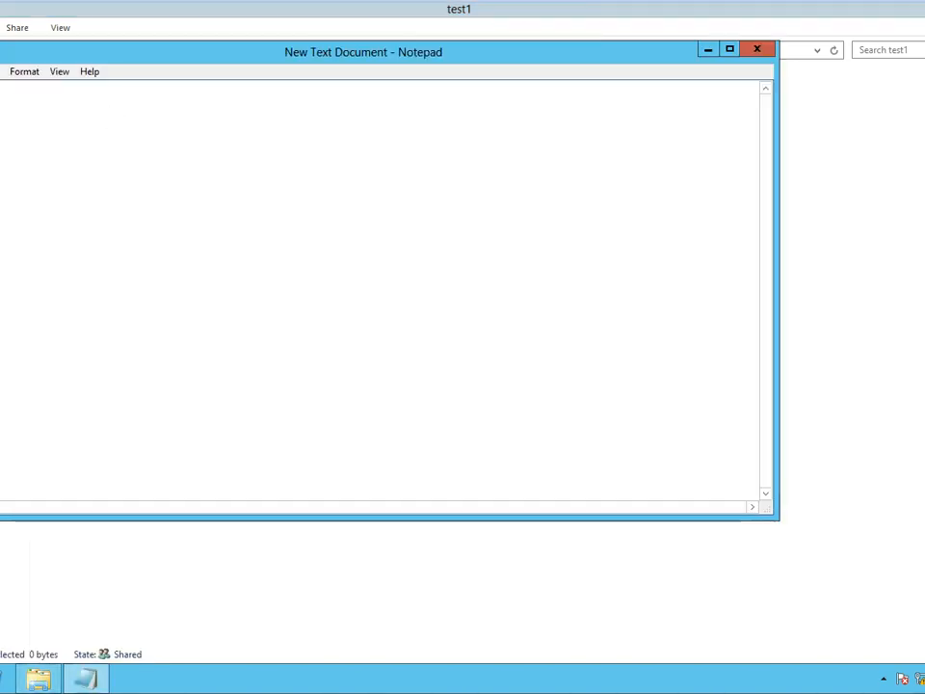
pyautogui.hotkey('alt', 'f')
pyautogui.press('Right')
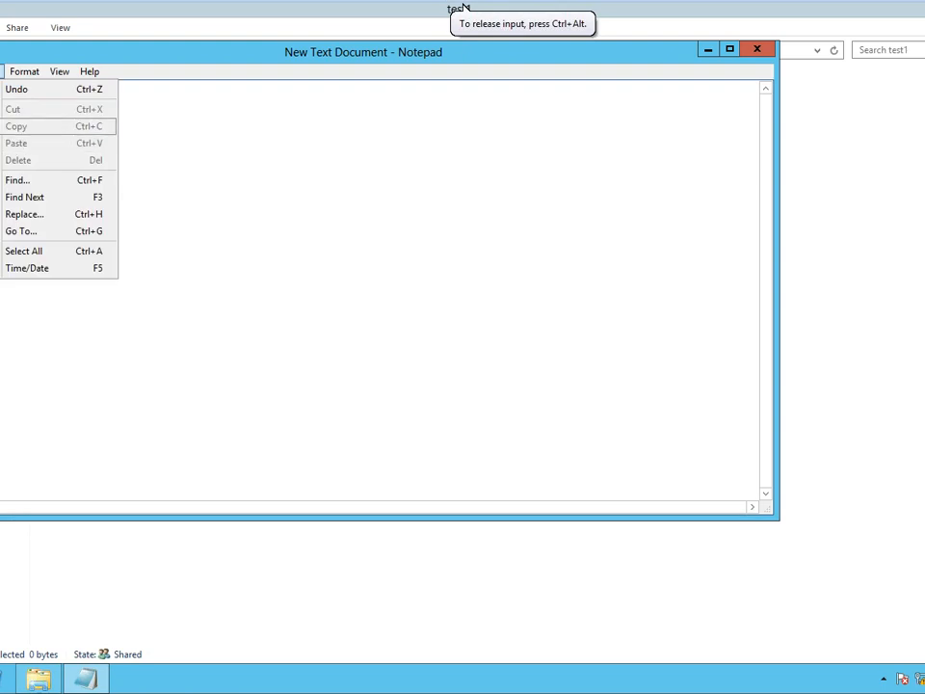
pyautogui.press('Left')
pyautogui.press('Down')
pyautogui.press('Down')
pyautogui.press('Down')
pyautogui.press('Return')
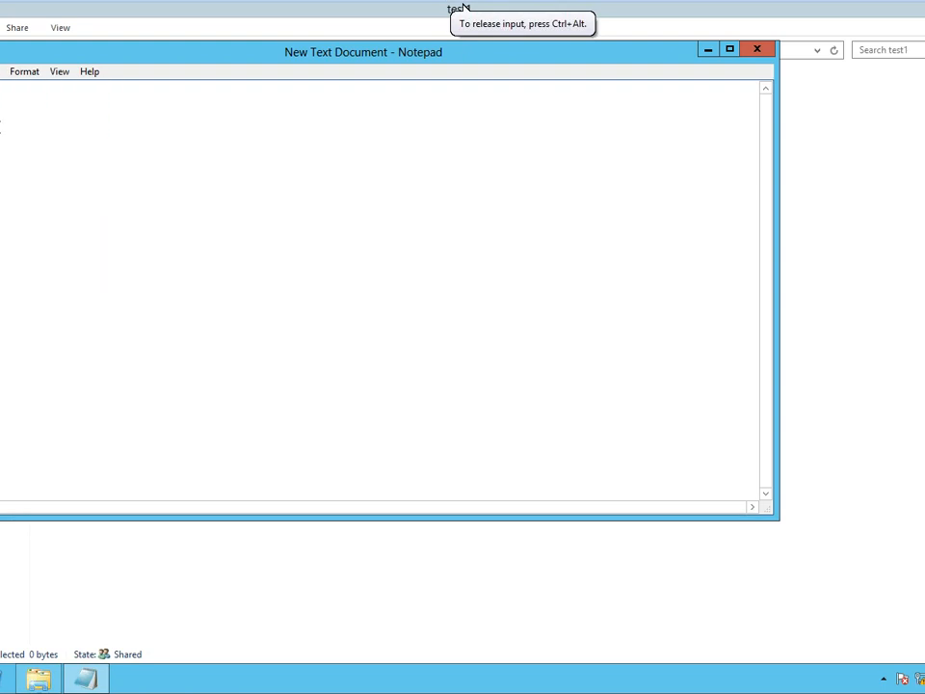
pyautogui.click(760, 55)
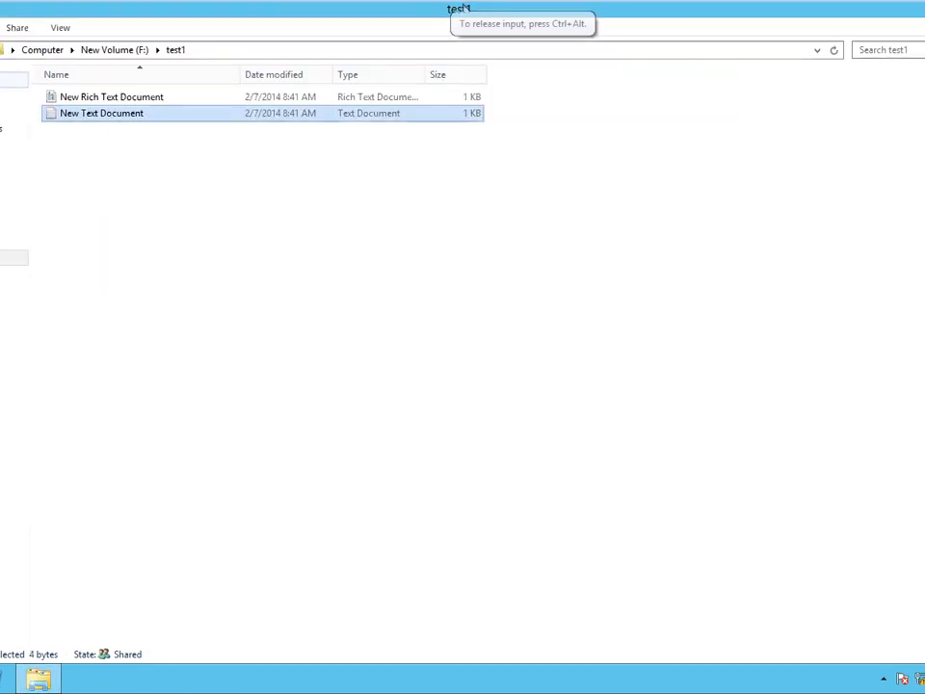
# Navigate back up to the Computer drive list.
pyautogui.hotkey('alt', 'Up')
pyautogui.hotkey('alt', 'Up')
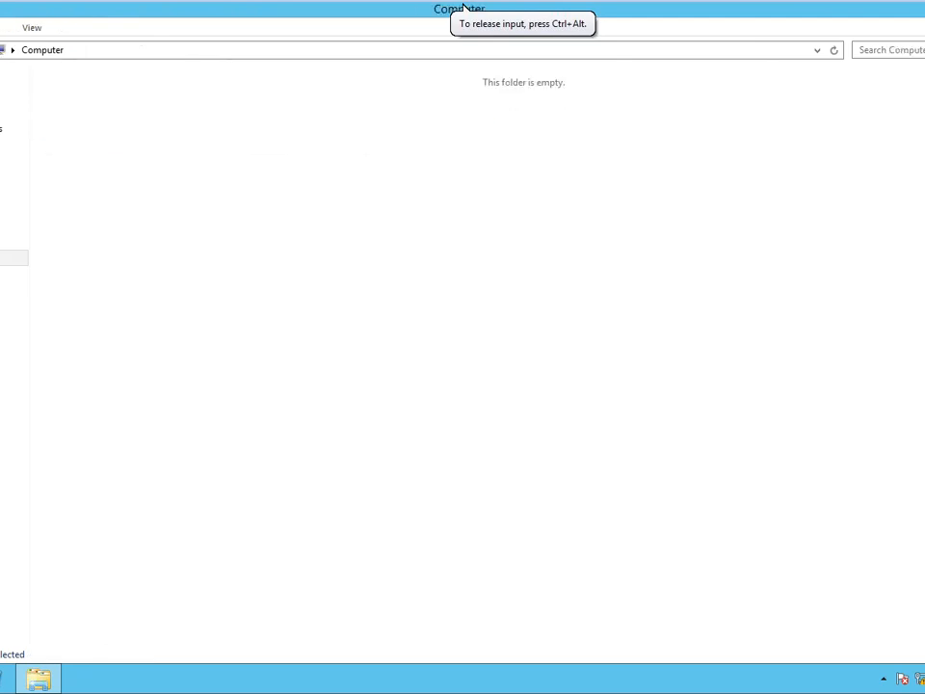
pyautogui.doubleClick(556, 125)
pyautogui.rightClick(557, 125)
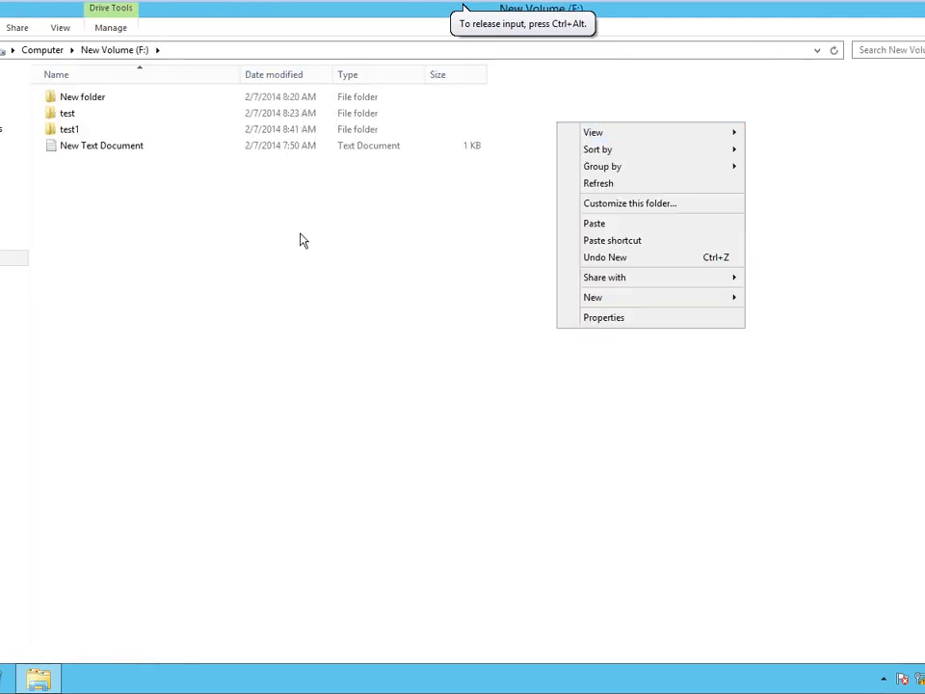
pyautogui.click(32, 60)
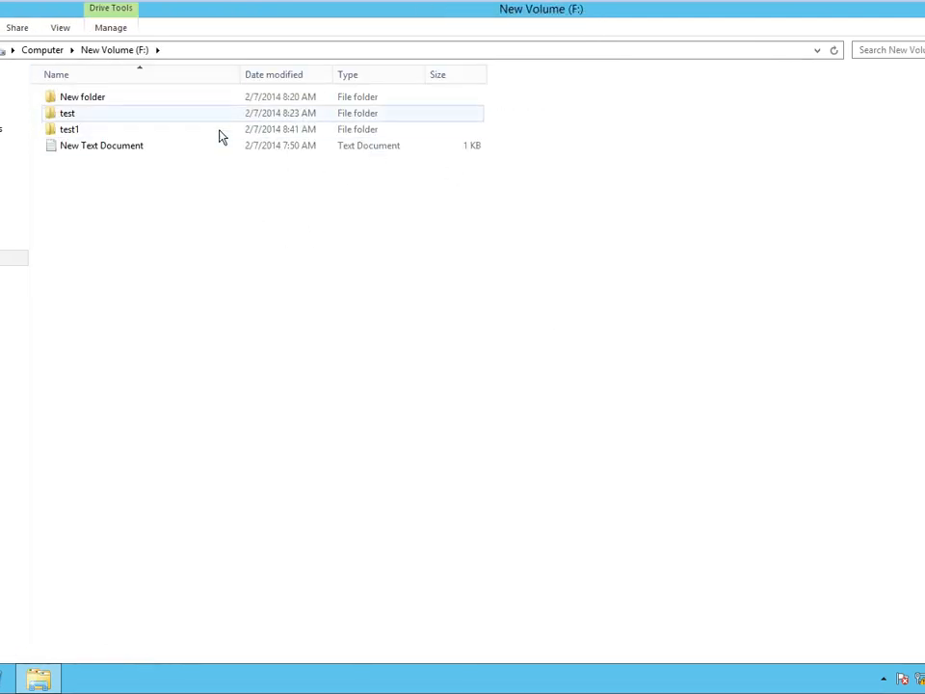
pyautogui.click(26, 53)
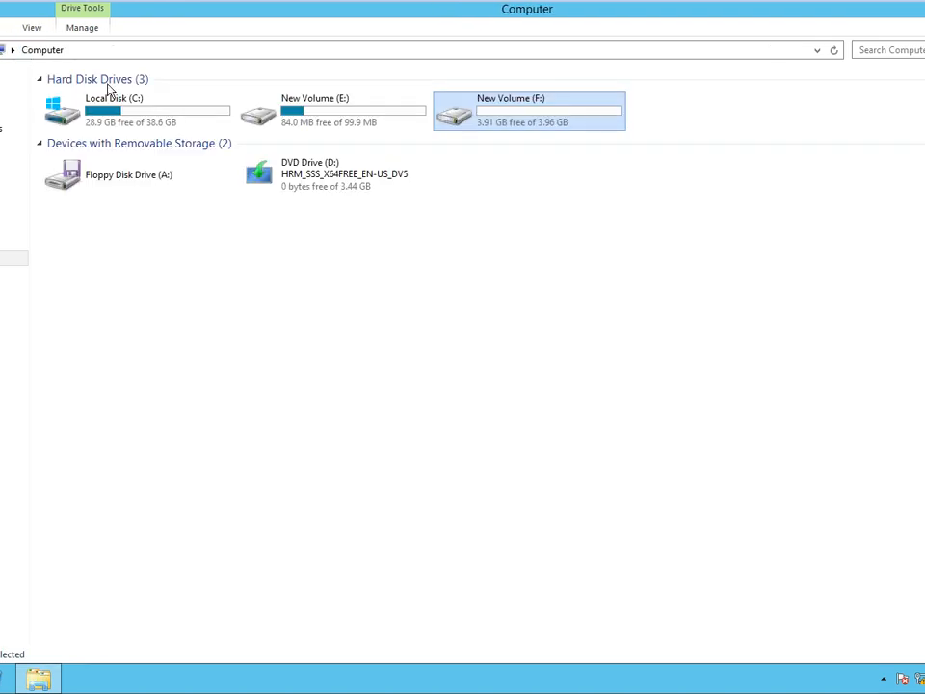
# Enable shadow copies on F: in its Properties, creating the 2/7/2014 8:41 AM copy.
pyautogui.rightClick(467, 130)
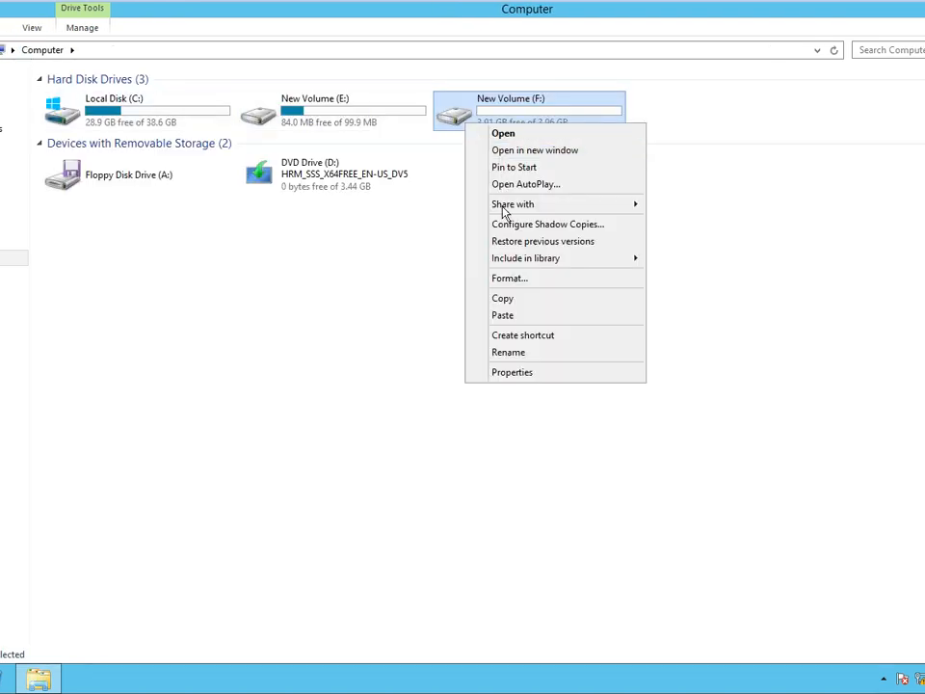
pyautogui.click(509, 373)
pyautogui.click(501, 163)
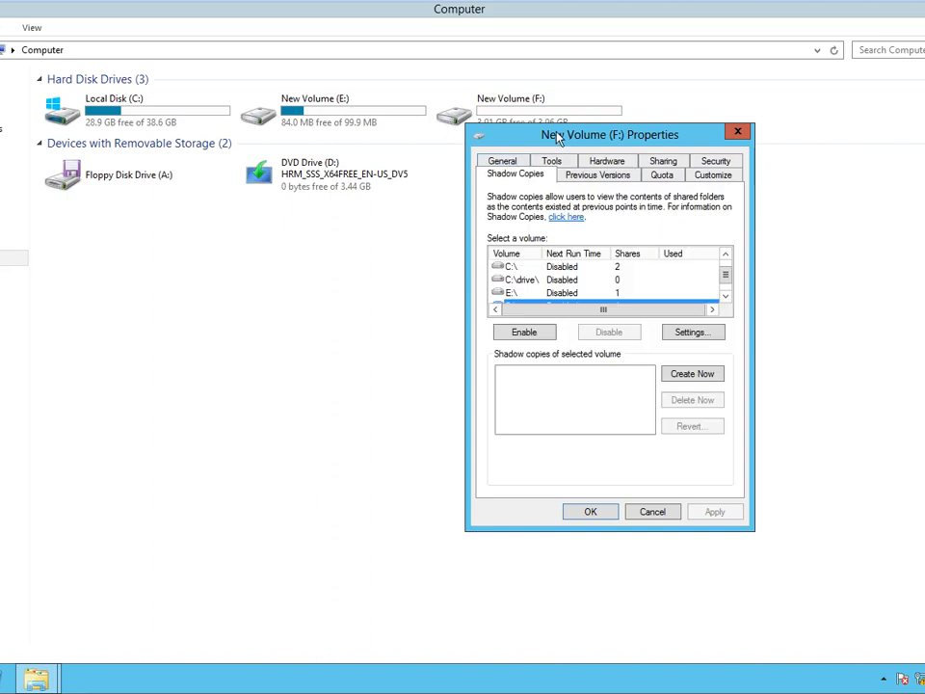
pyautogui.moveTo(557, 136); pyautogui.dragTo(114, 72)
pyautogui.press('Escape')
pyautogui.click(114, 74)
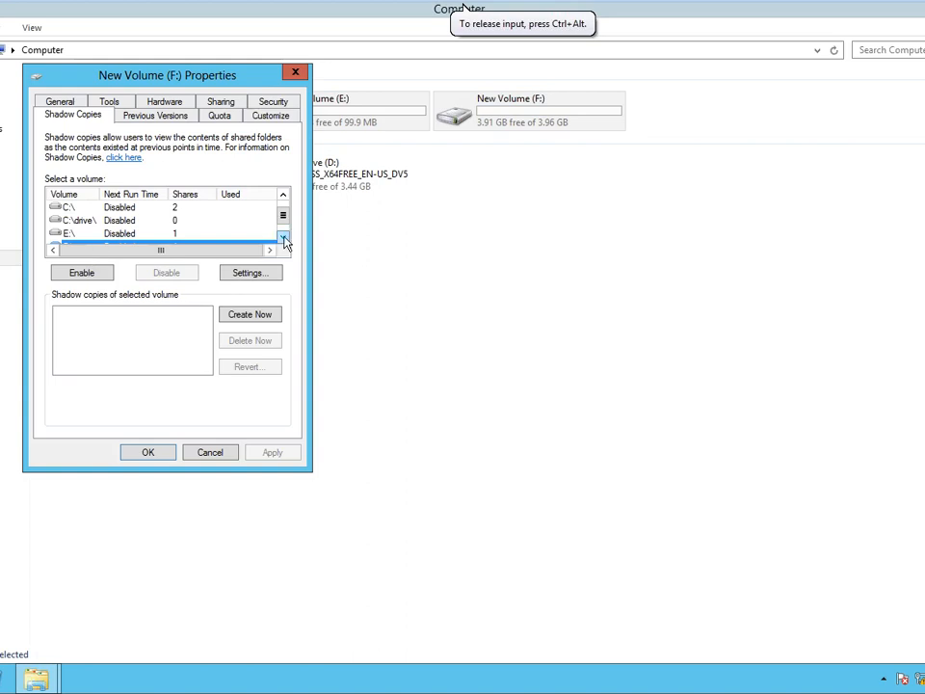
pyautogui.click(283, 237)
pyautogui.click(97, 273)
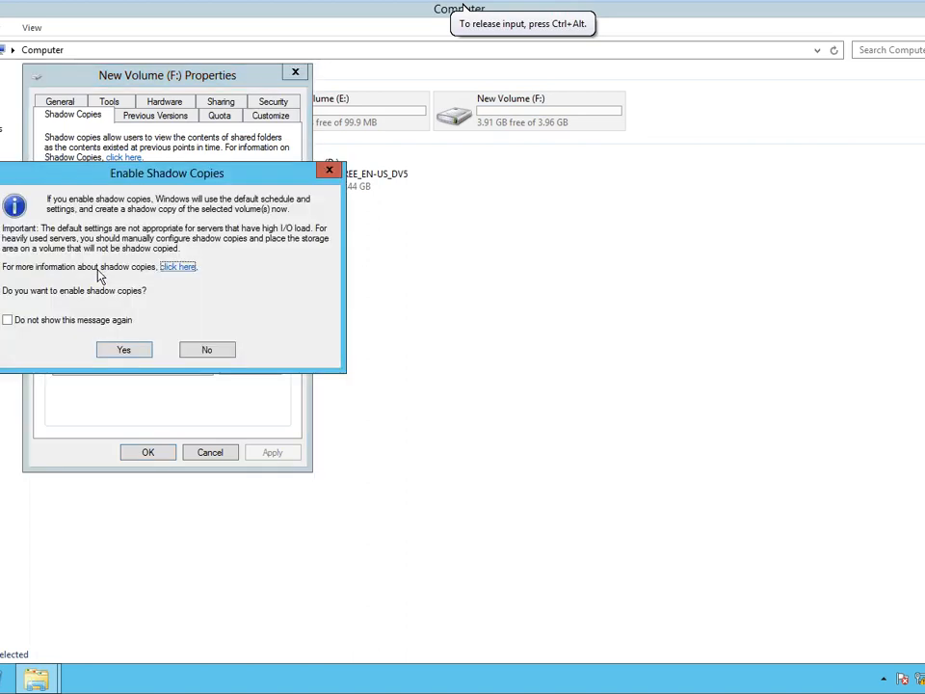
pyautogui.click(125, 351)
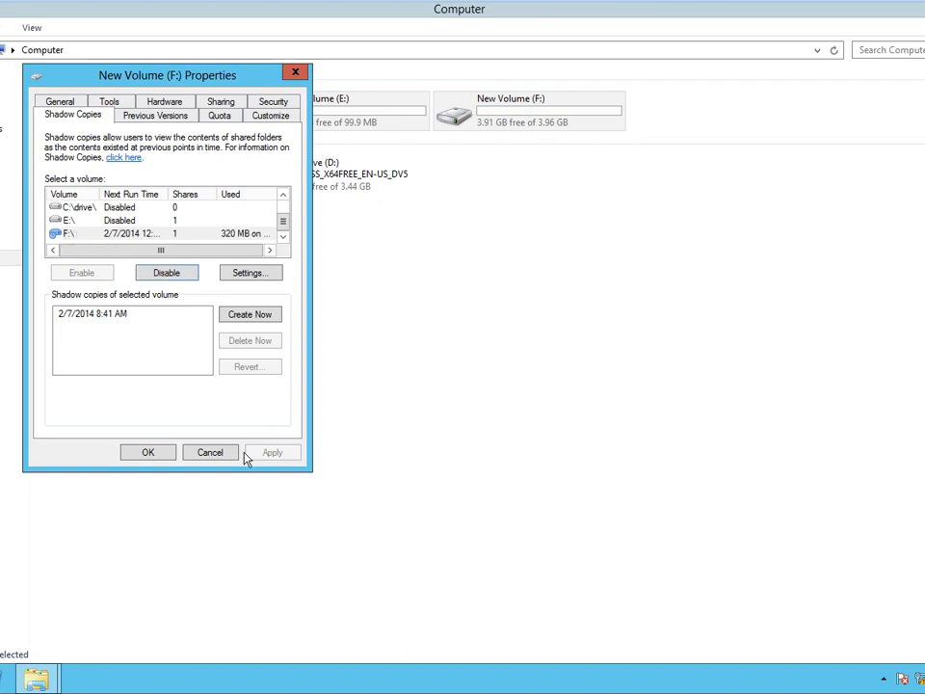
pyautogui.click(161, 453)
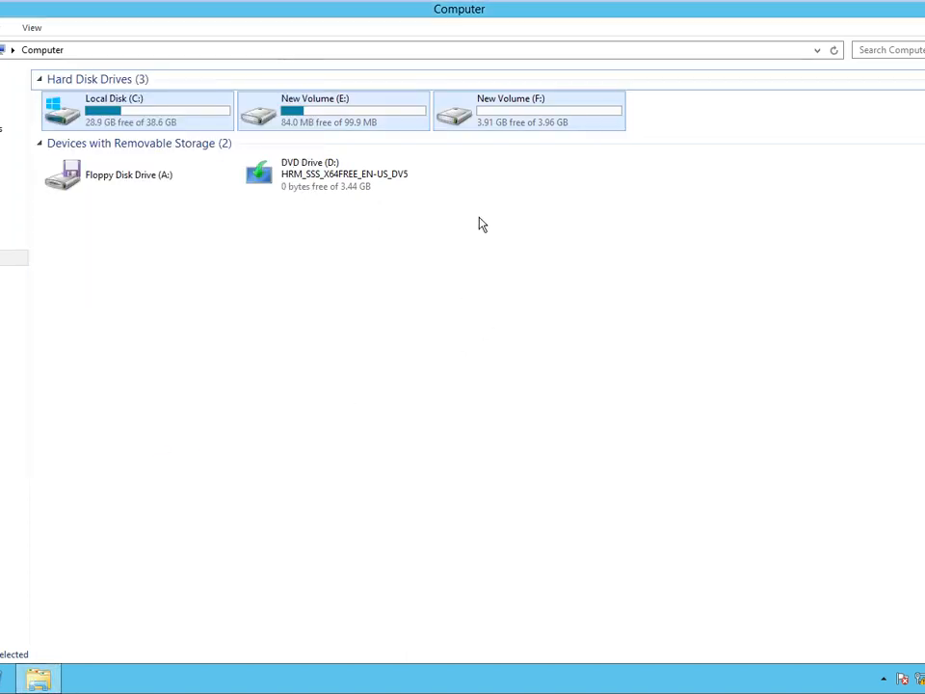
# Permanently delete New Text Document from F:\test1.
pyautogui.doubleClick(483, 130)
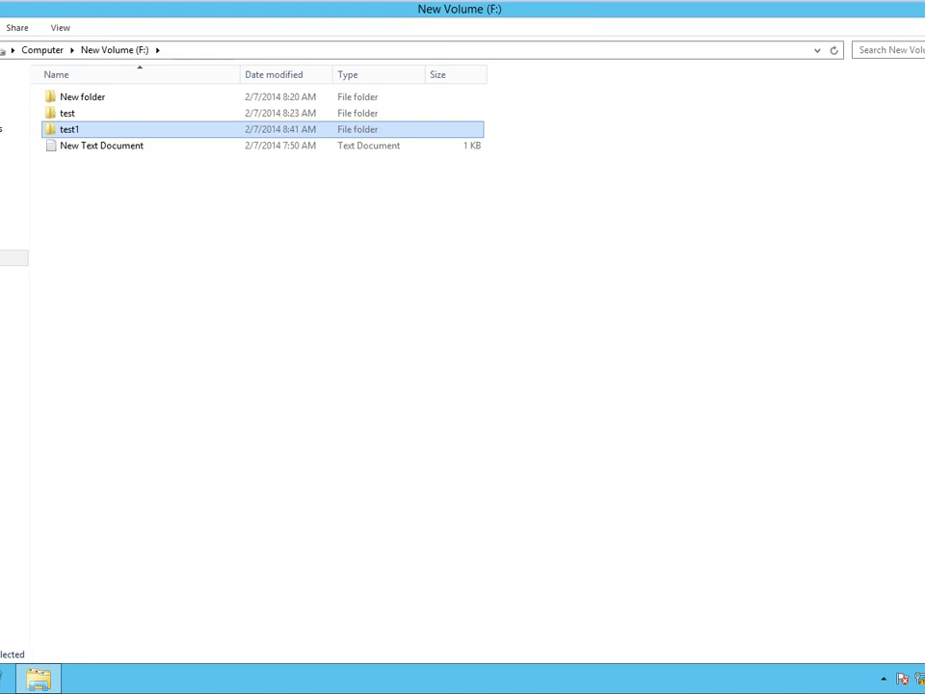
pyautogui.hotkey('alt', 'Left')
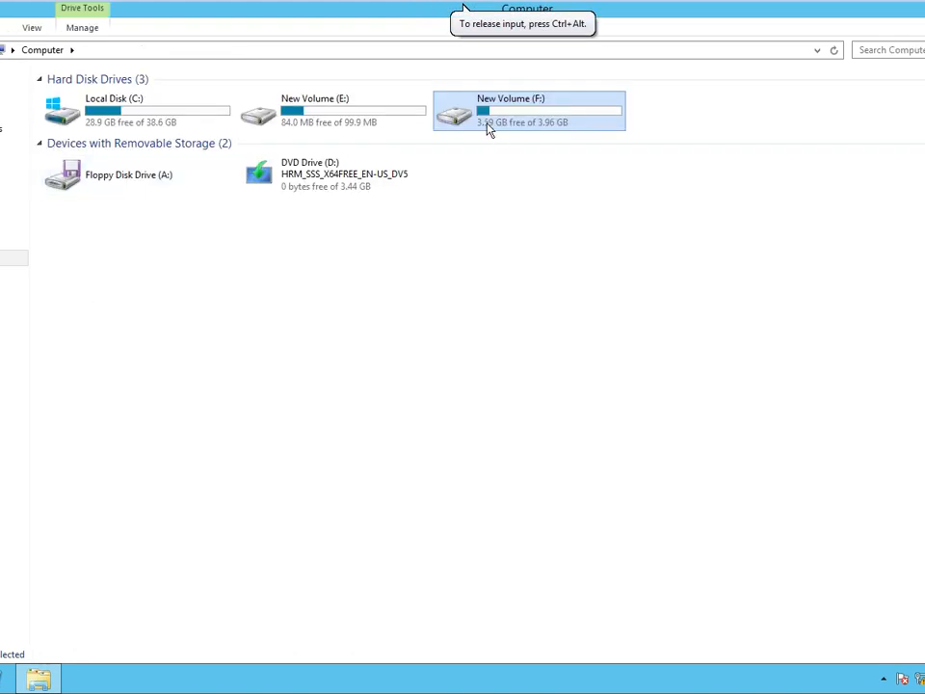
pyautogui.doubleClick(489, 130)
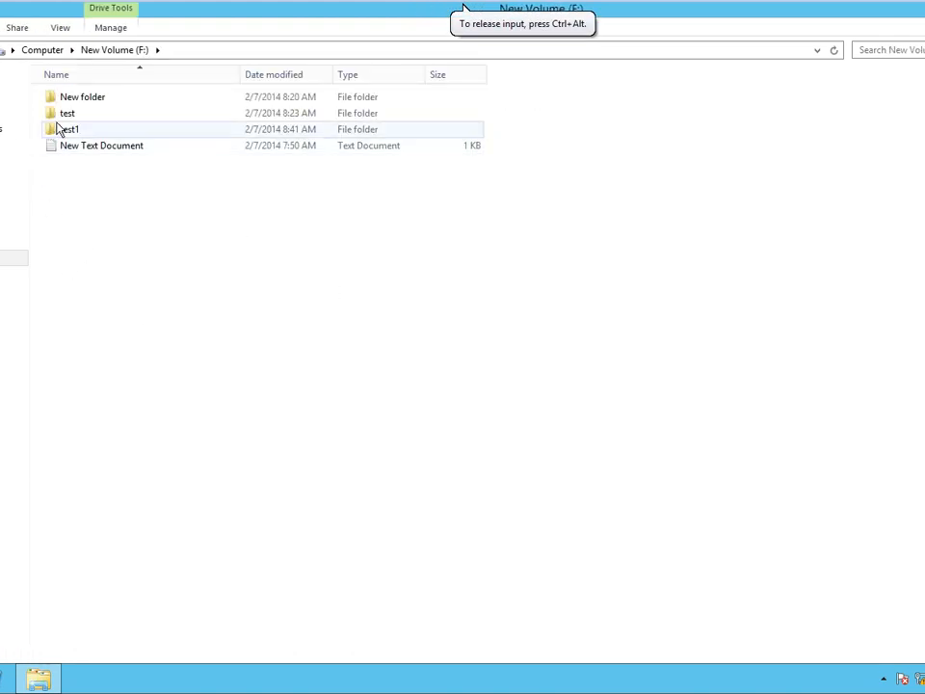
pyautogui.click(68, 133)
pyautogui.doubleClick(68, 133)
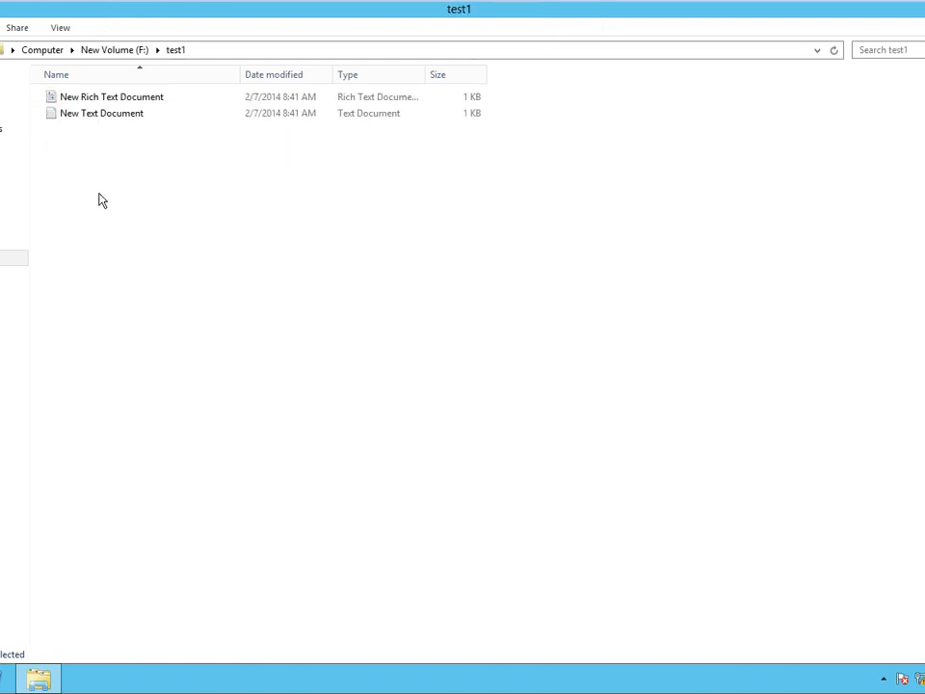
pyautogui.click(110, 119)
pyautogui.hotkey('shift', 'Delete')
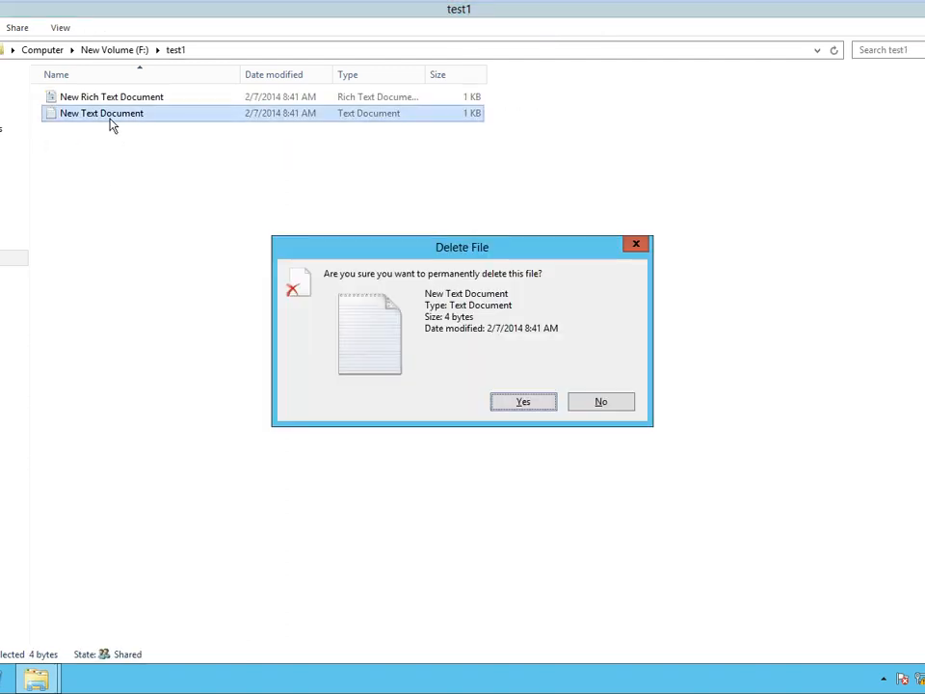
pyautogui.press('Return')
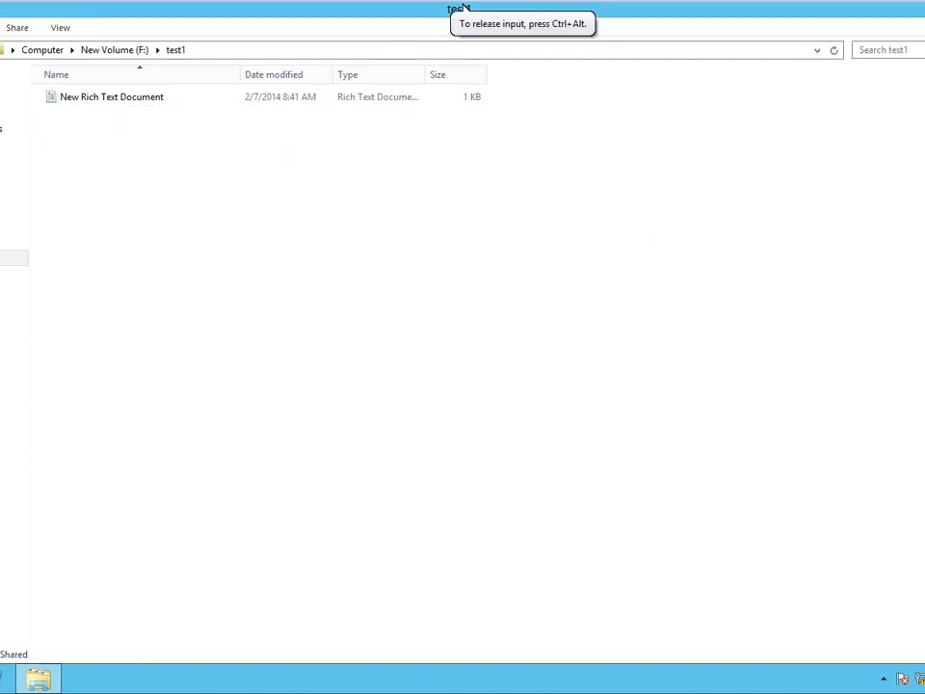
# Restore test1 from its previous version and reopen it to check the files.
pyautogui.press('BackSpace')
pyautogui.rightClick(87, 136)
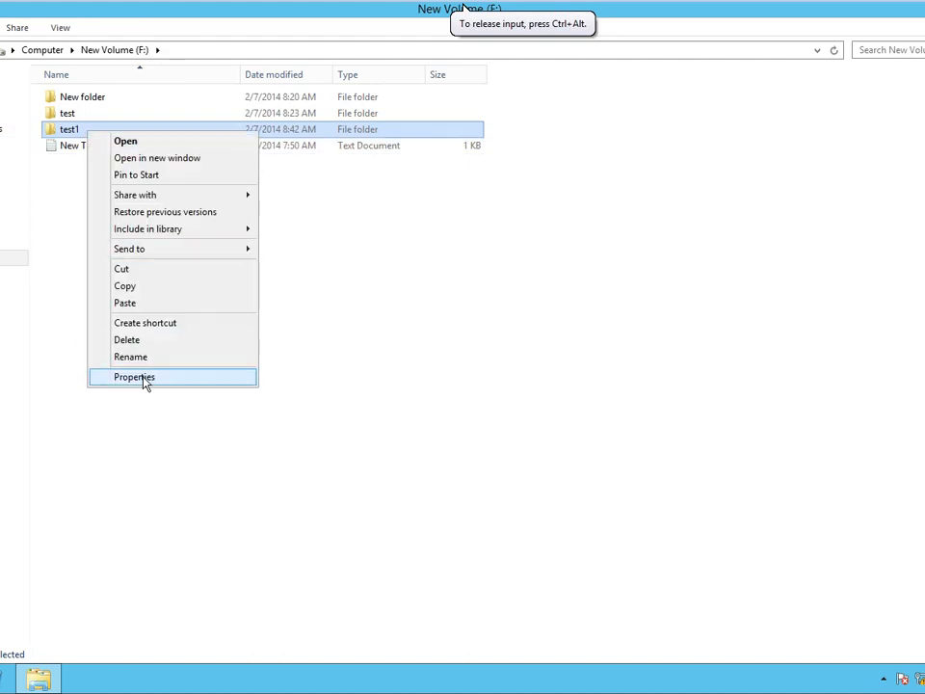
pyautogui.click(144, 379)
pyautogui.click(256, 170)
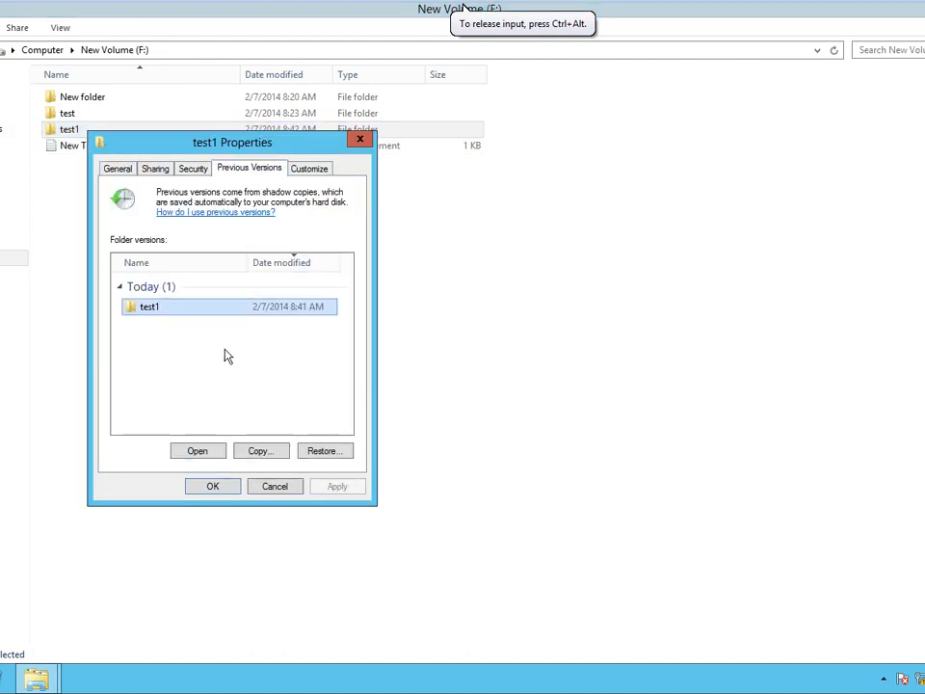
pyautogui.click(311, 453)
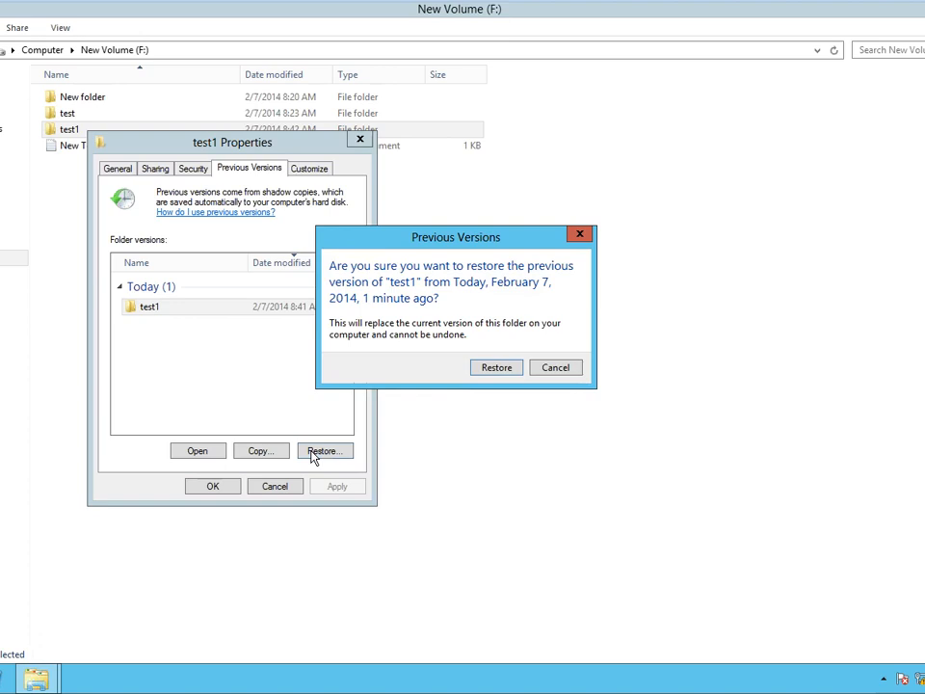
pyautogui.click(488, 367)
pyautogui.click(558, 345)
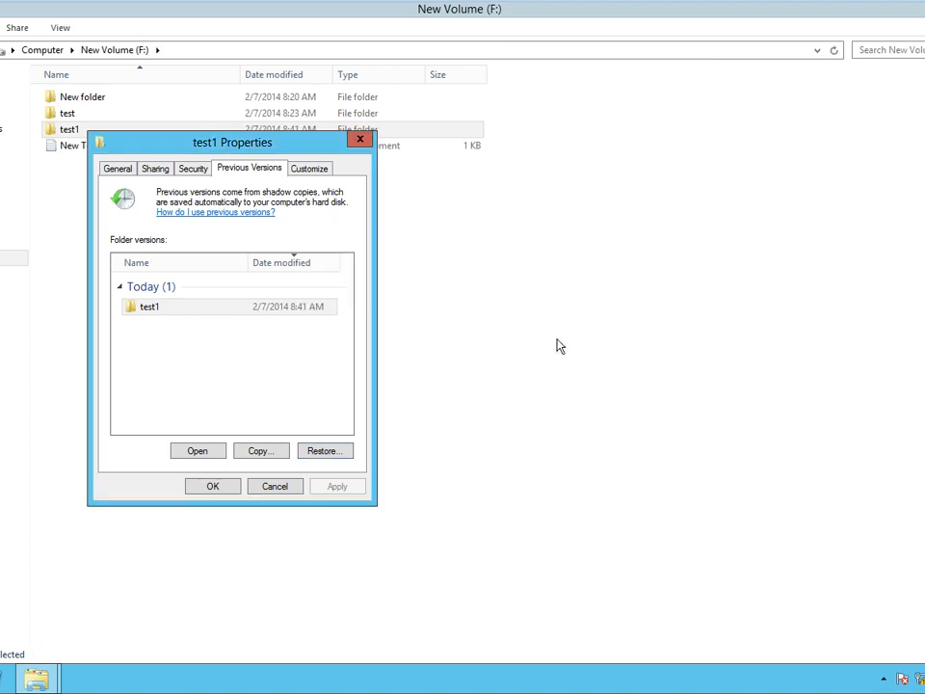
pyautogui.click(207, 487)
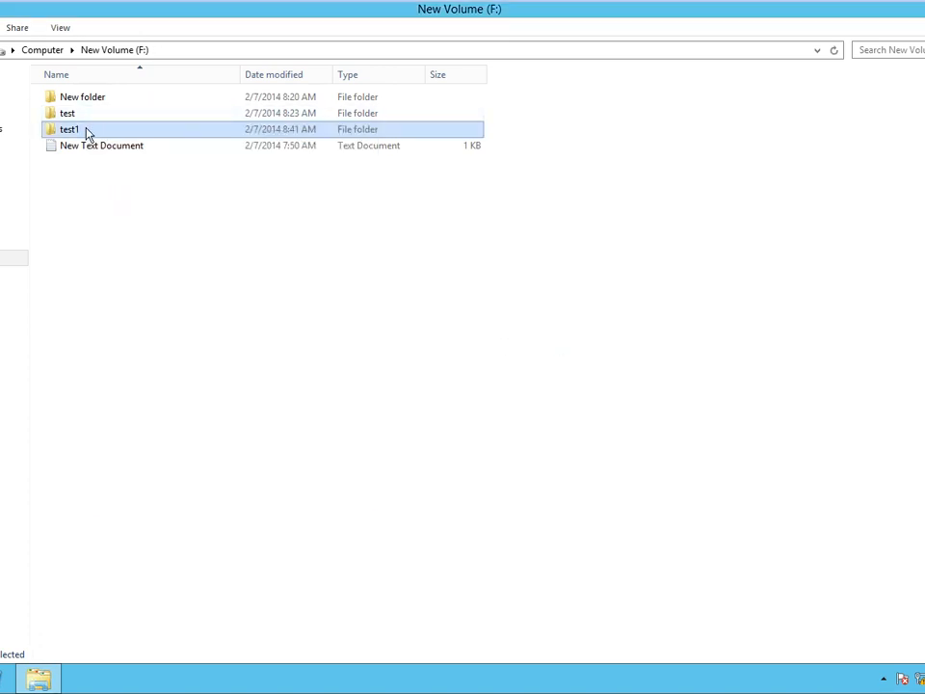
pyautogui.doubleClick(87, 133)
pyautogui.press('BackSpace')
pyautogui.press('super')
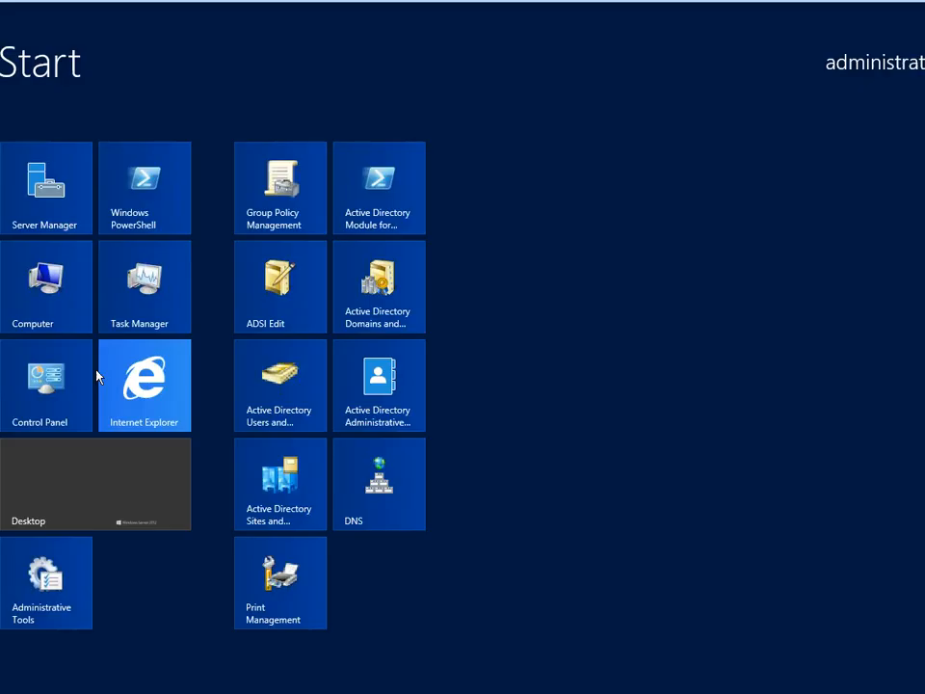
pyautogui.press('super+r')
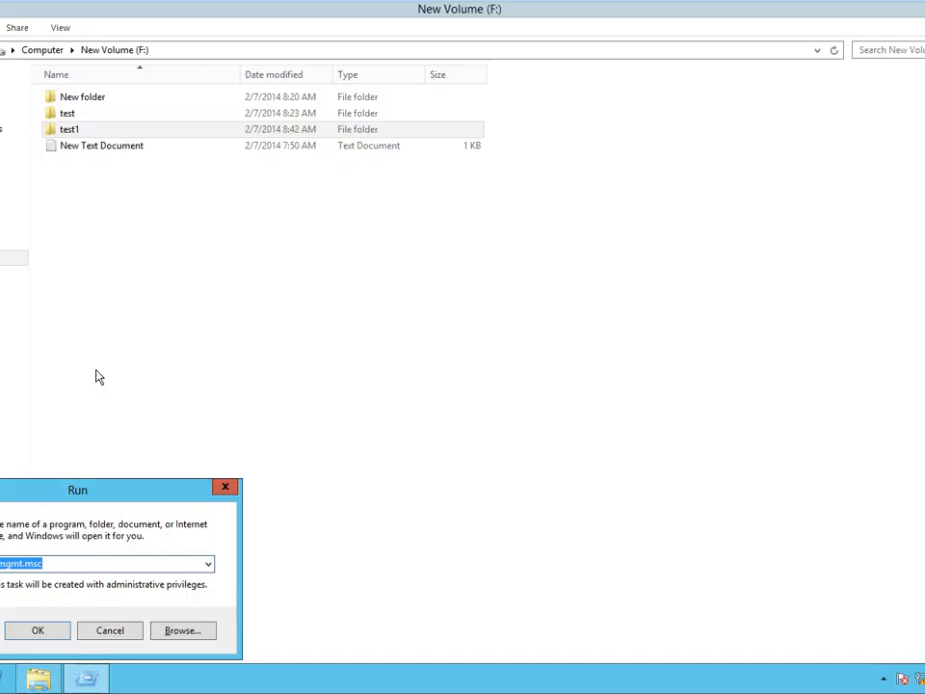
pyautogui.write('\\\\')
pyautogui.press('Down')
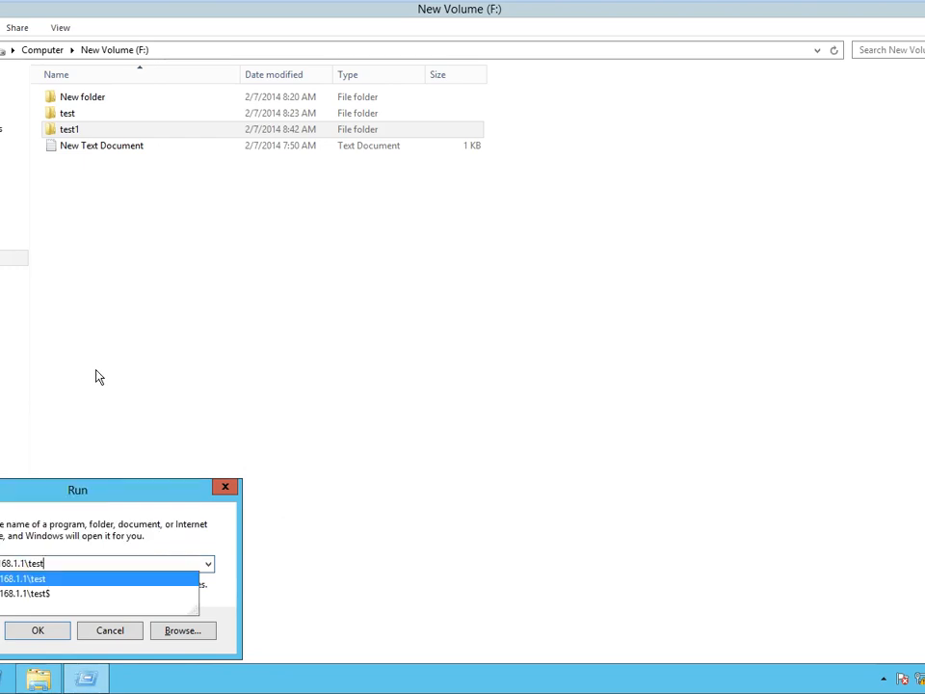
pyautogui.press('BackSpace')
pyautogui.press('BackSpace')
pyautogui.press('BackSpace')
pyautogui.press('BackSpace')
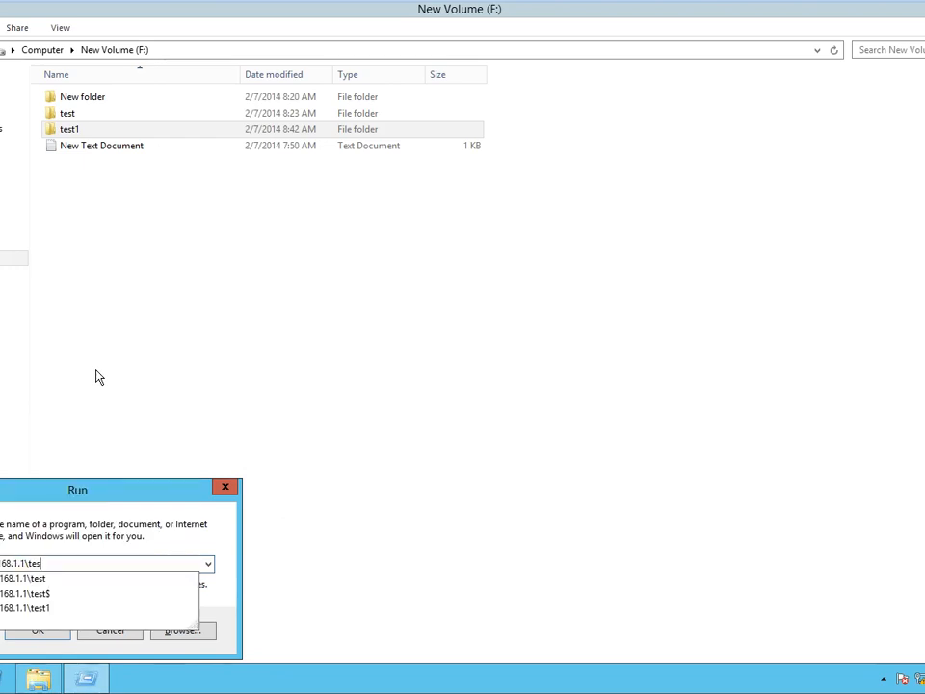
pyautogui.press('Return')
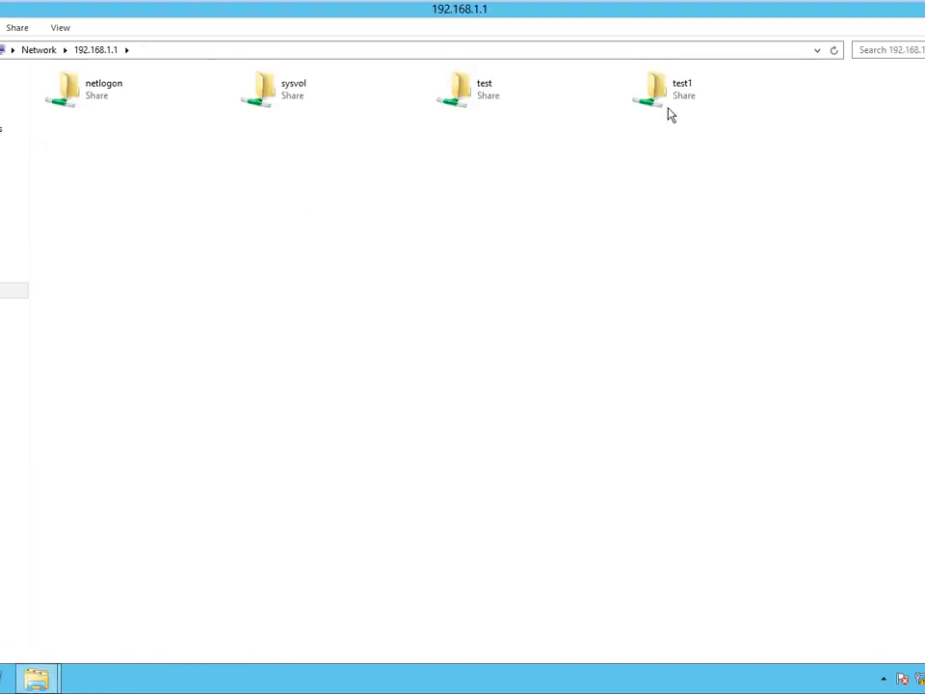
pyautogui.rightClick(668, 101)
pyautogui.click(720, 260)
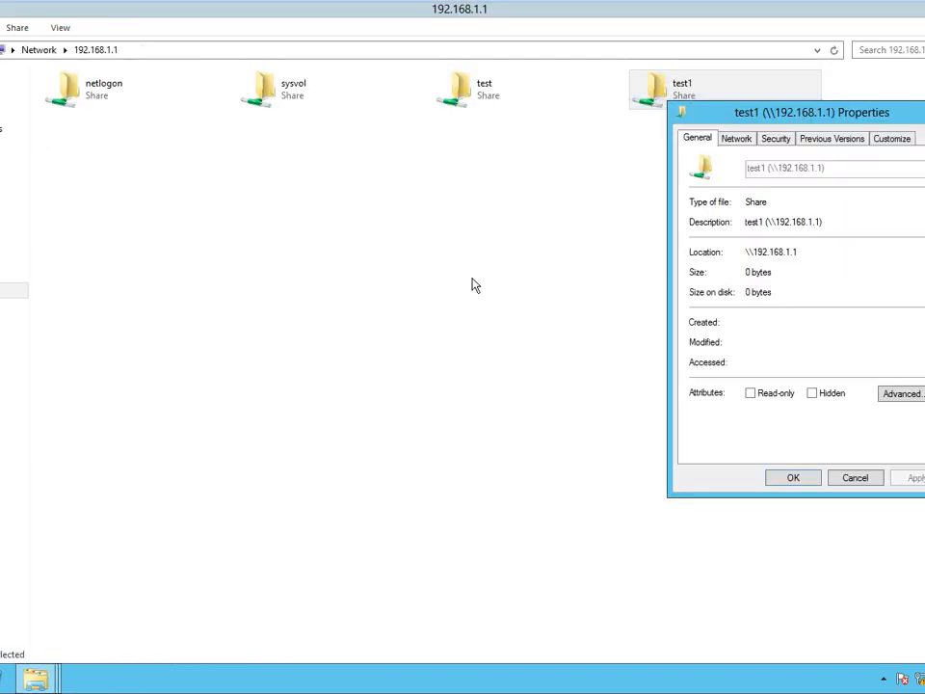
pyautogui.moveTo(808, 120); pyautogui.dragTo(113, 89)
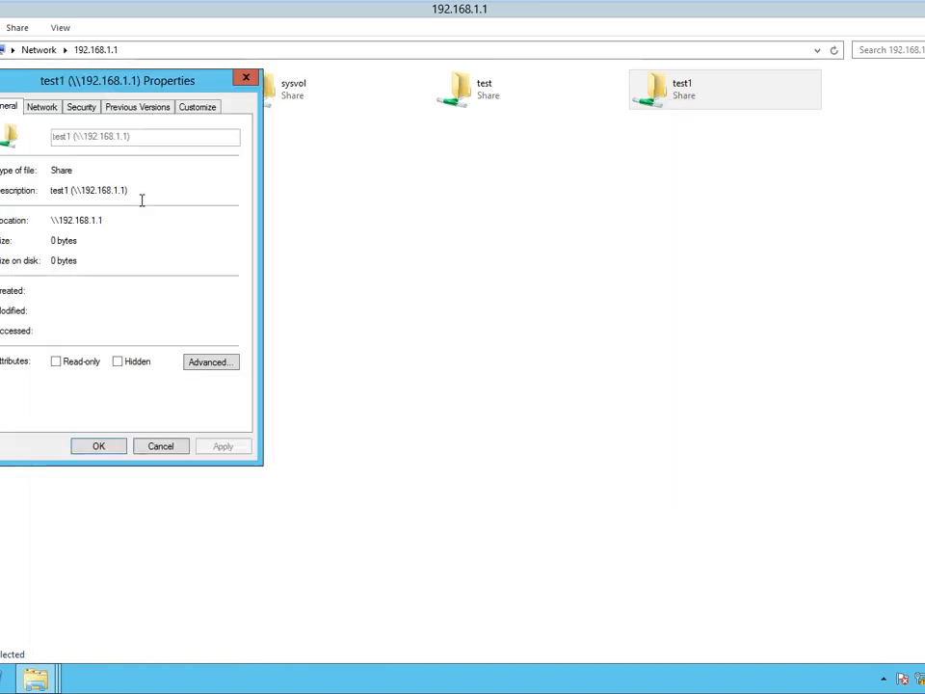
pyautogui.click(132, 109)
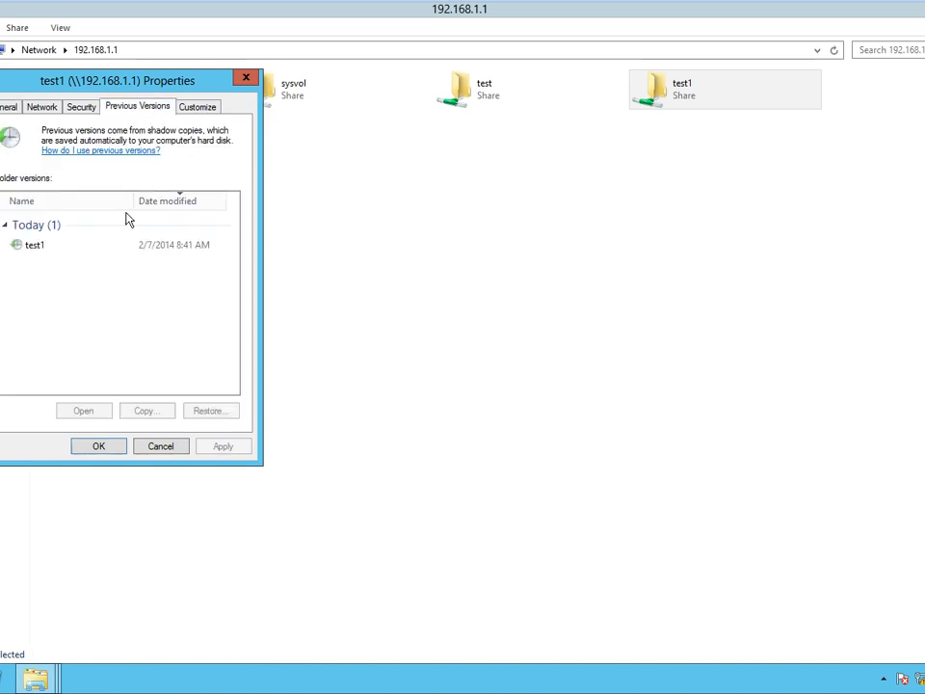
pyautogui.click(80, 245)
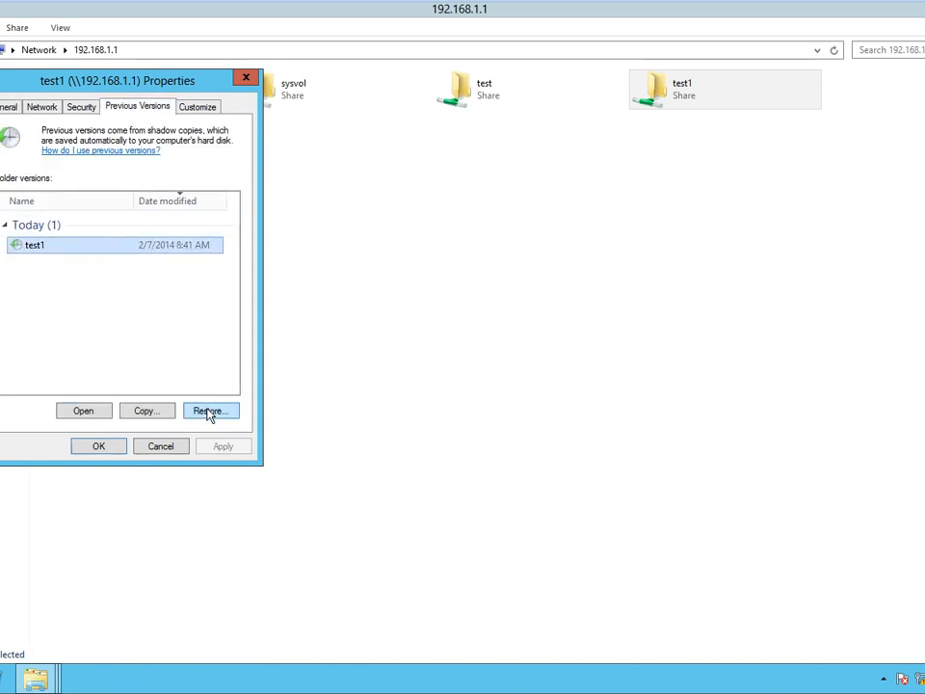
pyautogui.click(174, 448)
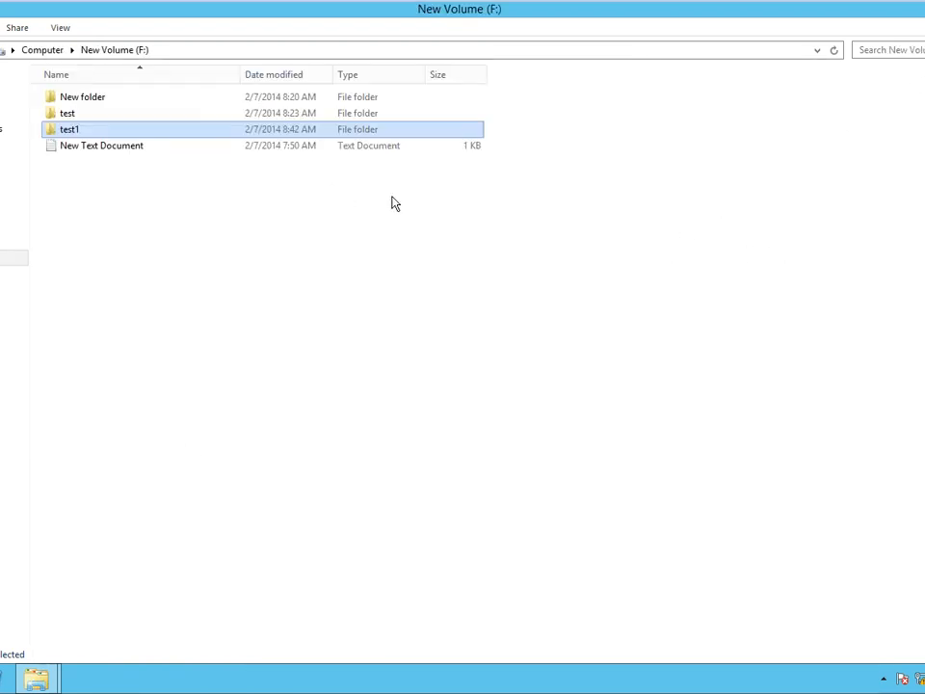
# Open the shadow copy Schedule for F: from the drive's properties.
pyautogui.hotkey('alt', 'Up')
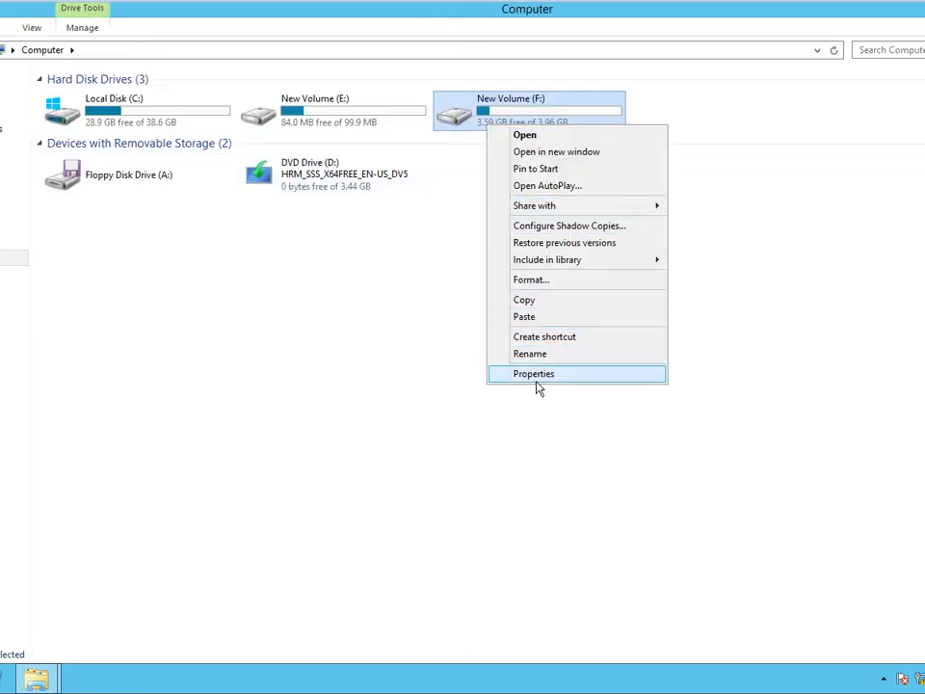
pyautogui.click(535, 374)
pyautogui.moveTo(651, 146); pyautogui.dragTo(208, 82)
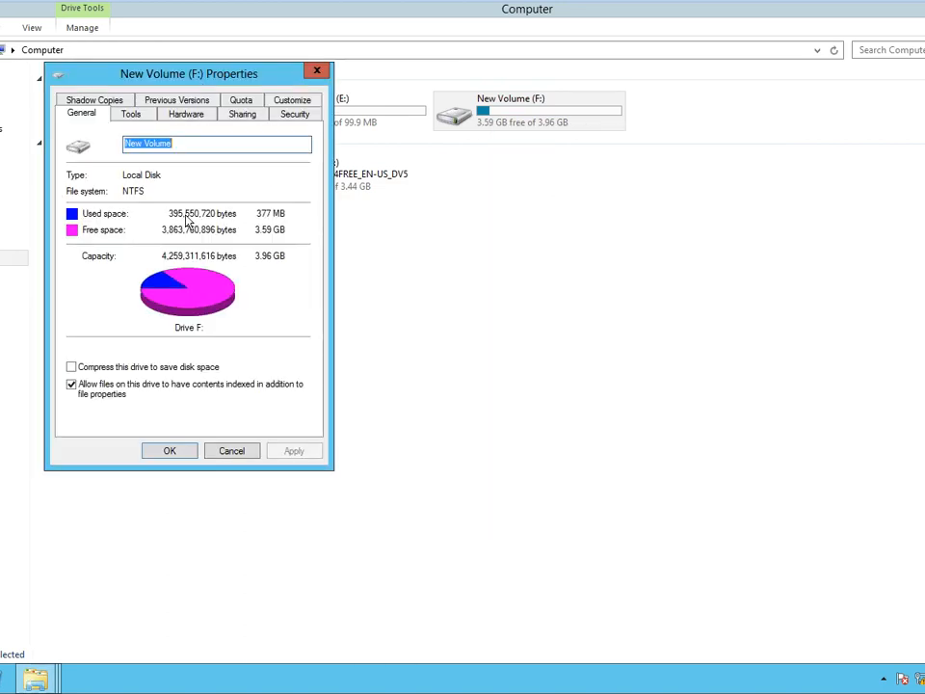
pyautogui.click(183, 102)
pyautogui.click(95, 115)
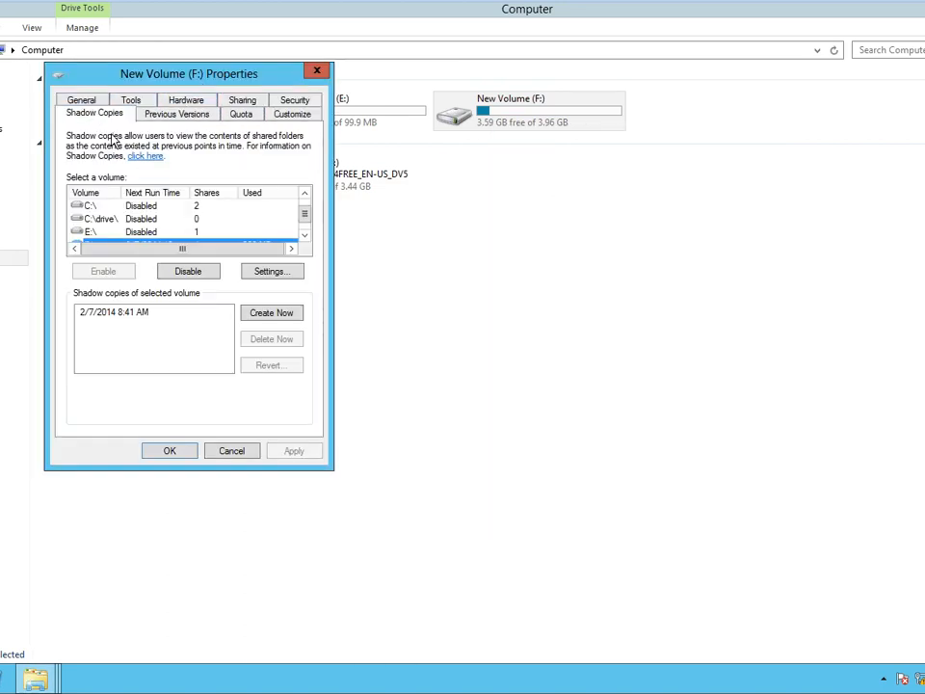
pyautogui.click(305, 235)
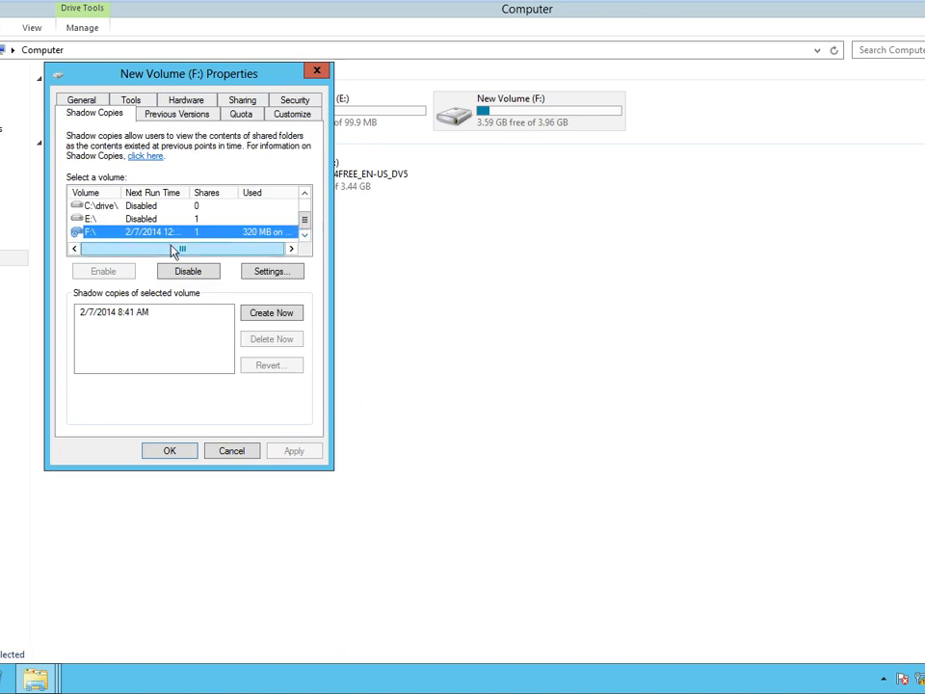
pyautogui.click(285, 277)
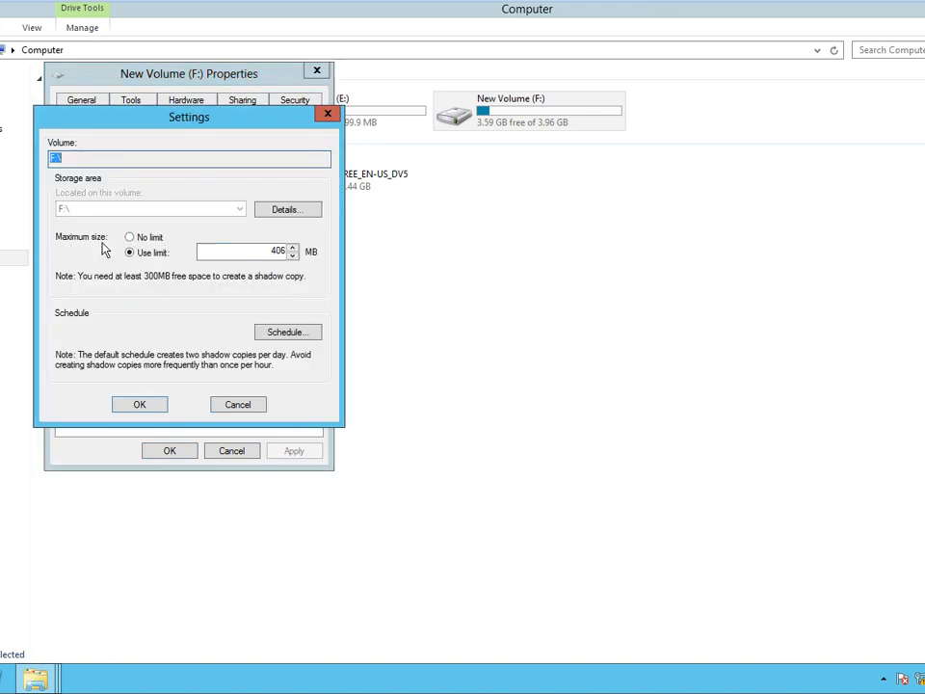
pyautogui.click(277, 330)
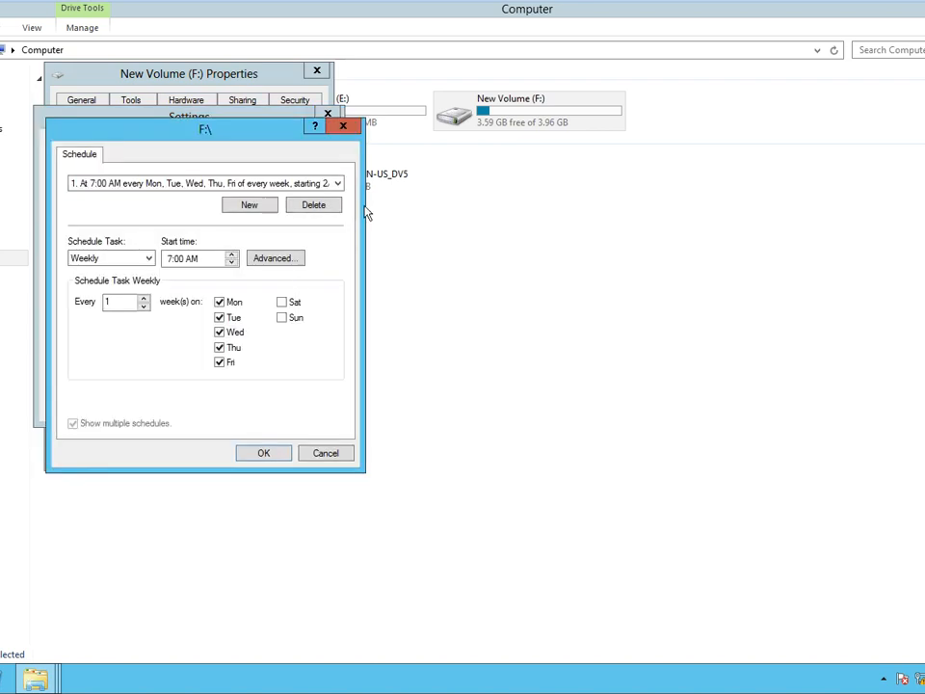
pyautogui.click(339, 185)
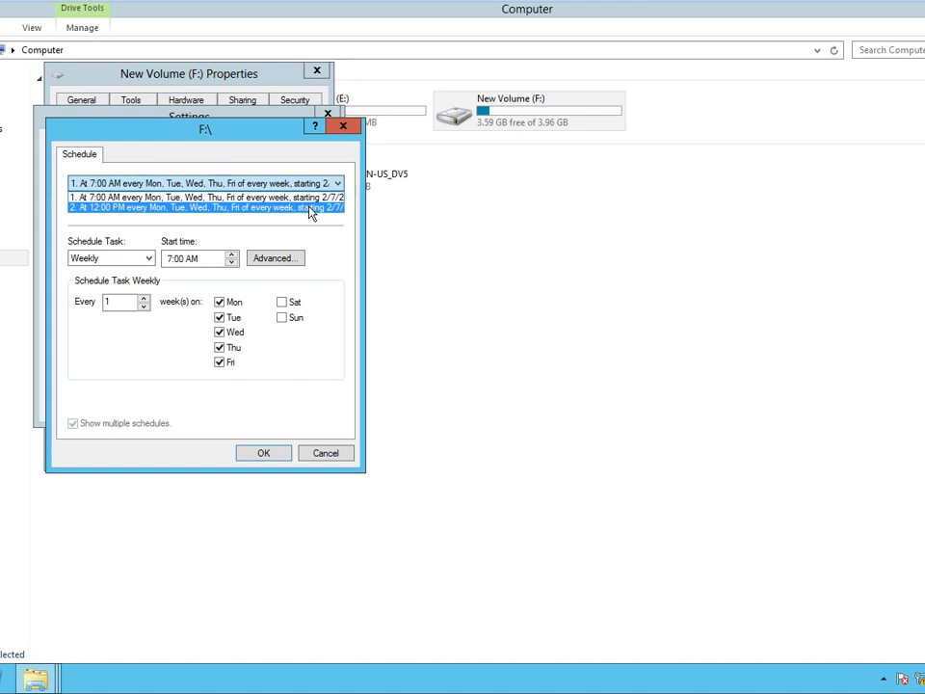
# Review the existing schedules and re-enter 7 as the first entry's start hour.
pyautogui.click(292, 380)
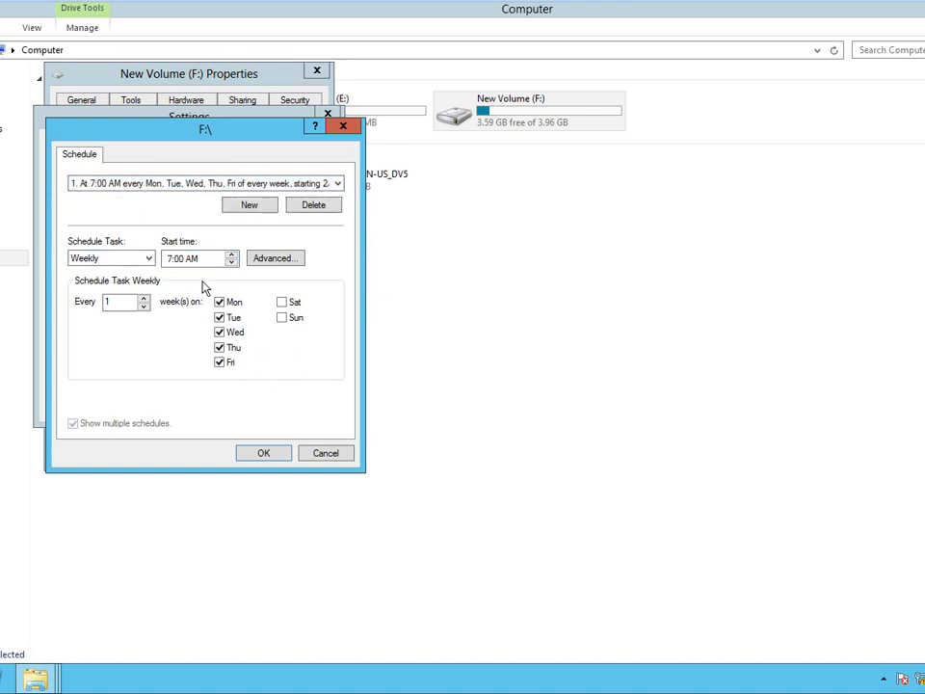
pyautogui.click(174, 259)
pyautogui.click(173, 259)
pyautogui.click(336, 184)
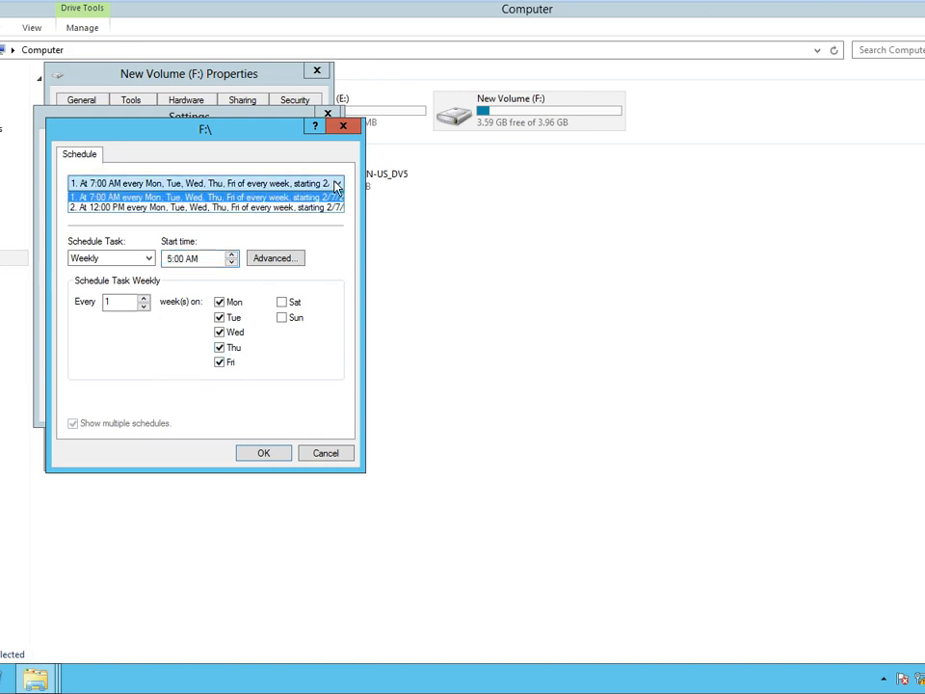
pyautogui.click(333, 319)
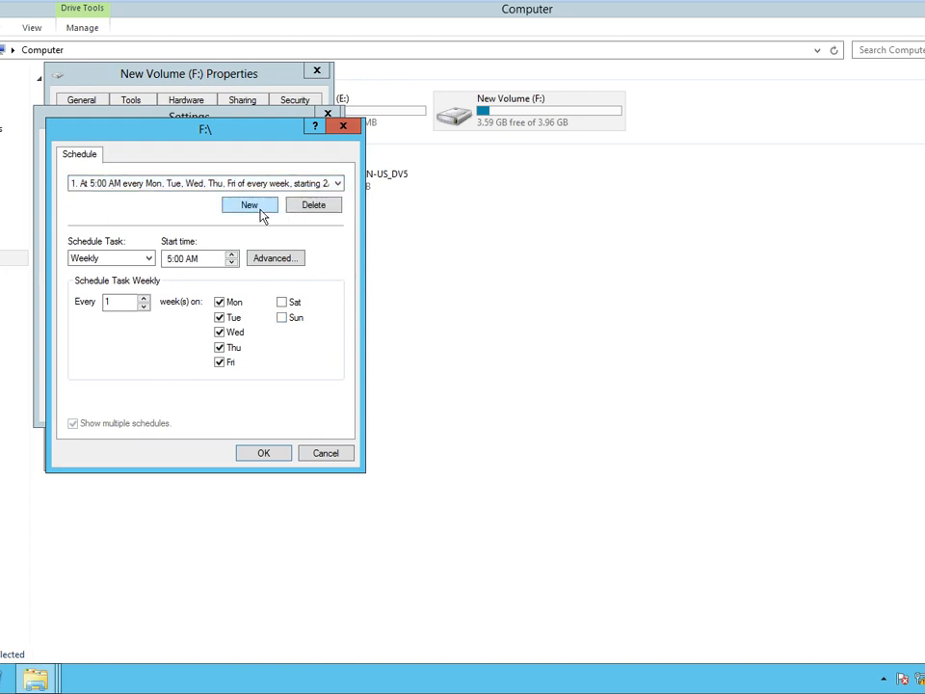
pyautogui.doubleClick(336, 183)
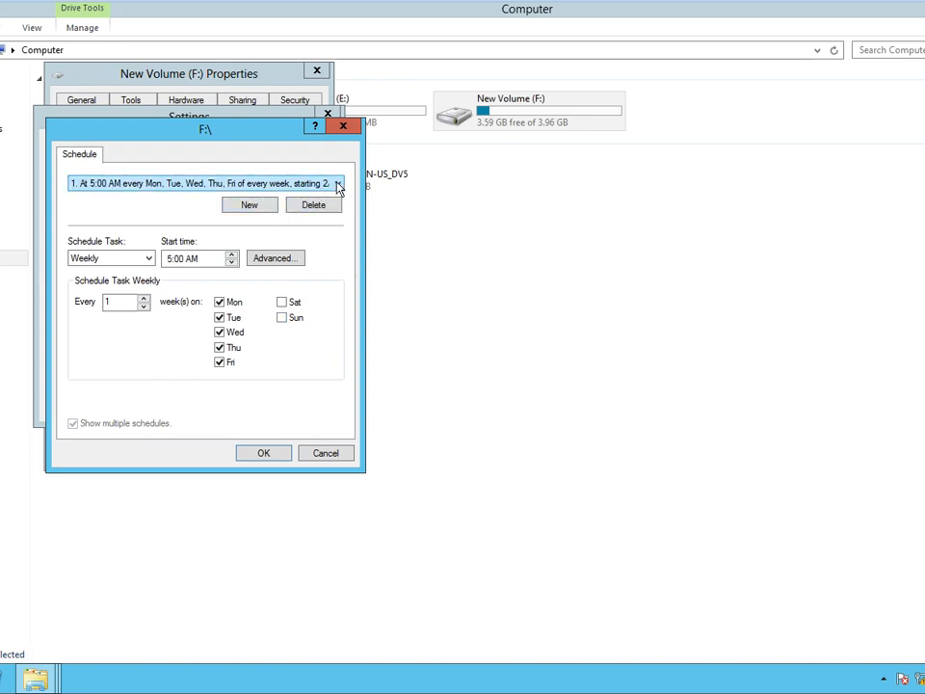
pyautogui.click(171, 261)
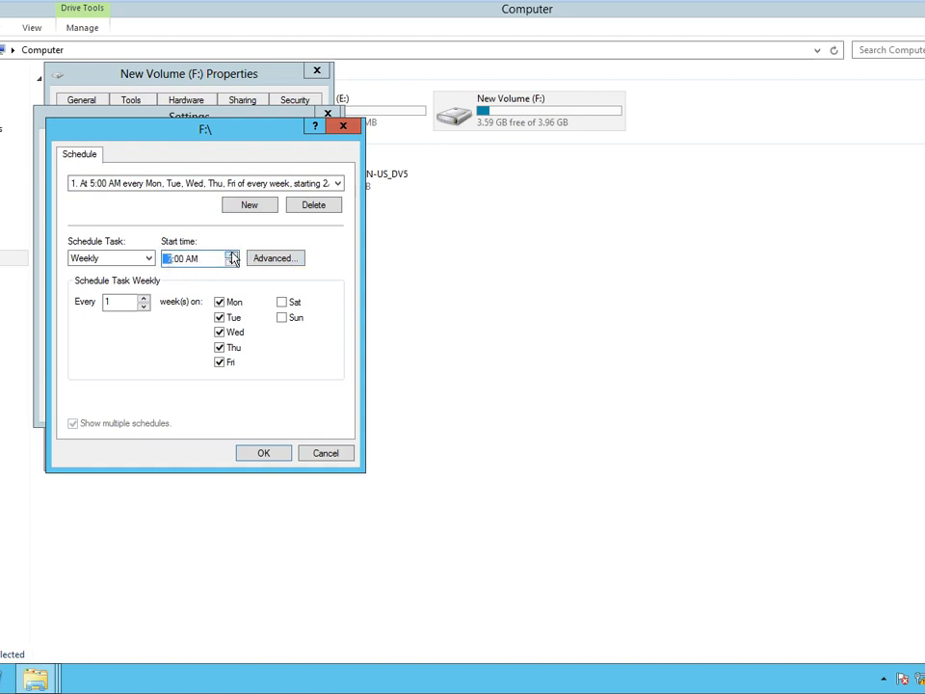
pyautogui.write('7')
# Add a third schedule entry repeating weekly at 5:00 PM.
pyautogui.click(251, 208)
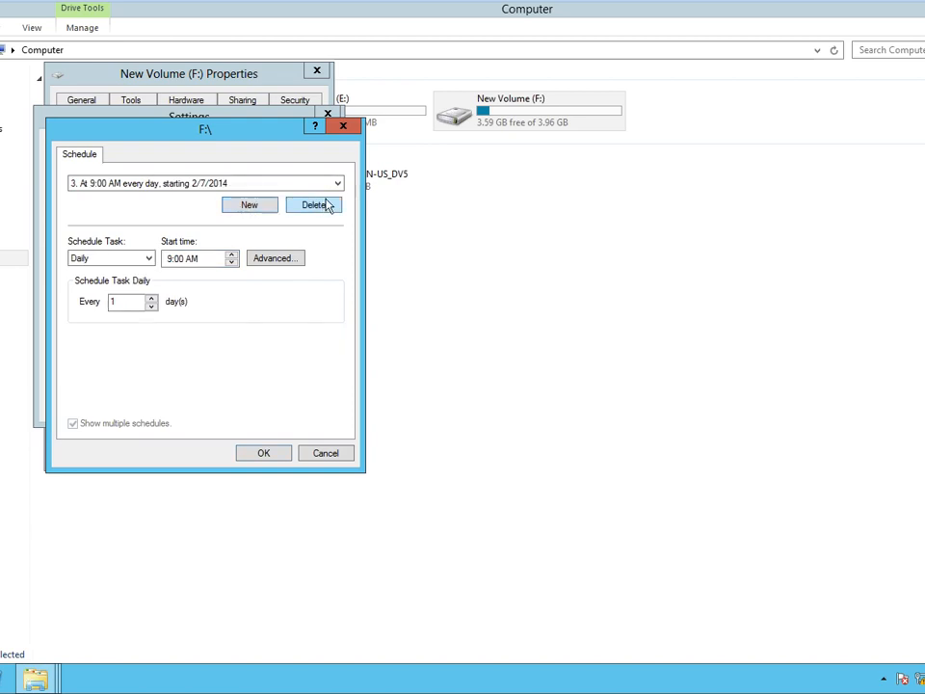
pyautogui.click(154, 262)
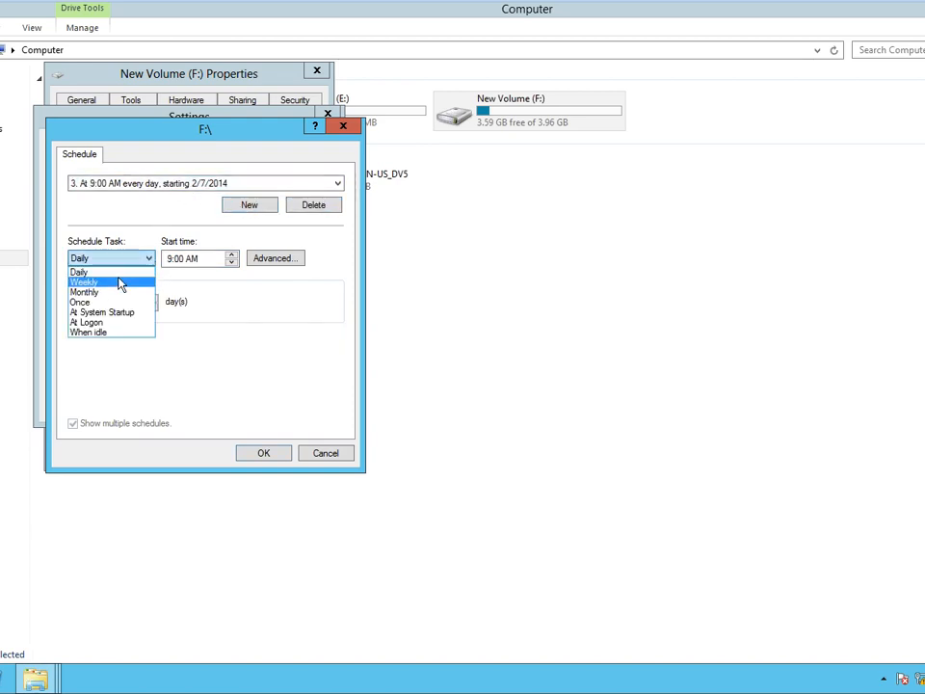
pyautogui.click(119, 282)
pyautogui.click(171, 261)
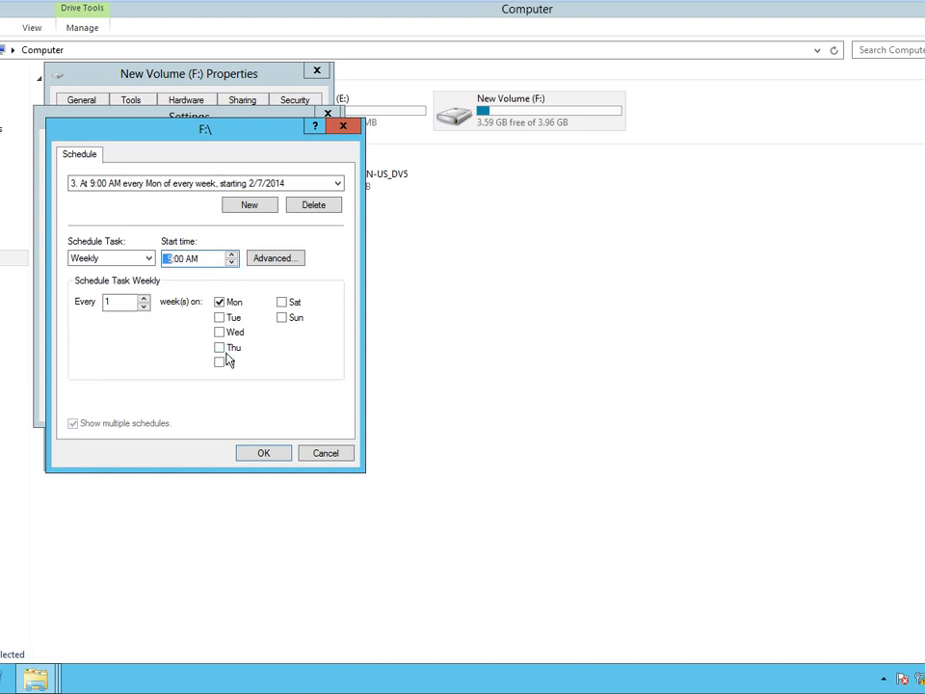
pyautogui.press('Right')
pyautogui.press('Right')
# Make the third entry run Monday through Friday and confirm the schedule.
pyautogui.click(264, 350)
pyautogui.click(339, 187)
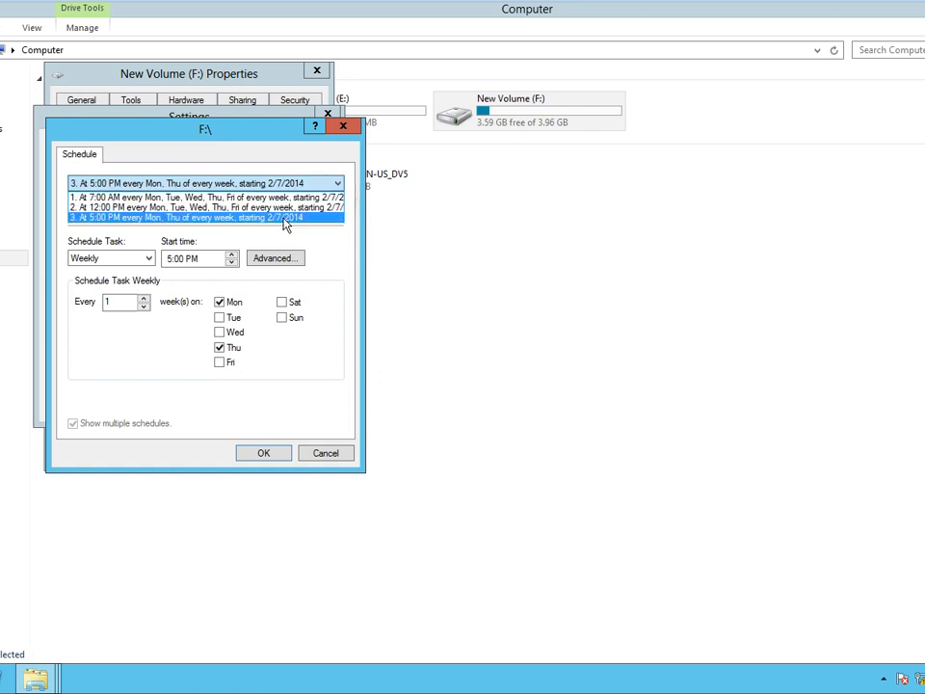
pyautogui.click(269, 354)
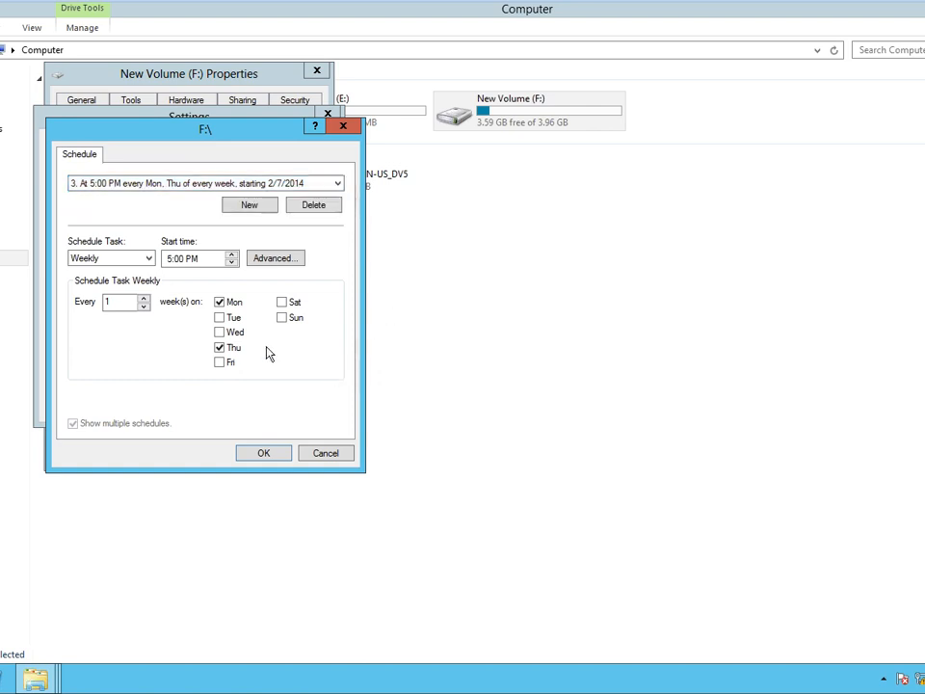
pyautogui.click(219, 320)
pyautogui.click(220, 363)
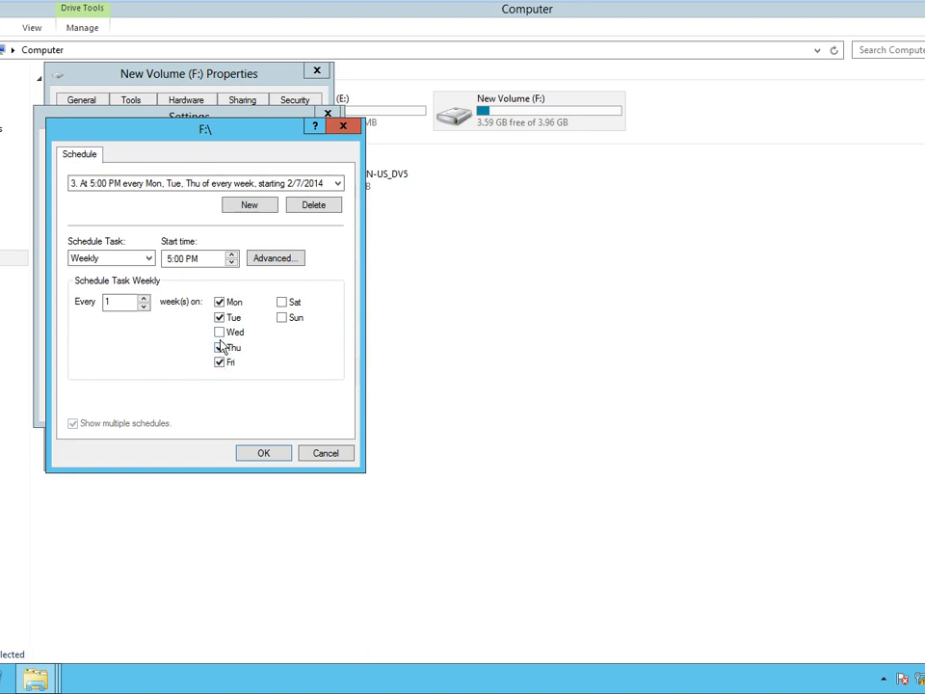
pyautogui.click(220, 333)
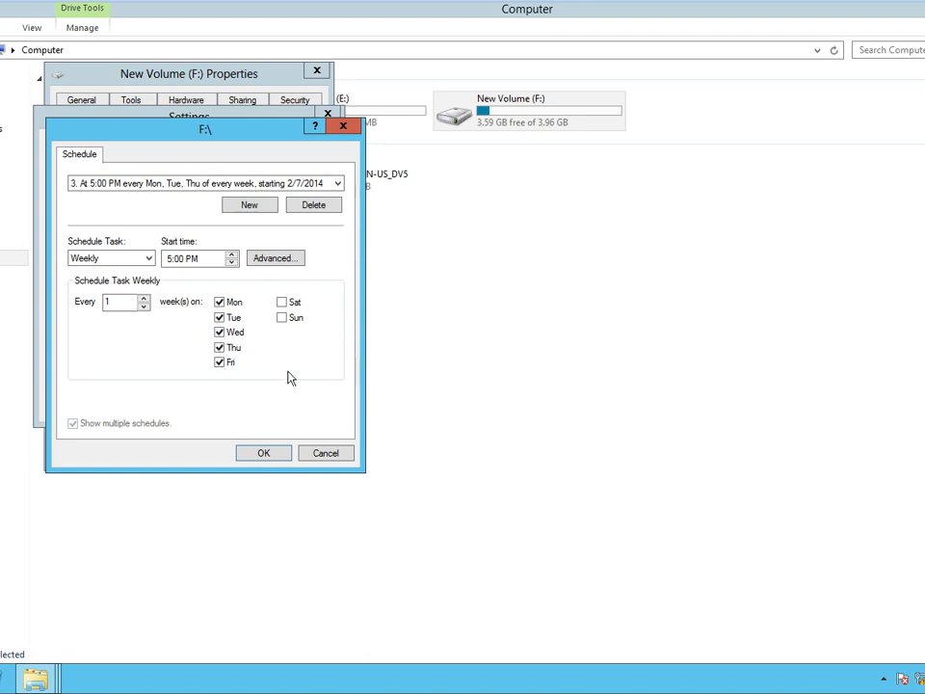
pyautogui.click(265, 452)
pyautogui.click(305, 331)
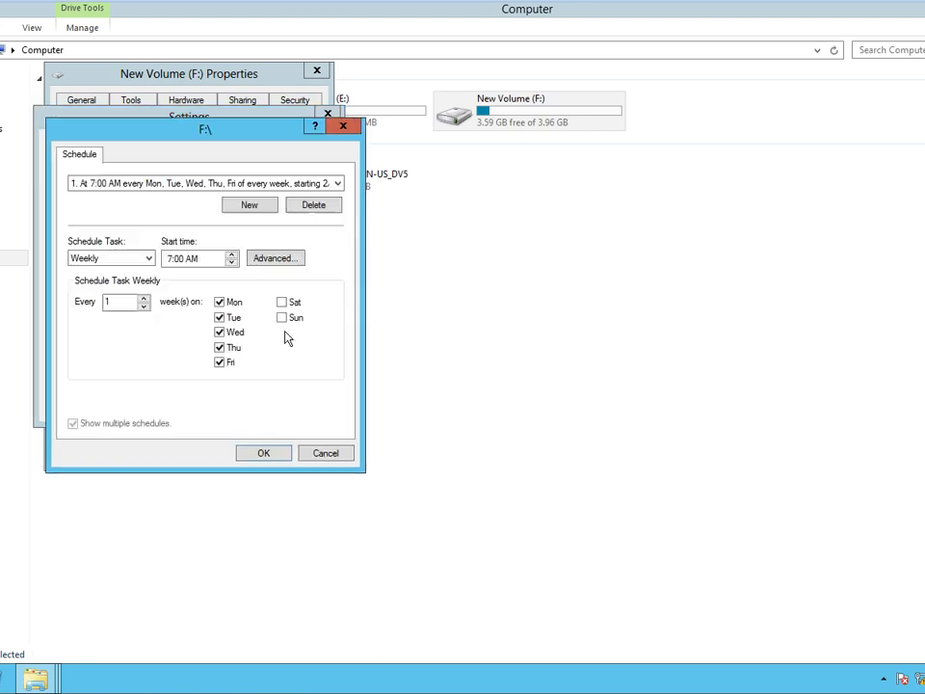
# Save F:'s updated shadow copy schedule and settings.
pyautogui.click(257, 452)
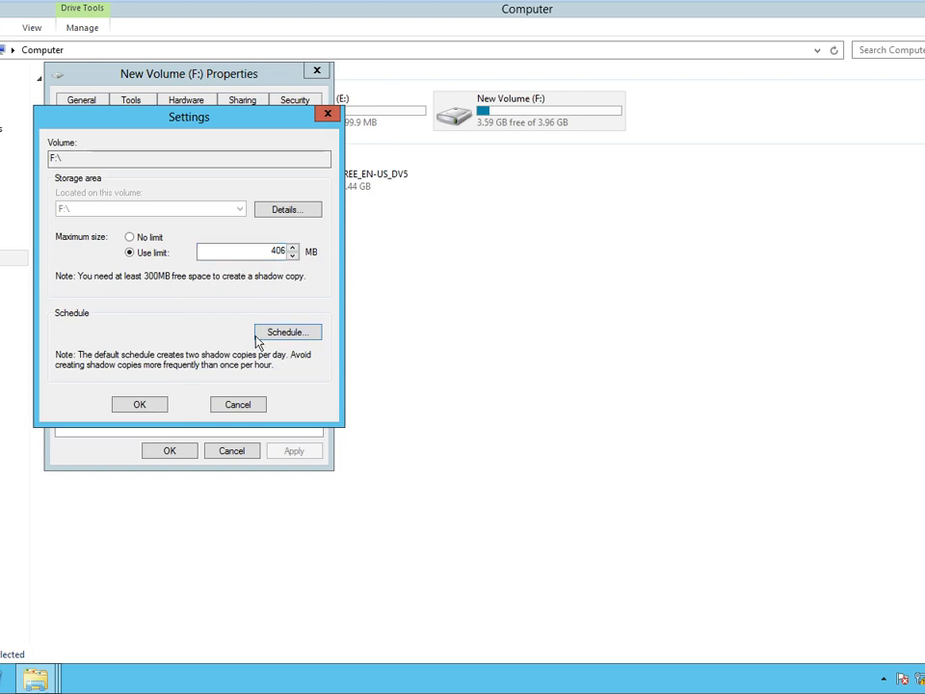
pyautogui.click(140, 405)
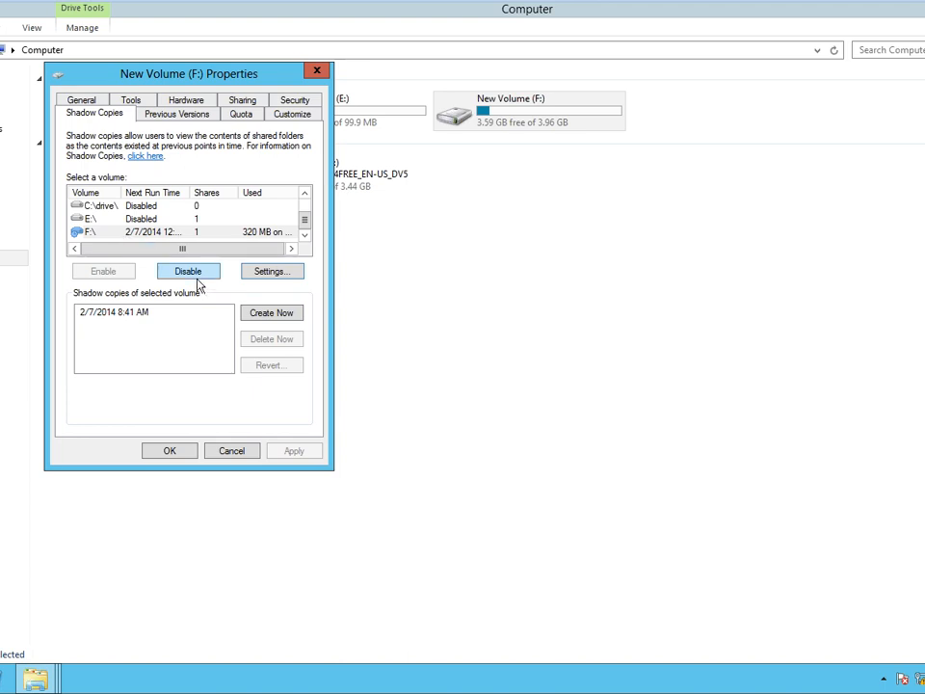
pyautogui.click(165, 235)
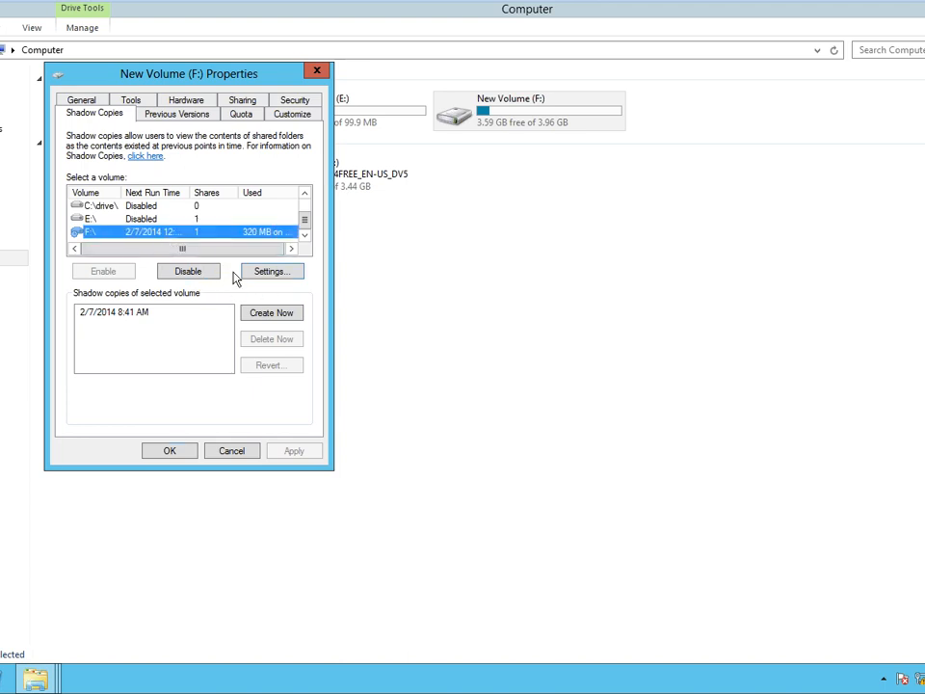
pyautogui.click(270, 274)
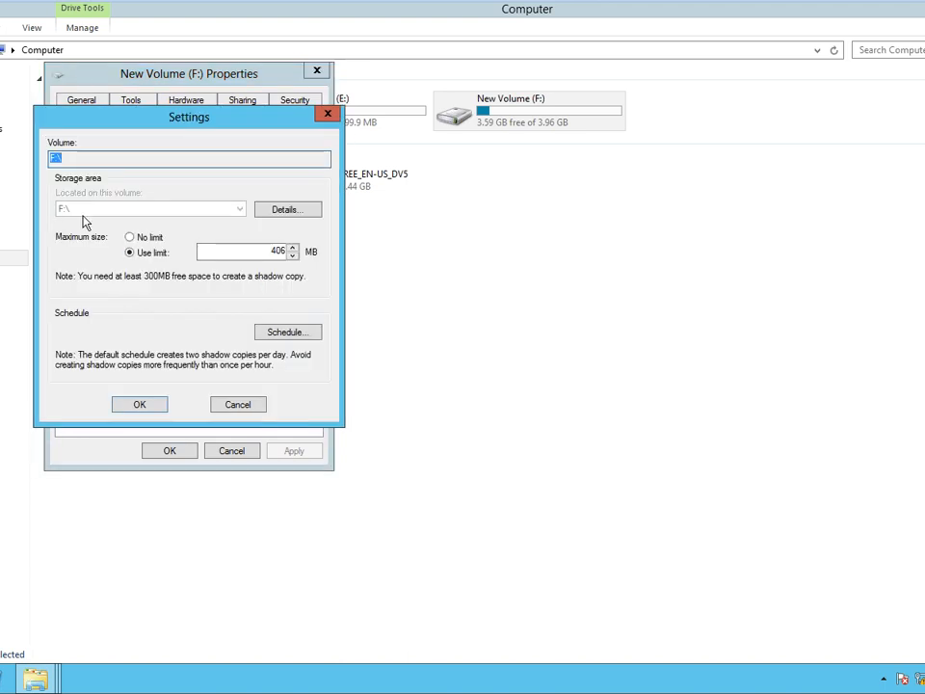
pyautogui.click(242, 408)
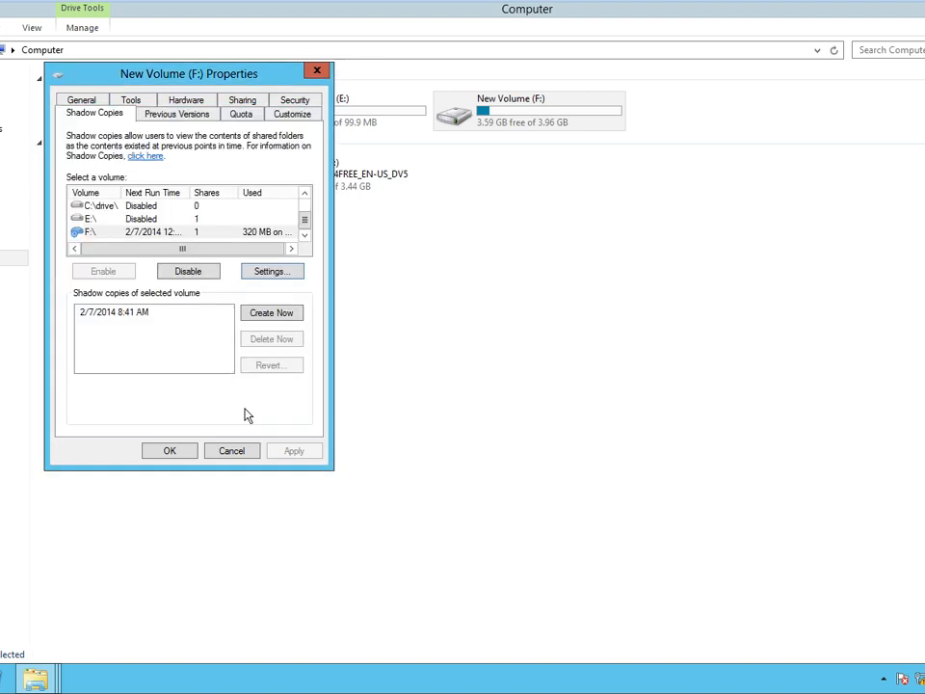
# Review E:'s shadow copy storage volume options and leave them unchanged.
pyautogui.click(111, 221)
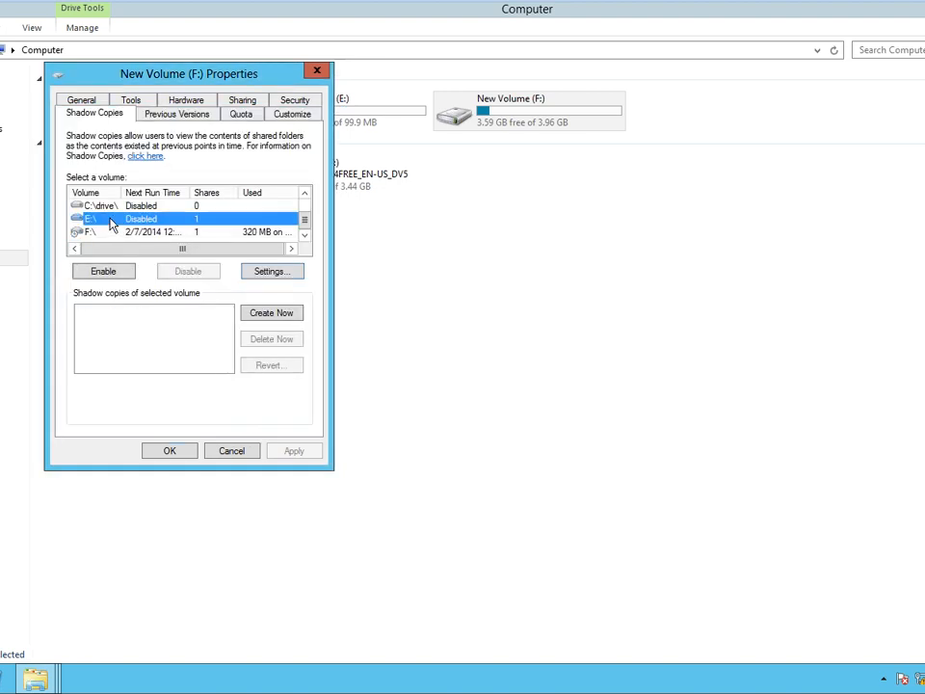
pyautogui.click(275, 274)
pyautogui.click(209, 211)
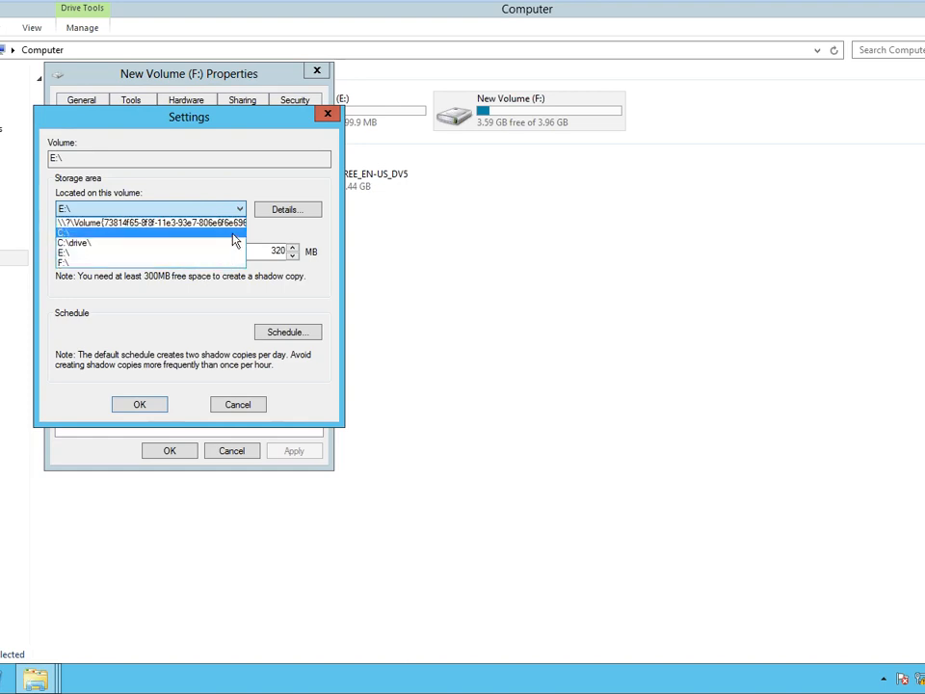
pyautogui.click(241, 285)
pyautogui.click(147, 220)
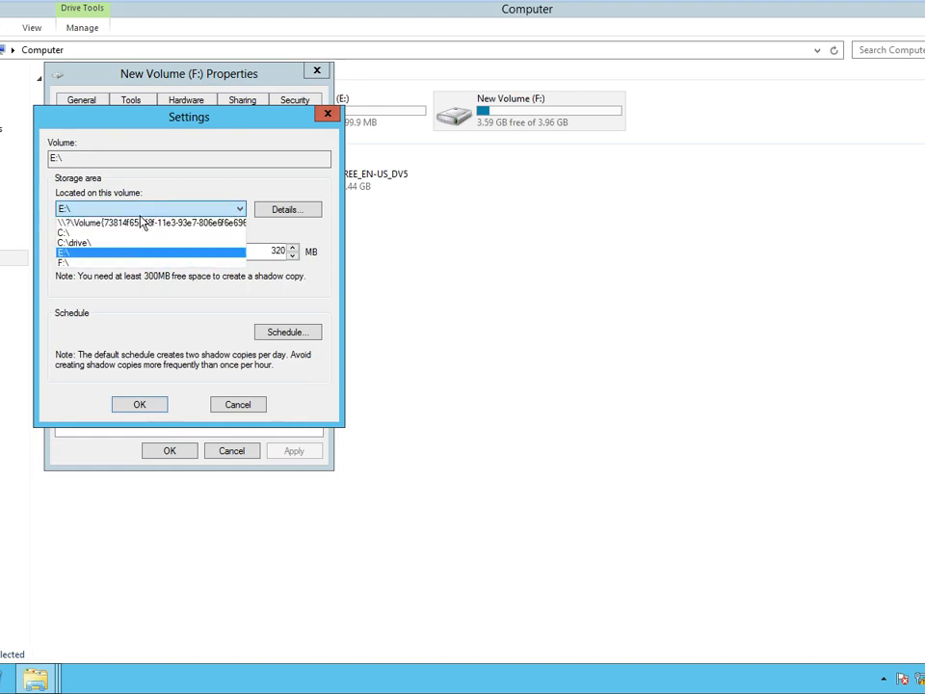
pyautogui.click(234, 406)
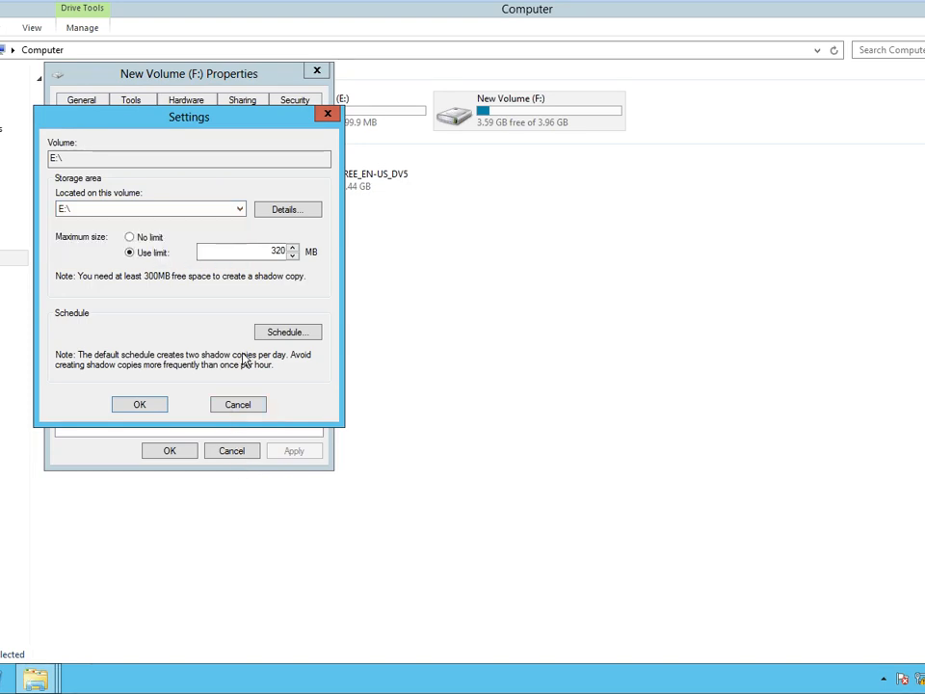
pyautogui.click(238, 404)
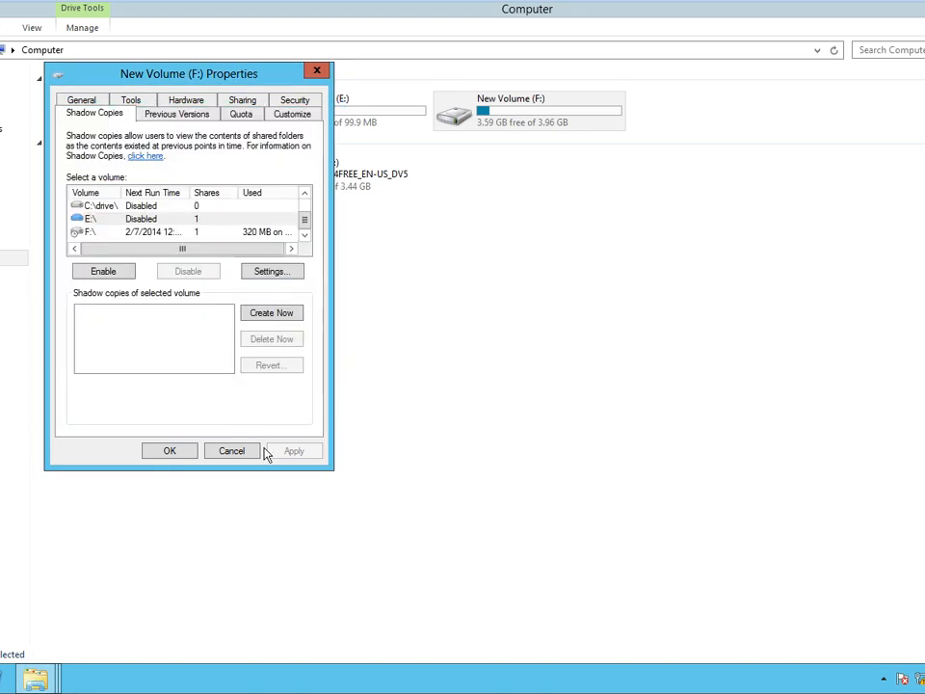
# Close E:'s settings without saving and close the drive properties.
pyautogui.click(275, 272)
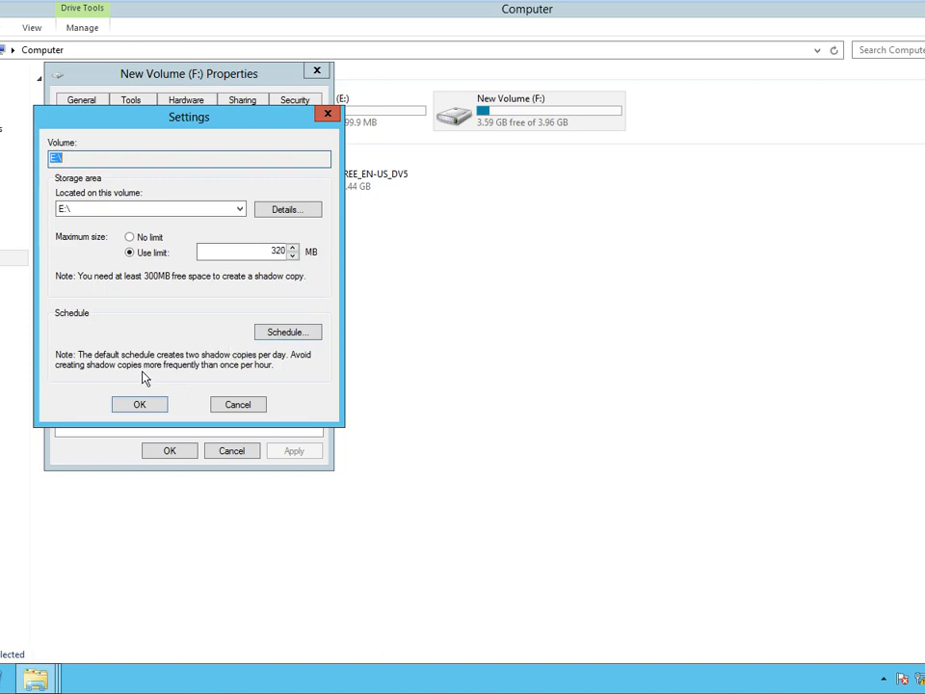
pyautogui.click(241, 406)
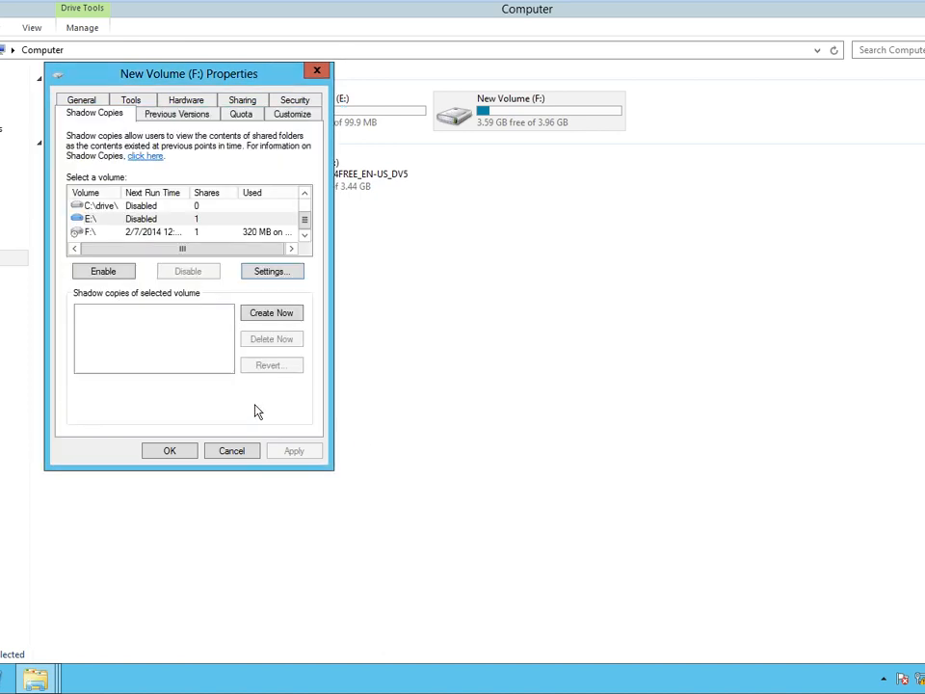
pyautogui.click(239, 451)
pyautogui.moveTo(740, 8)
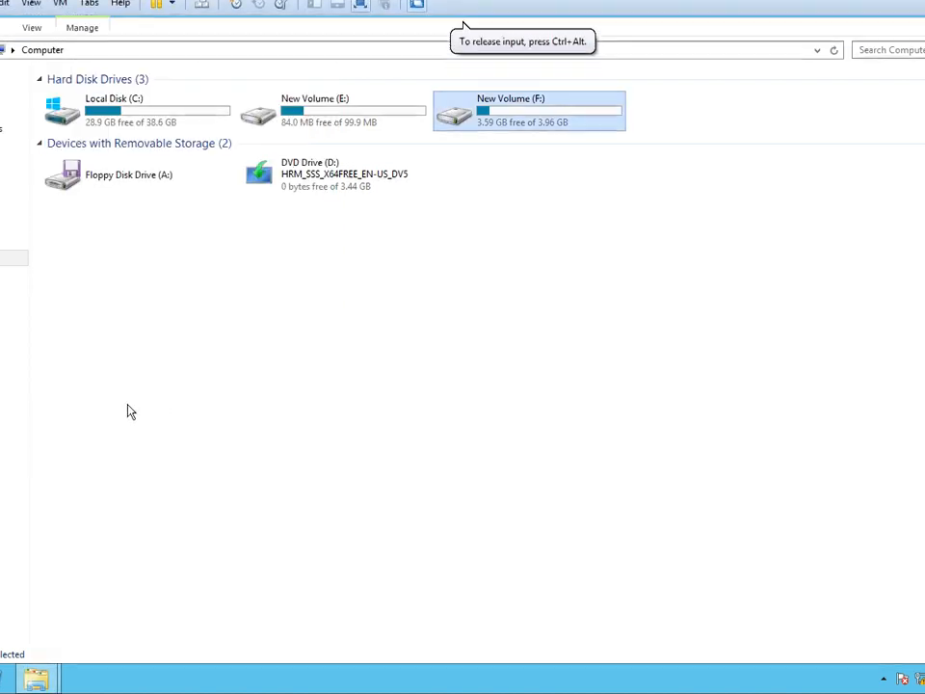
pyautogui.moveTo(33, 684)
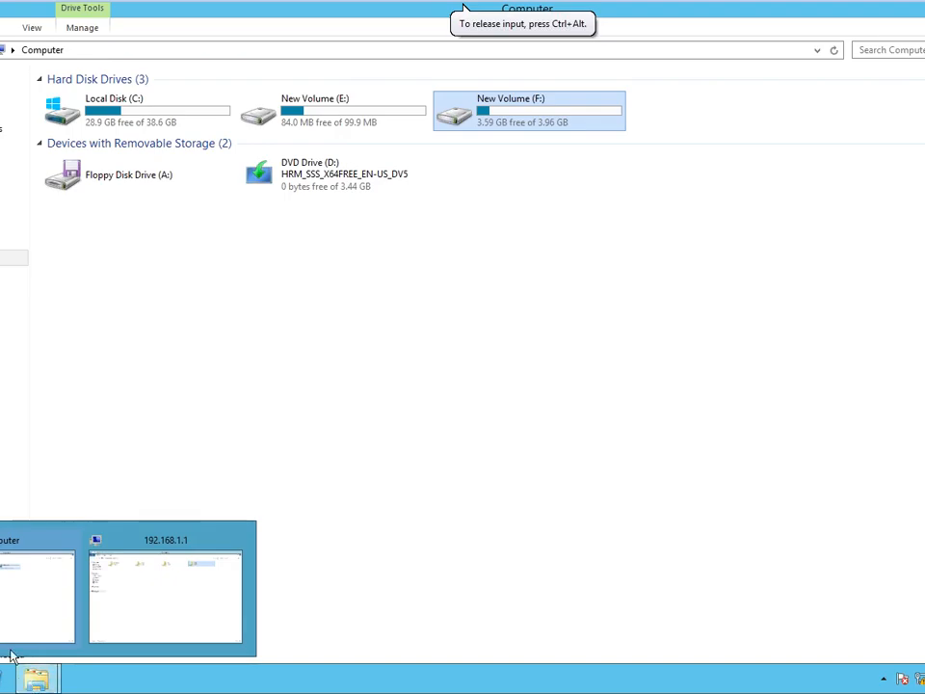
pyautogui.click(150, 613)
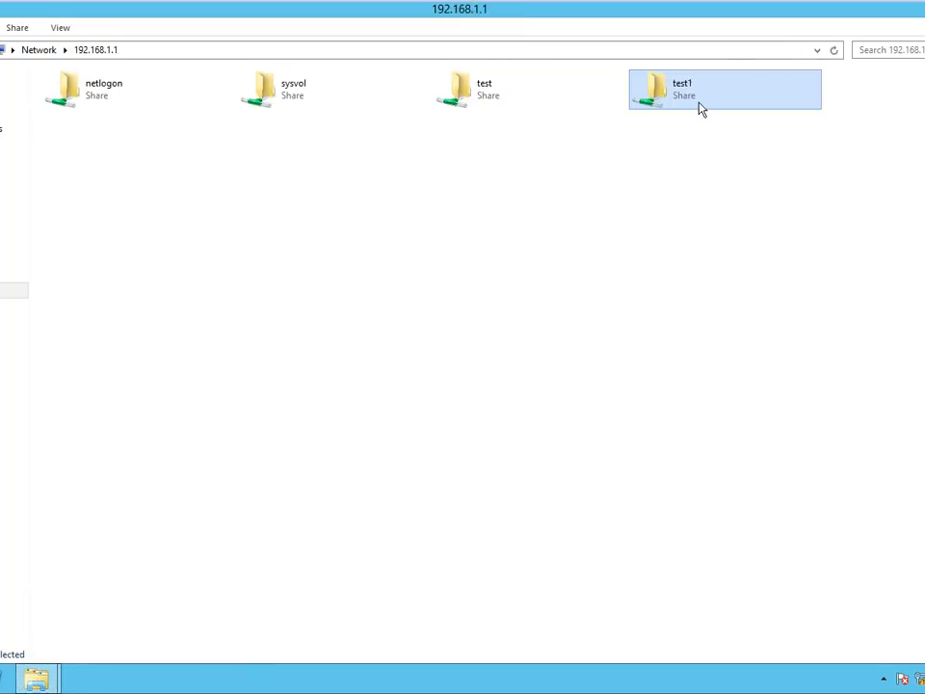
pyautogui.rightClick(700, 106)
pyautogui.click(746, 260)
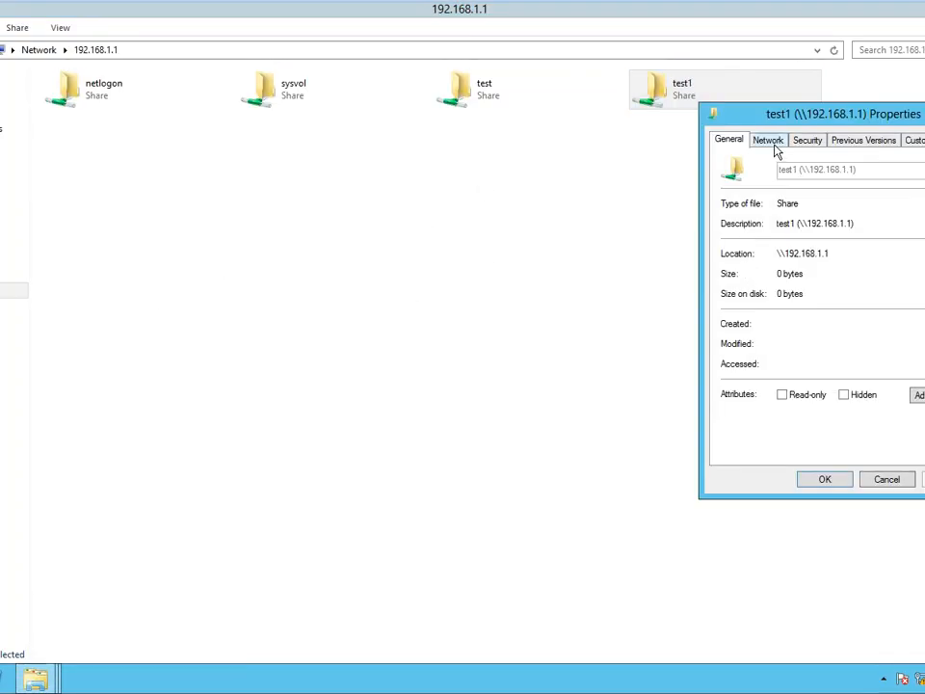
pyautogui.moveTo(759, 117); pyautogui.dragTo(276, 53)
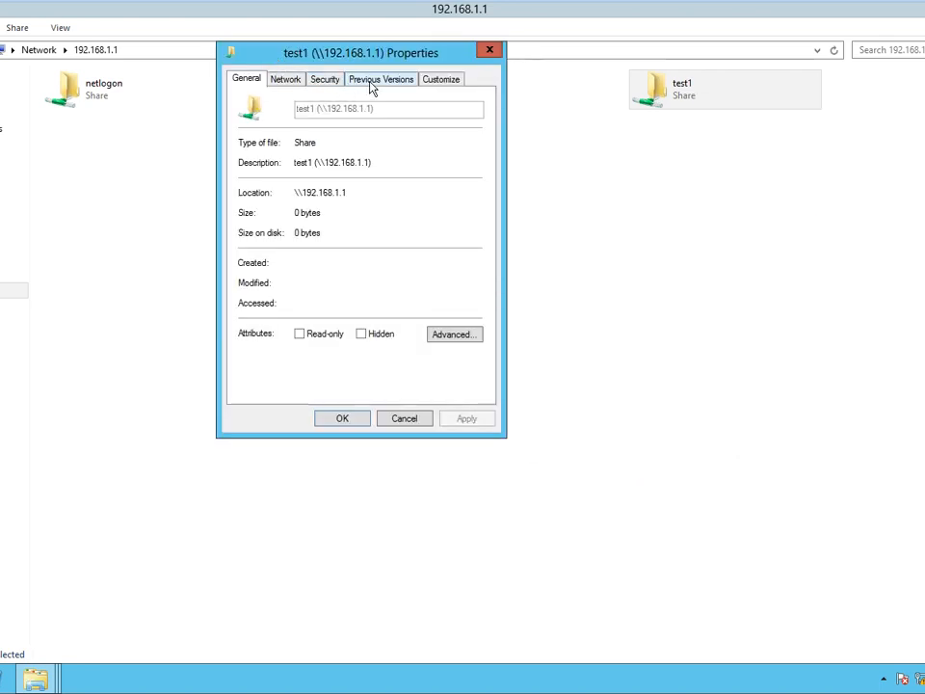
pyautogui.click(373, 83)
pyautogui.click(345, 214)
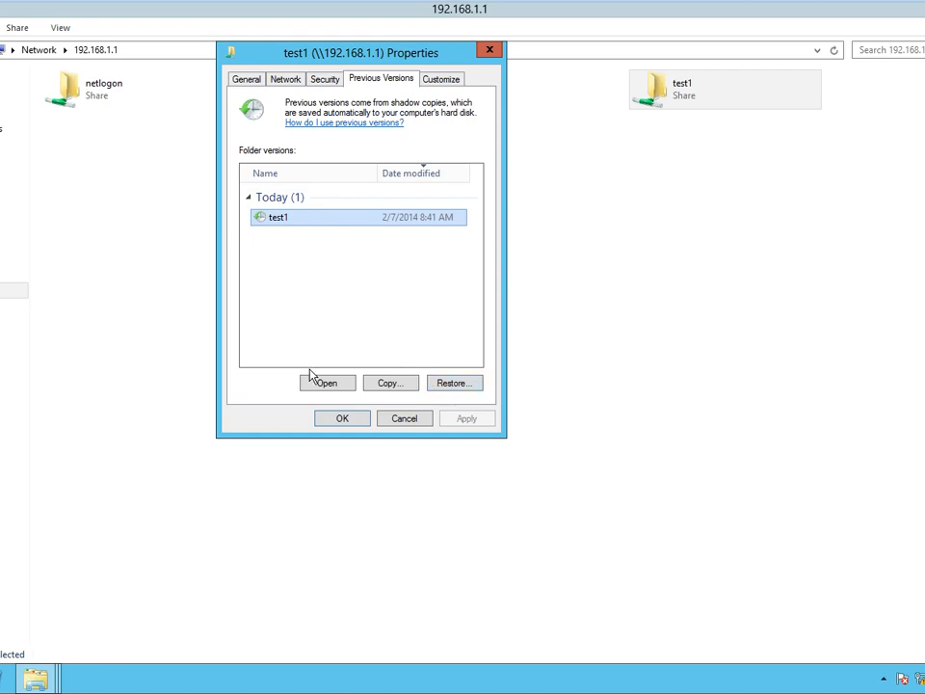
pyautogui.click(402, 419)
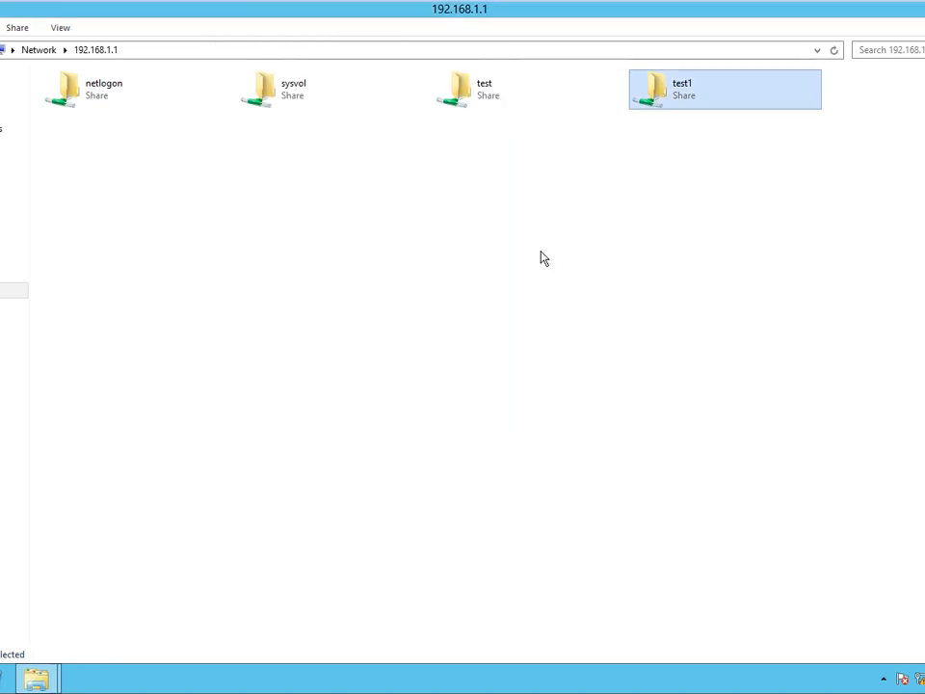
# Create a new Rich Text Document in the local F:\test1 folder.
pyautogui.doubleClick(656, 102)
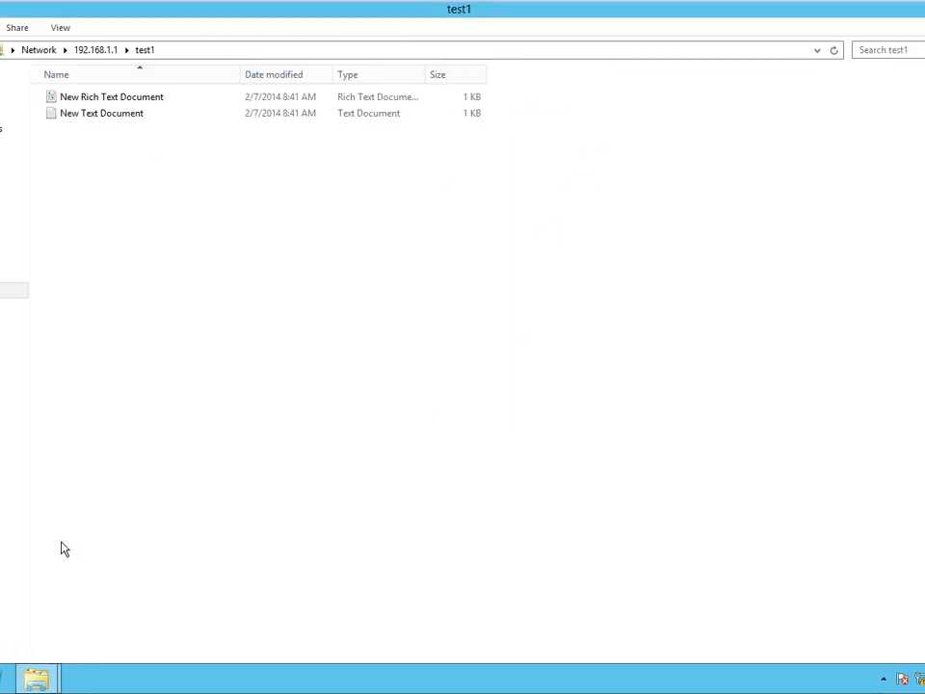
pyautogui.moveTo(38, 677)
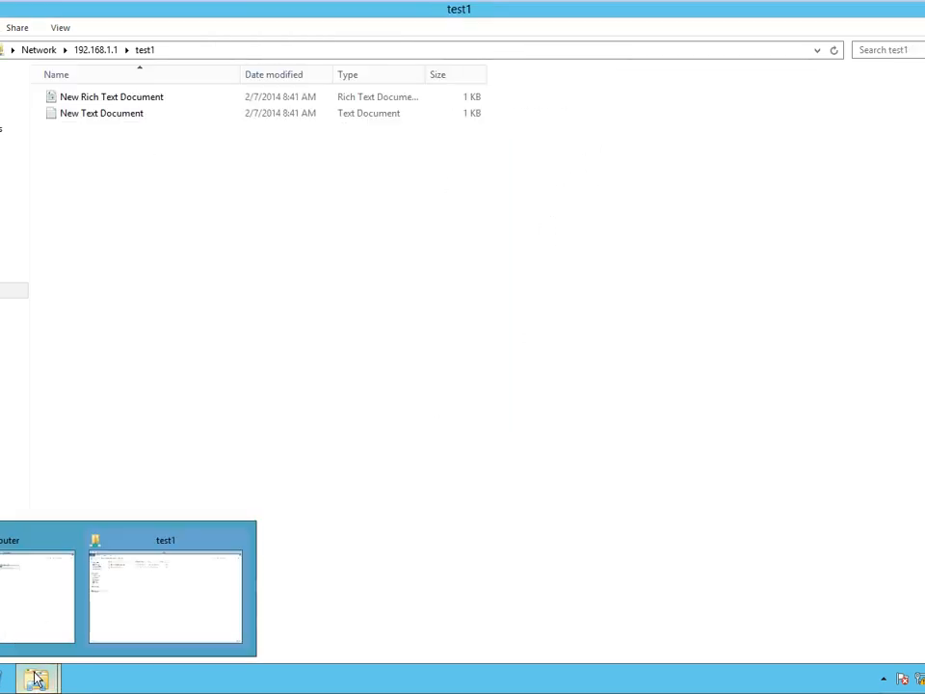
pyautogui.click(39, 588)
pyautogui.doubleClick(498, 121)
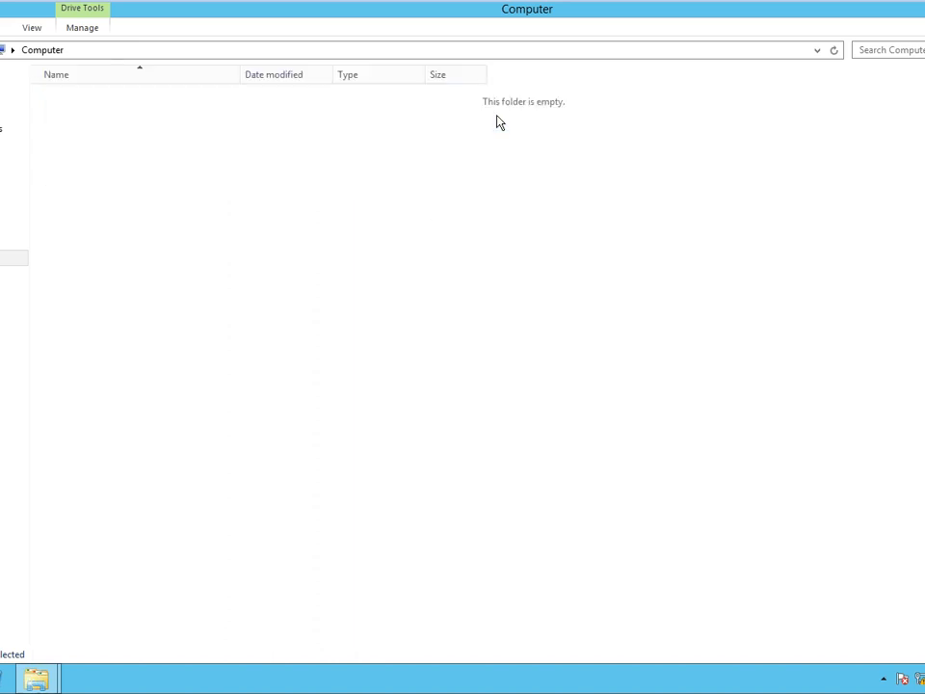
pyautogui.doubleClick(93, 130)
pyautogui.rightClick(403, 283)
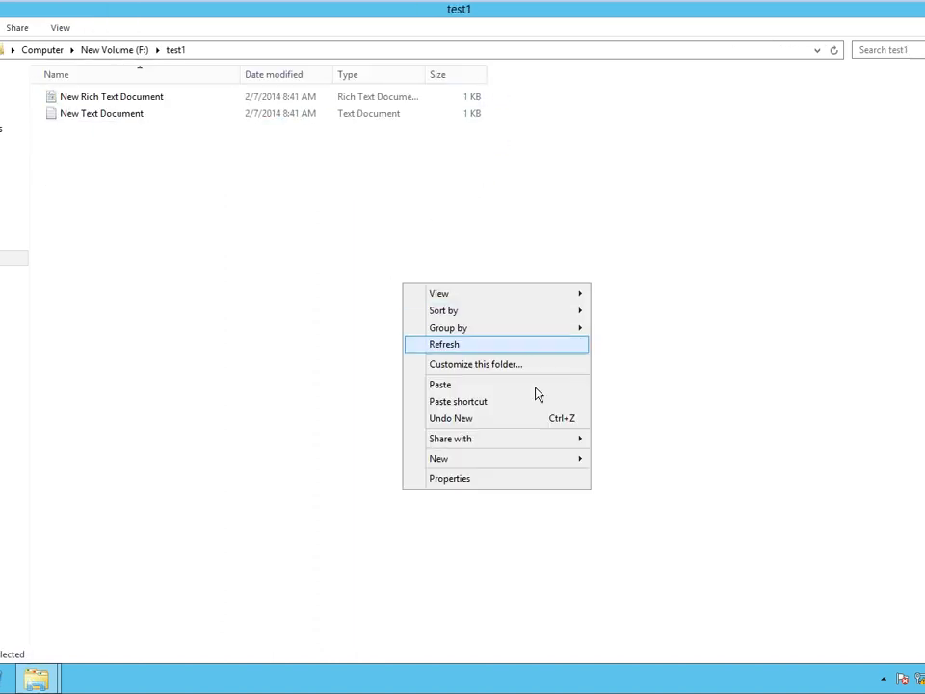
pyautogui.moveTo(519, 468)
pyautogui.click(674, 531)
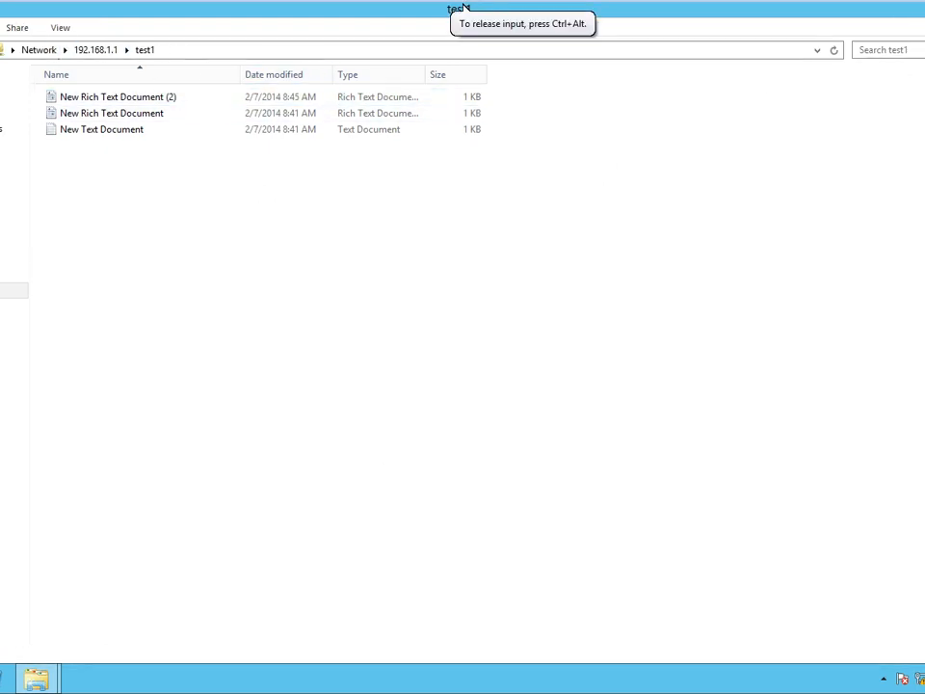
# Restore the test1 share to its 2/7/2014 8:41 AM previous version.
pyautogui.hotkey('alt', 'Up')
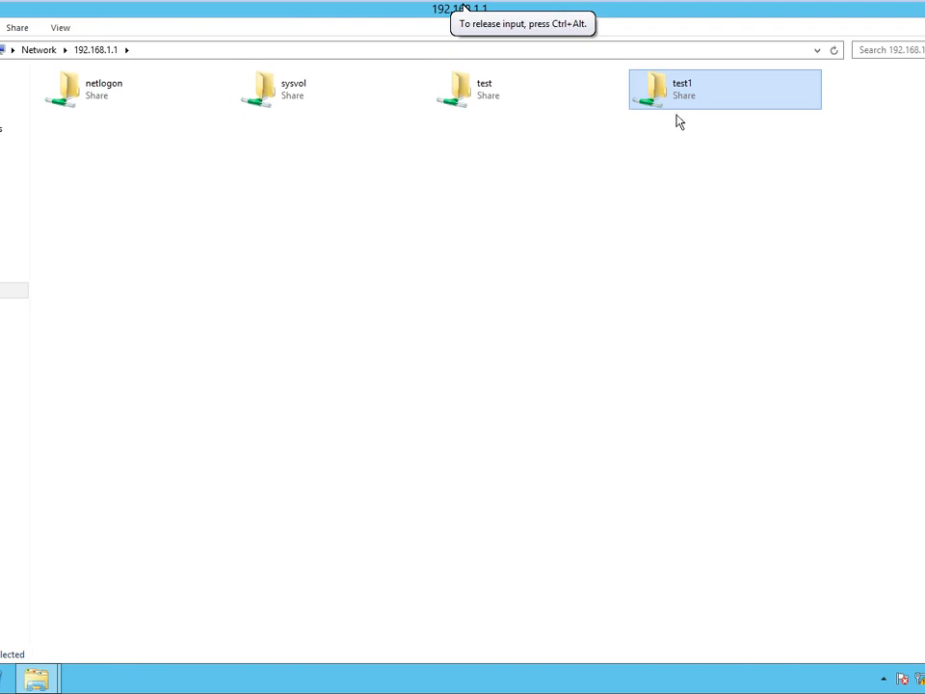
pyautogui.rightClick(674, 104)
pyautogui.click(732, 264)
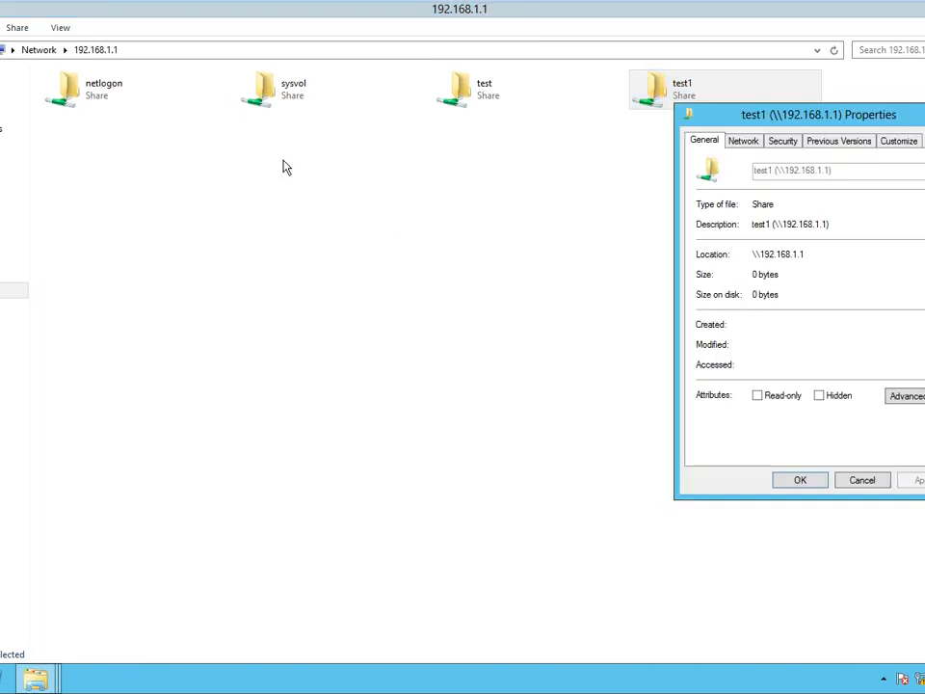
pyautogui.click(814, 144)
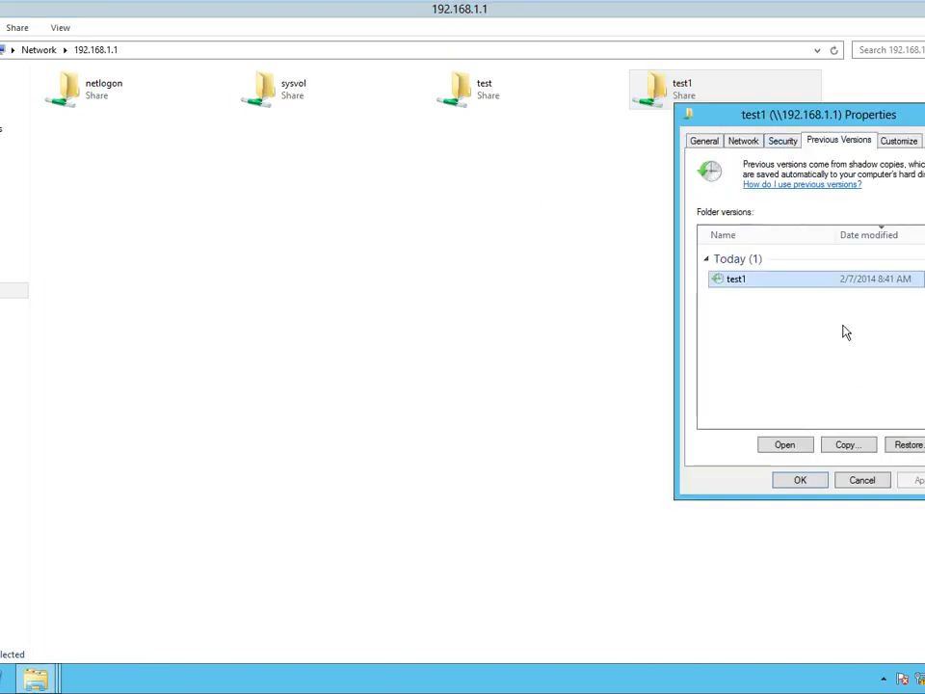
pyautogui.click(906, 444)
pyautogui.click(493, 366)
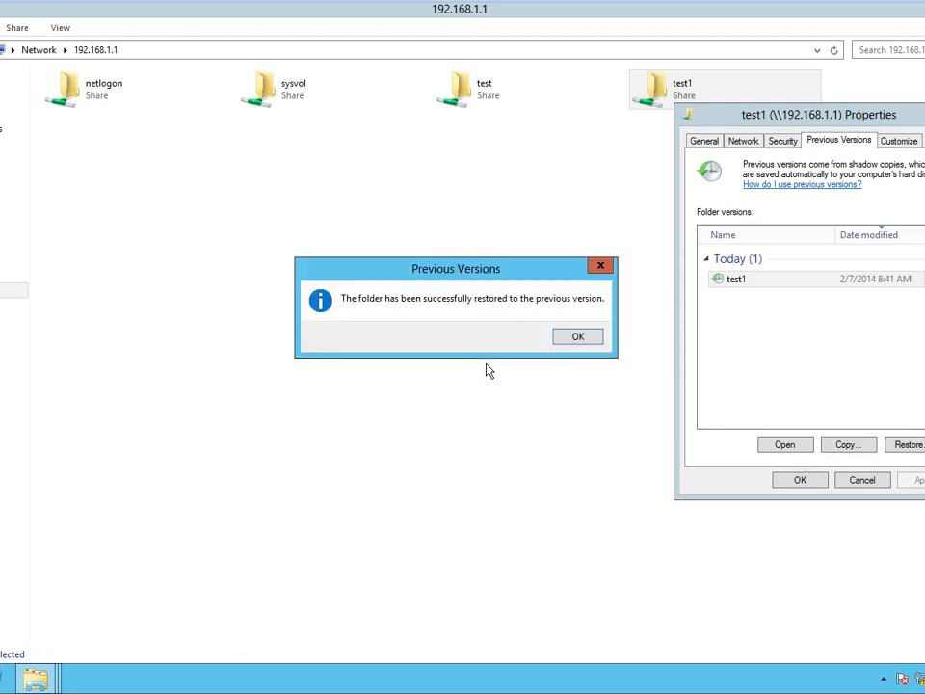
pyautogui.click(577, 337)
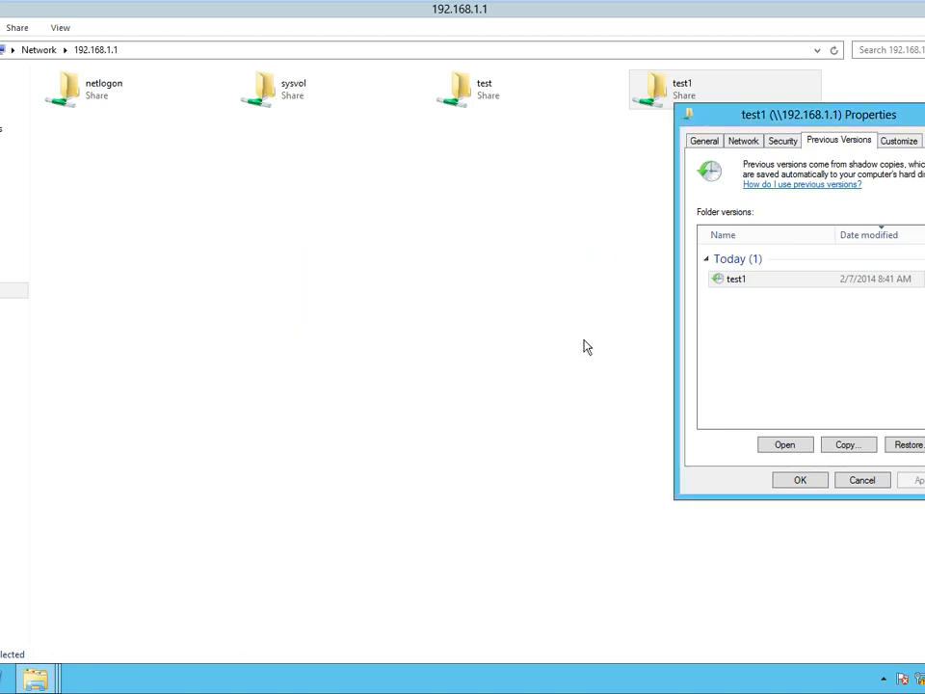
pyautogui.click(795, 483)
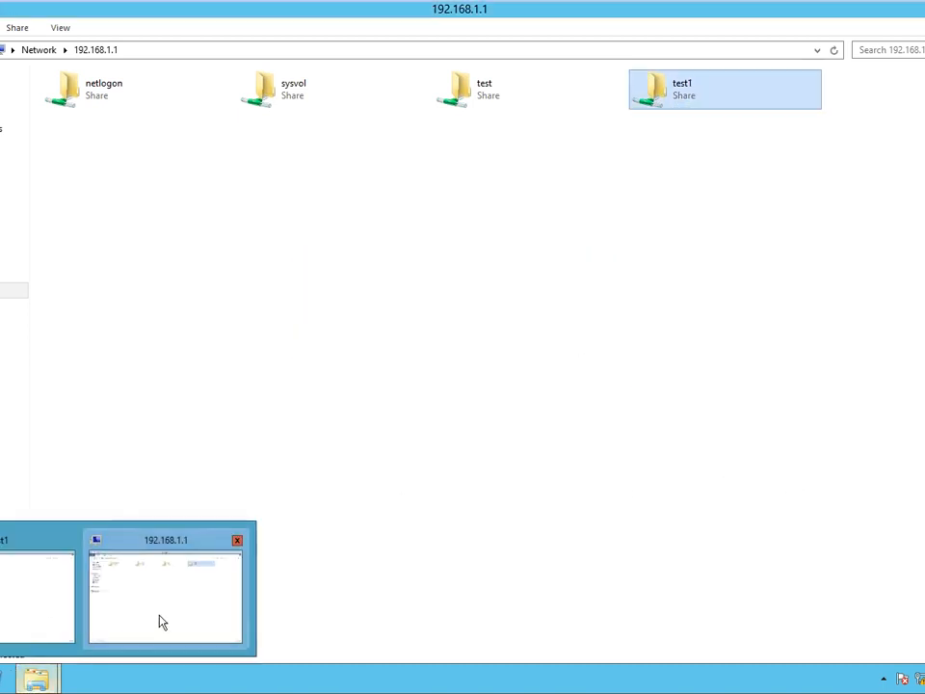
pyautogui.click(160, 621)
# Refresh the local test1 folder listing twice.
pyautogui.moveTo(36, 679)
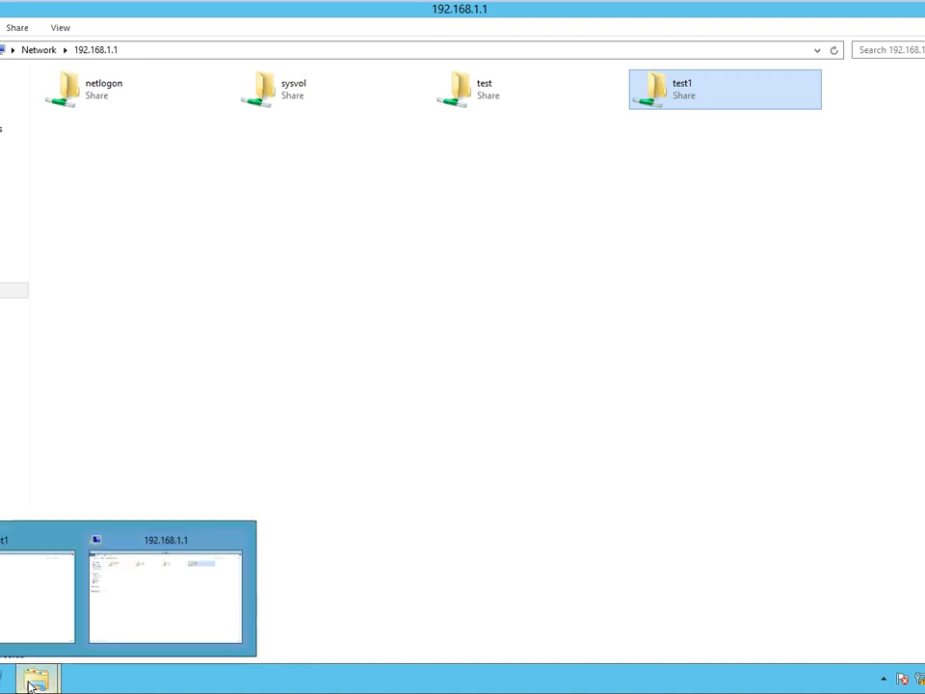
pyautogui.click(5, 618)
pyautogui.rightClick(271, 341)
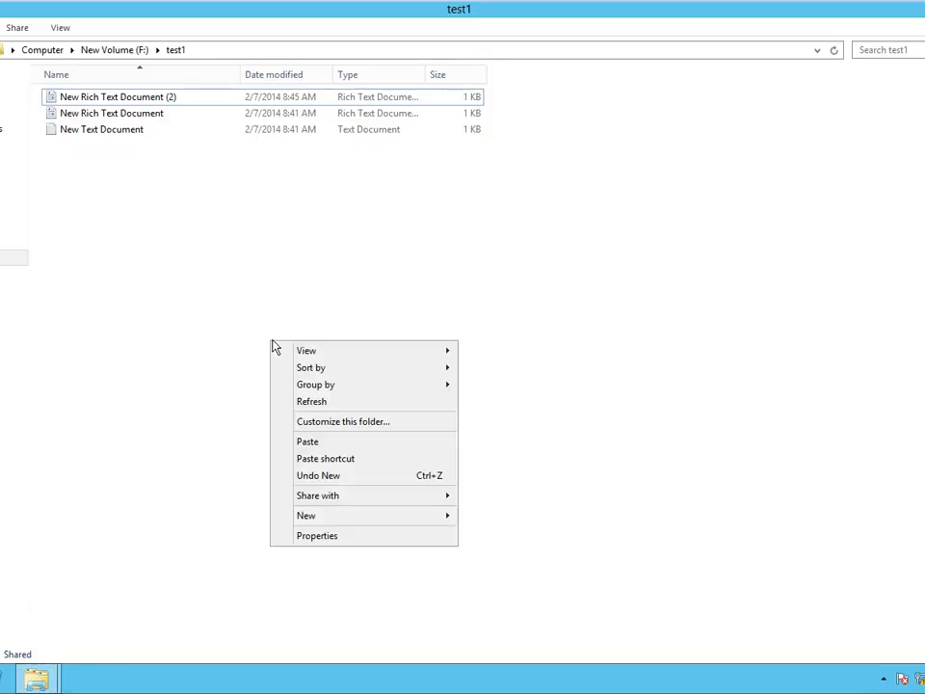
pyautogui.click(341, 403)
pyautogui.rightClick(251, 296)
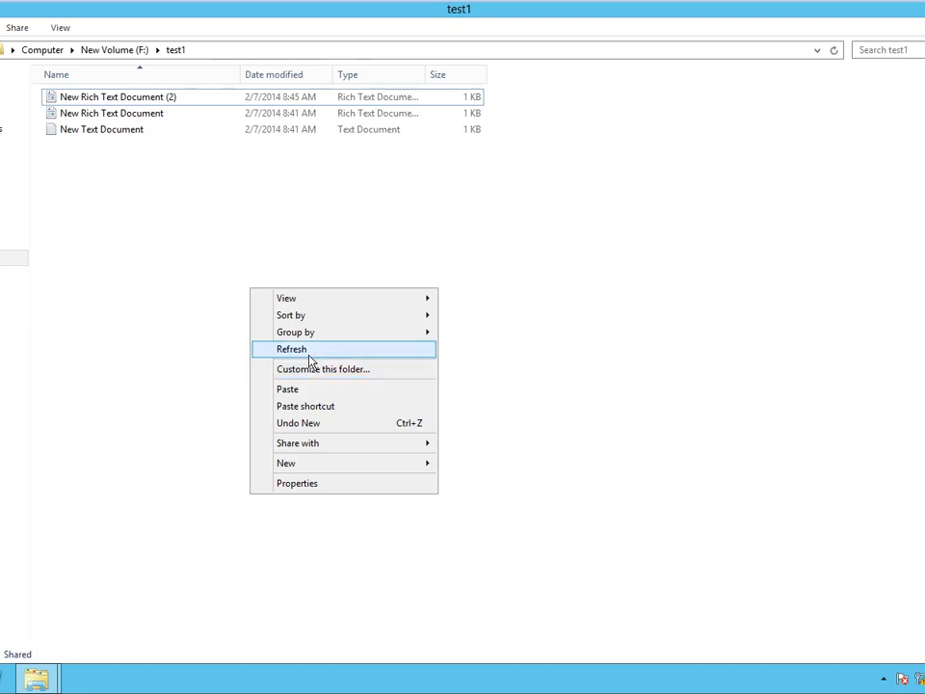
pyautogui.click(310, 351)
# Go up to Computer and reopen the test1 folder on New Volume (F:).
pyautogui.press('BackSpace')
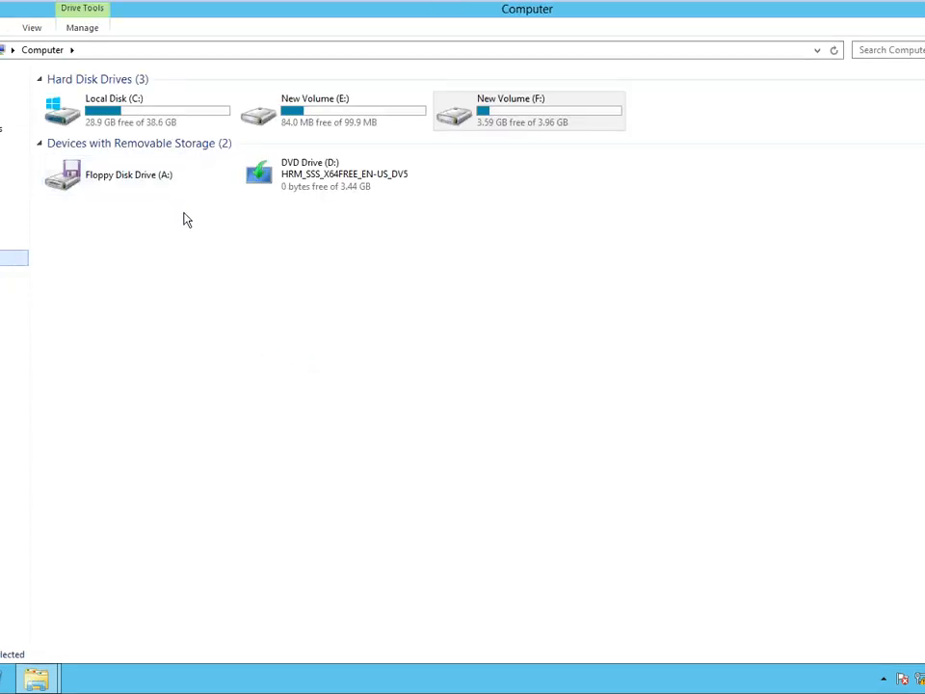
pyautogui.doubleClick(465, 126)
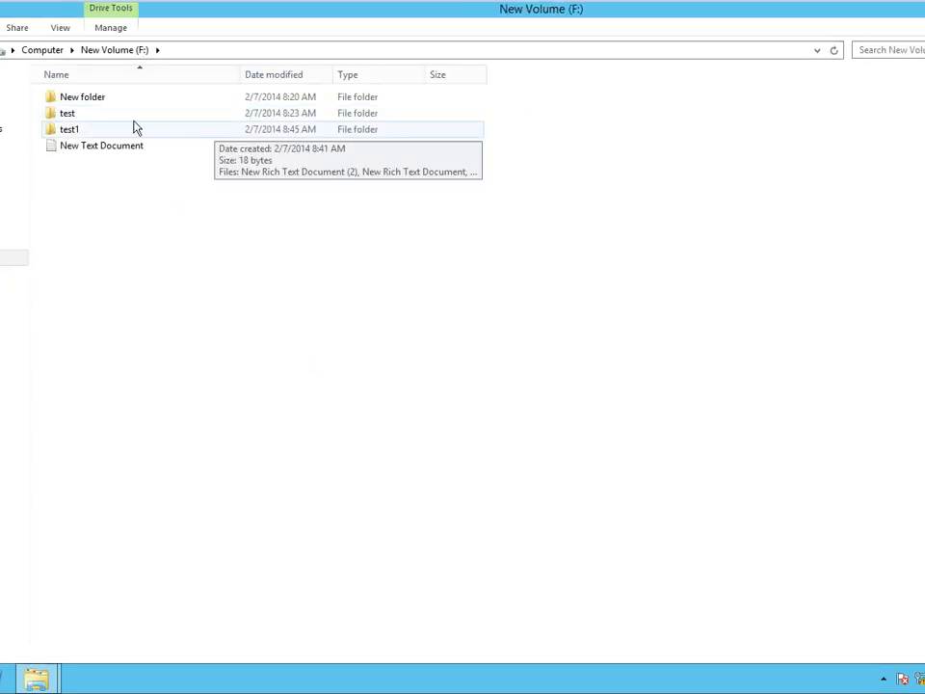
pyautogui.rightClick(145, 188)
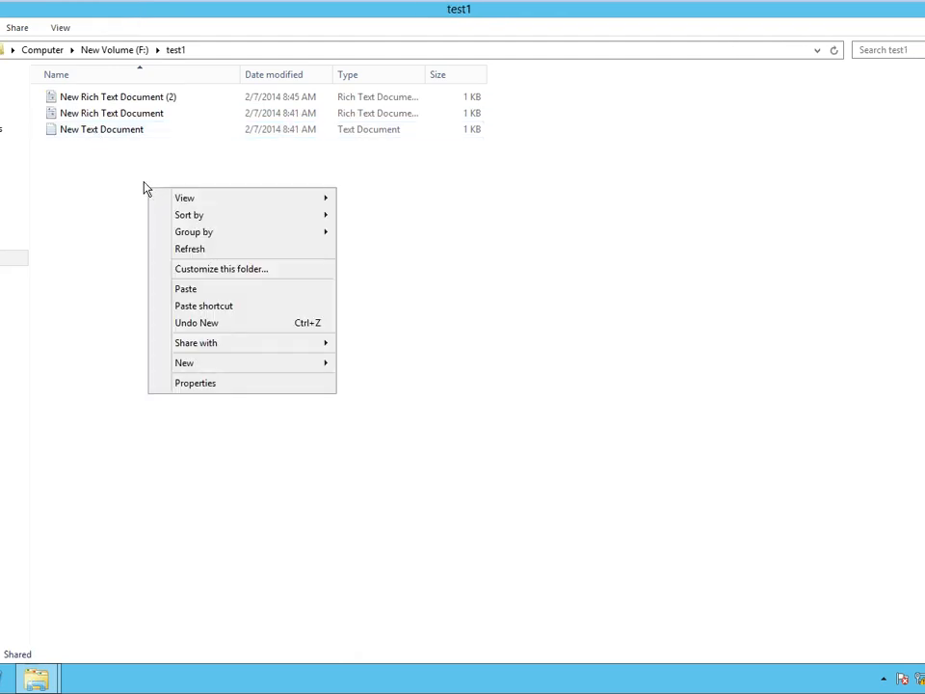
pyautogui.click(77, 152)
# Open New Text Document in Notepad, save it, and close it.
pyautogui.doubleClick(77, 133)
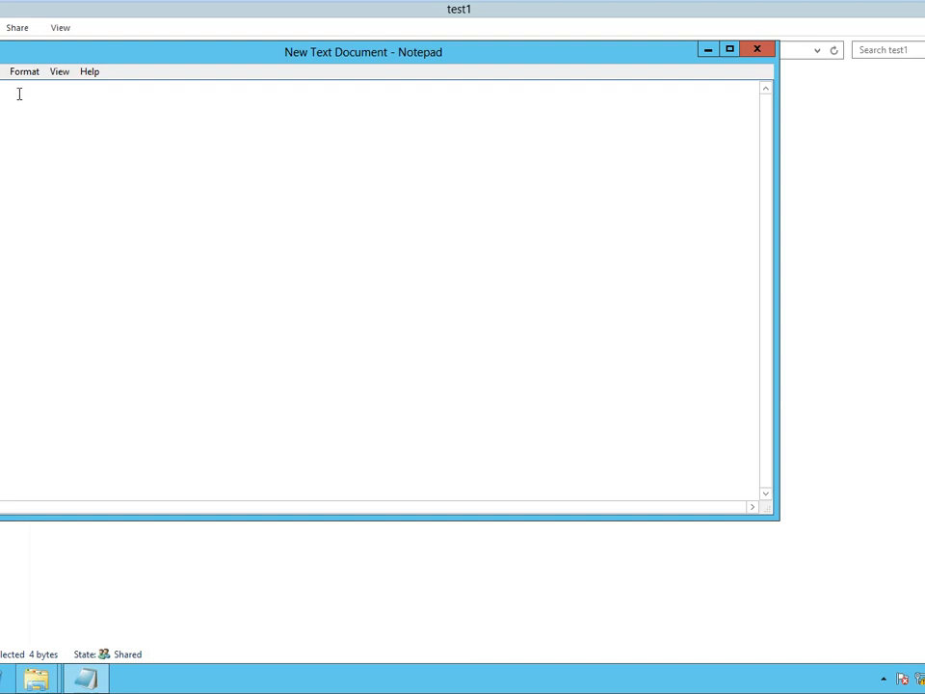
pyautogui.hotkey('alt', 'f')
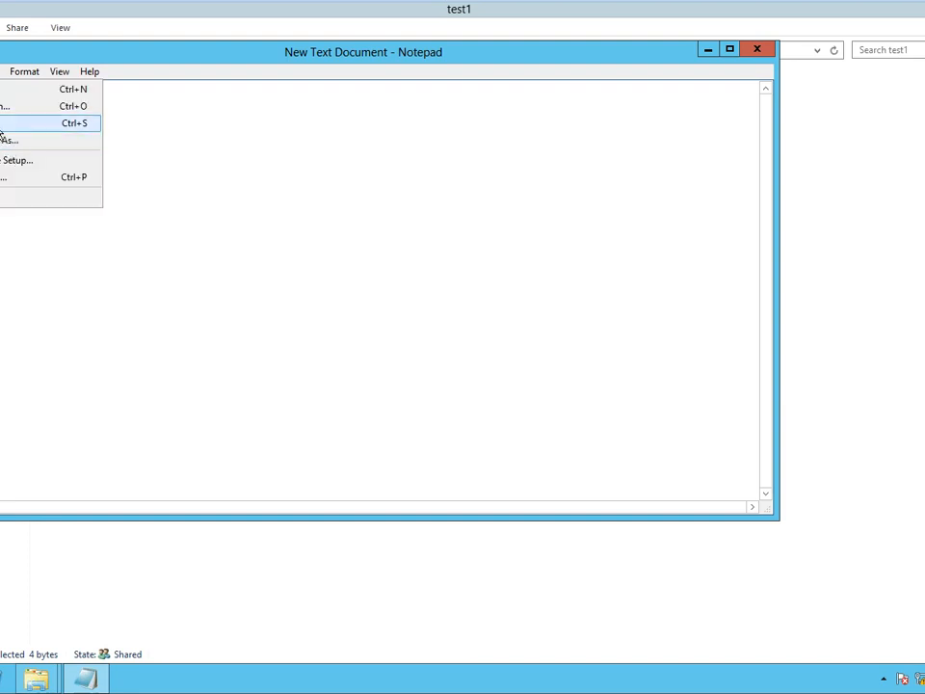
pyautogui.click(6, 121)
pyautogui.click(758, 50)
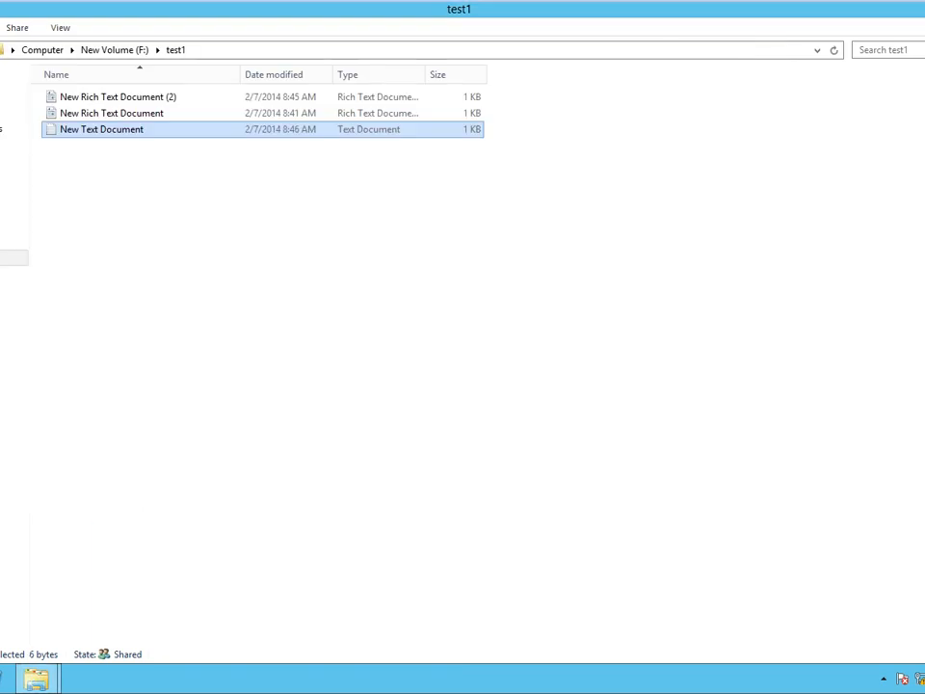
pyautogui.moveTo(3, 679)
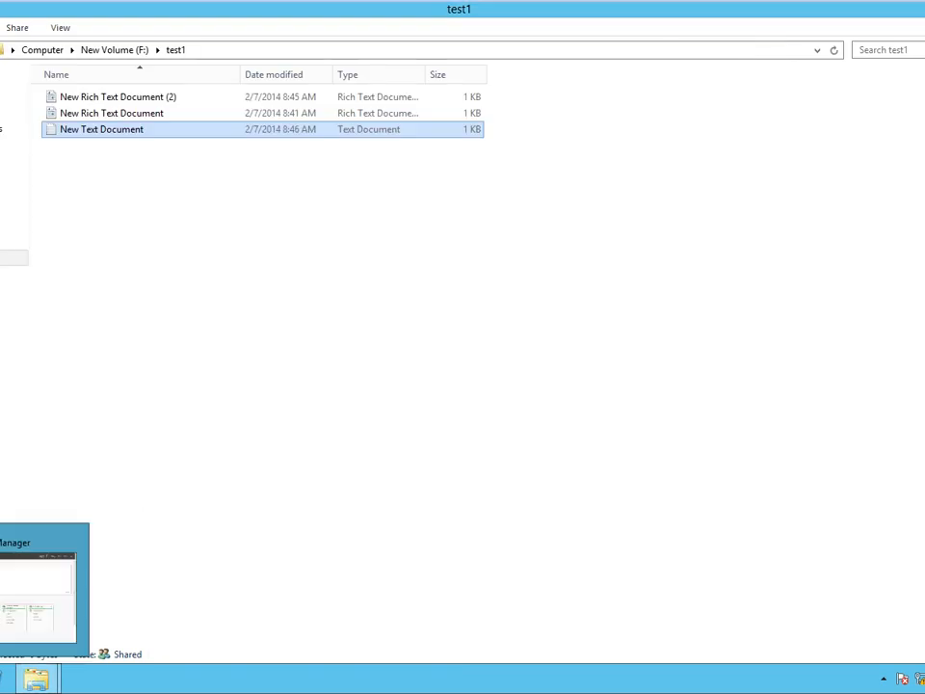
# Reopen New Text Document, save the edits, and close Notepad.
pyautogui.doubleClick(101, 131)
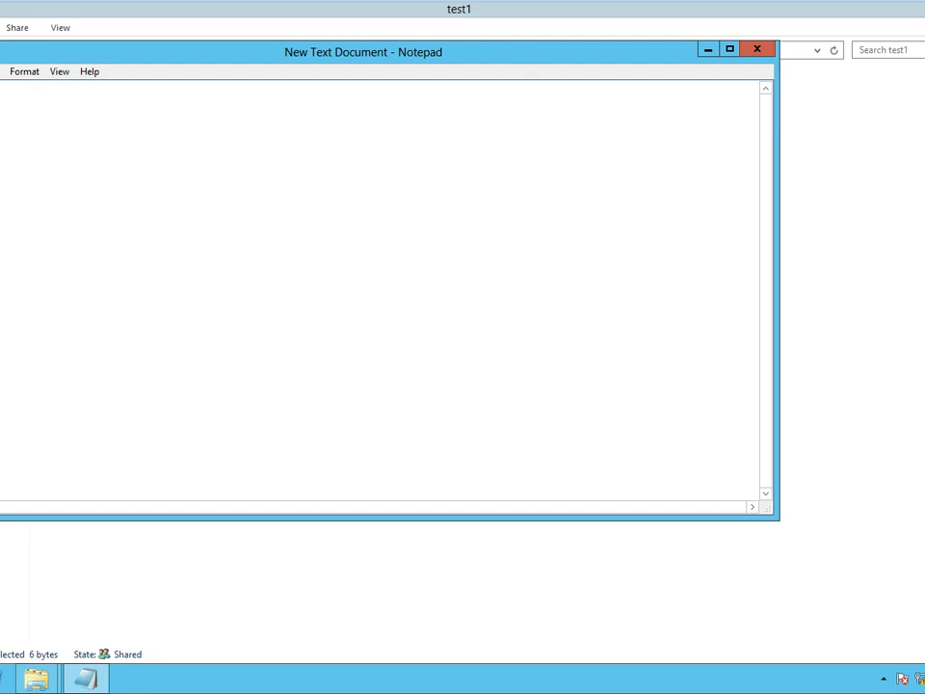
pyautogui.click(1, 72)
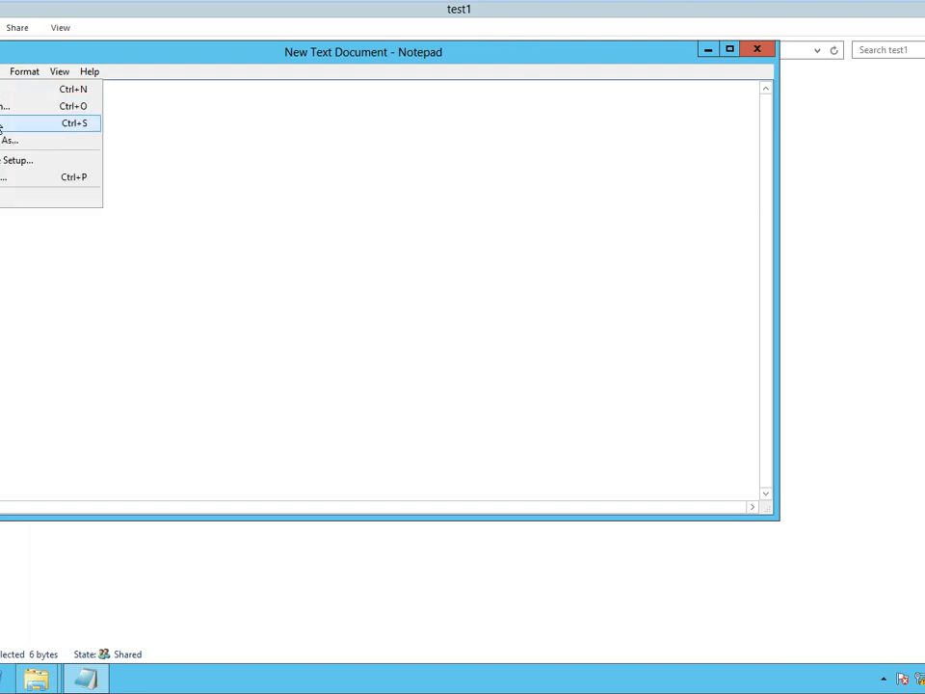
pyautogui.click(1, 123)
pyautogui.click(756, 48)
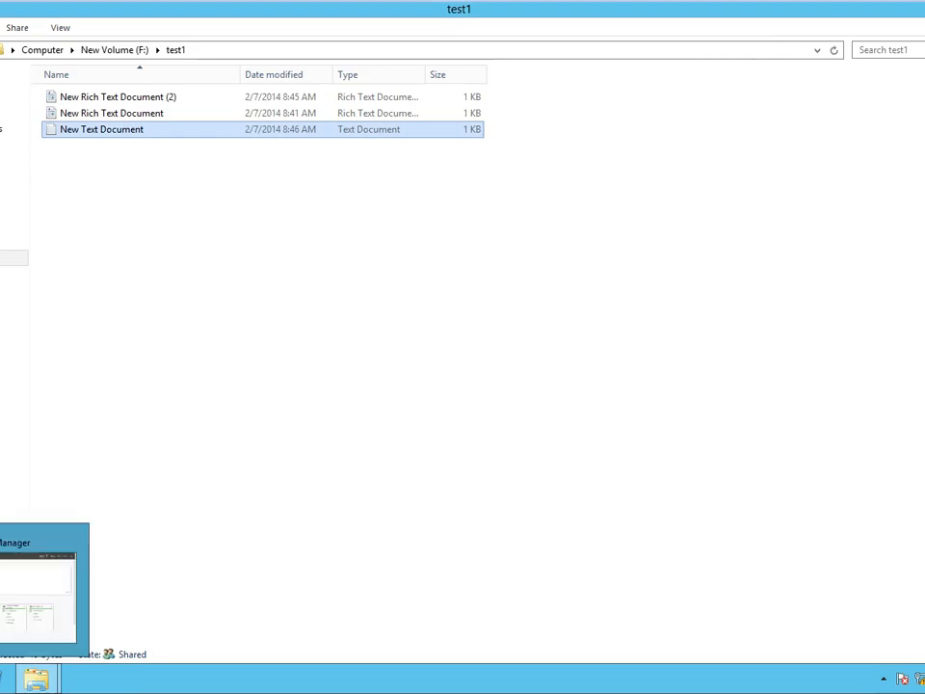
# Restore New Text Document in \\192.168.1.1\test1 to its 2/7/2014 8:41 AM version.
pyautogui.moveTo(37, 679)
pyautogui.click(163, 624)
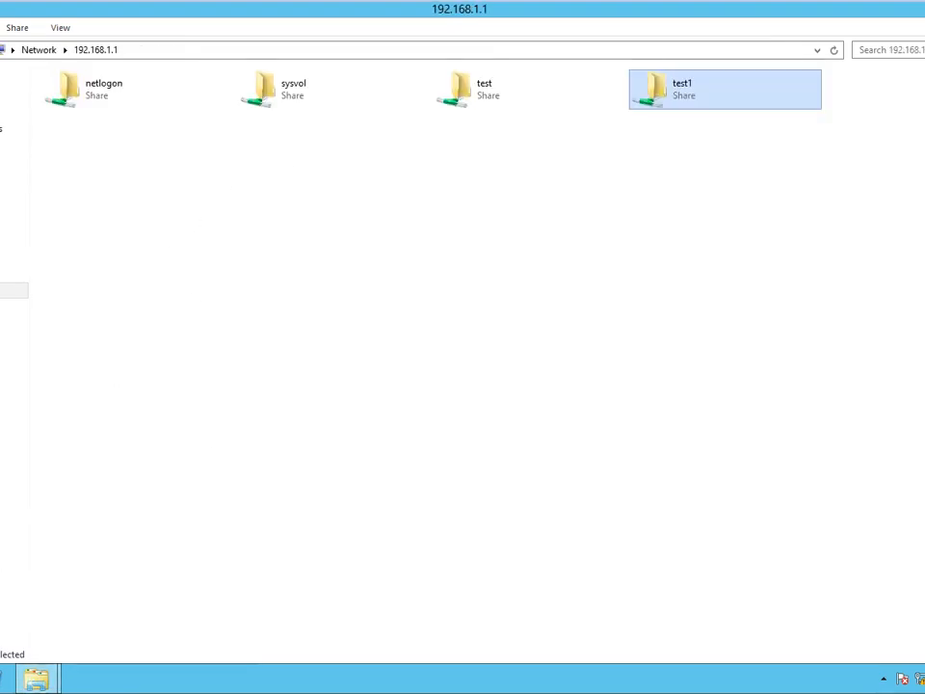
pyautogui.doubleClick(667, 107)
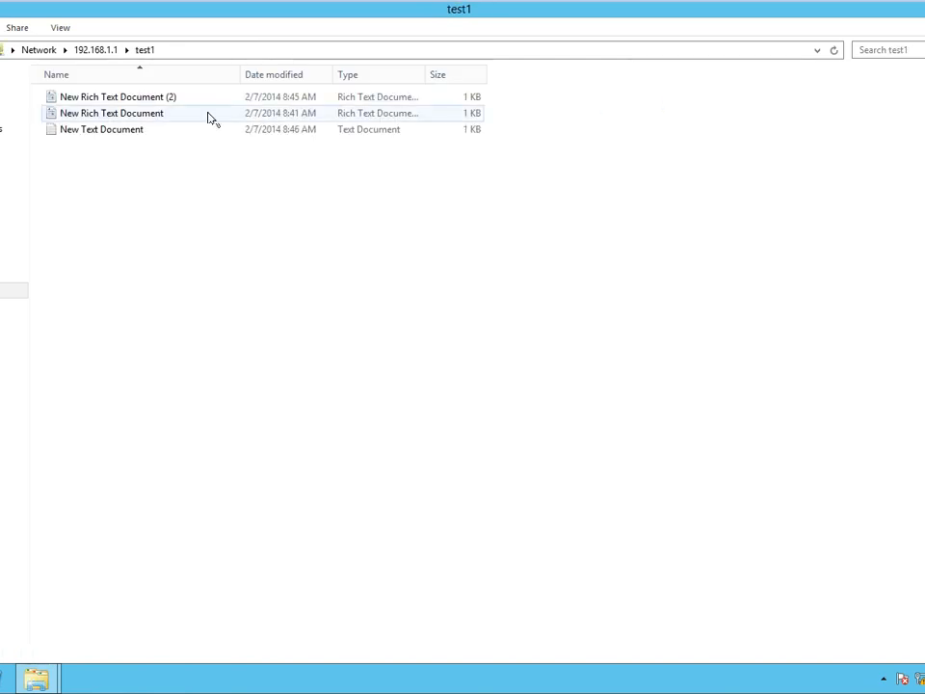
pyautogui.click(135, 133)
pyautogui.rightClick(135, 133)
pyautogui.click(192, 338)
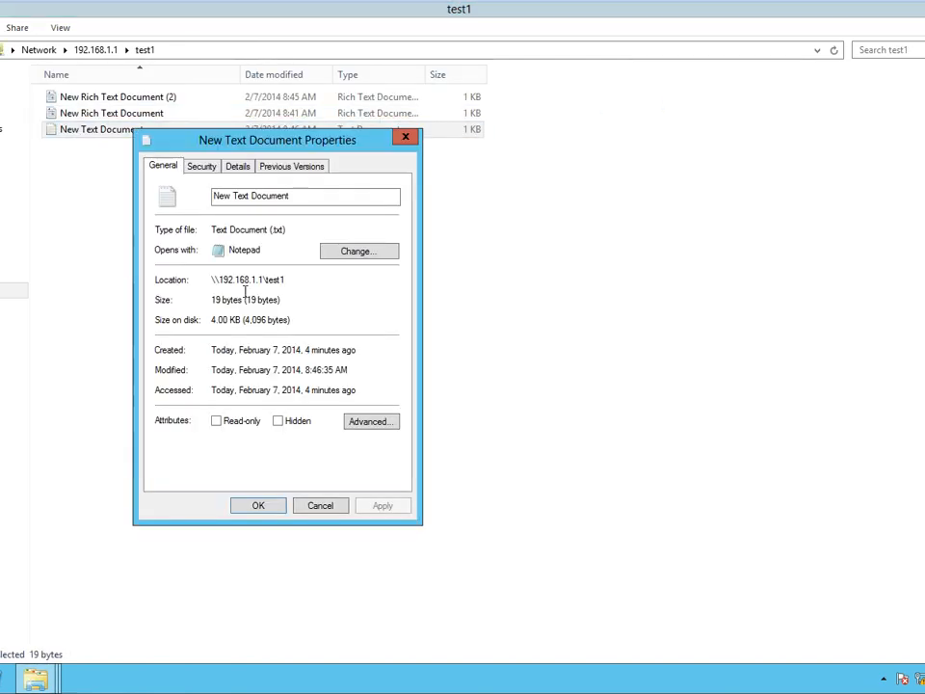
pyautogui.click(275, 165)
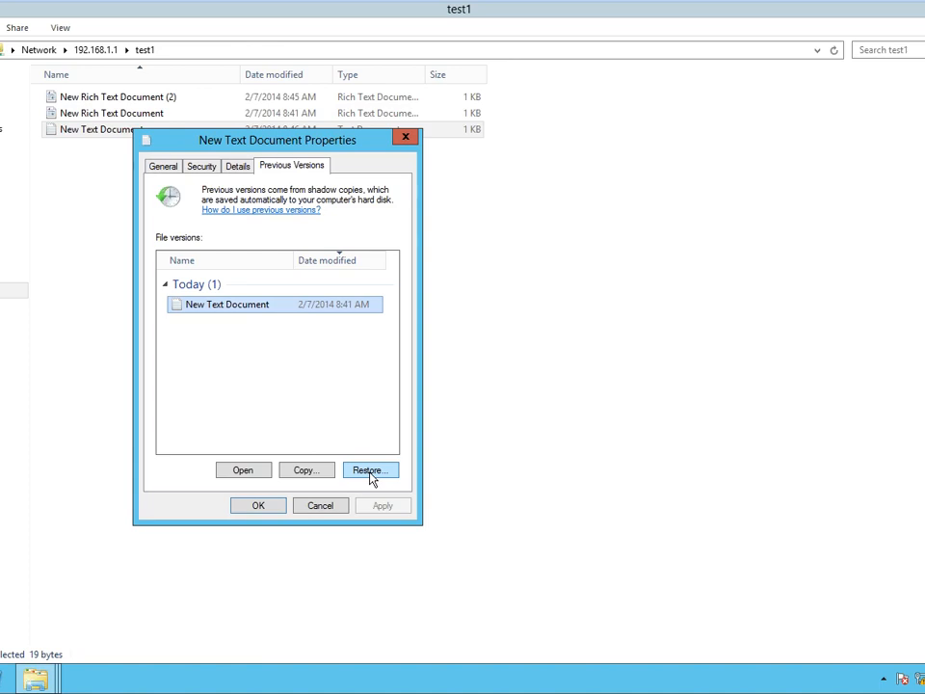
pyautogui.click(372, 478)
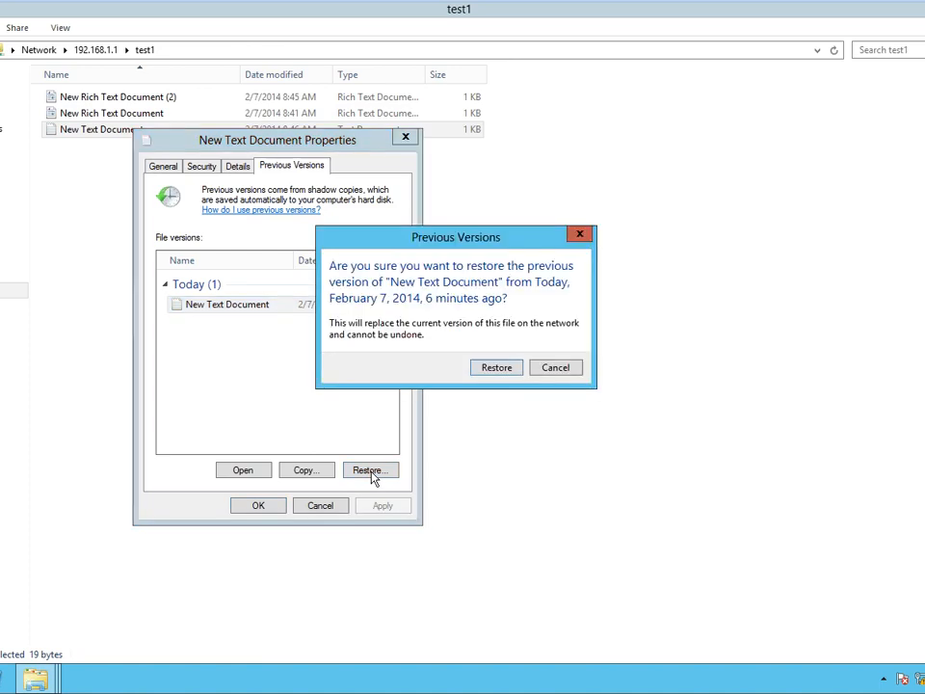
pyautogui.click(506, 371)
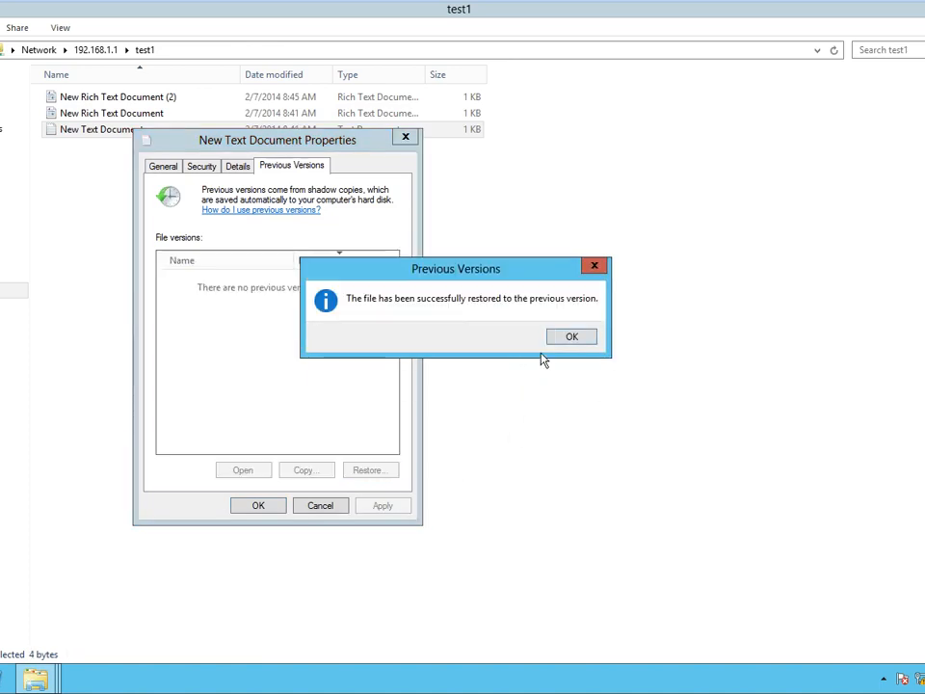
pyautogui.click(554, 338)
pyautogui.click(257, 506)
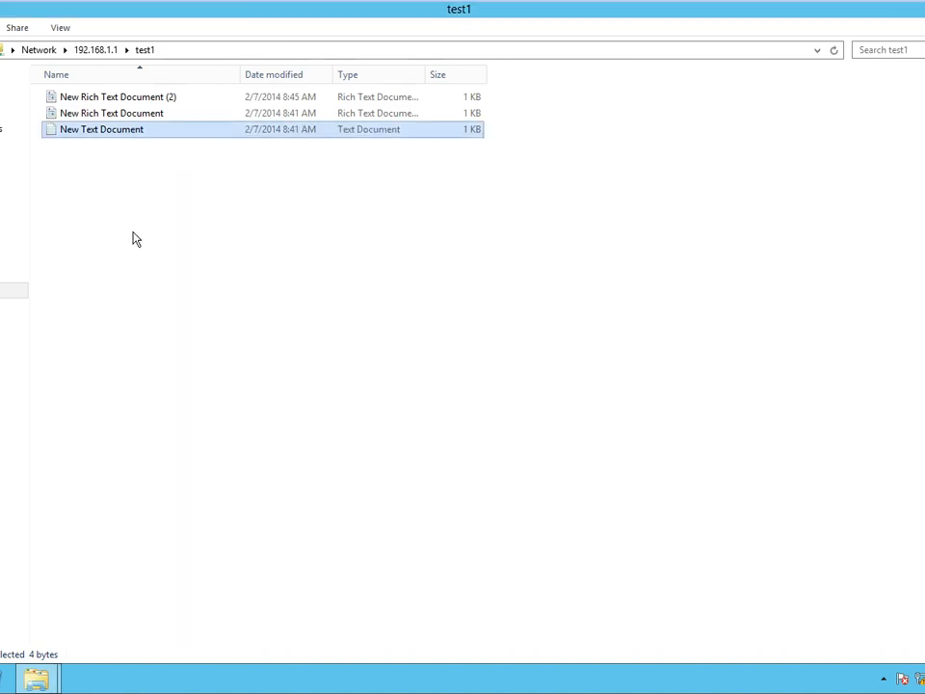
# Check New Text Document's contents and its available previous versions without changing anything.
pyautogui.doubleClick(152, 135)
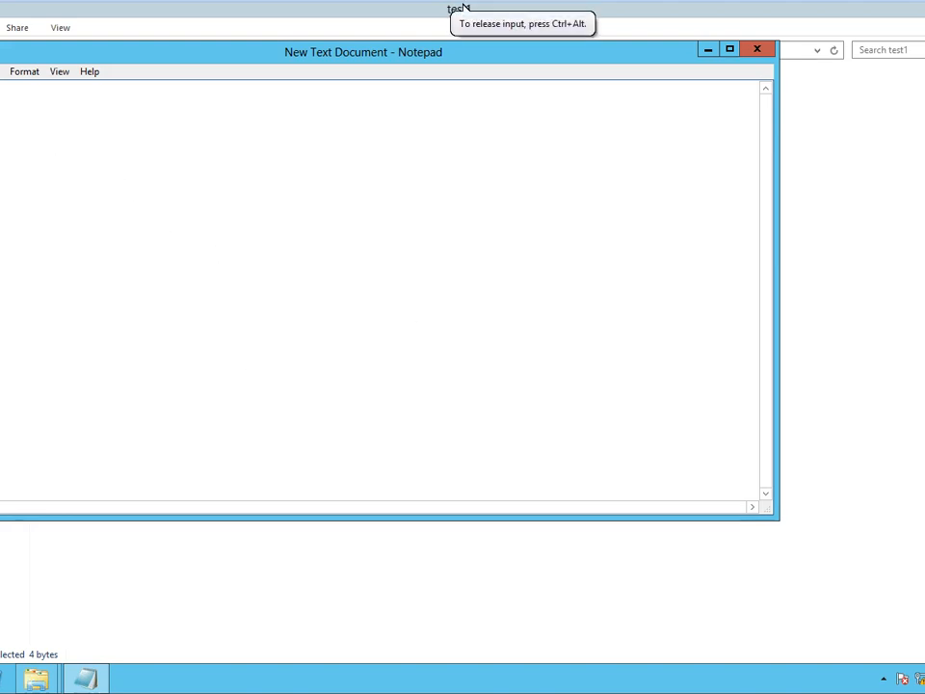
pyautogui.click(758, 50)
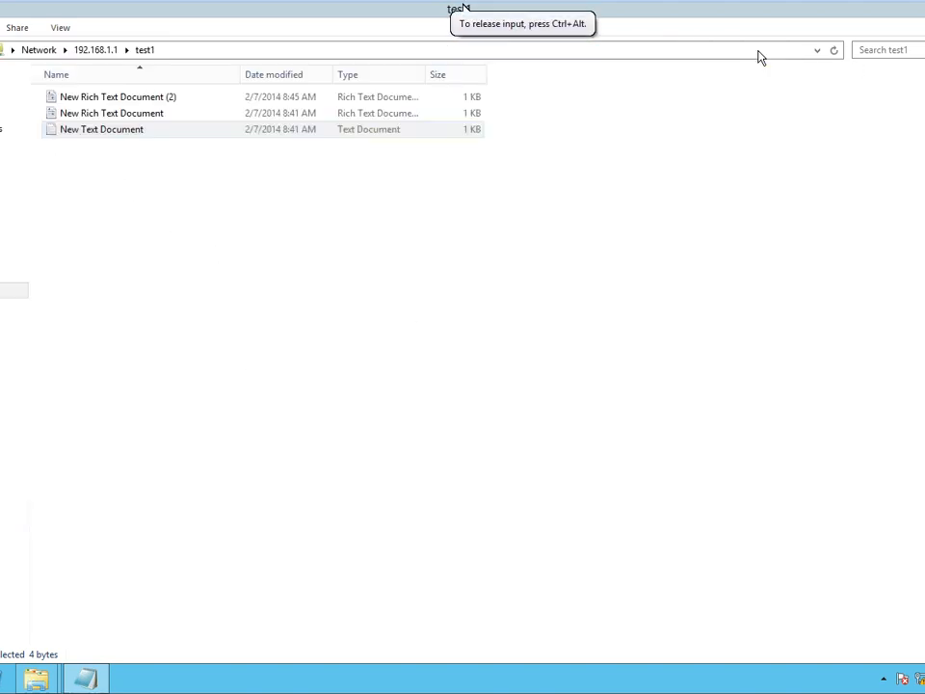
pyautogui.rightClick(166, 132)
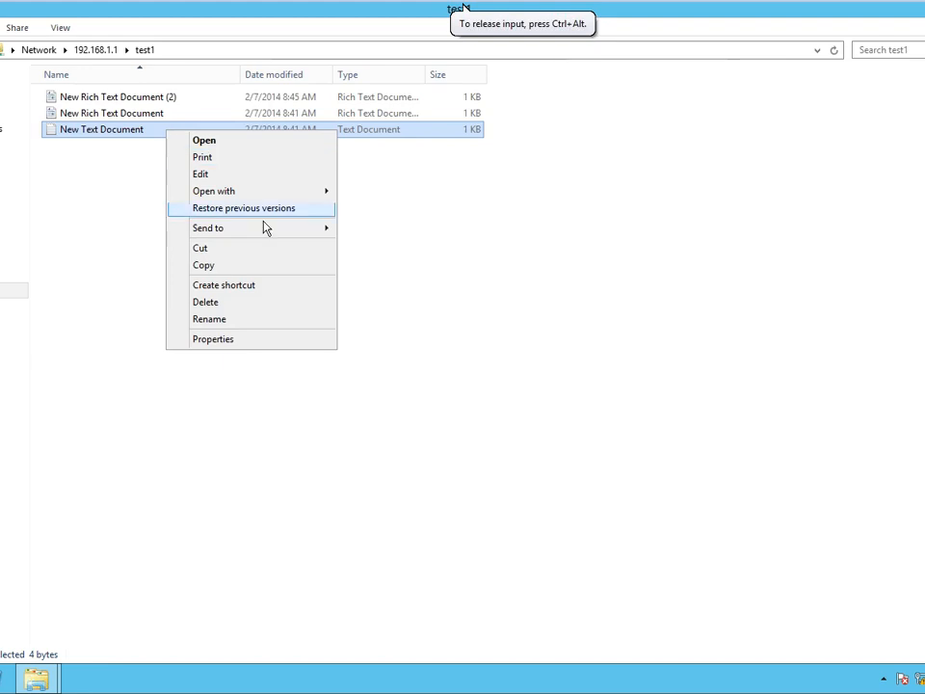
pyautogui.click(229, 340)
pyautogui.click(317, 170)
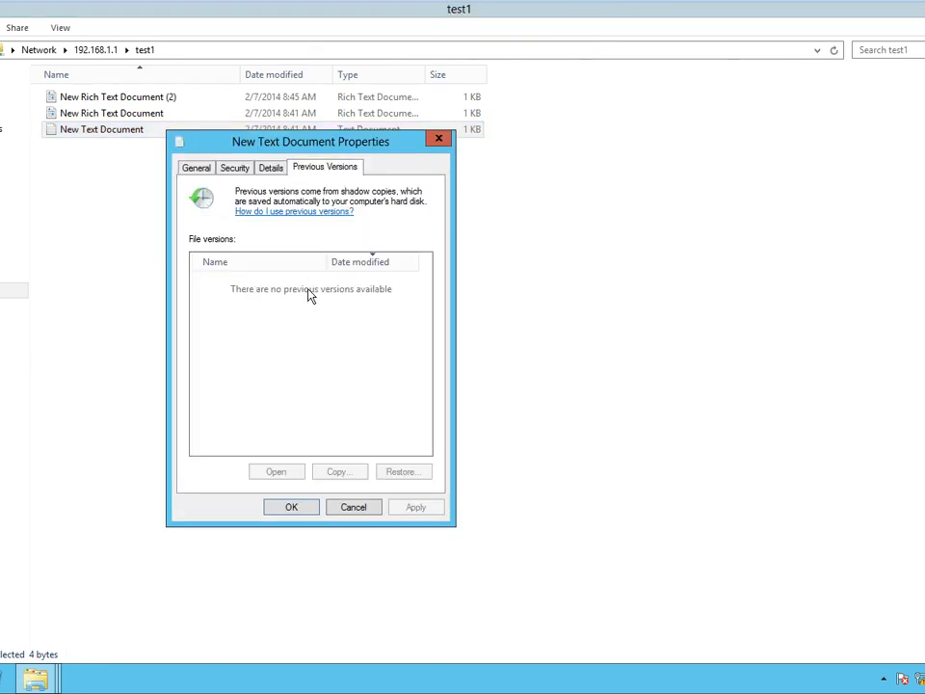
pyautogui.click(364, 507)
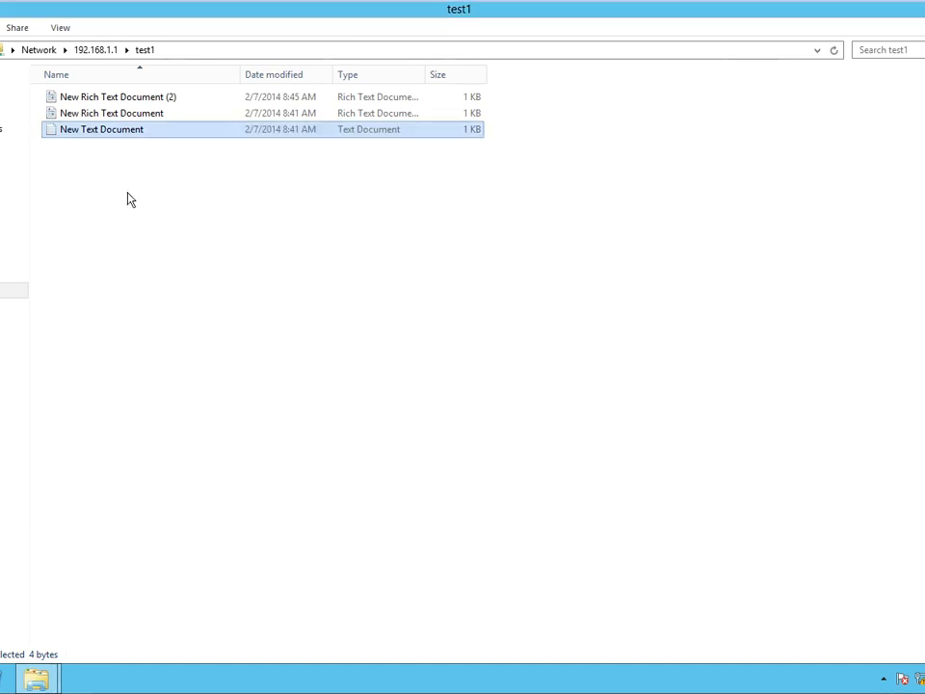
# Edit New Text Document in Notepad and save it, leaving it at 13 bytes.
pyautogui.doubleClick(123, 133)
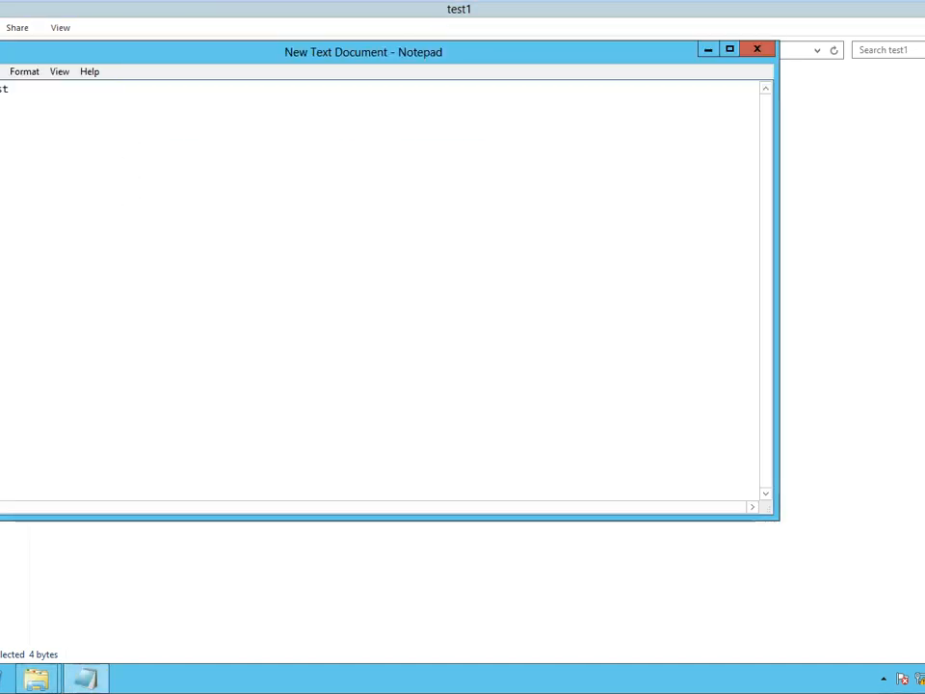
pyautogui.hotkey('alt', 'f')
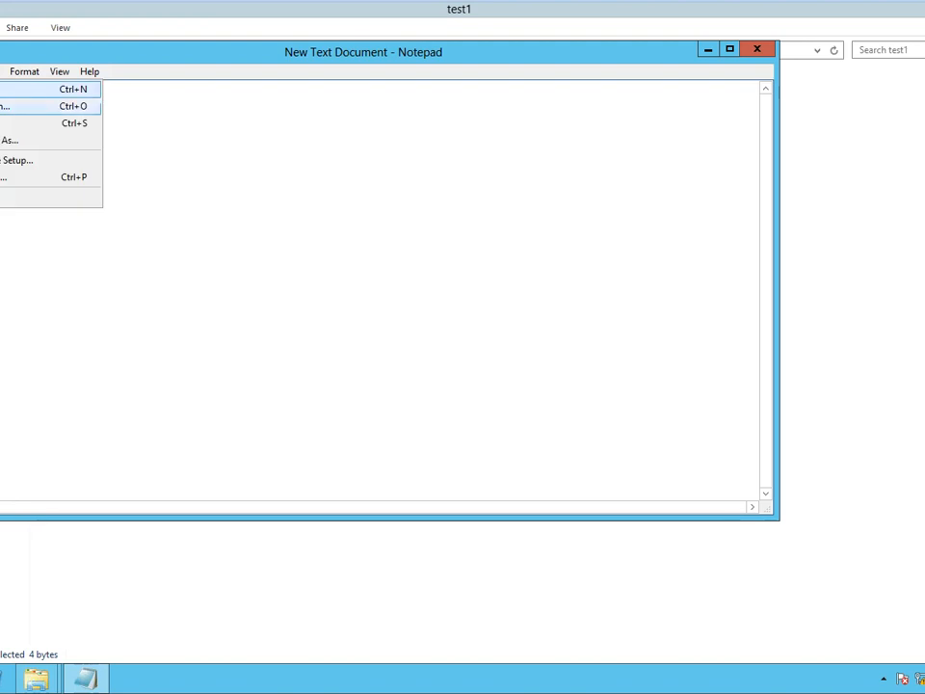
pyautogui.press('Down')
pyautogui.press('Return')
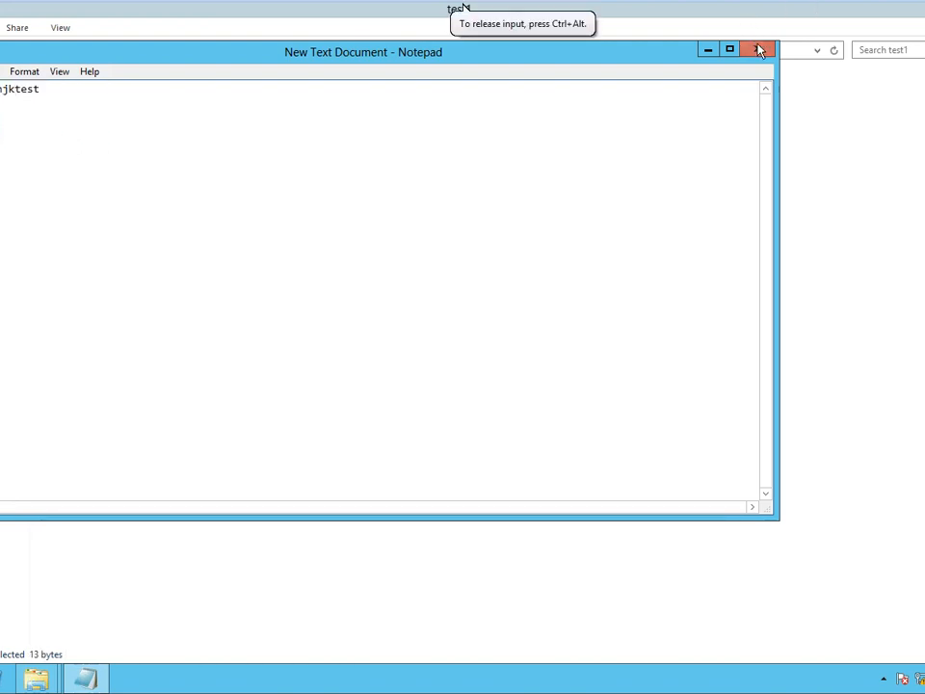
pyautogui.click(758, 49)
# Copy New Text Document's 8:41 AM previous version into New folder on New Volume (E:).
pyautogui.rightClick(141, 137)
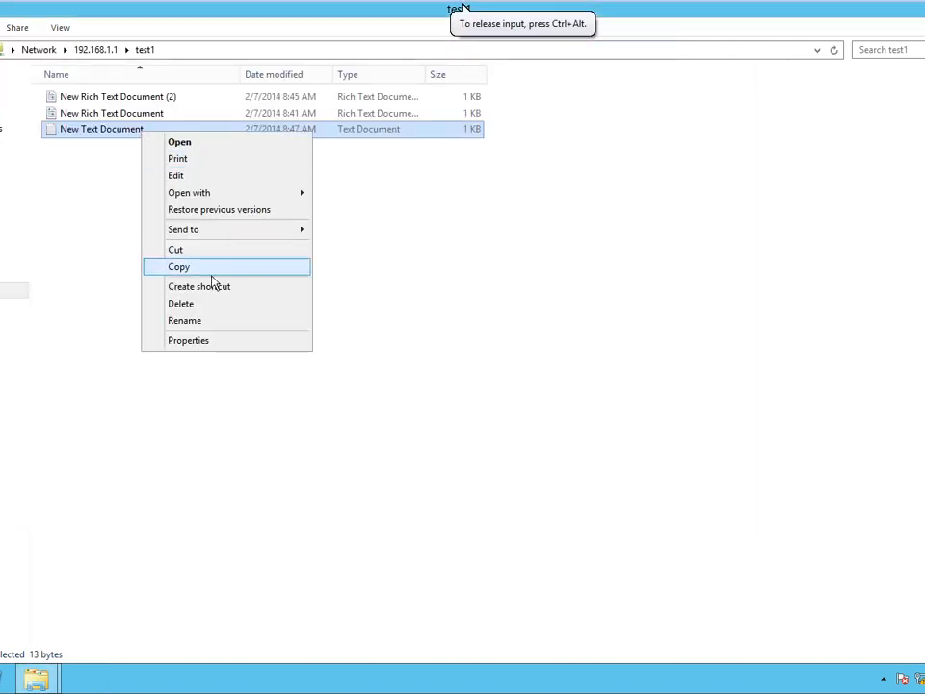
pyautogui.click(206, 338)
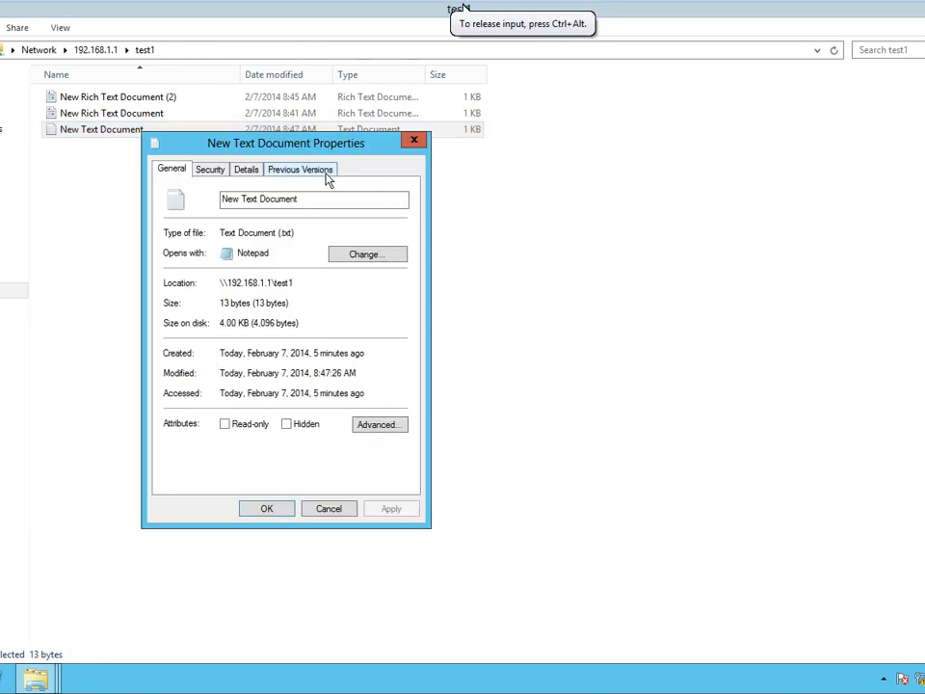
pyautogui.click(324, 173)
pyautogui.click(251, 307)
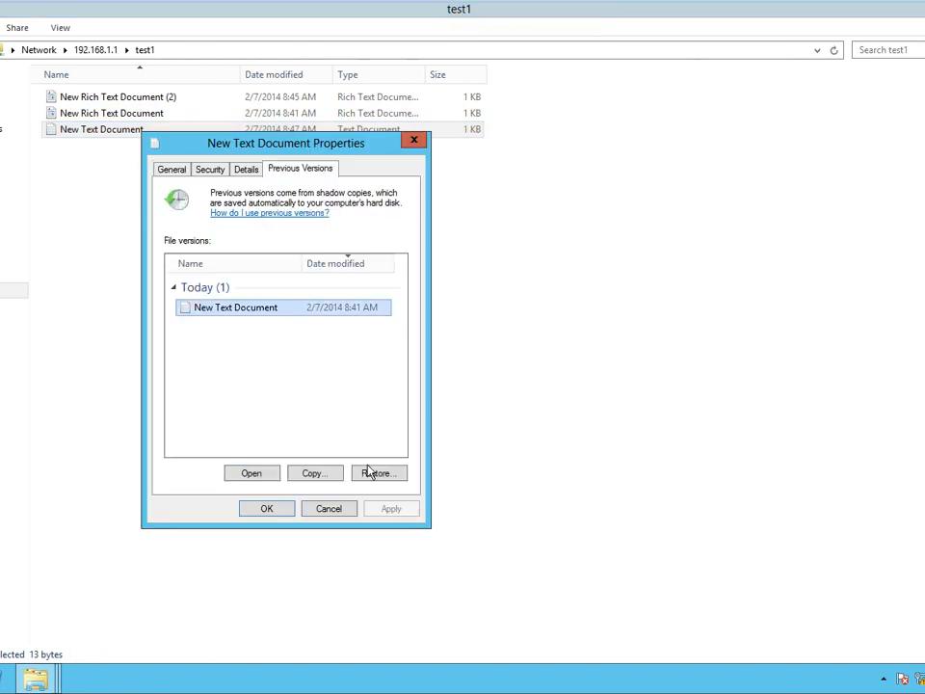
pyautogui.click(308, 479)
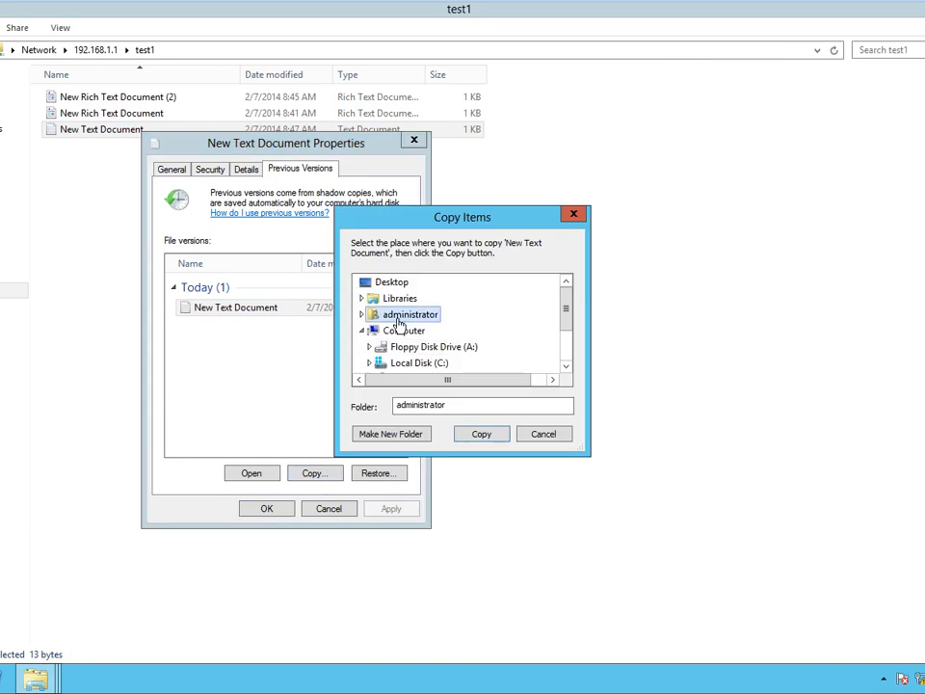
pyautogui.click(569, 348)
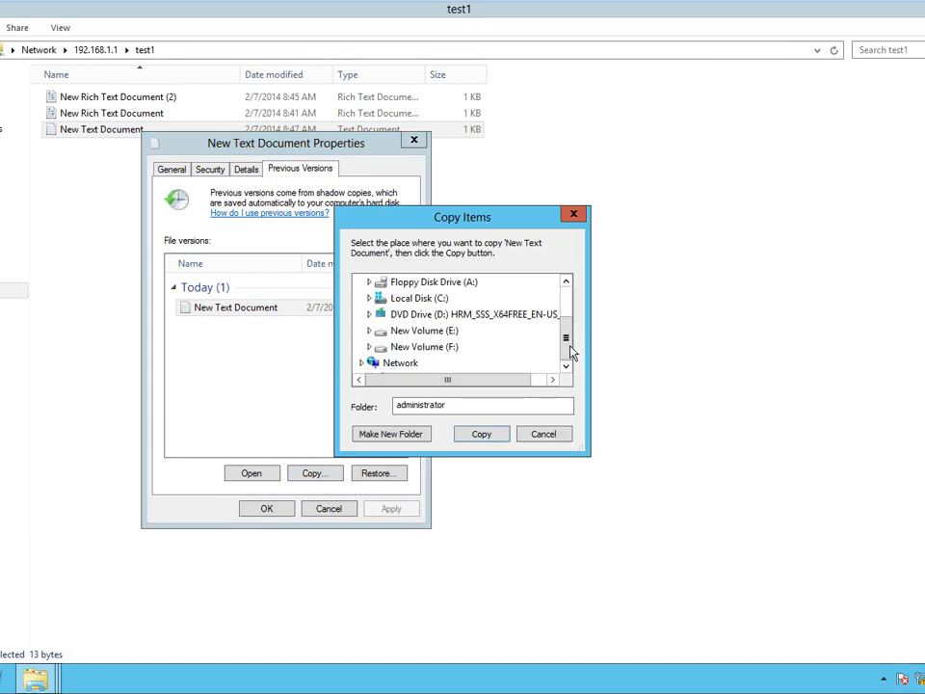
pyautogui.click(369, 330)
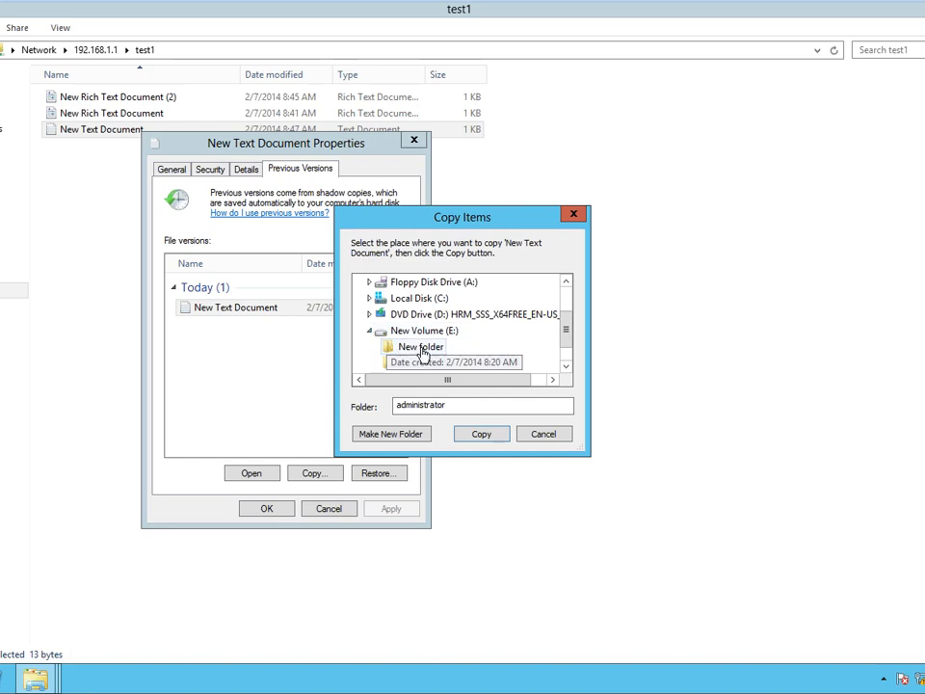
pyautogui.click(421, 347)
pyautogui.click(481, 434)
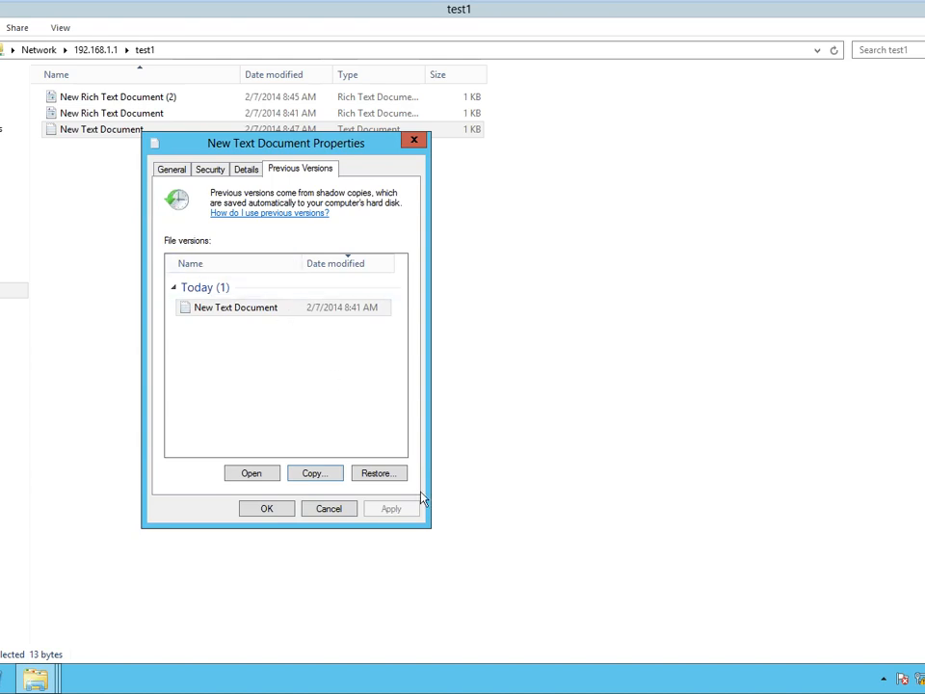
# View the 8:41 AM previous version's contents, then close it and the properties.
pyautogui.click(249, 310)
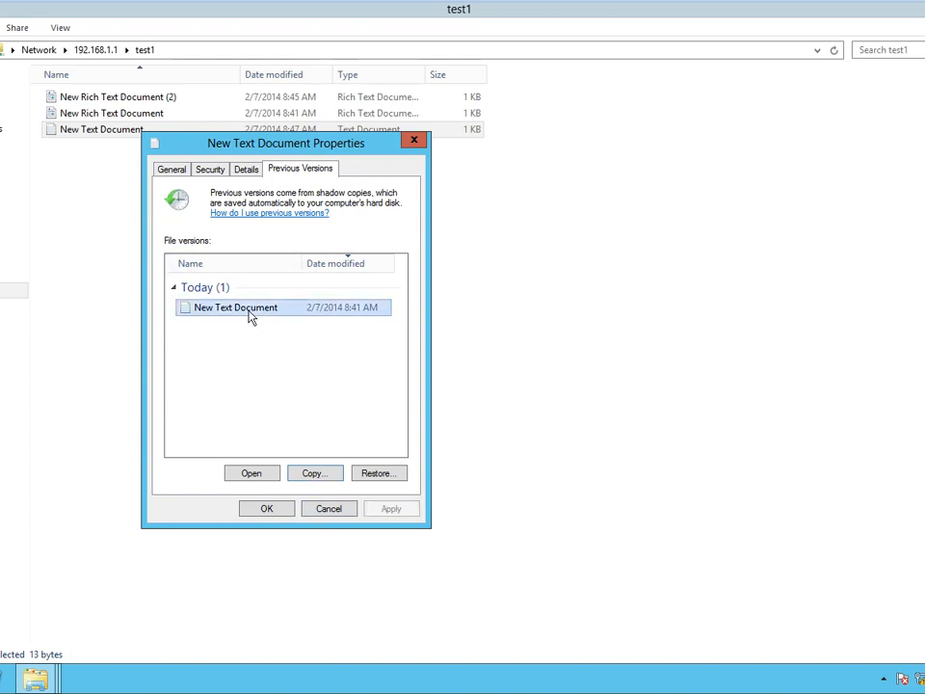
pyautogui.click(251, 473)
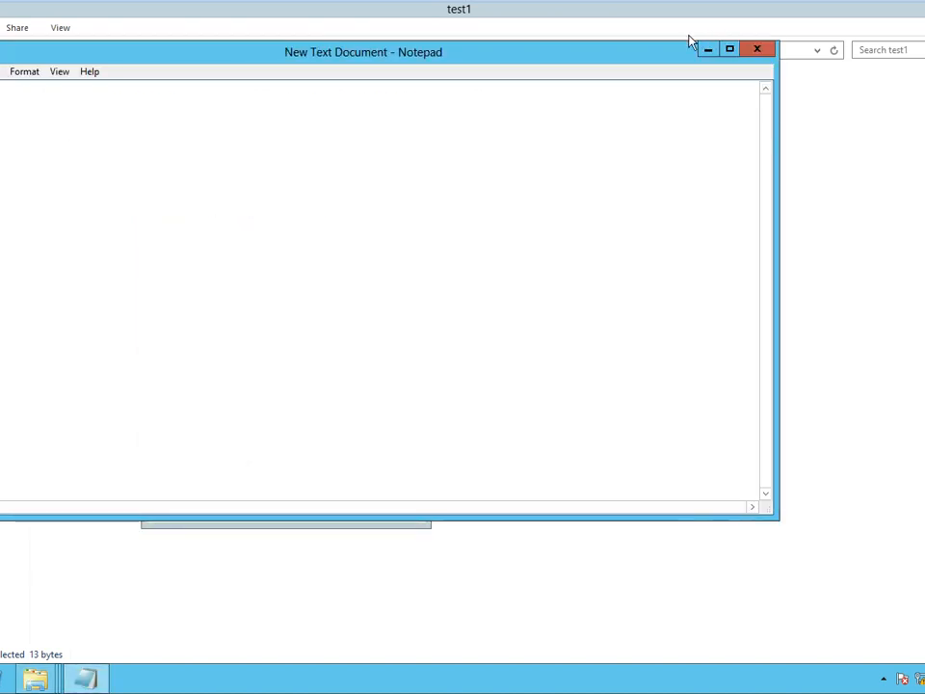
pyautogui.click(757, 49)
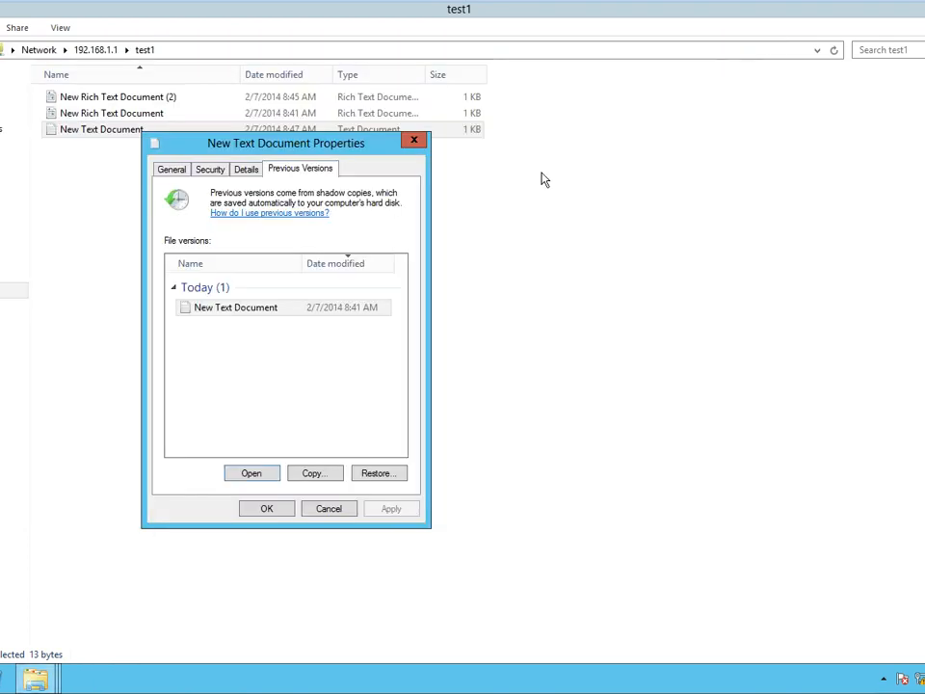
pyautogui.click(328, 509)
pyautogui.moveTo(464, 52)
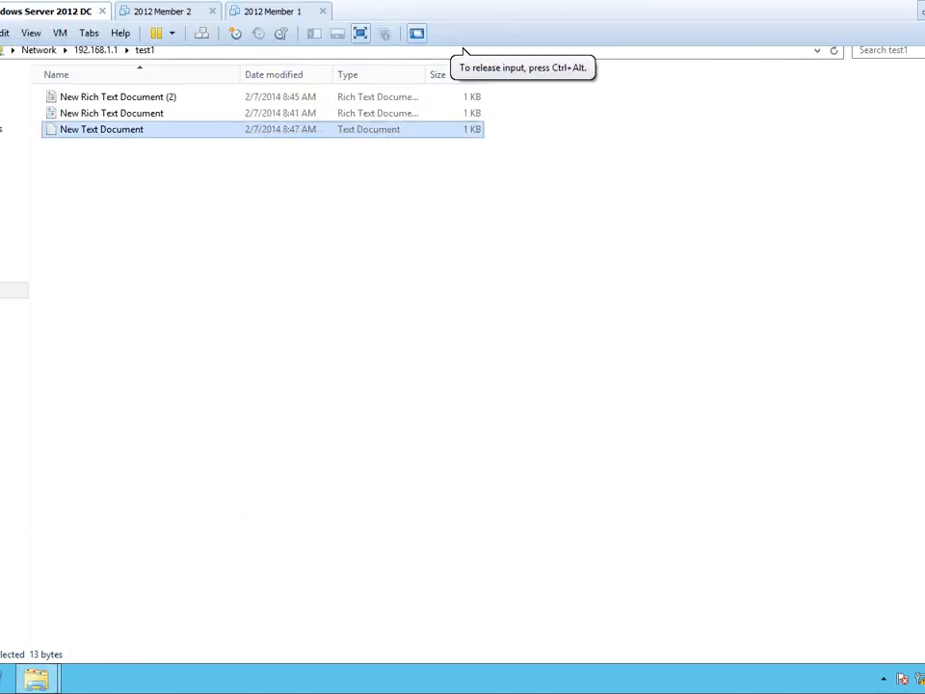
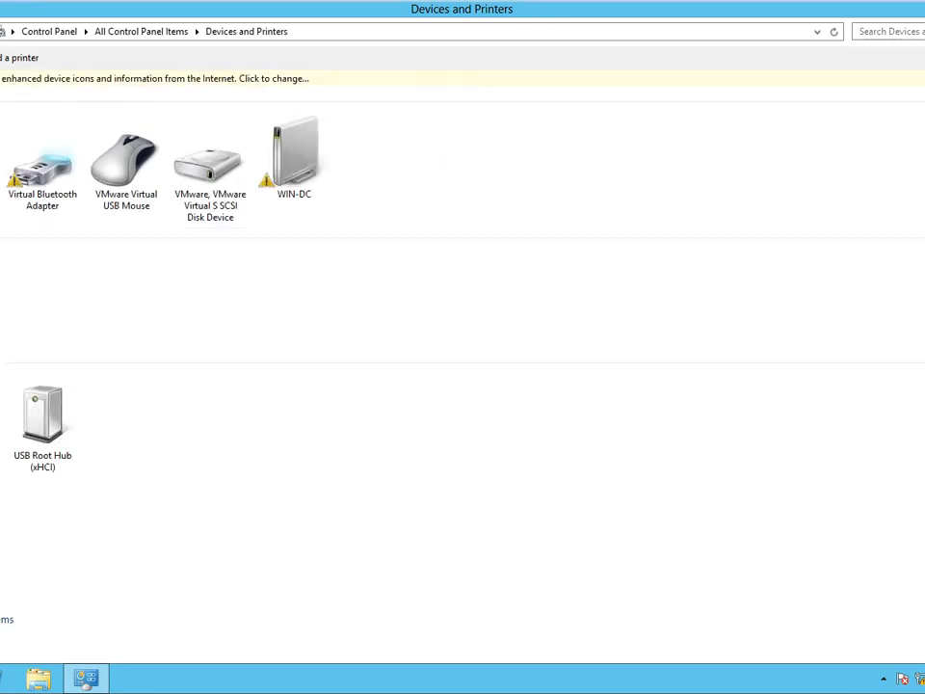
pyautogui.click(8, 60)
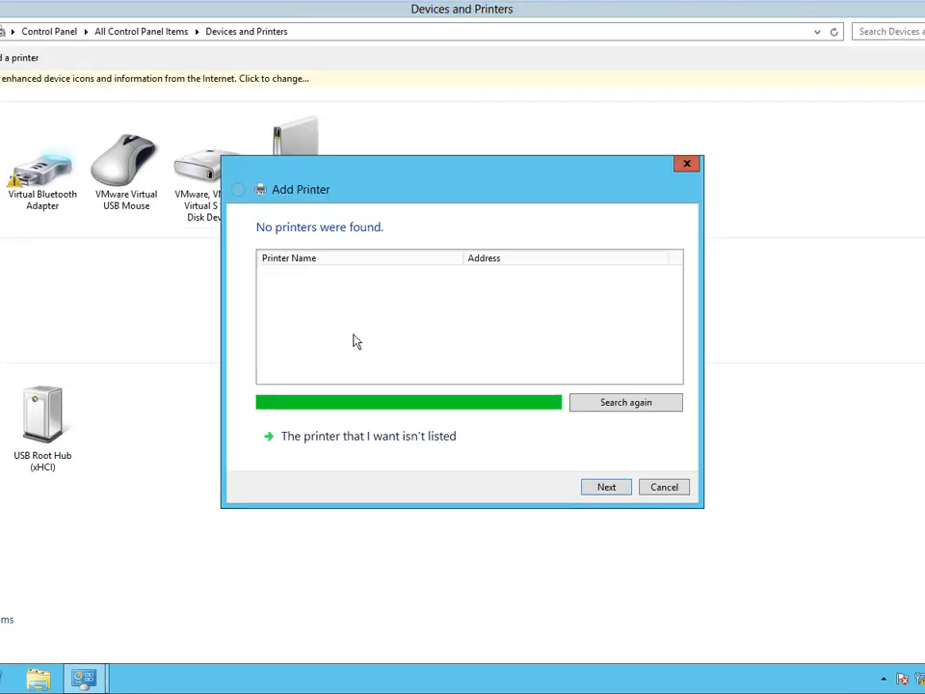
pyautogui.click(681, 493)
pyautogui.click(3, 58)
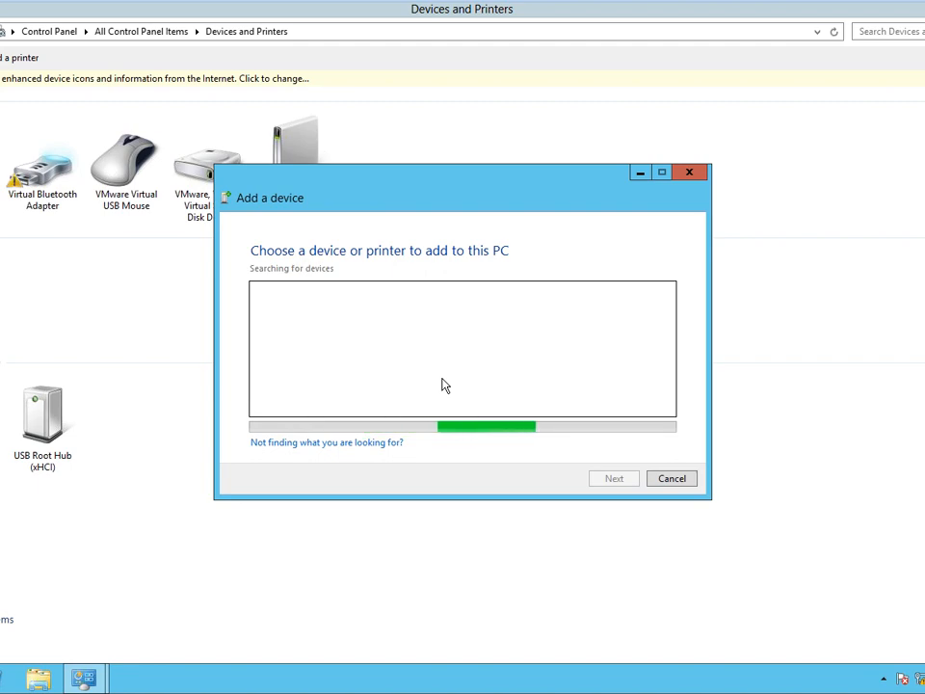
pyautogui.press('super')
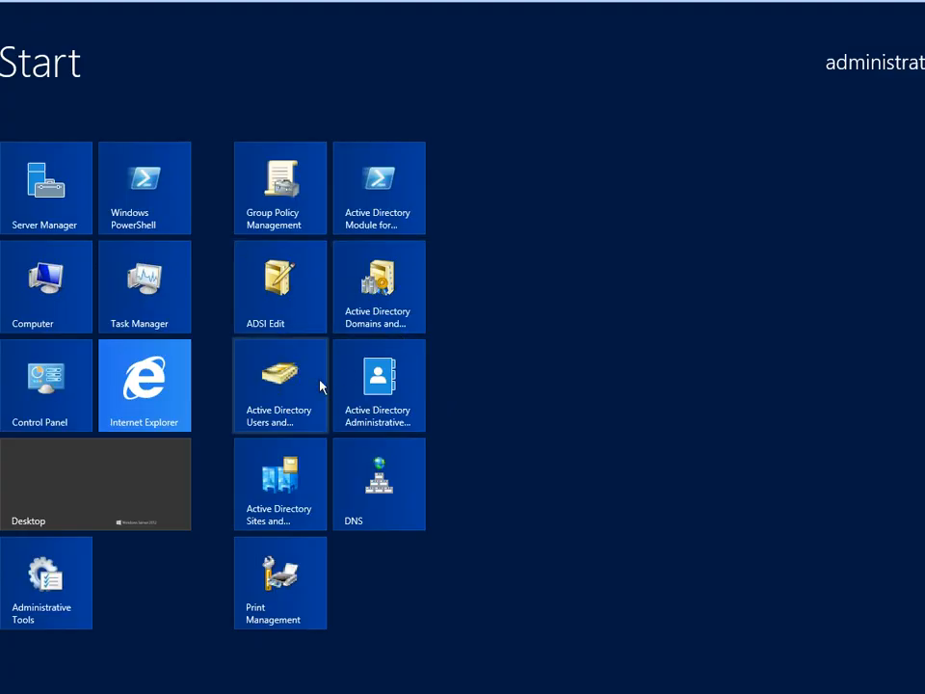
pyautogui.press('super')
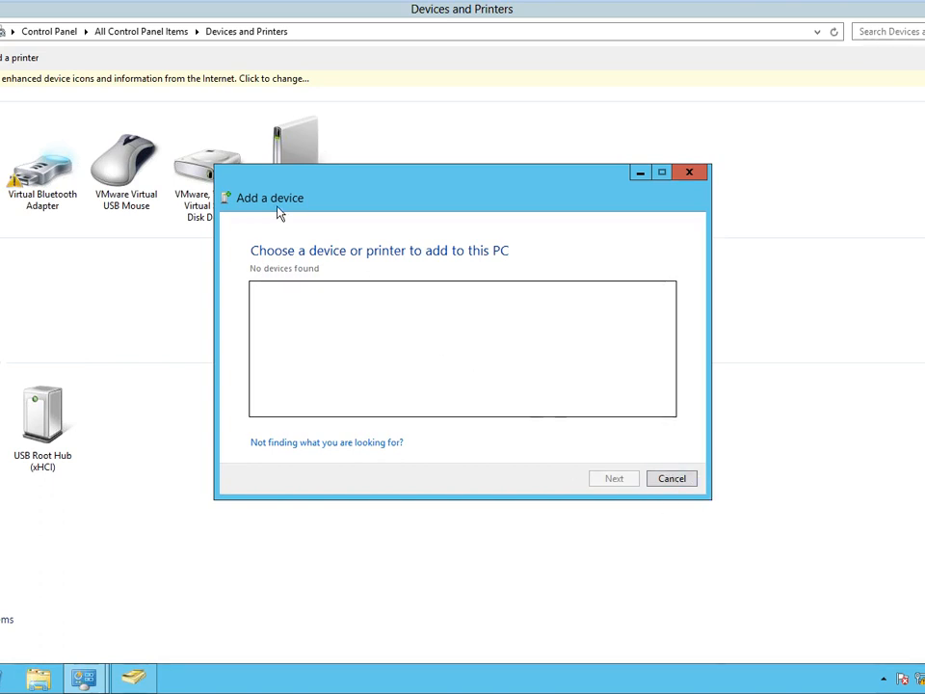
pyautogui.click(673, 480)
# Add a local LPT1 printer using the Brother Color Leg Type1 Class Driver, shared under its default name.
pyautogui.click(11, 58)
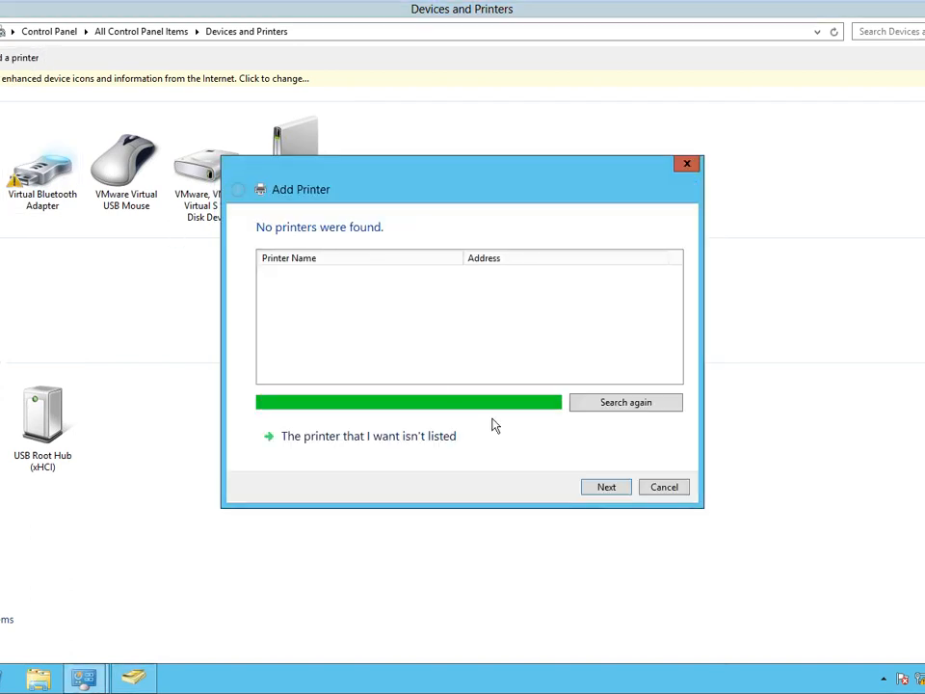
pyautogui.click(606, 486)
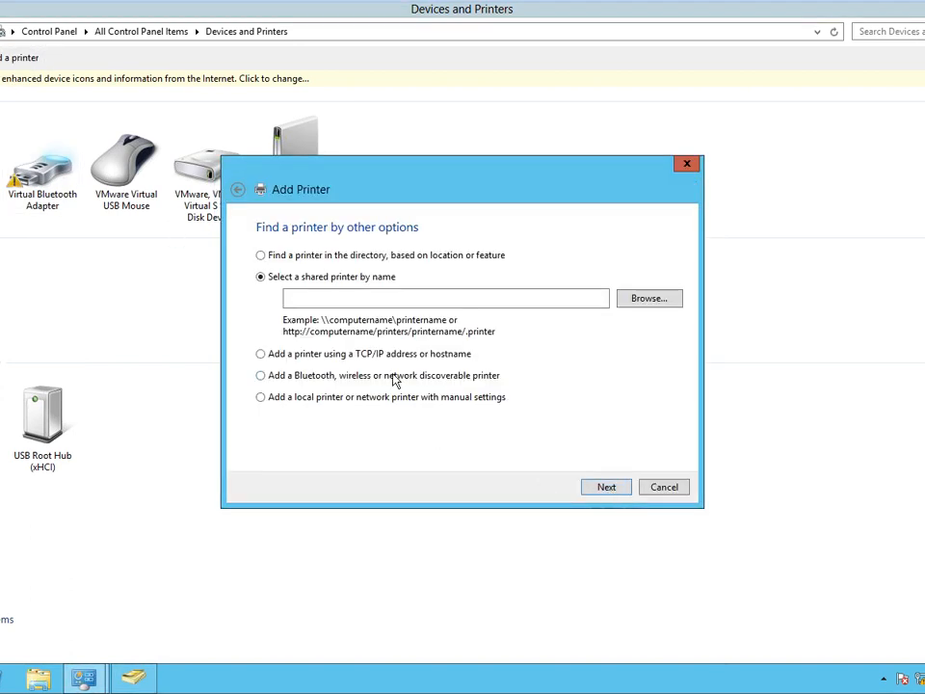
pyautogui.click(284, 403)
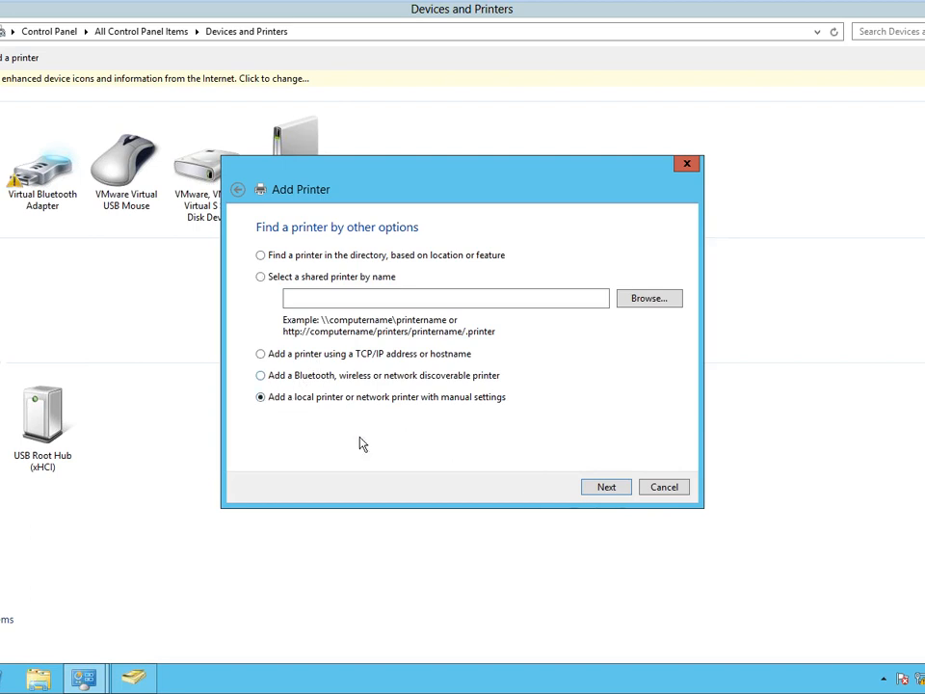
pyautogui.click(603, 489)
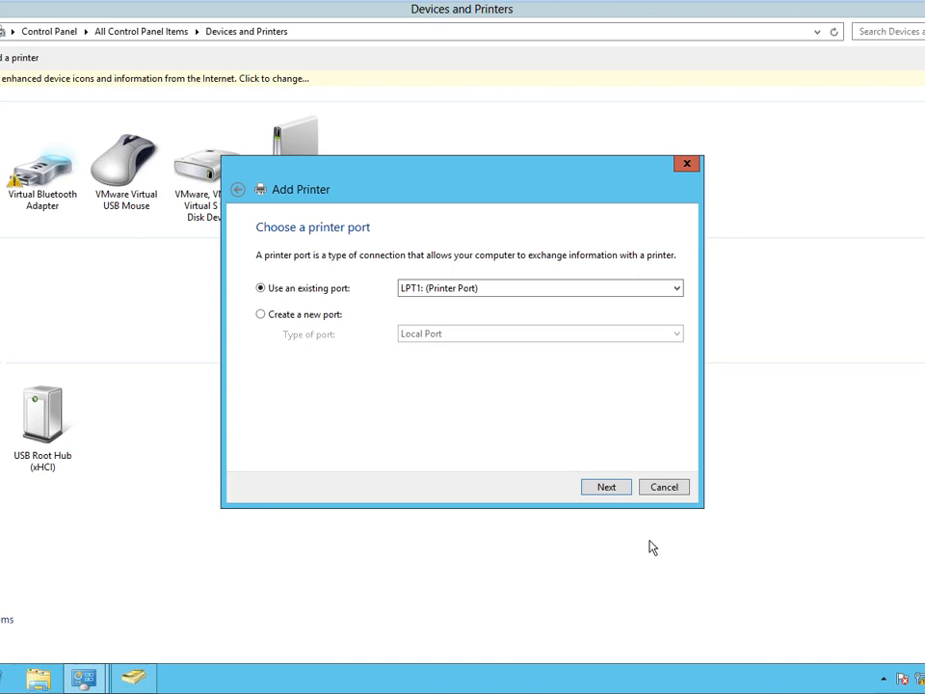
pyautogui.click(606, 489)
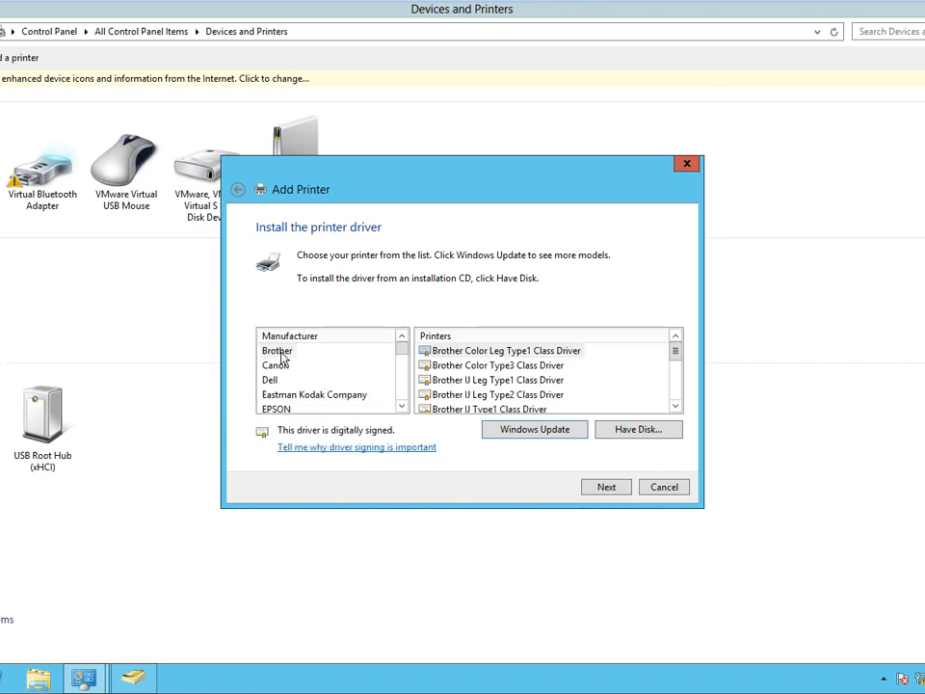
pyautogui.click(473, 353)
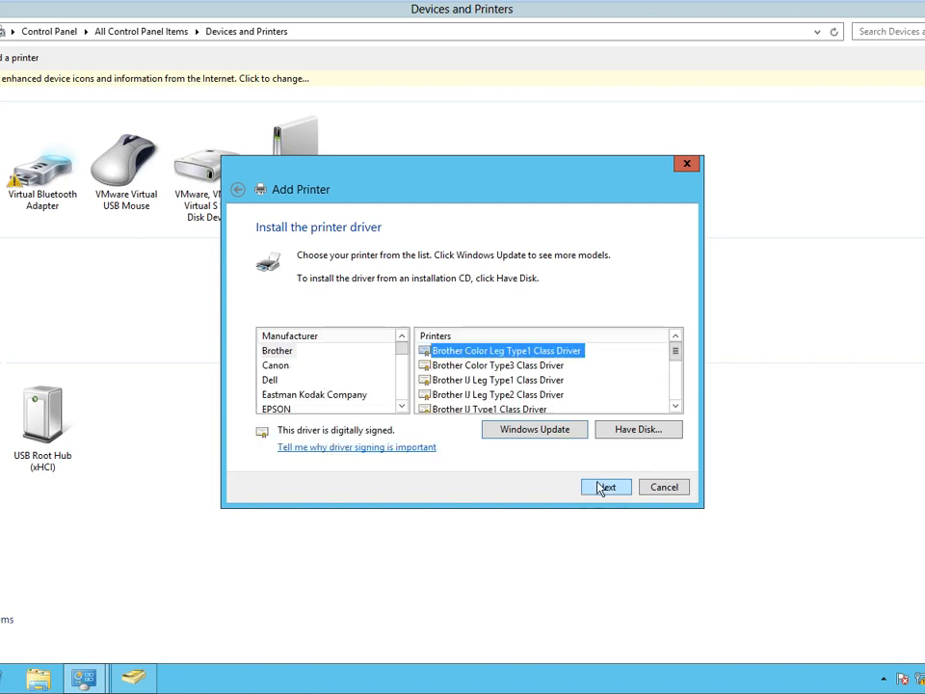
pyautogui.click(605, 486)
pyautogui.click(605, 487)
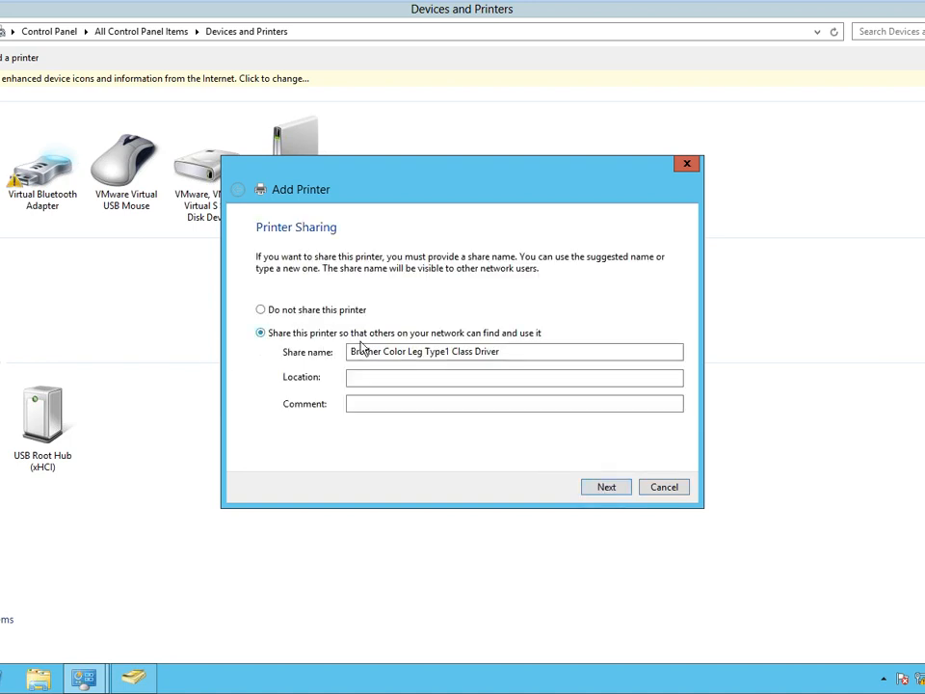
pyautogui.click(605, 487)
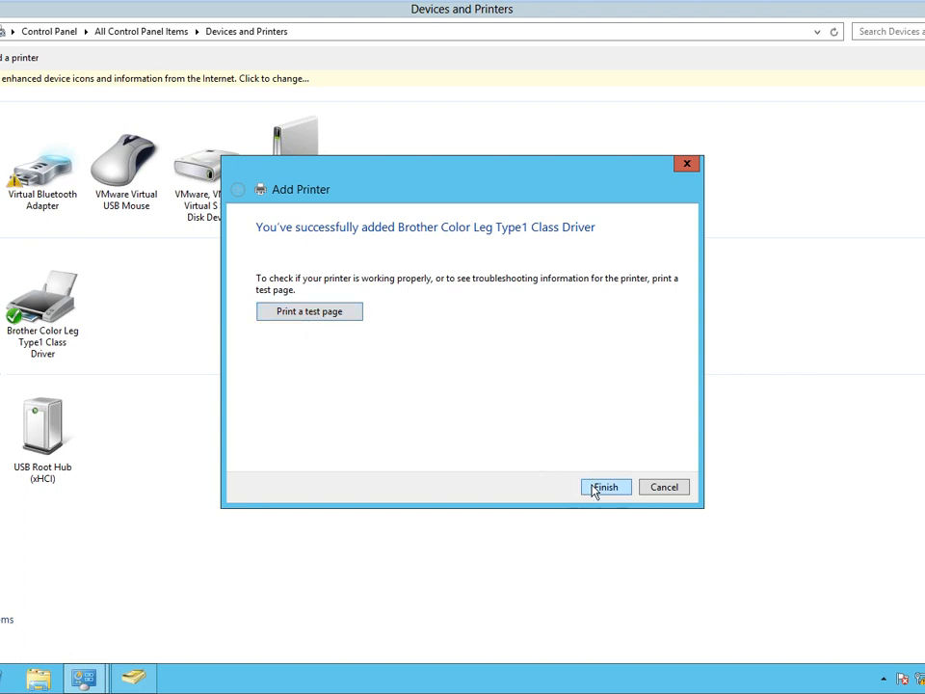
pyautogui.press('Return')
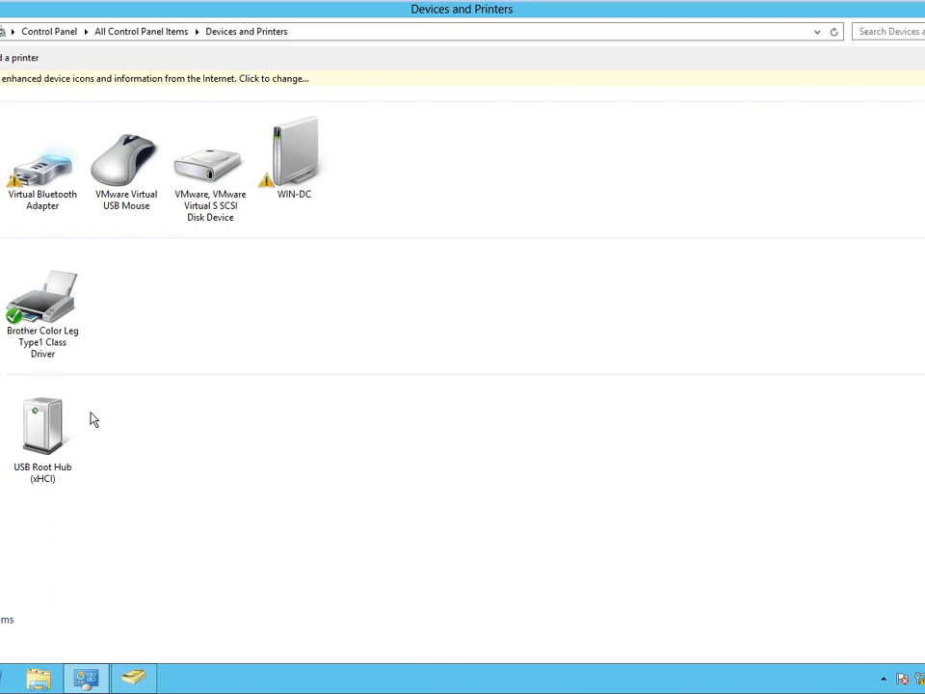
pyautogui.click(47, 357)
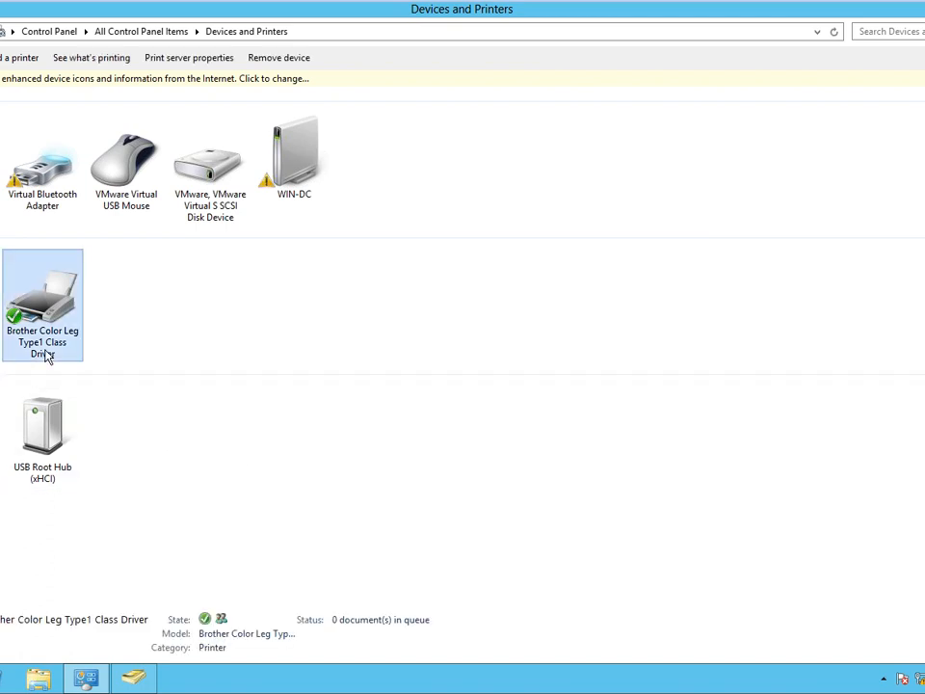
pyautogui.rightClick(47, 357)
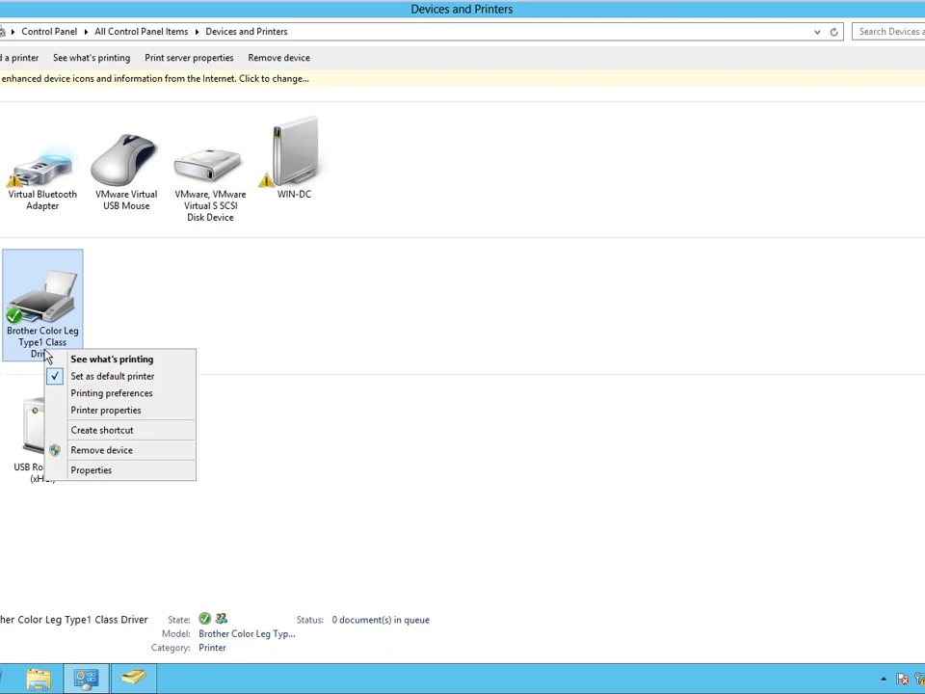
pyautogui.click(141, 417)
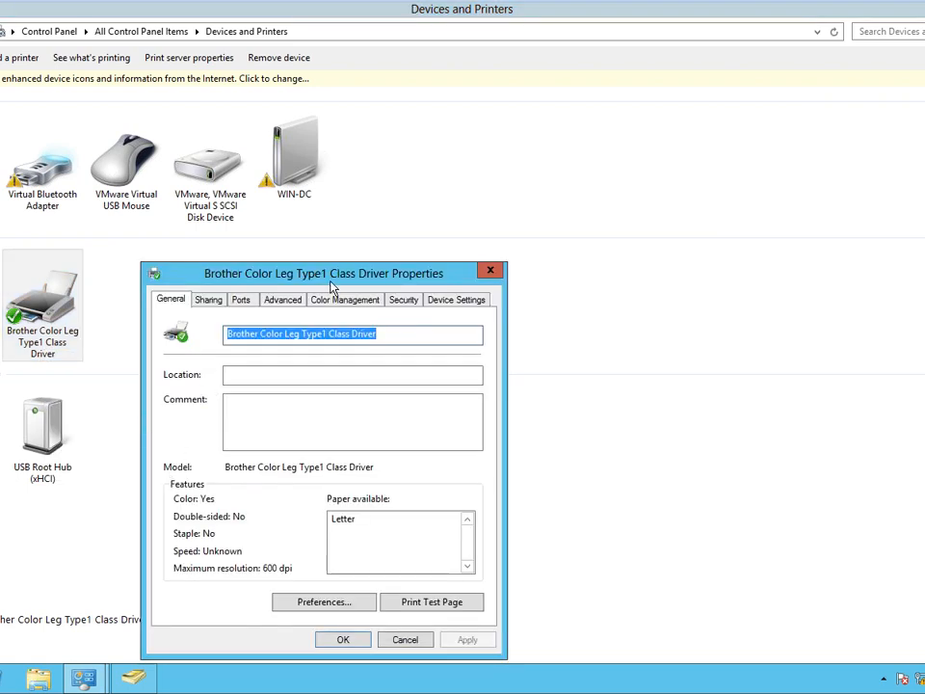
pyautogui.moveTo(332, 286); pyautogui.dragTo(363, 170)
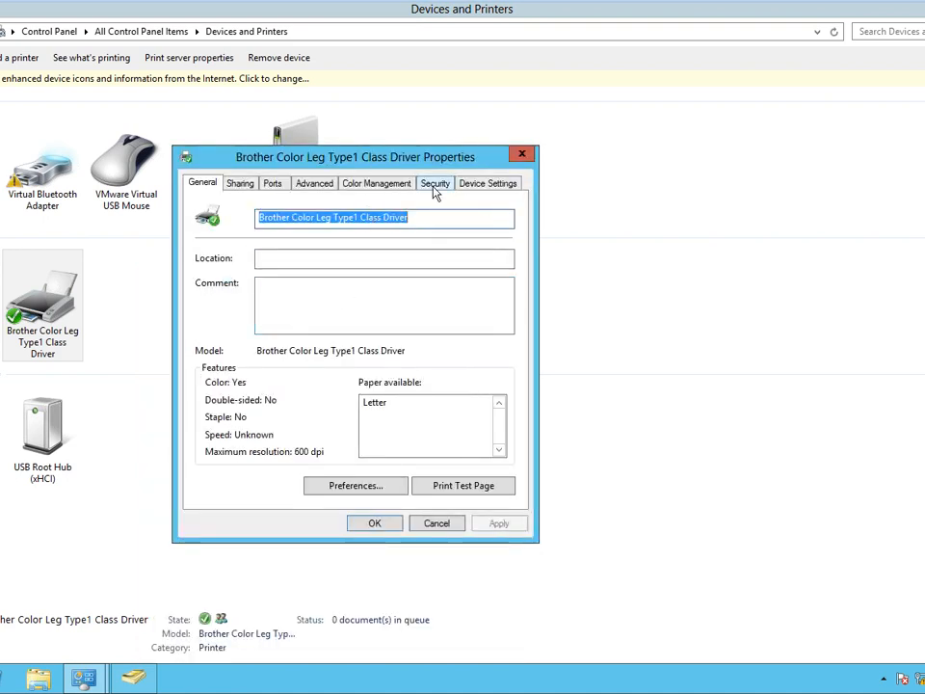
pyautogui.click(435, 186)
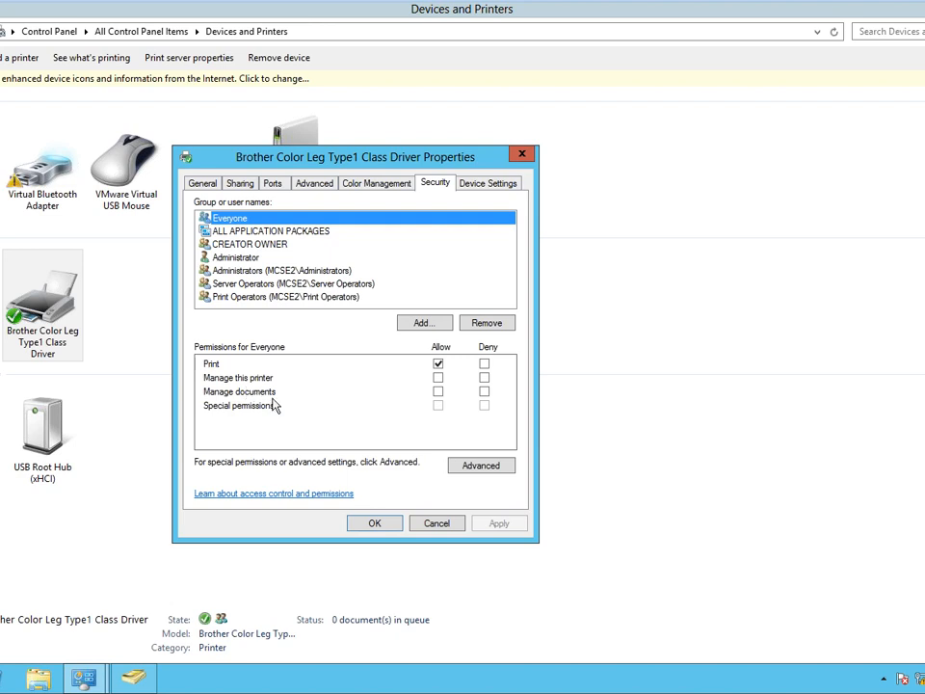
pyautogui.click(437, 523)
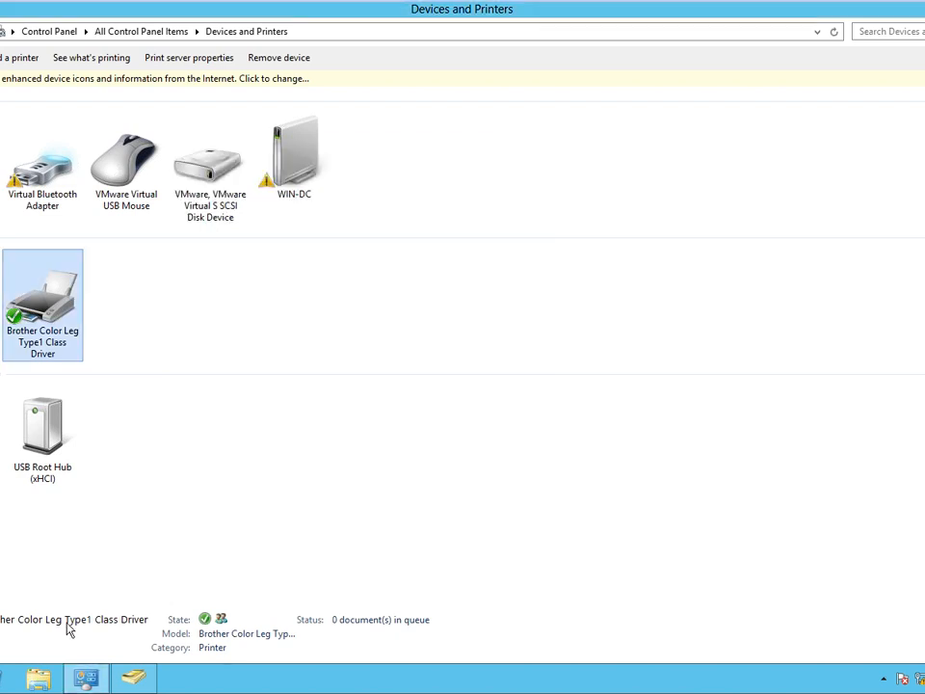
# Print a Notepad note reading 'gg' to the Brother printer, then close Notepad without saving.
pyautogui.press('super+r')
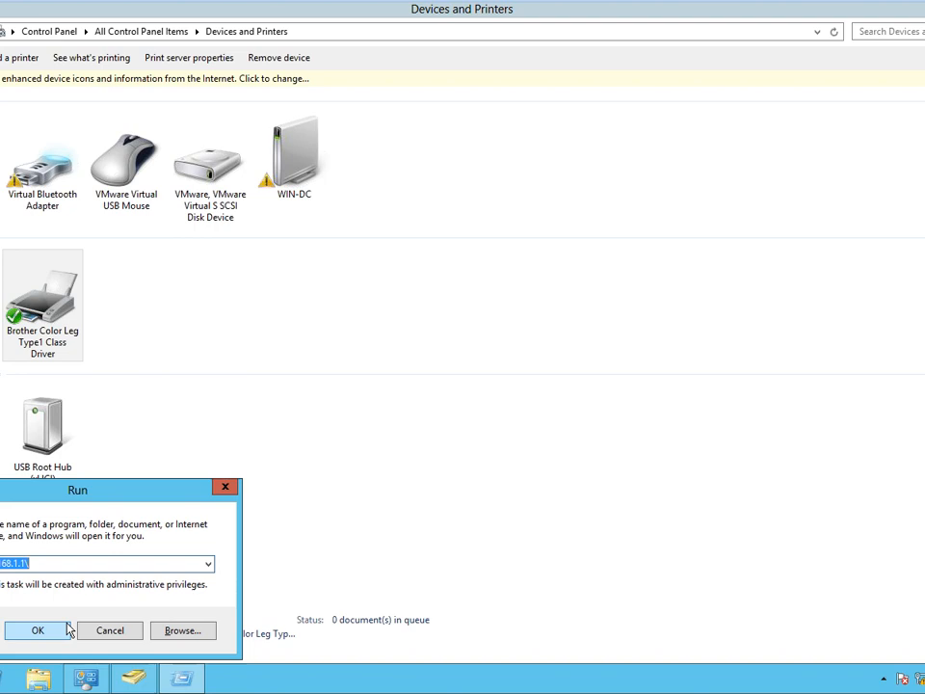
pyautogui.press('BackSpace')
pyautogui.press('Return')
pyautogui.write('gg')
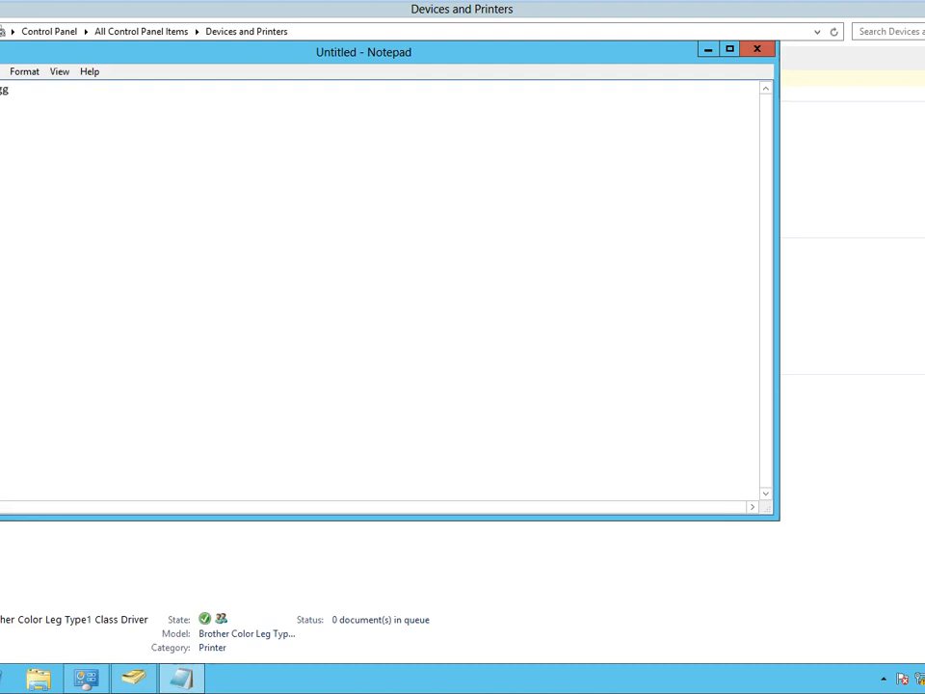
pyautogui.click(0, 71)
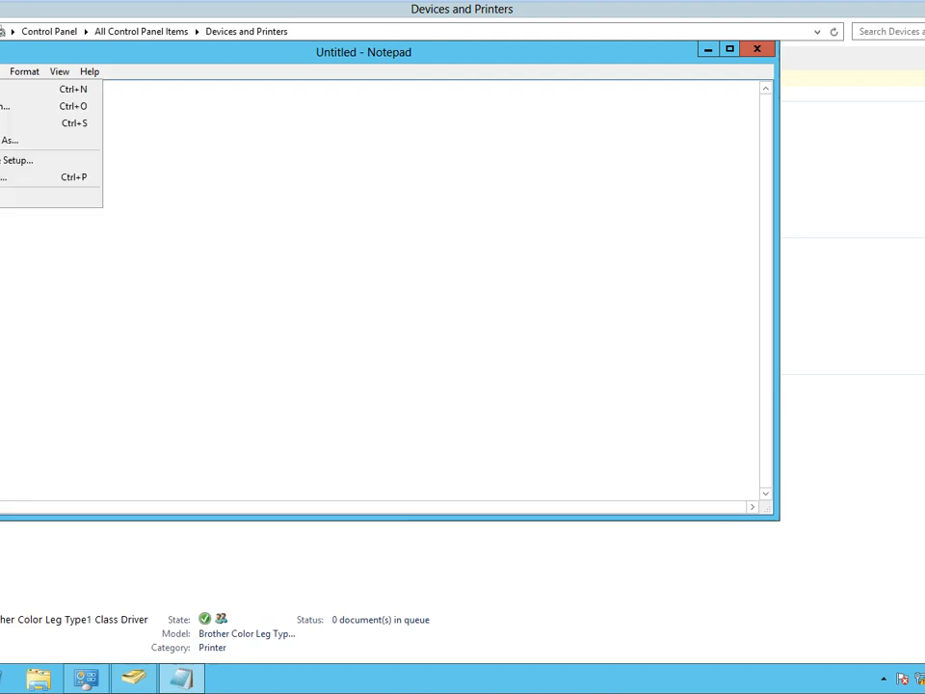
pyautogui.click(20, 178)
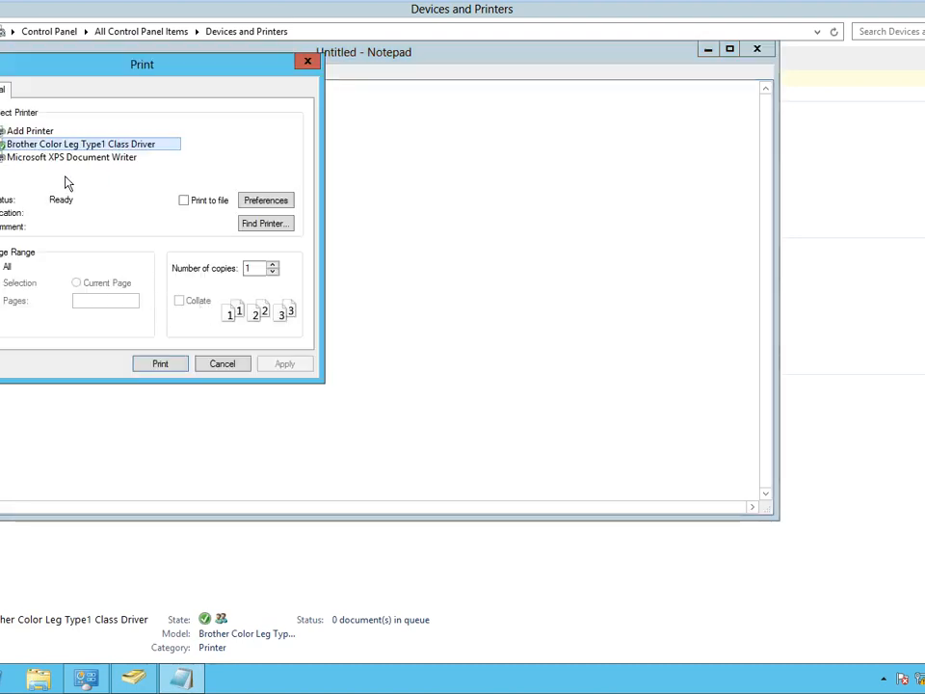
pyautogui.click(161, 364)
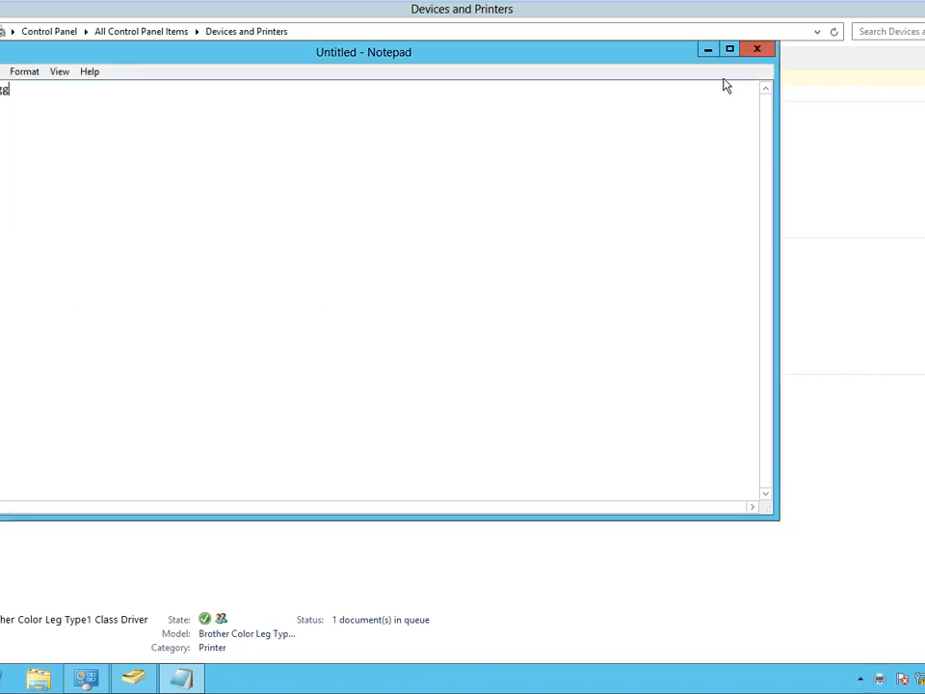
pyautogui.click(761, 52)
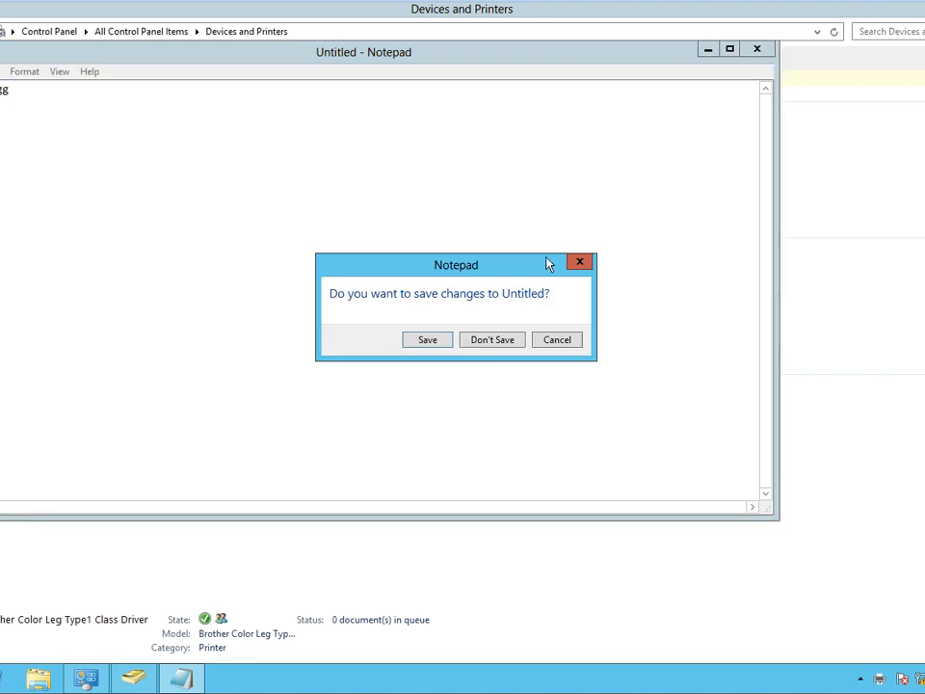
pyautogui.click(490, 341)
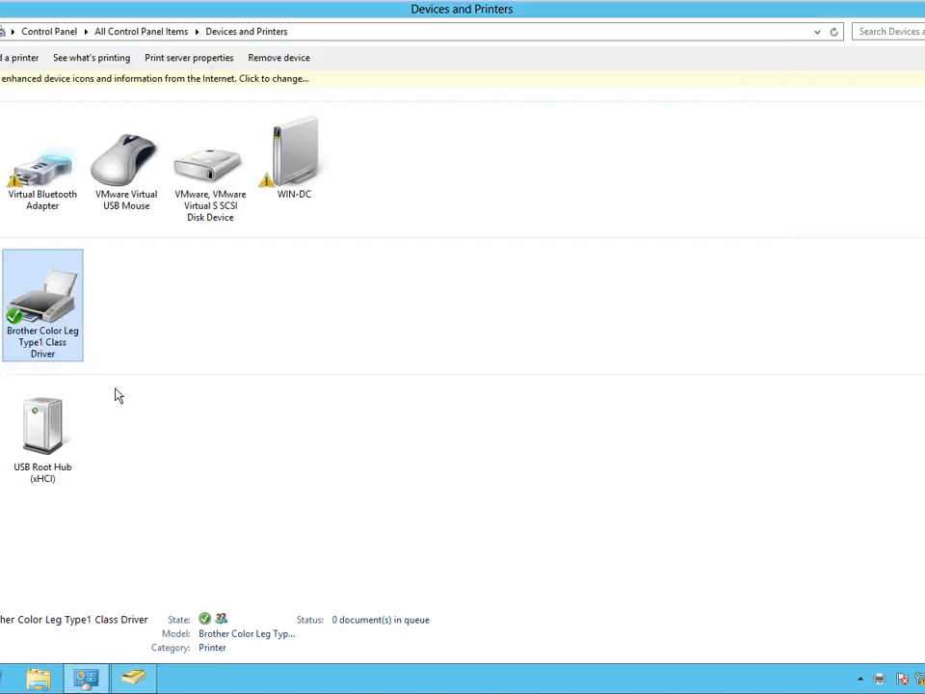
pyautogui.doubleClick(55, 334)
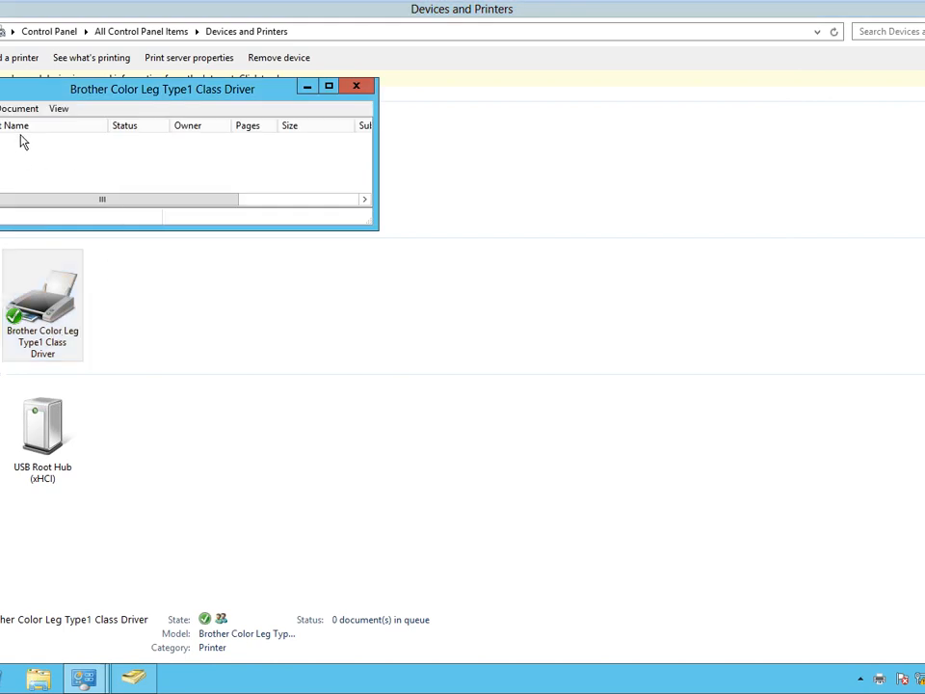
pyautogui.doubleClick(58, 93)
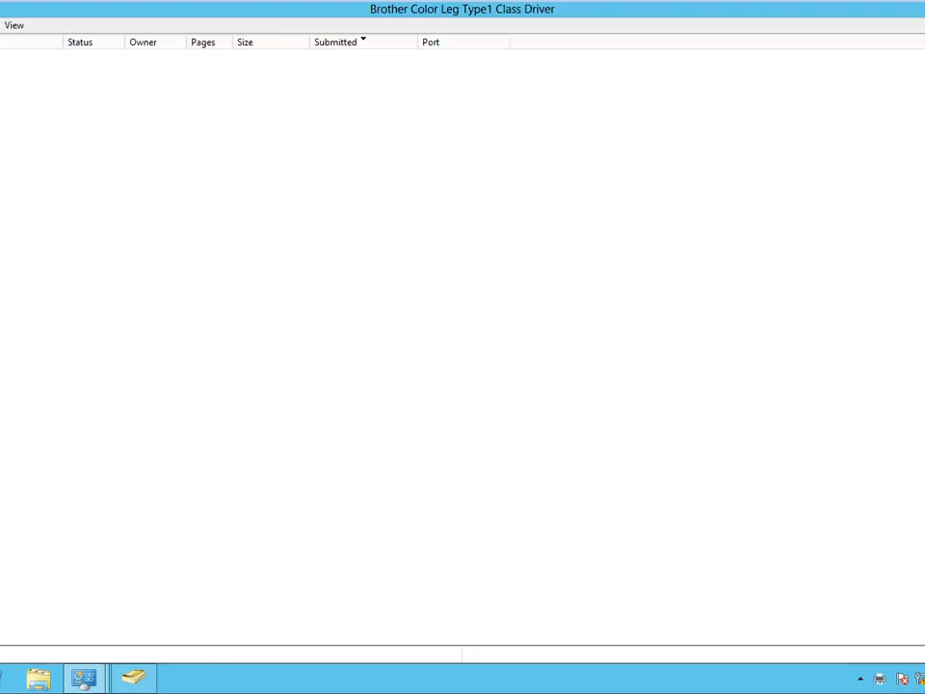
pyautogui.click(1, 25)
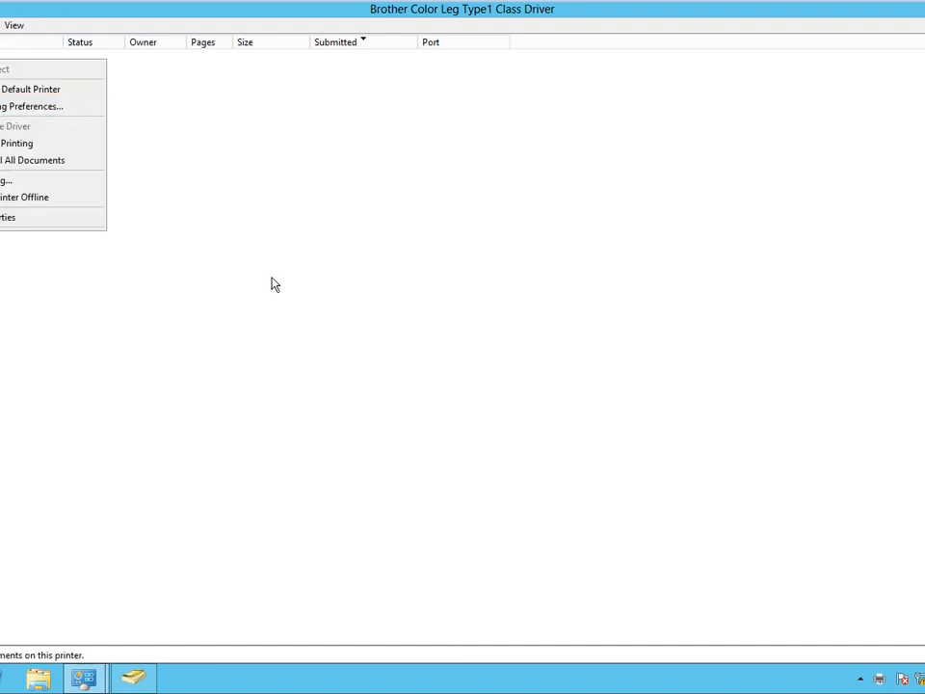
pyautogui.click(324, 350)
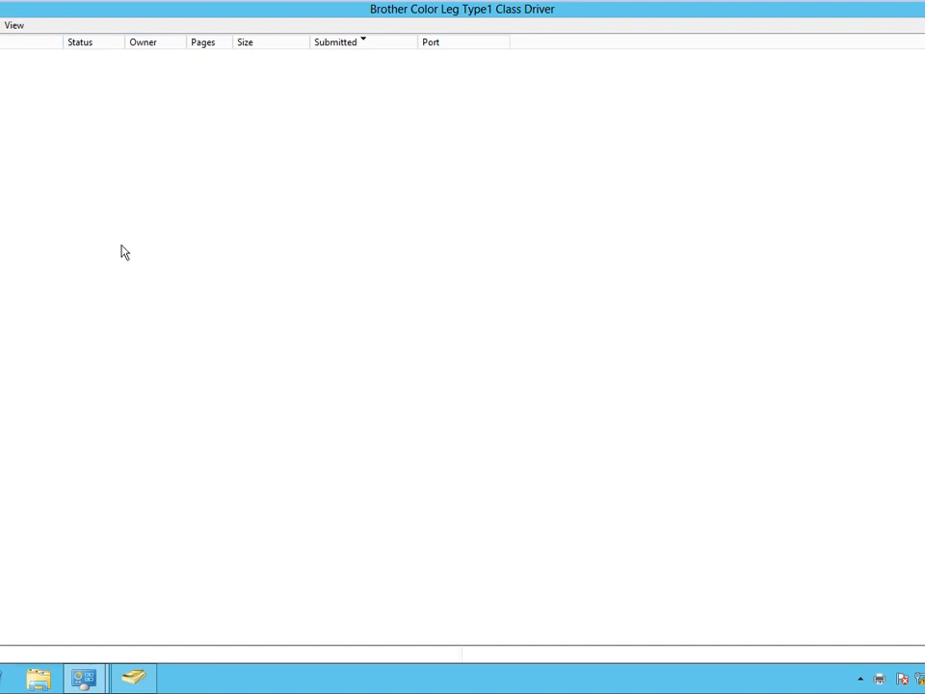
pyautogui.click(2, 25)
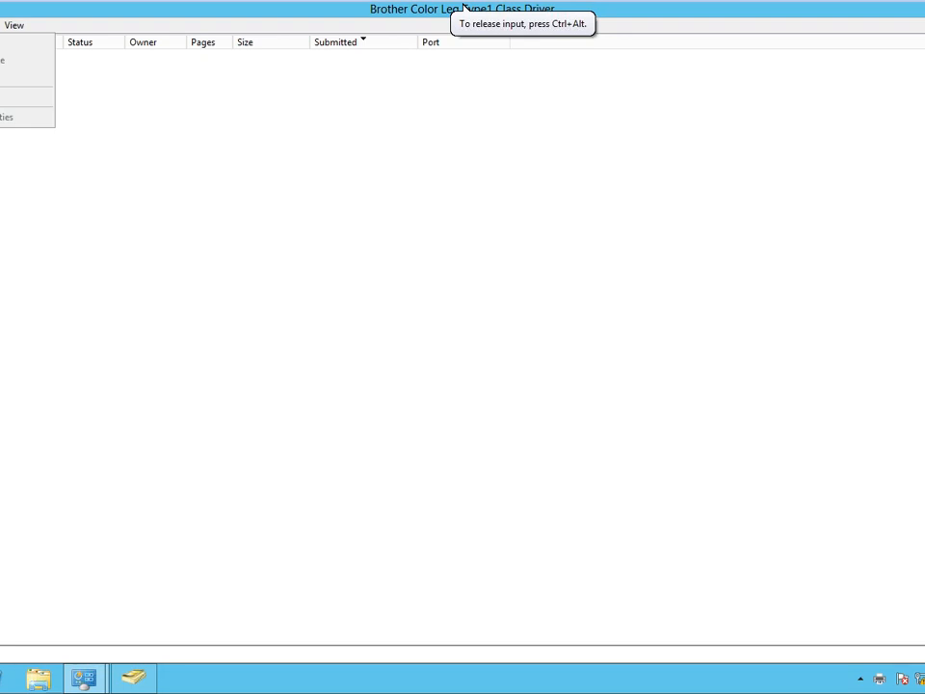
pyautogui.hotkey('alt', 'F4')
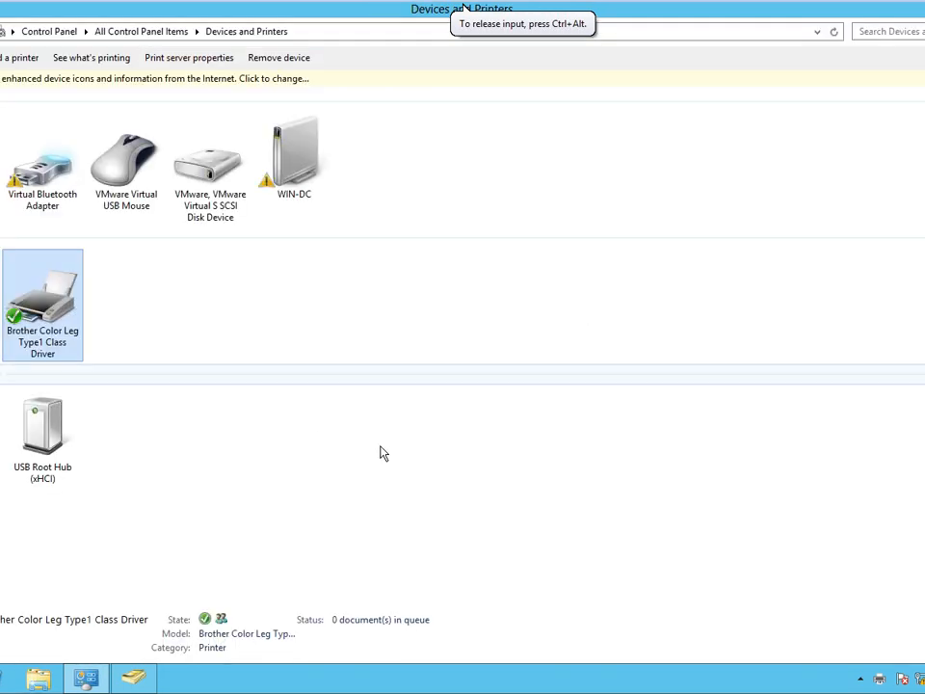
pyautogui.rightClick(55, 331)
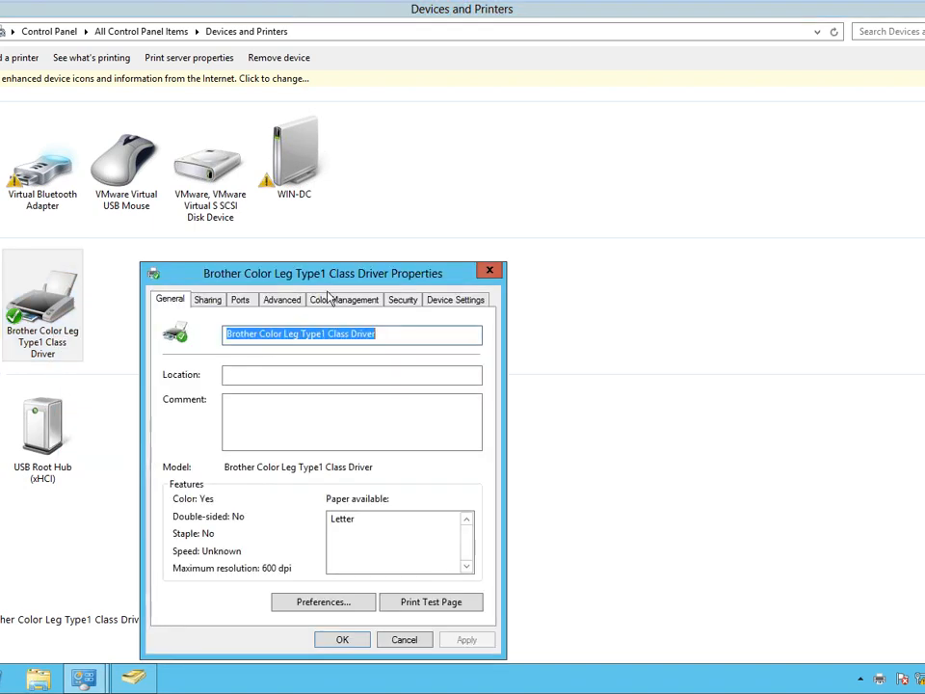
# Show the Brother printer's Sharing tab, then bring Active Directory Users and Computers forward.
pyautogui.click(216, 302)
pyautogui.moveTo(252, 280); pyautogui.dragTo(223, 135)
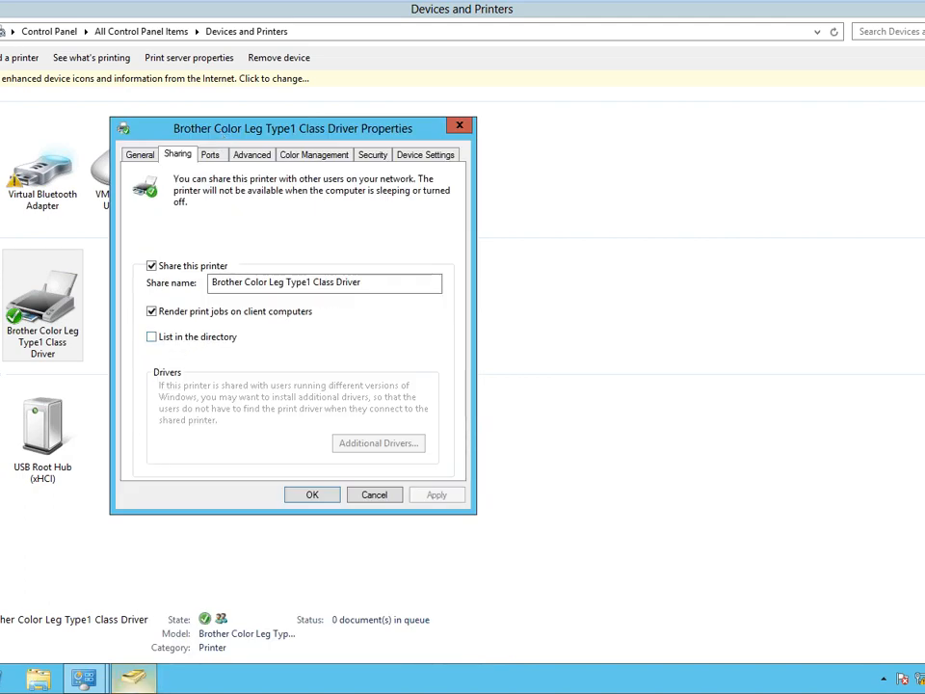
pyautogui.click(133, 678)
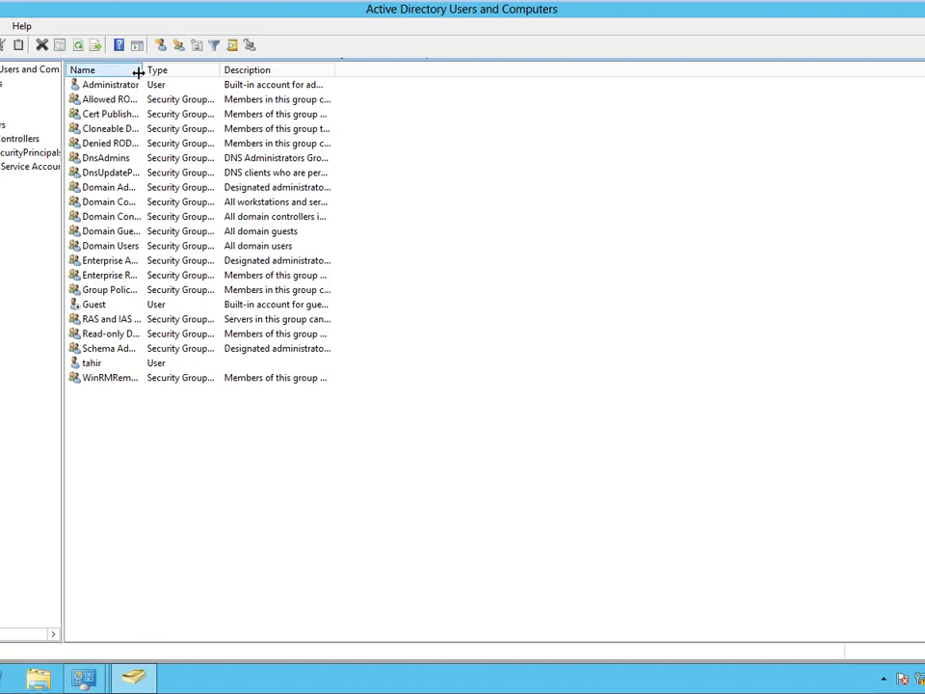
# Widen the Name column and browse the domain's View options without changing anything.
pyautogui.moveTo(140, 70); pyautogui.dragTo(236, 70)
pyautogui.click(2, 97)
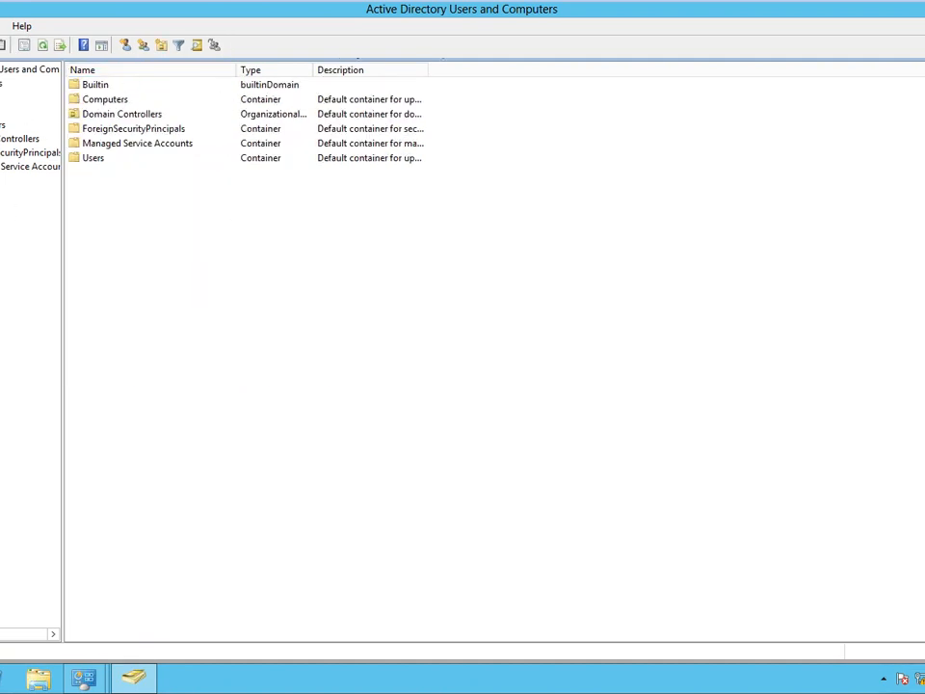
pyautogui.rightClick(2, 95)
pyautogui.moveTo(67, 248)
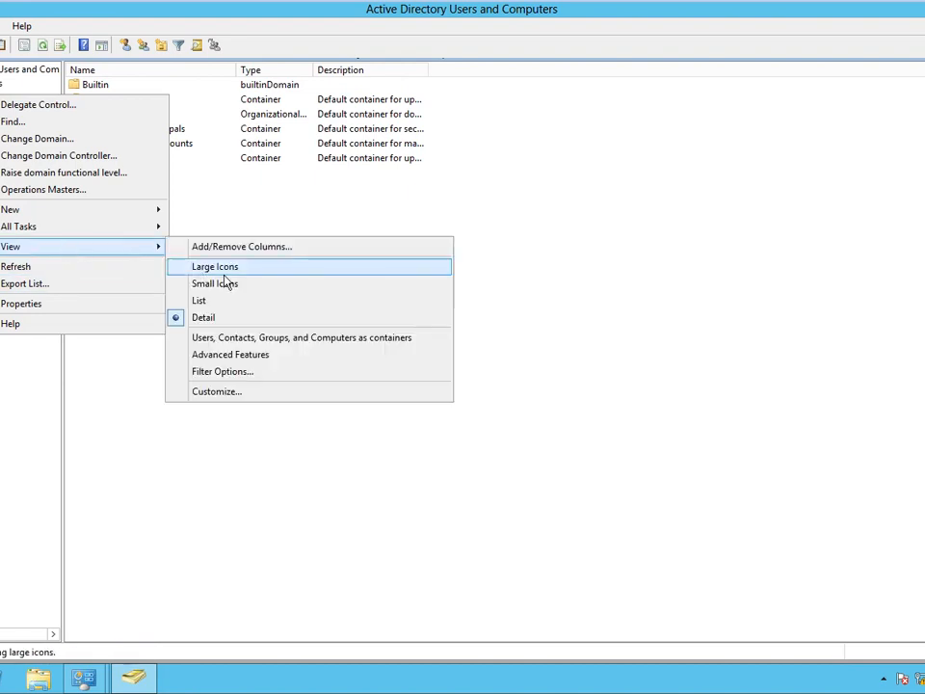
pyautogui.click(540, 357)
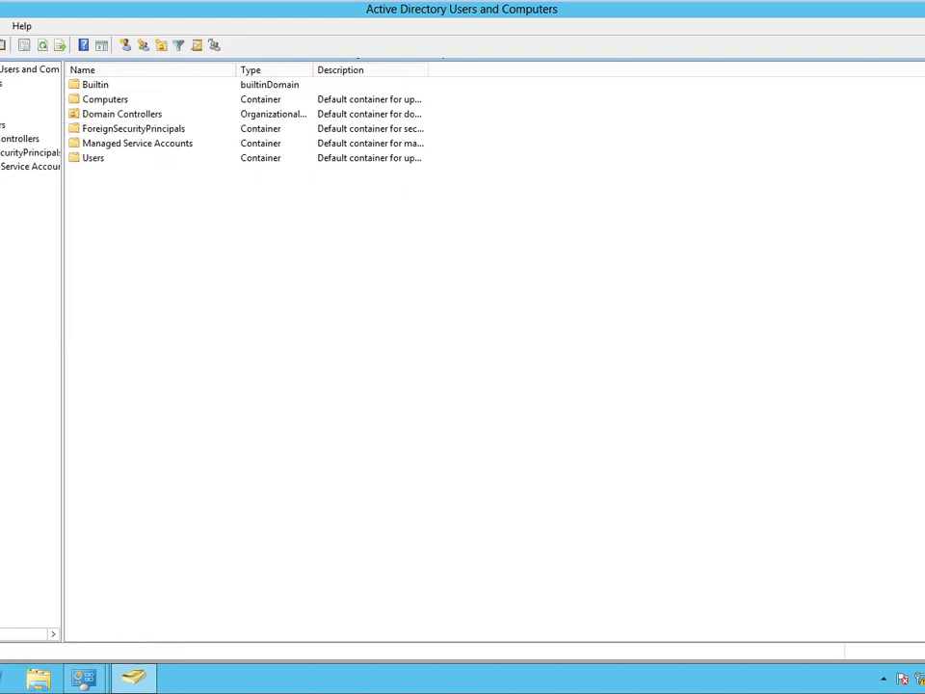
pyautogui.rightClick(2, 96)
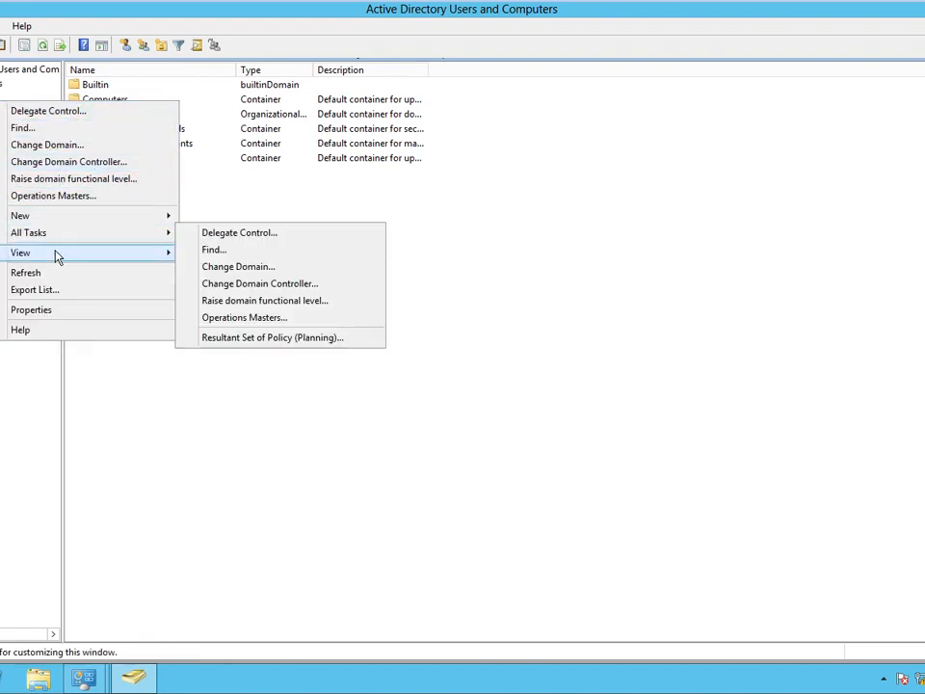
pyautogui.moveTo(55, 255)
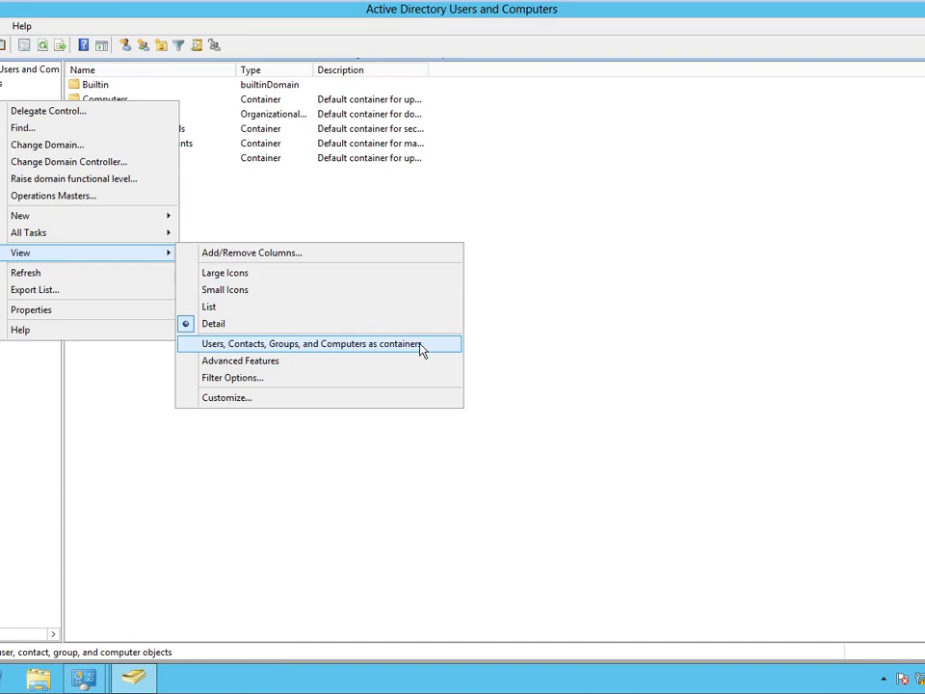
pyautogui.click(343, 522)
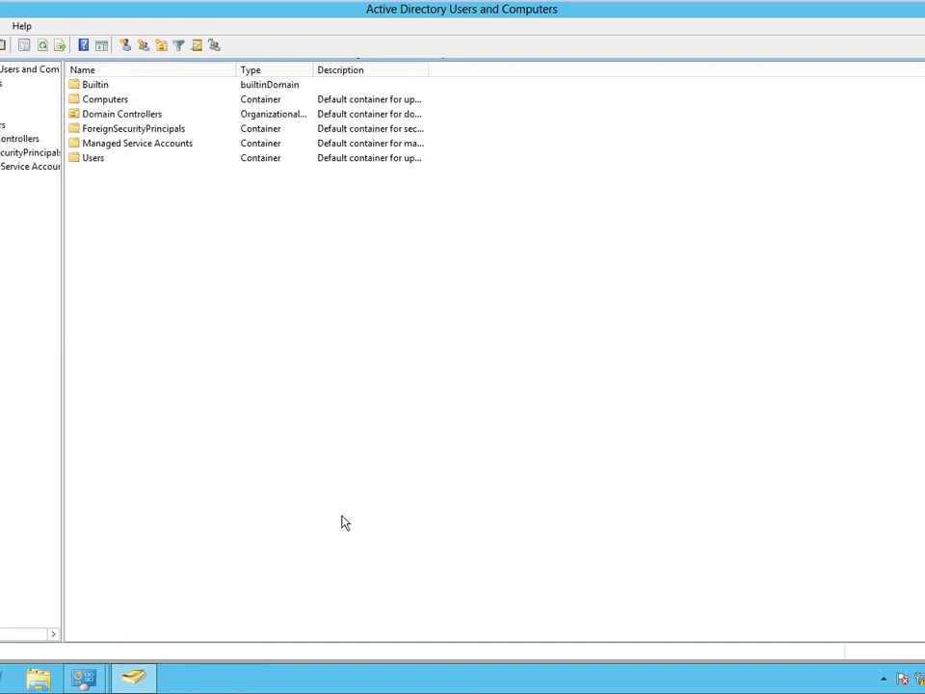
# Go to the Domain Controllers container and select WIN-DC.
pyautogui.click(3, 125)
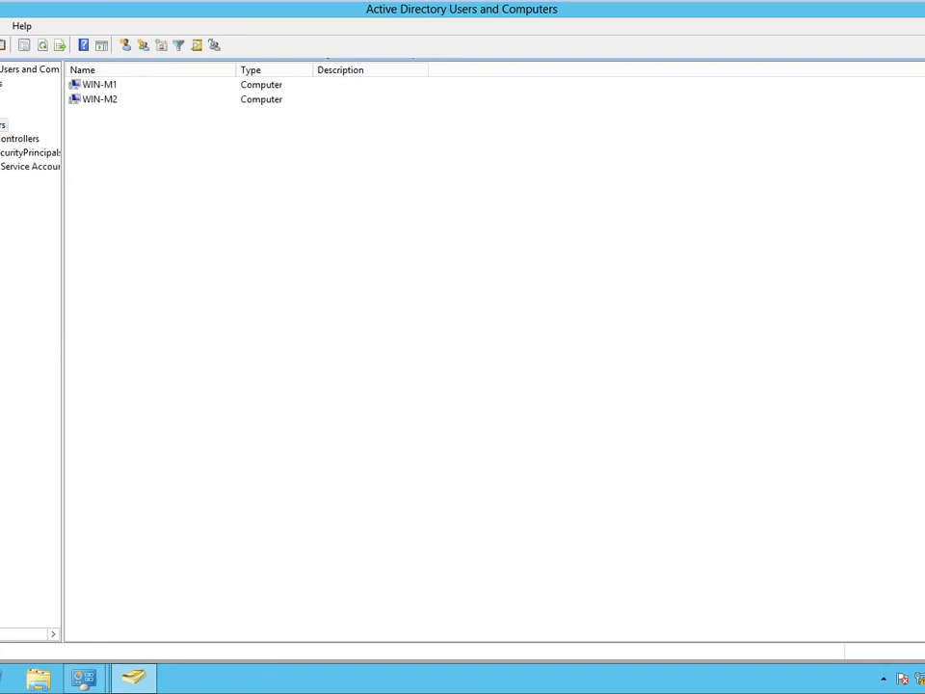
pyautogui.click(20, 138)
pyautogui.click(110, 87)
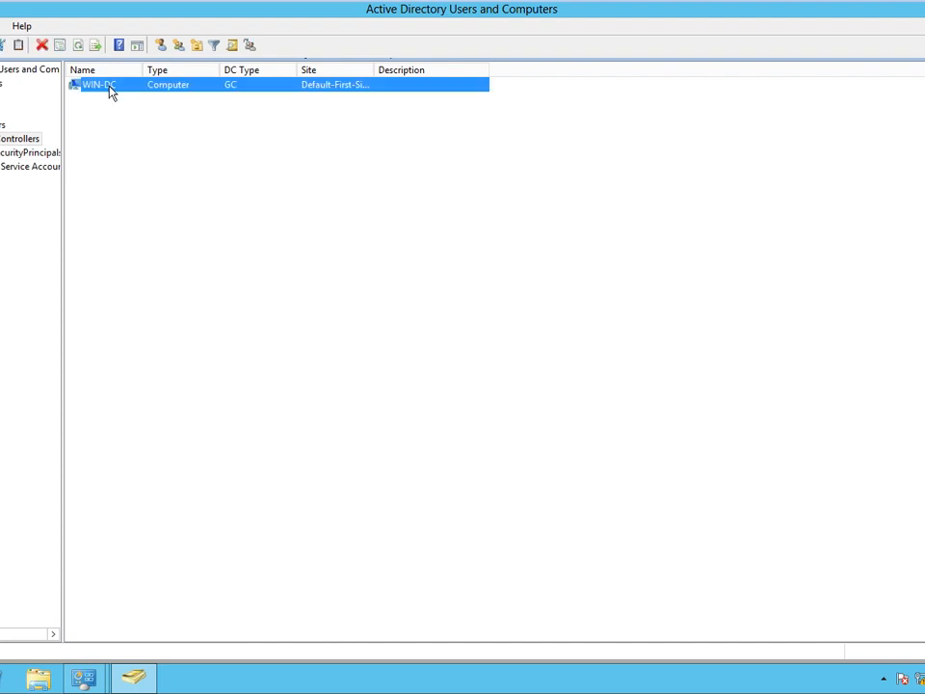
# Check WIN-DC's properties, then enable viewing Users, Contacts, Groups, and Computers as containers.
pyautogui.doubleClick(110, 88)
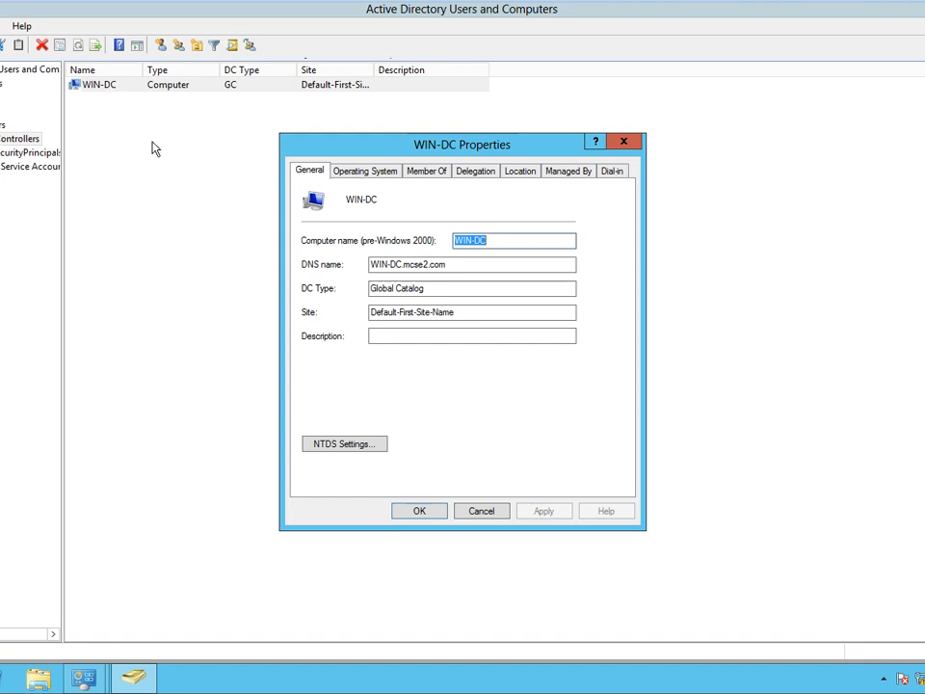
pyautogui.click(482, 512)
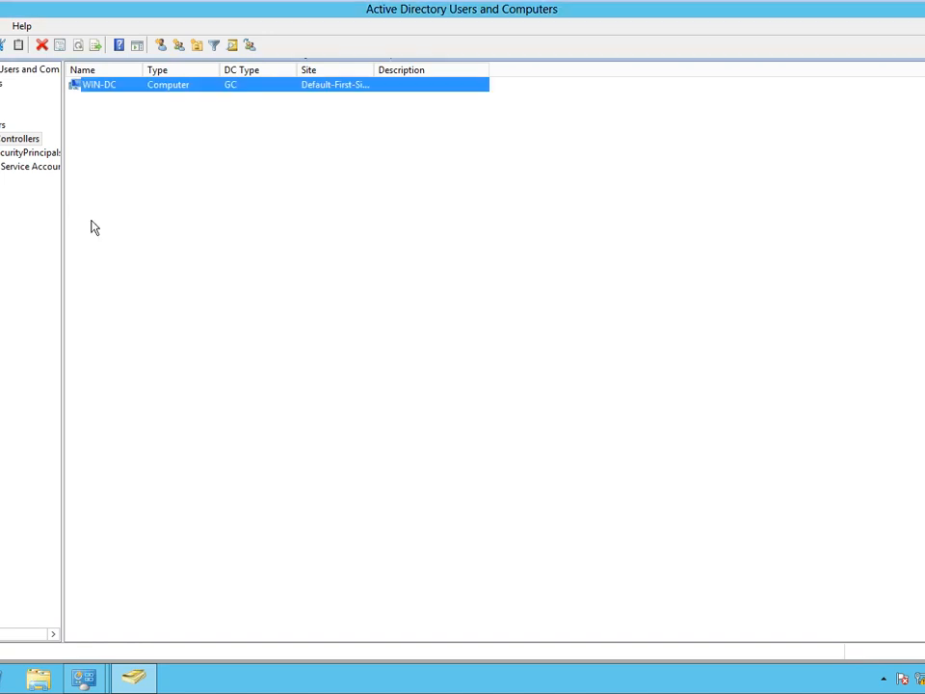
pyautogui.rightClick(3, 97)
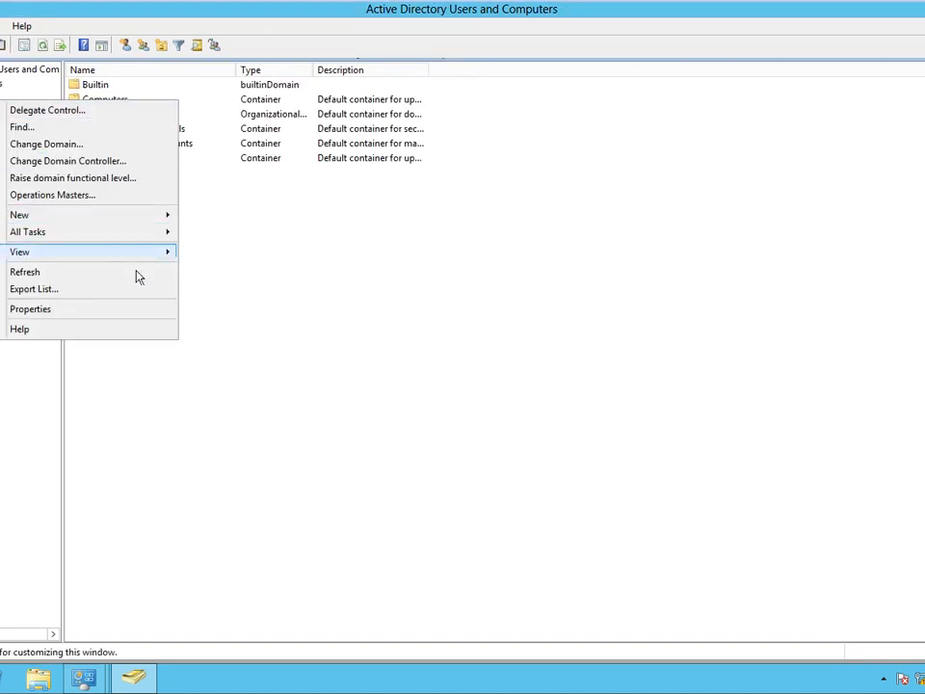
pyautogui.moveTo(145, 254)
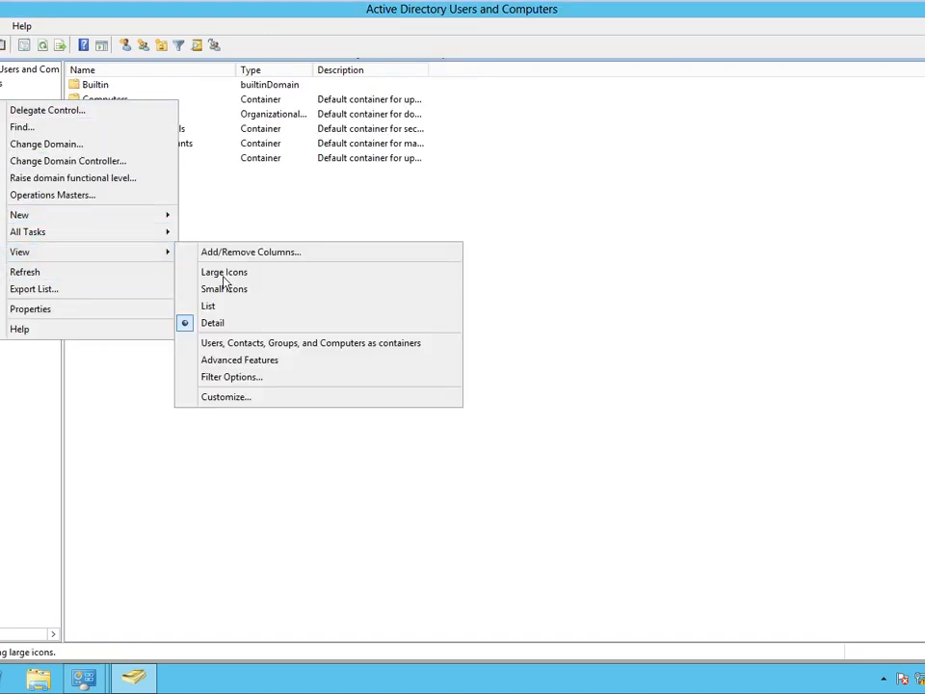
pyautogui.click(331, 343)
# Open WIN-DC as a container under Domain Controllers and refresh its empty view.
pyautogui.click(19, 137)
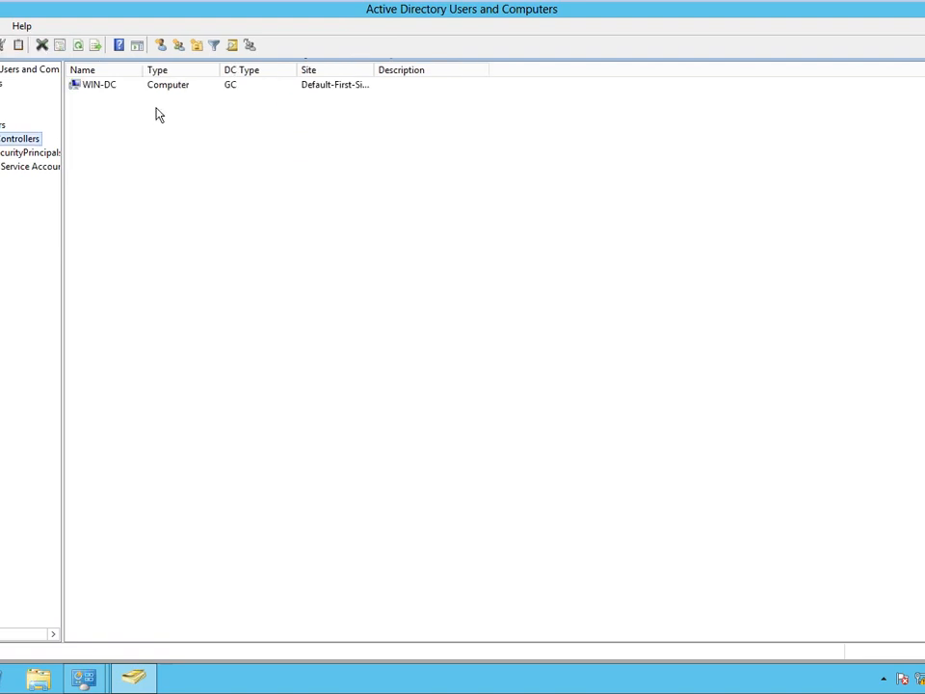
pyautogui.doubleClick(118, 88)
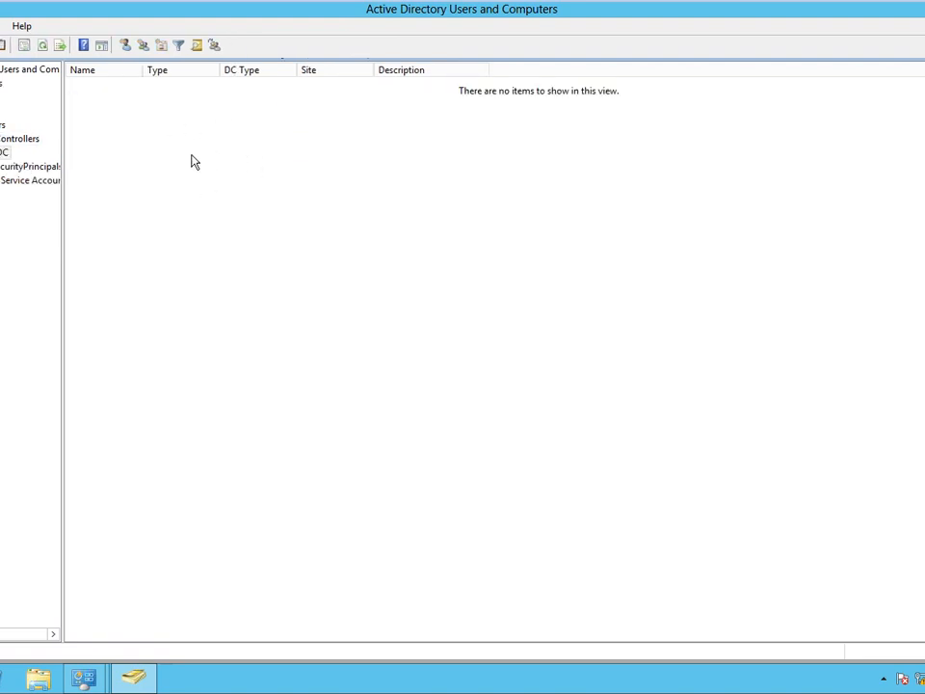
pyautogui.rightClick(258, 196)
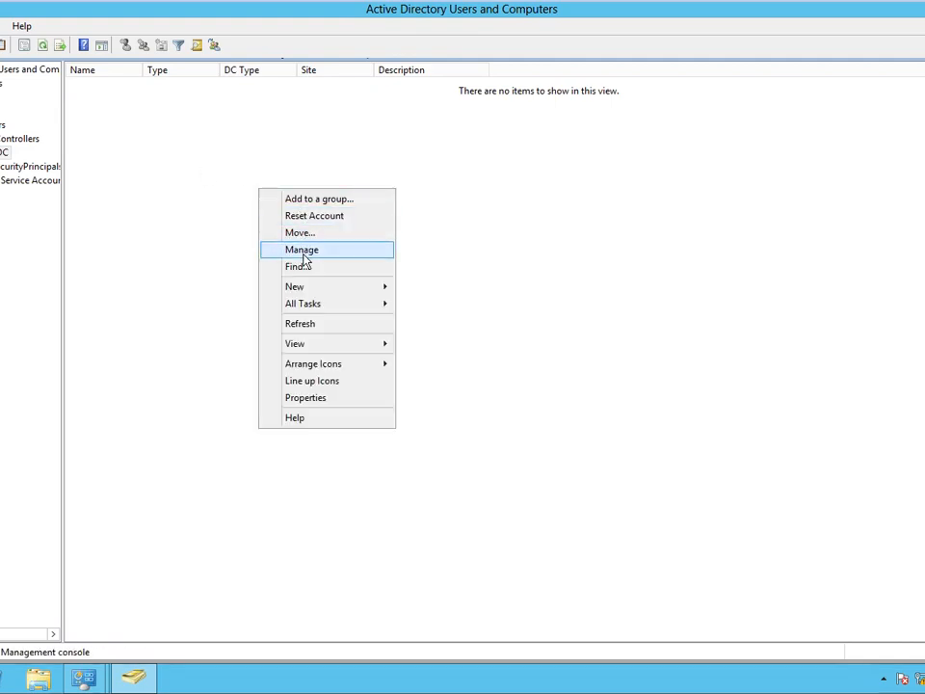
pyautogui.click(302, 324)
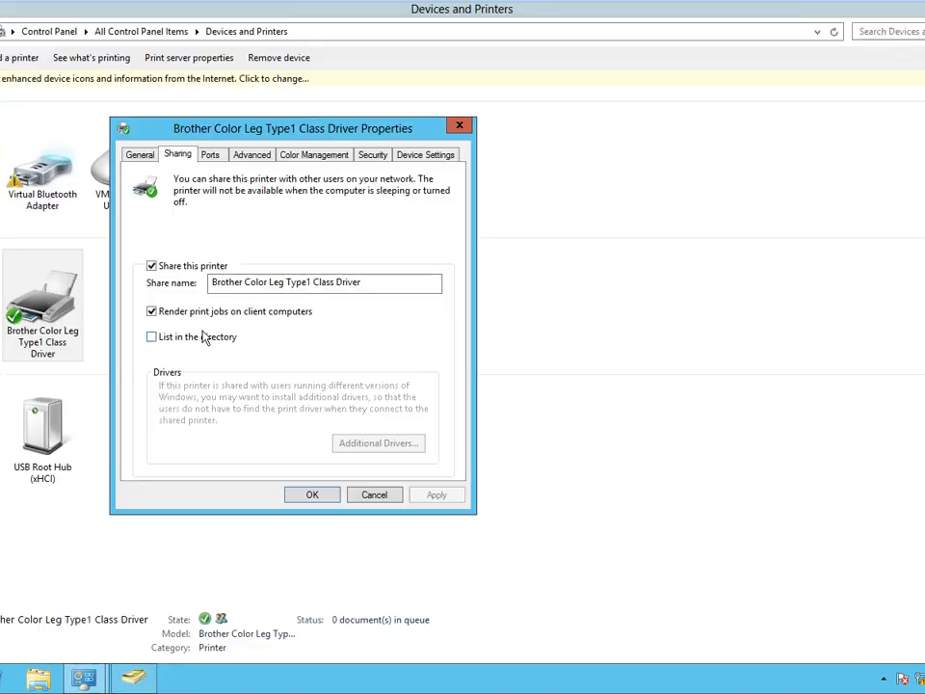
# Tick List in the directory on the printer's Sharing tab, apply, and return to Active Directory.
pyautogui.click(200, 336)
pyautogui.click(436, 496)
pyautogui.click(313, 495)
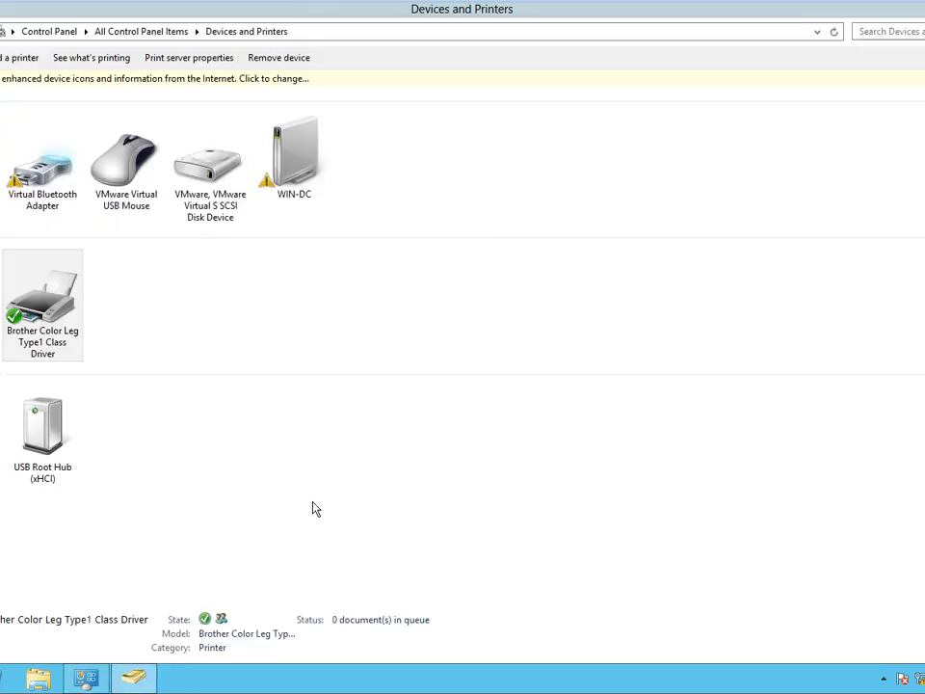
pyautogui.click(143, 680)
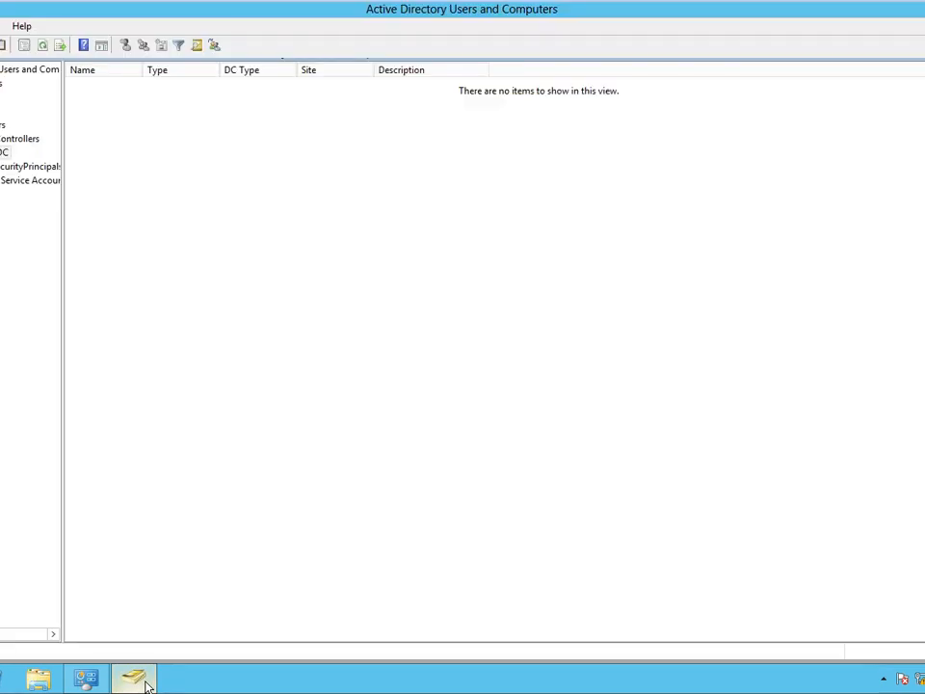
# Refresh WIN-DC to reveal the Brother printer object and glance at its properties.
pyautogui.rightClick(263, 221)
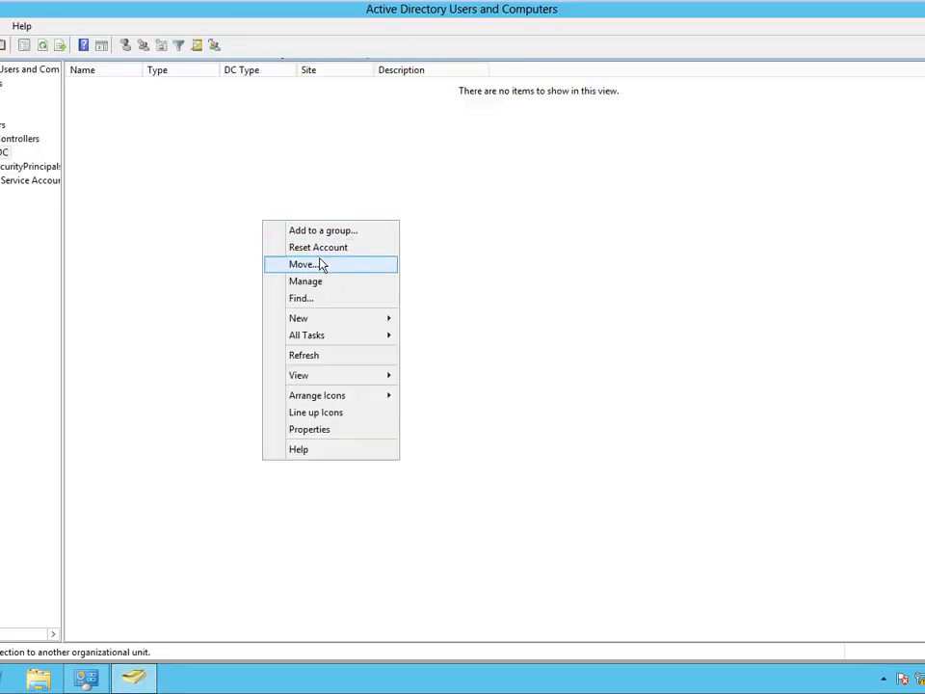
pyautogui.click(320, 356)
pyautogui.click(126, 89)
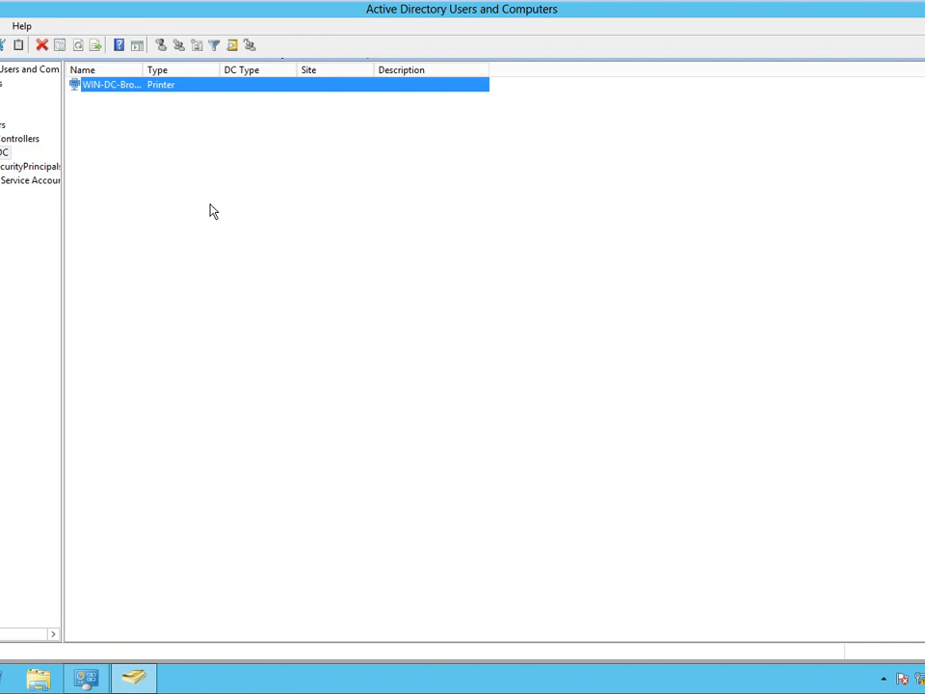
pyautogui.doubleClick(123, 89)
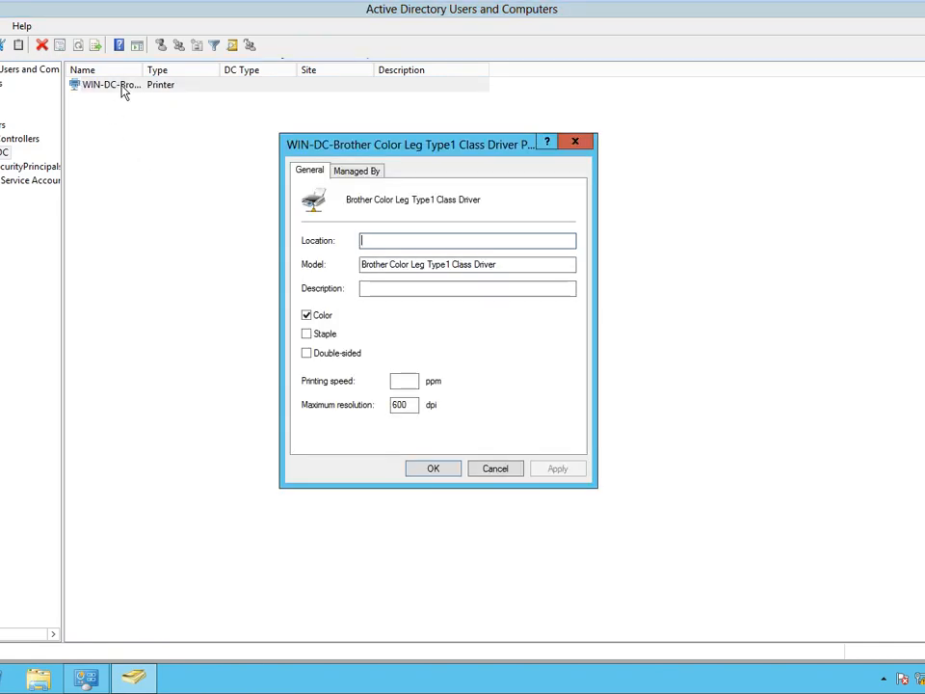
pyautogui.click(508, 473)
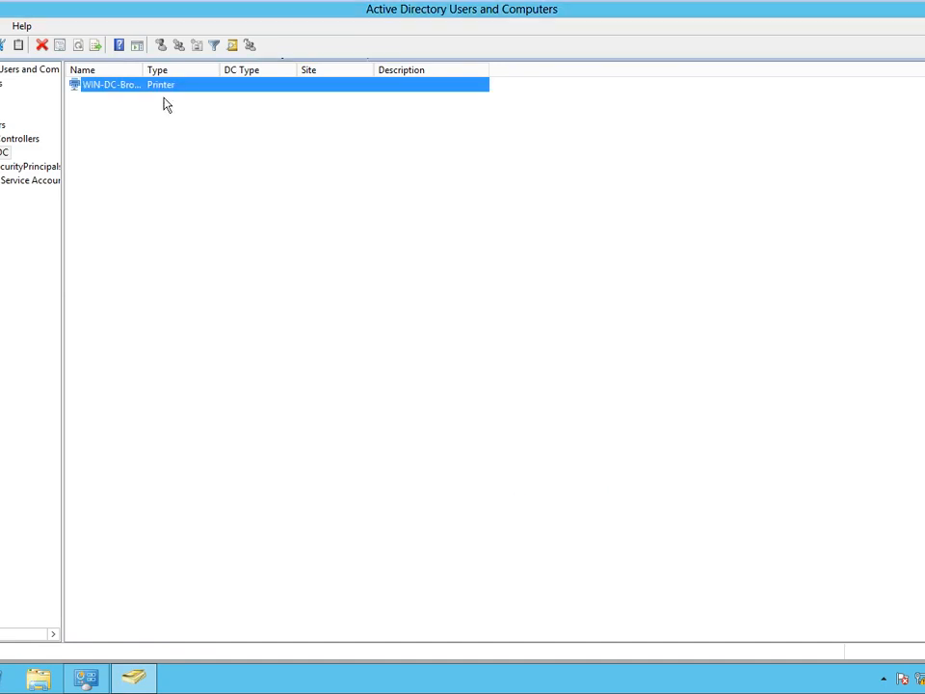
# Open and close the Brother printer object's print queue, then advance to the demonstration slide.
pyautogui.rightClick(101, 87)
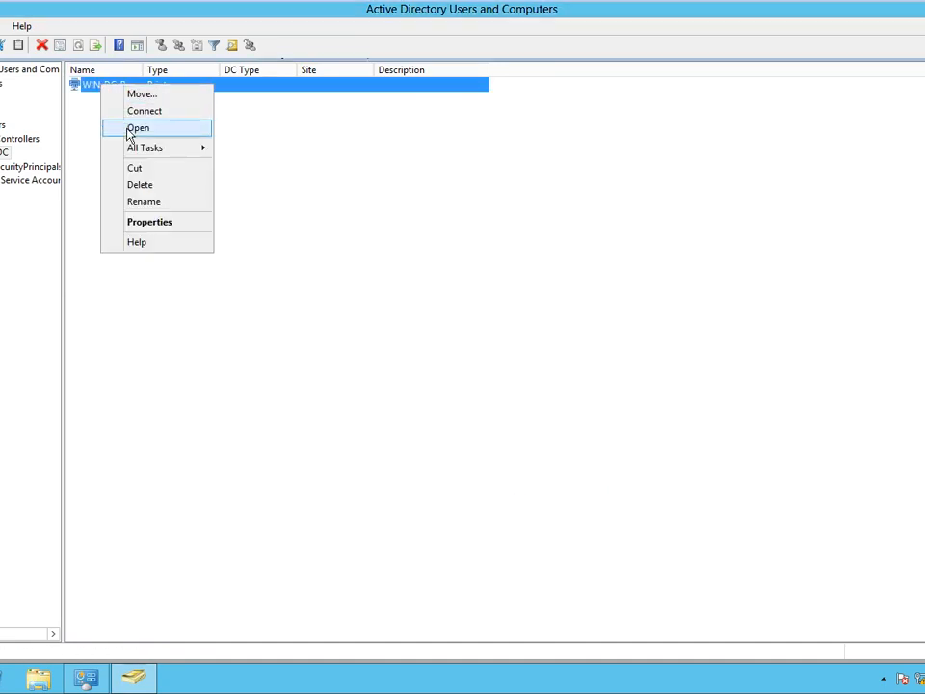
pyautogui.click(129, 128)
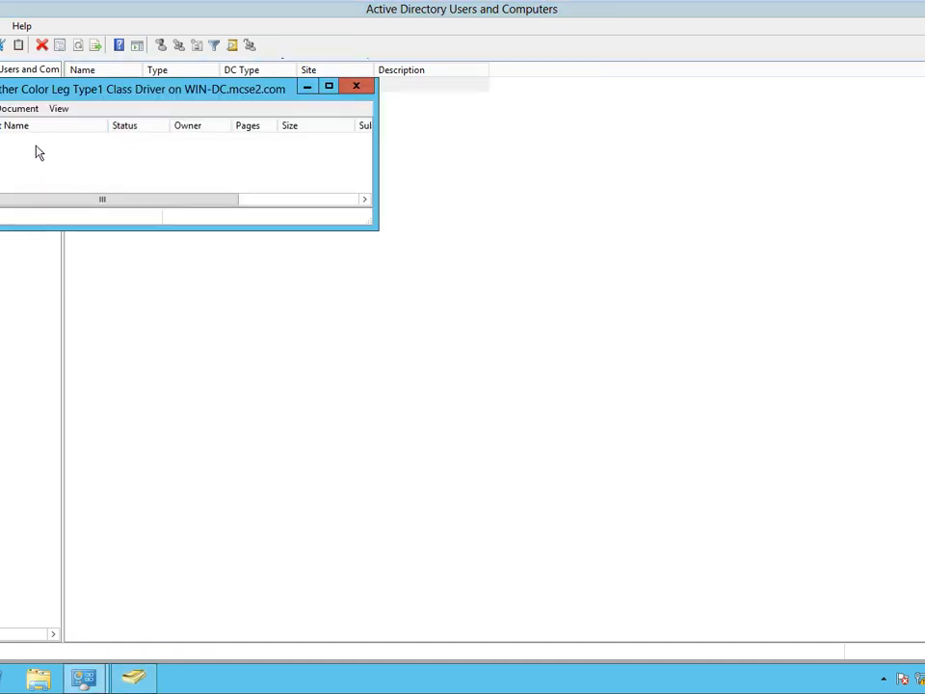
pyautogui.click(357, 87)
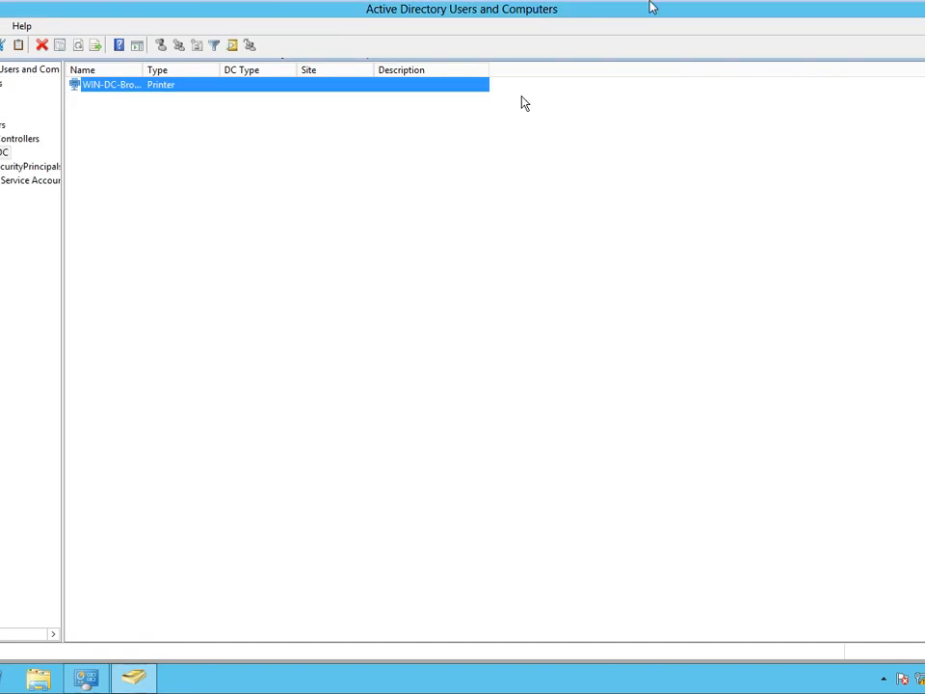
pyautogui.moveTo(671, 4)
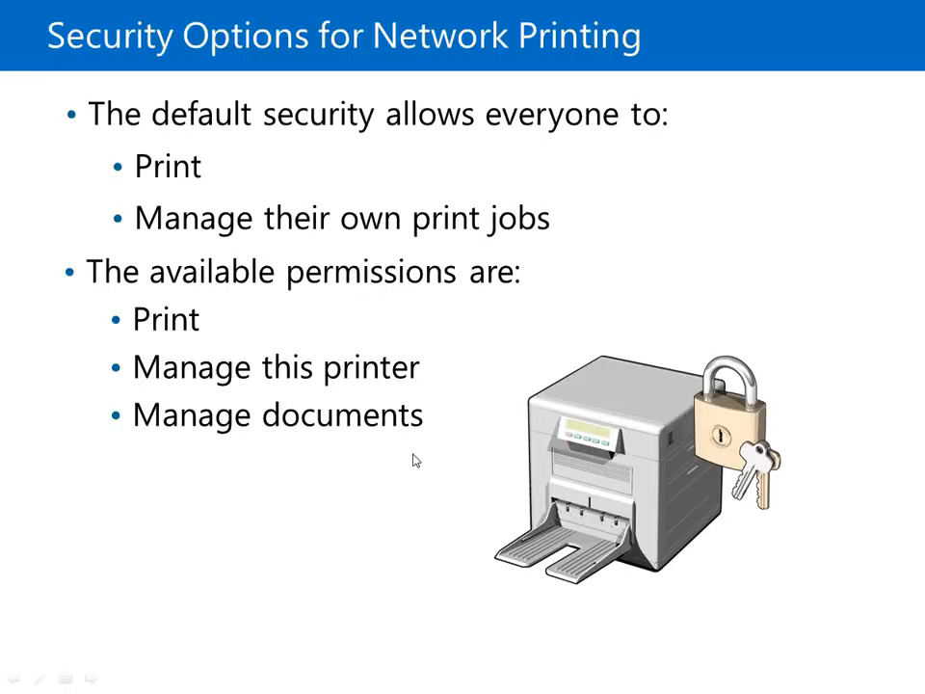
pyautogui.click(187, 482)
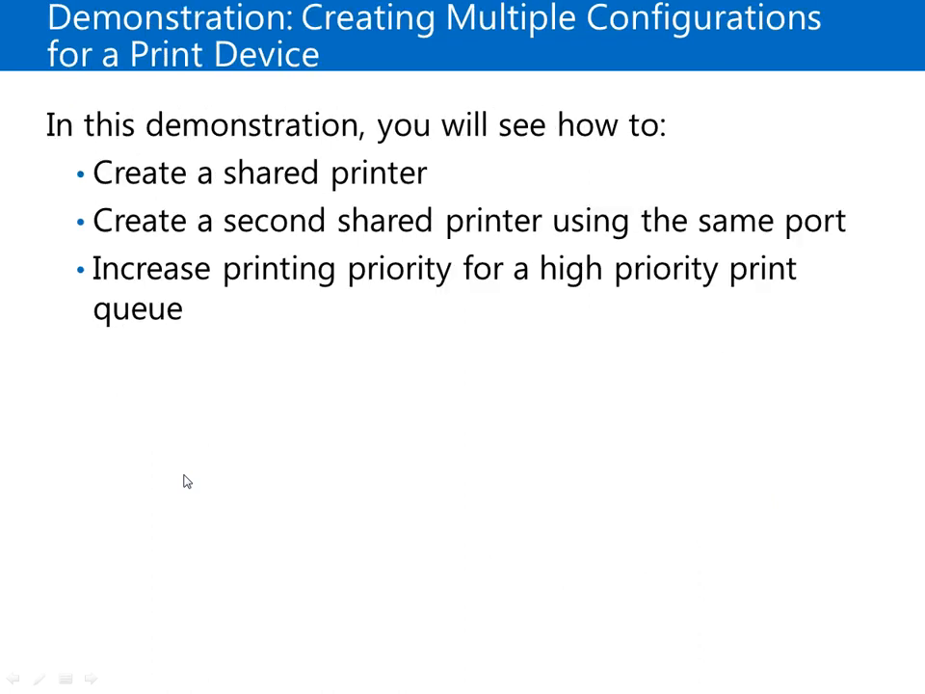
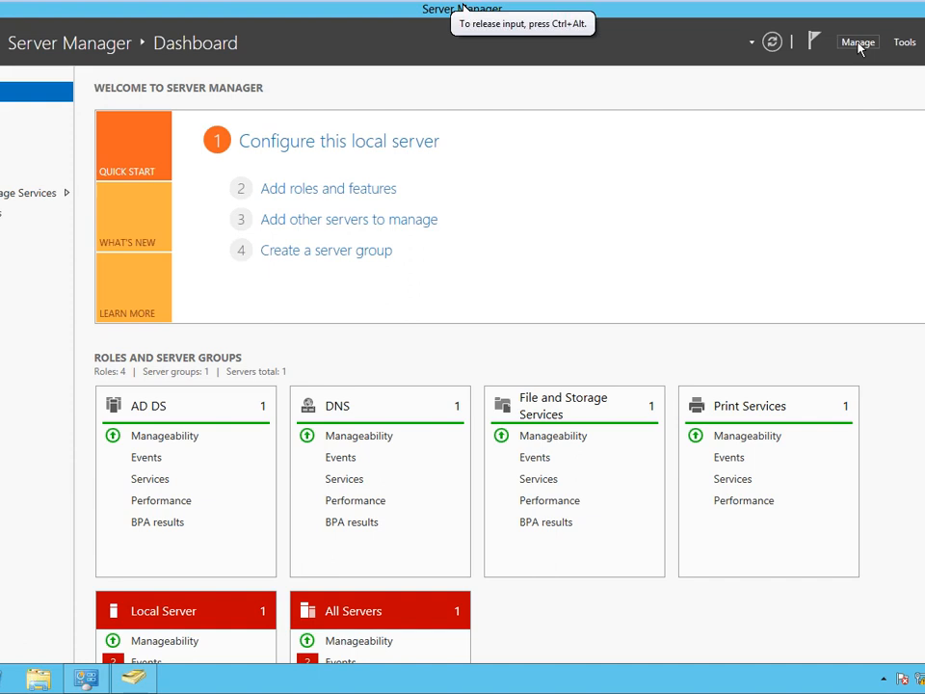
pyautogui.click(860, 45)
pyautogui.click(874, 62)
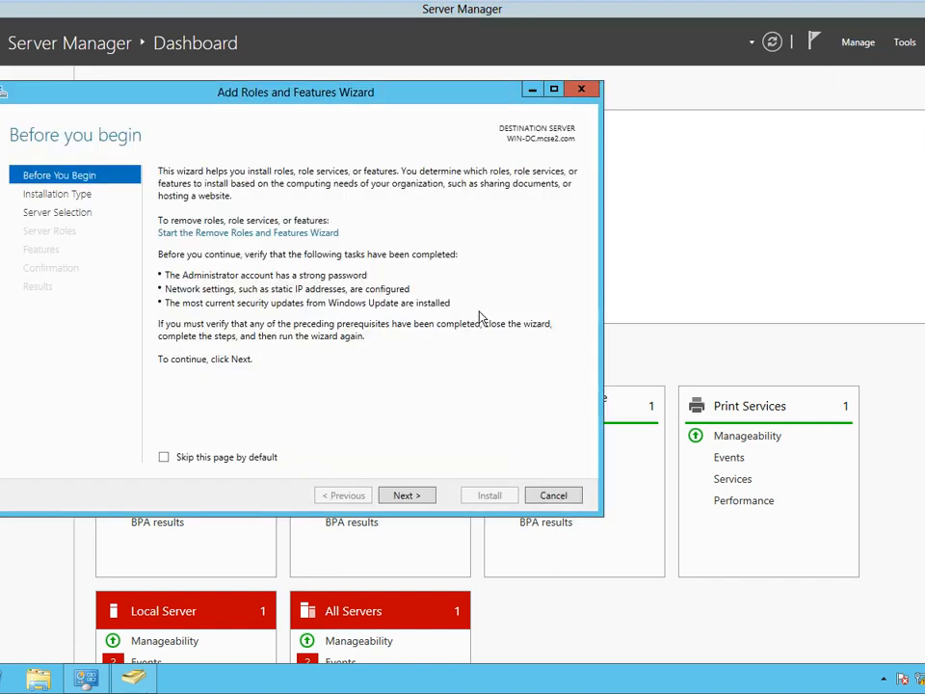
pyautogui.click(407, 495)
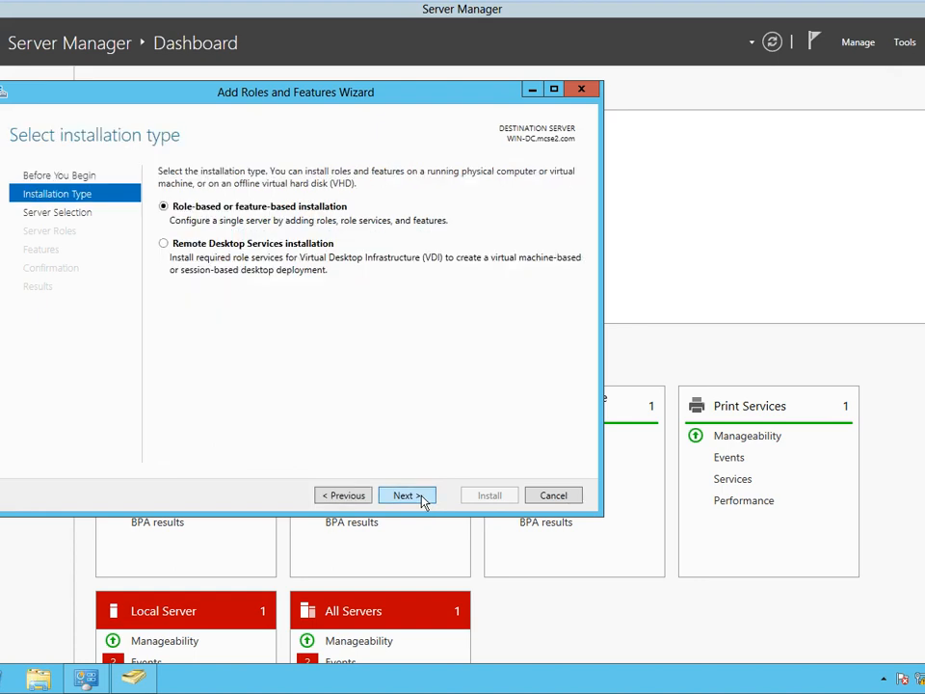
pyautogui.click(407, 495)
pyautogui.click(407, 495)
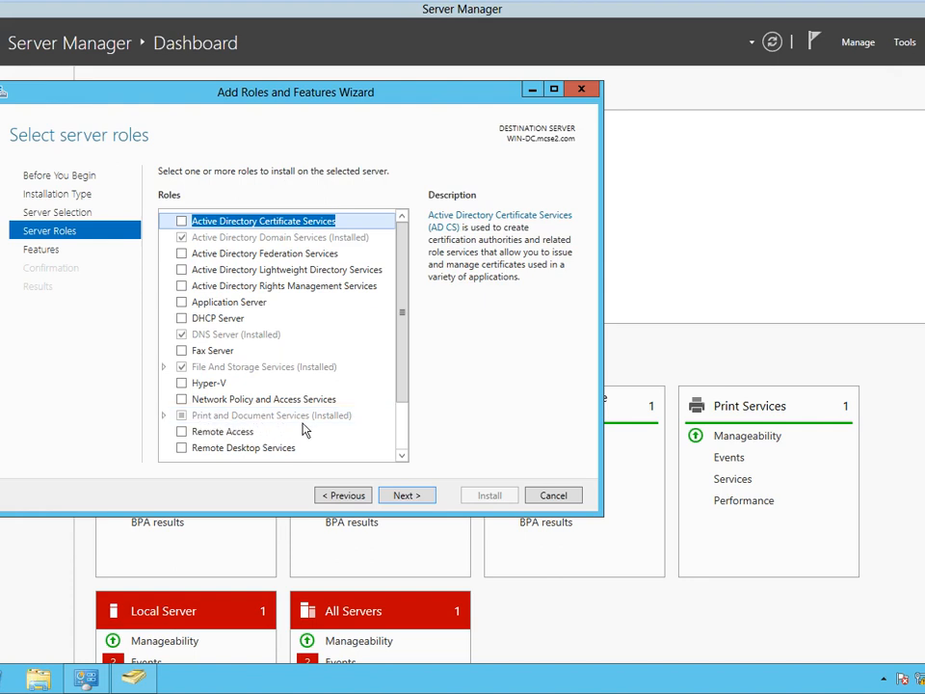
pyautogui.click(556, 494)
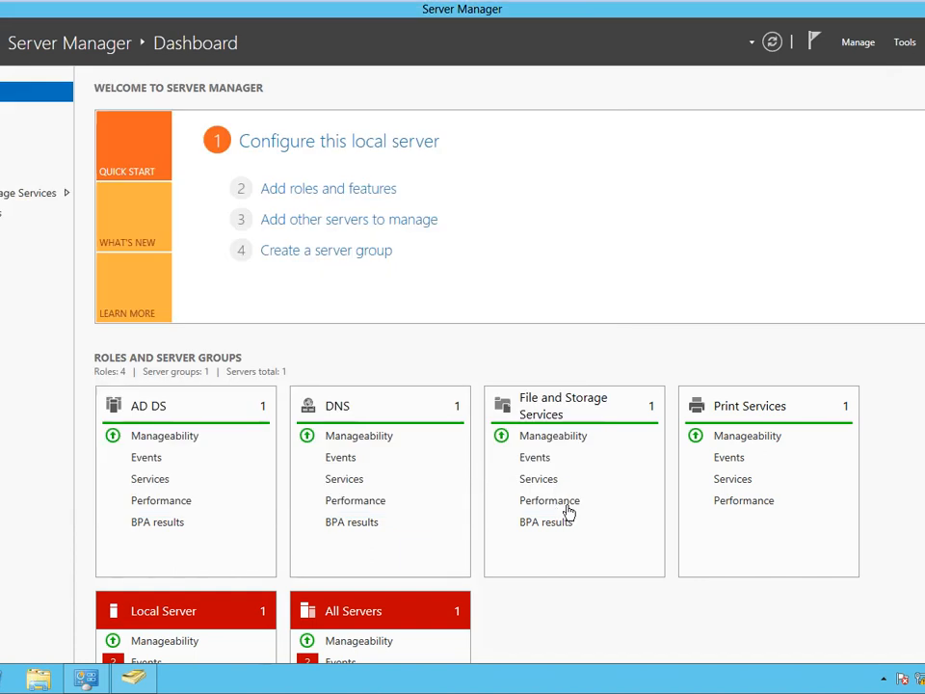
# Launch Print Management from the Tools menu and maximize its window.
pyautogui.click(904, 43)
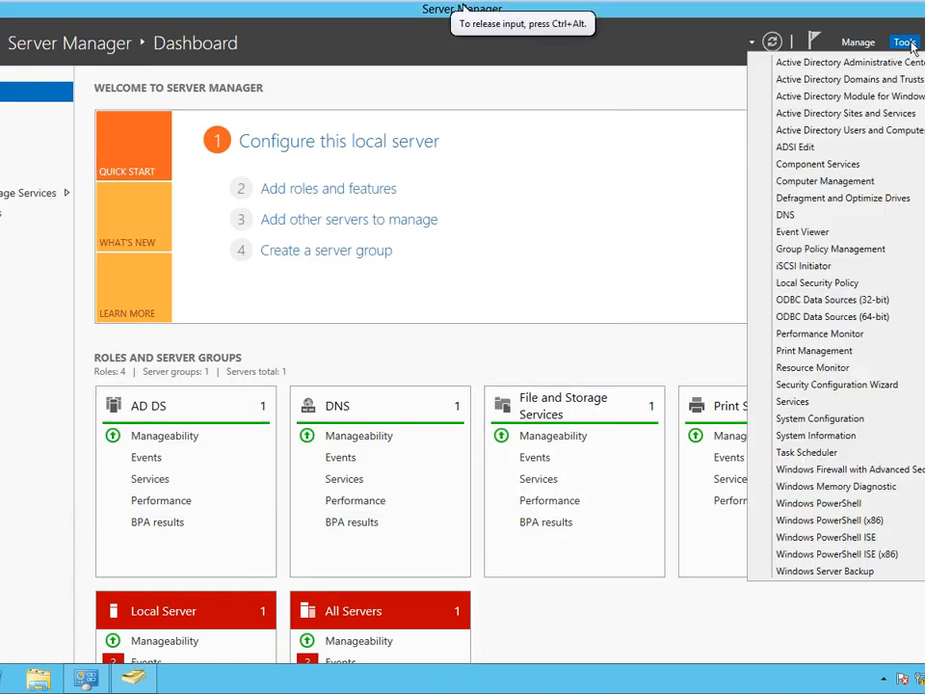
pyautogui.click(823, 352)
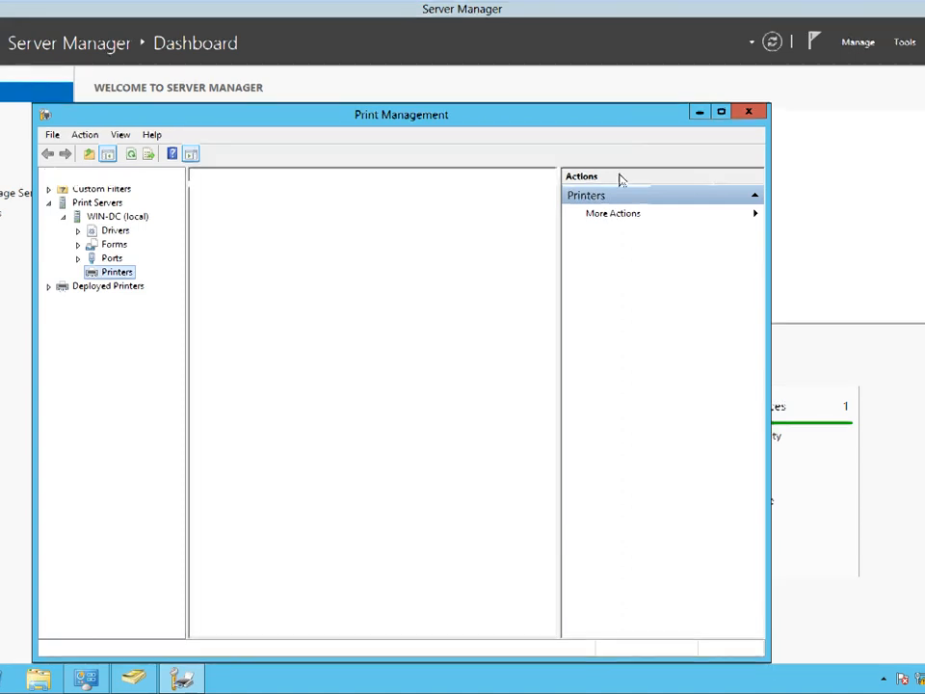
pyautogui.click(721, 111)
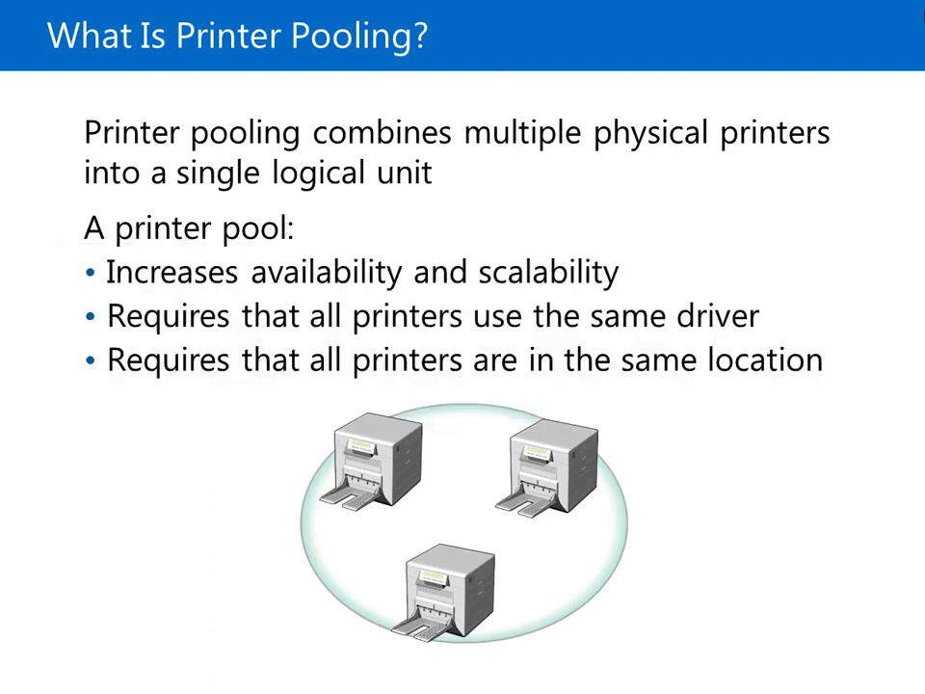
# Widen the Printer Name column in Print Management and select the Brother printer.
pyautogui.hotkey('alt', 'Tab')
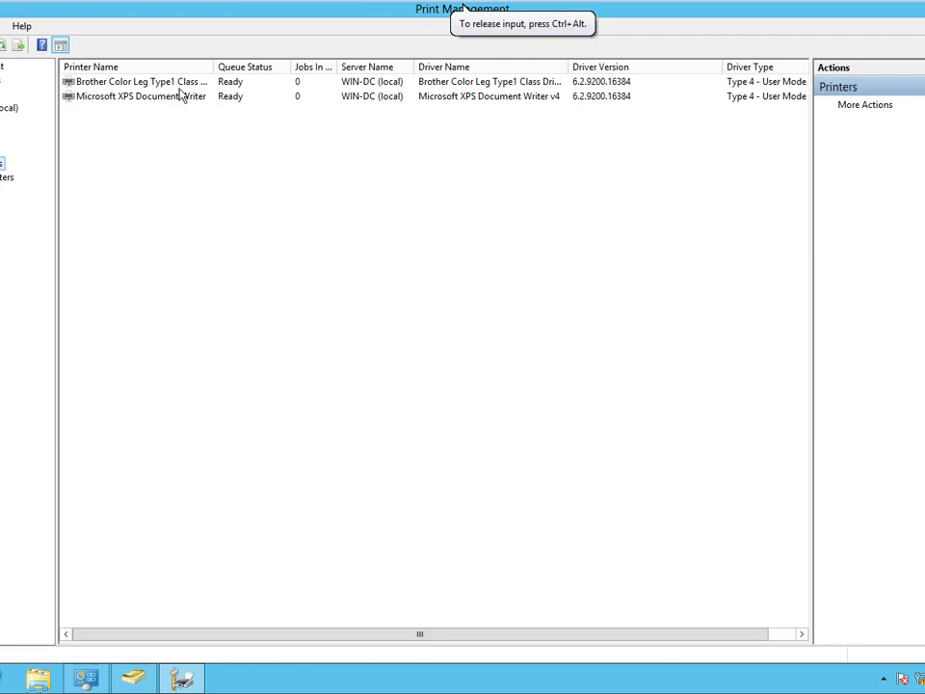
pyautogui.moveTo(213, 66); pyautogui.dragTo(289, 66)
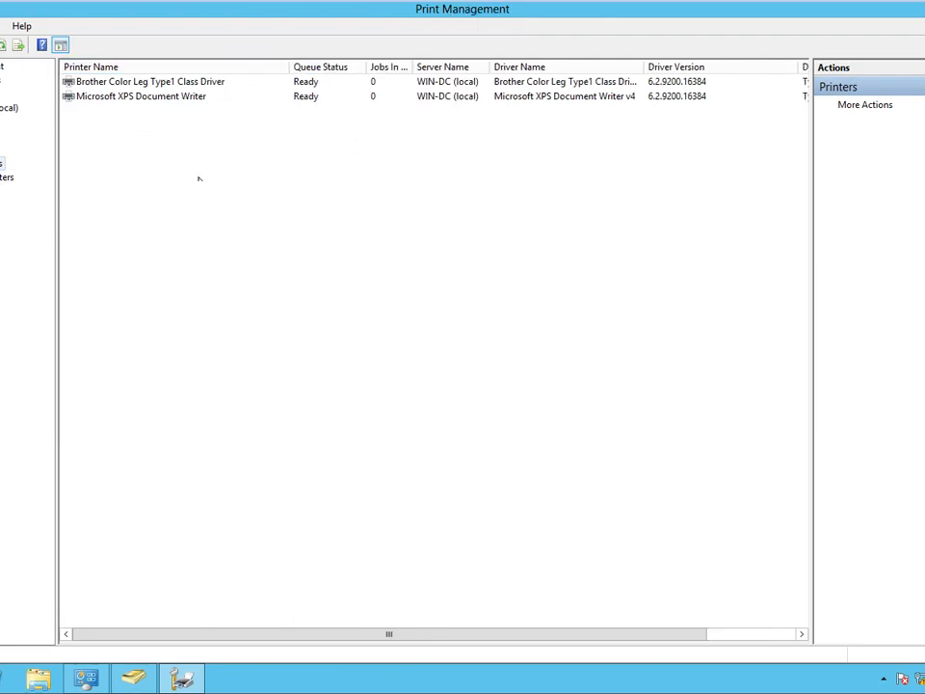
pyautogui.click(184, 239)
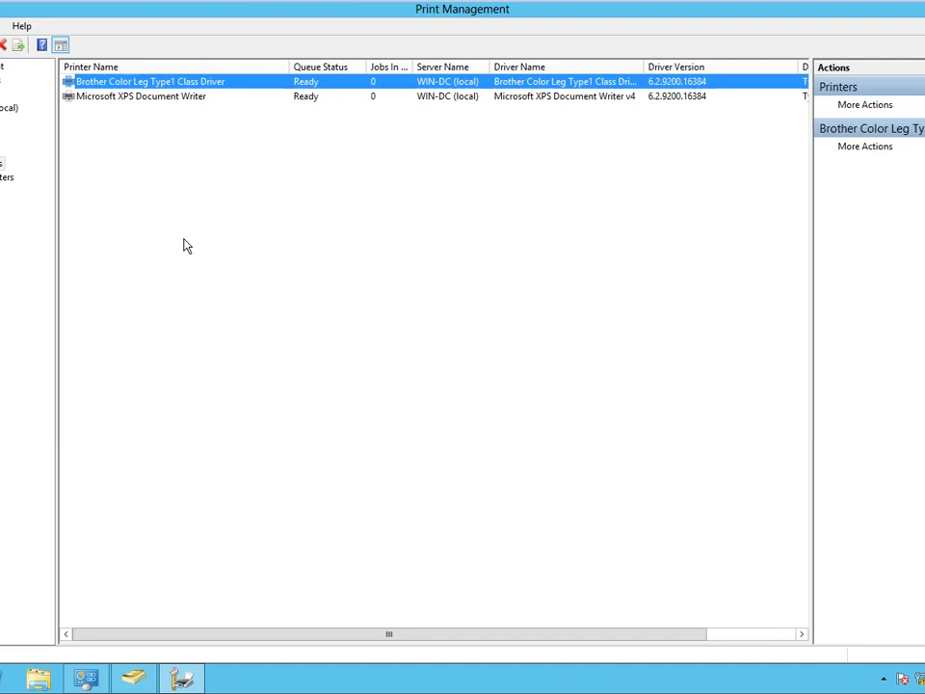
# Advance to the multiple print device configurations slide, then return to the server.
pyautogui.moveTo(869, 6)
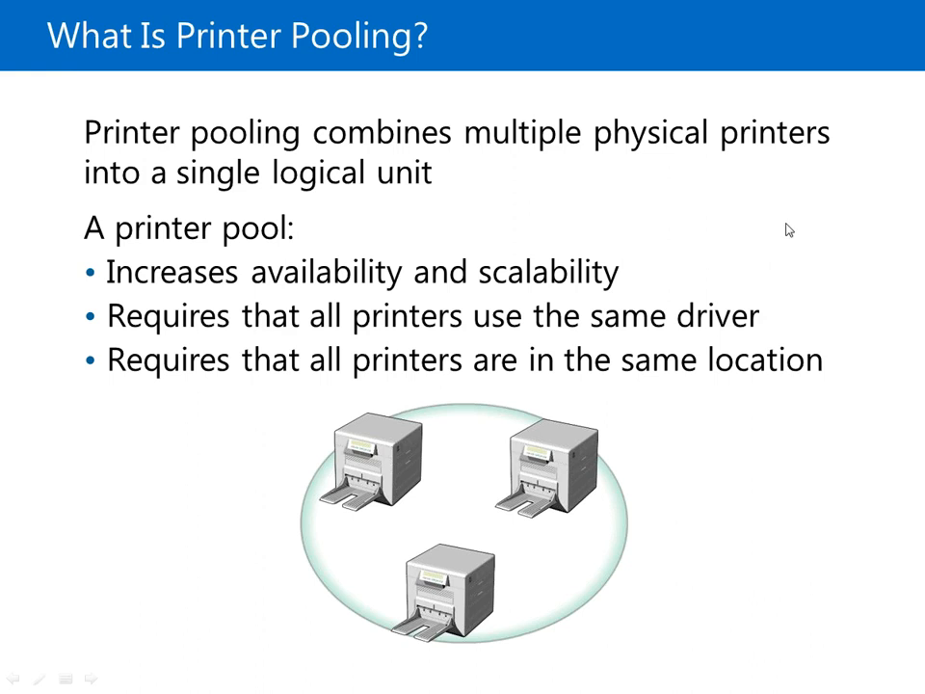
pyautogui.press('Right')
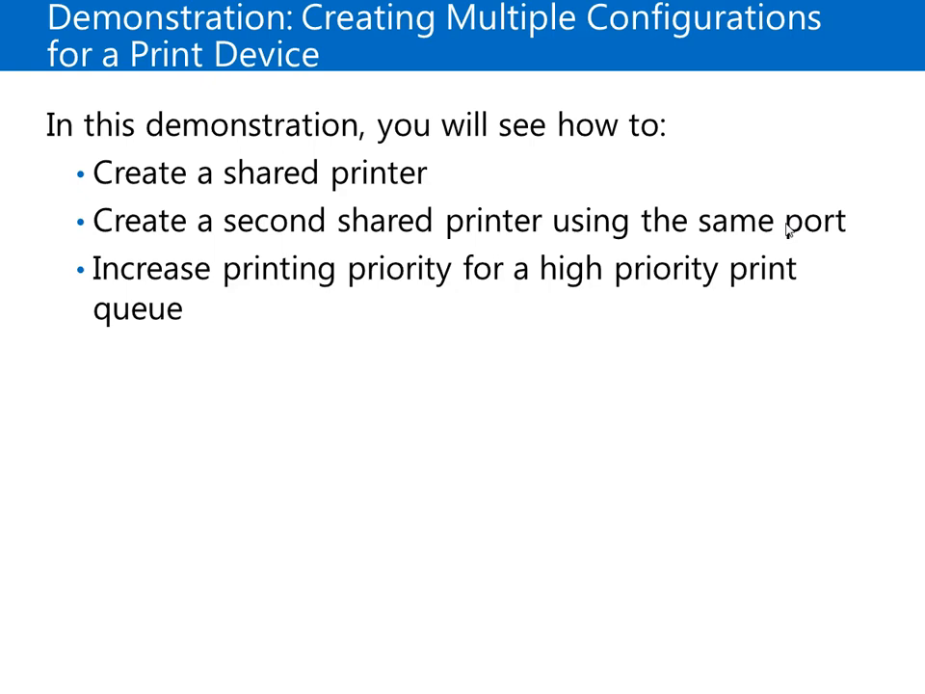
pyautogui.hotkey('alt', 'Tab')
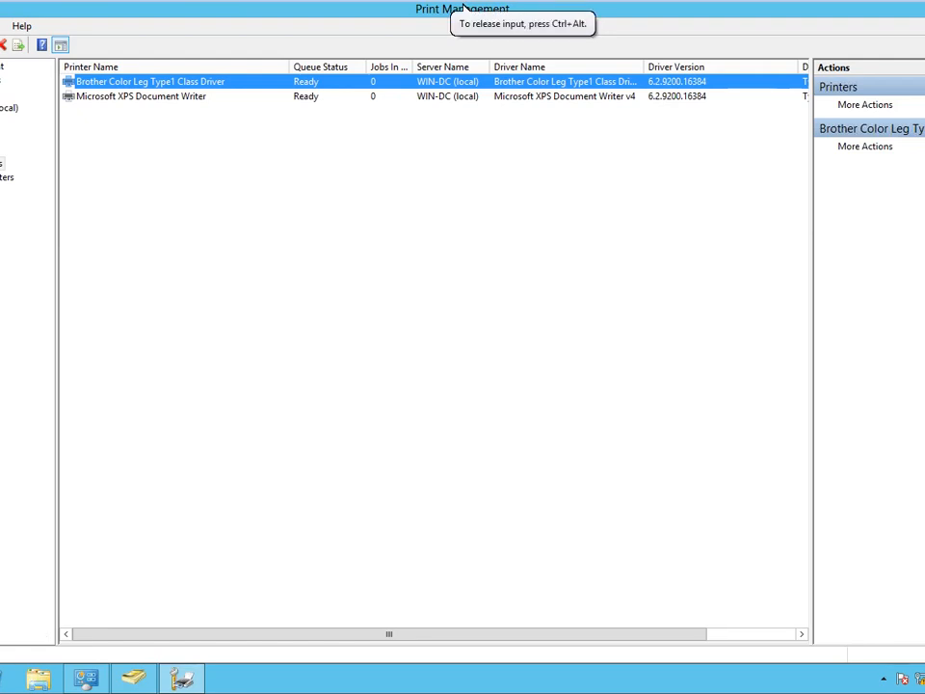
# Open Control Panel maximized and go to Devices and Printers.
pyautogui.rightClick(0, 690)
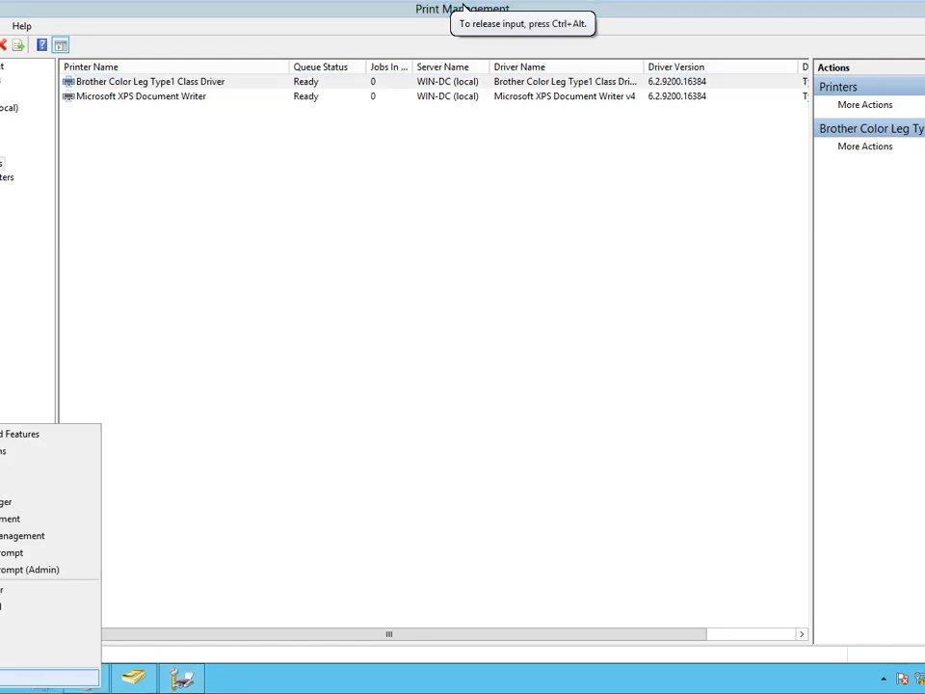
pyautogui.click(0, 607)
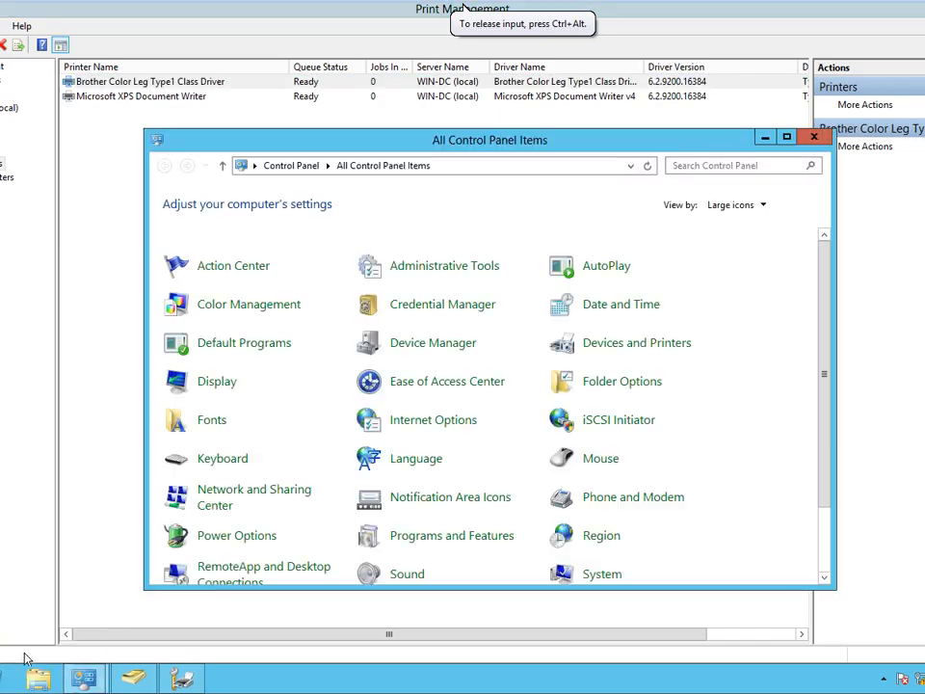
pyautogui.doubleClick(513, 141)
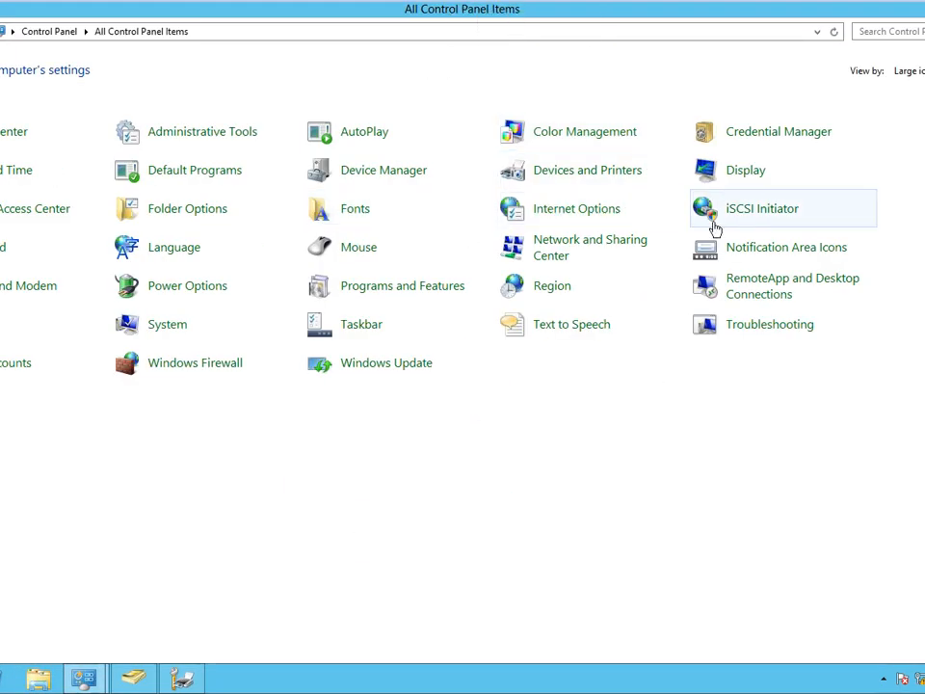
pyautogui.click(574, 180)
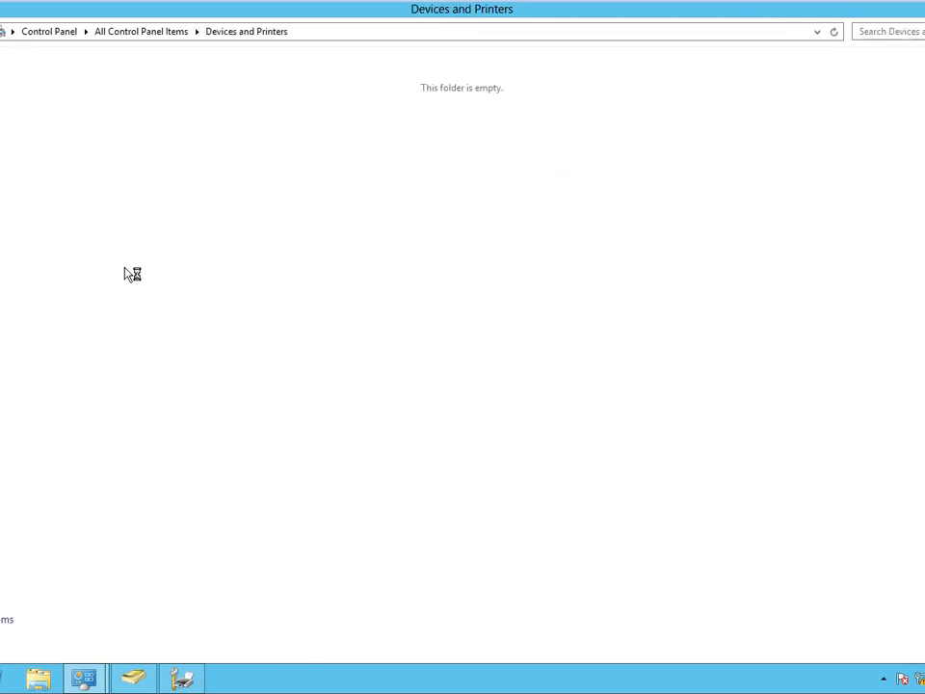
# Add the detected Brother printer with its default name and check it in Print Management.
pyautogui.click(34, 60)
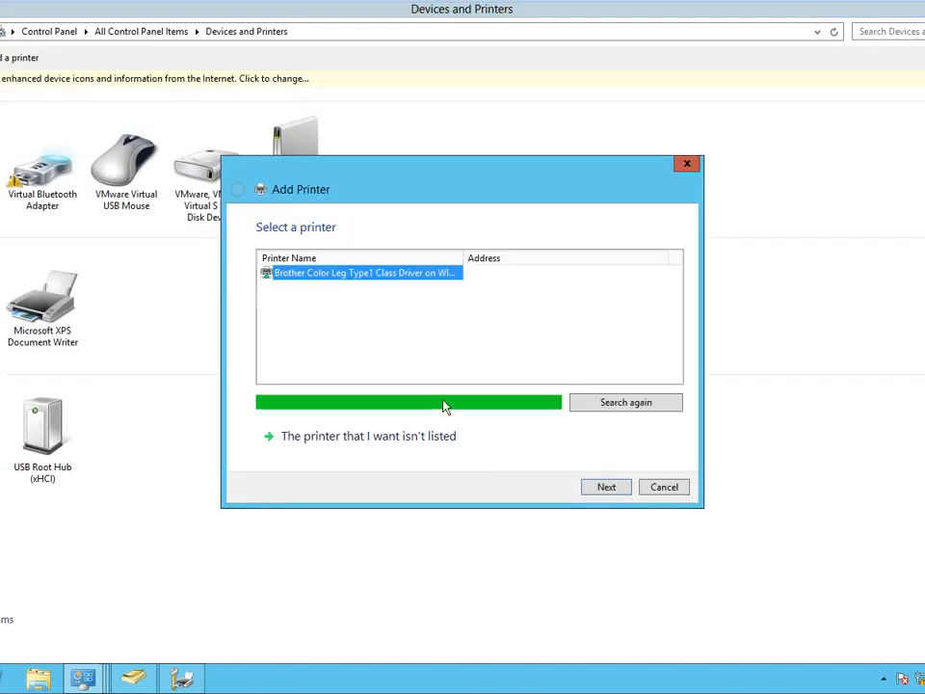
pyautogui.click(603, 488)
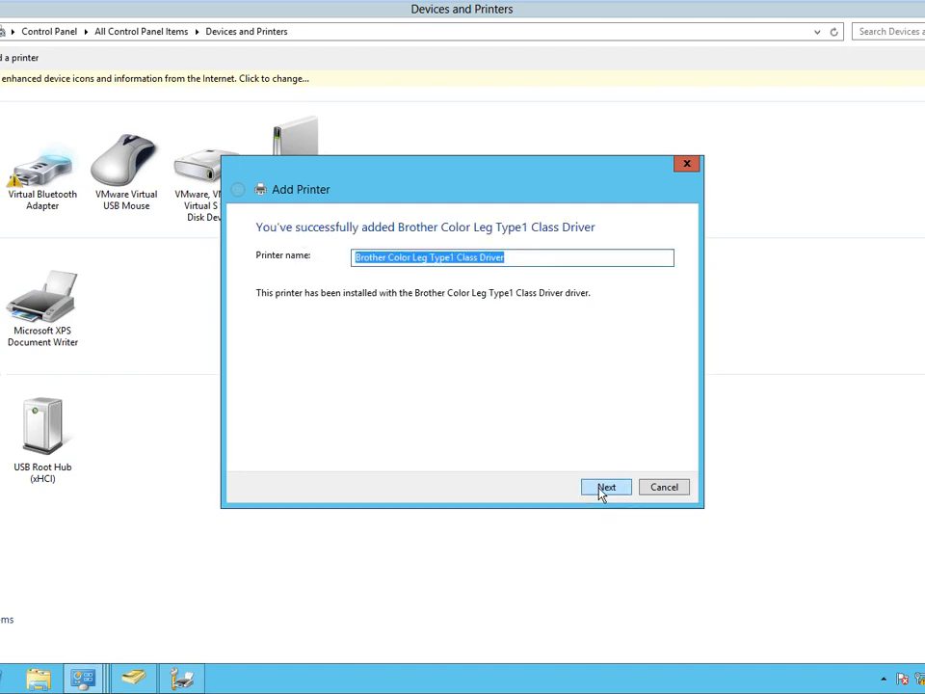
pyautogui.click(604, 488)
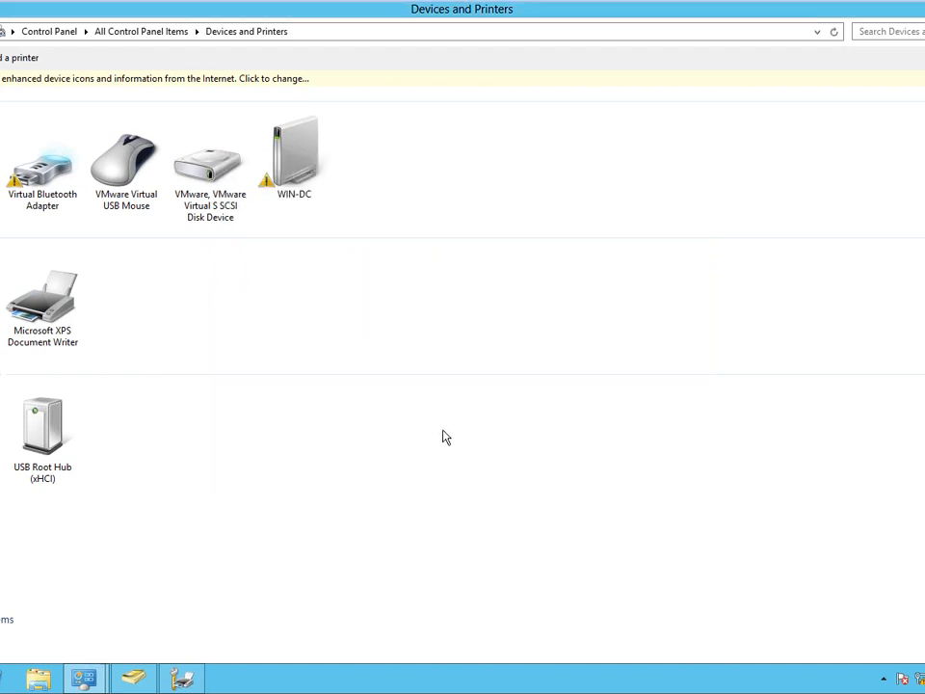
pyautogui.click(185, 679)
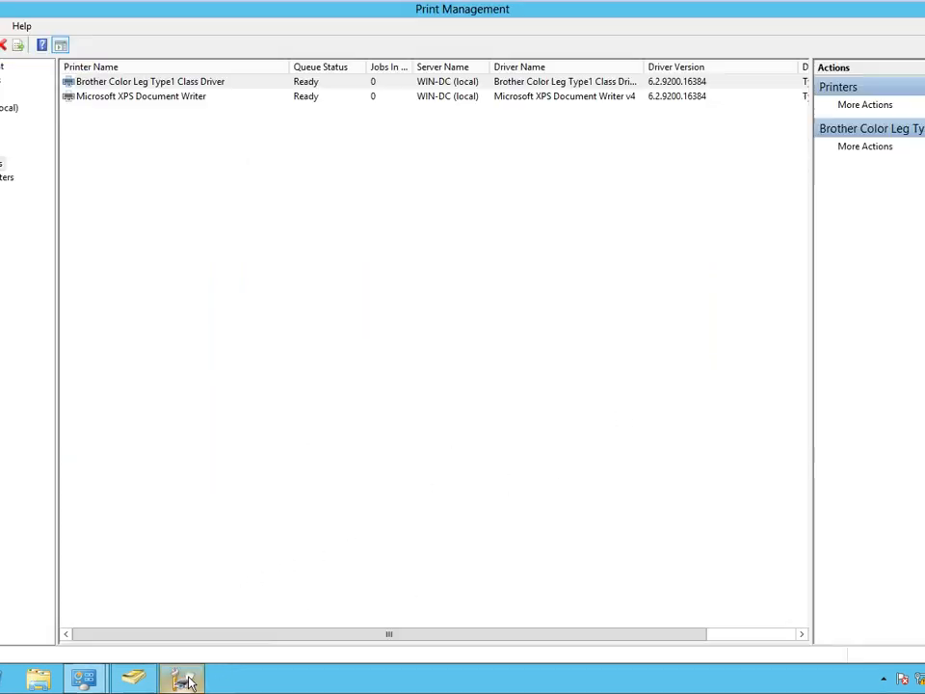
pyautogui.click(84, 679)
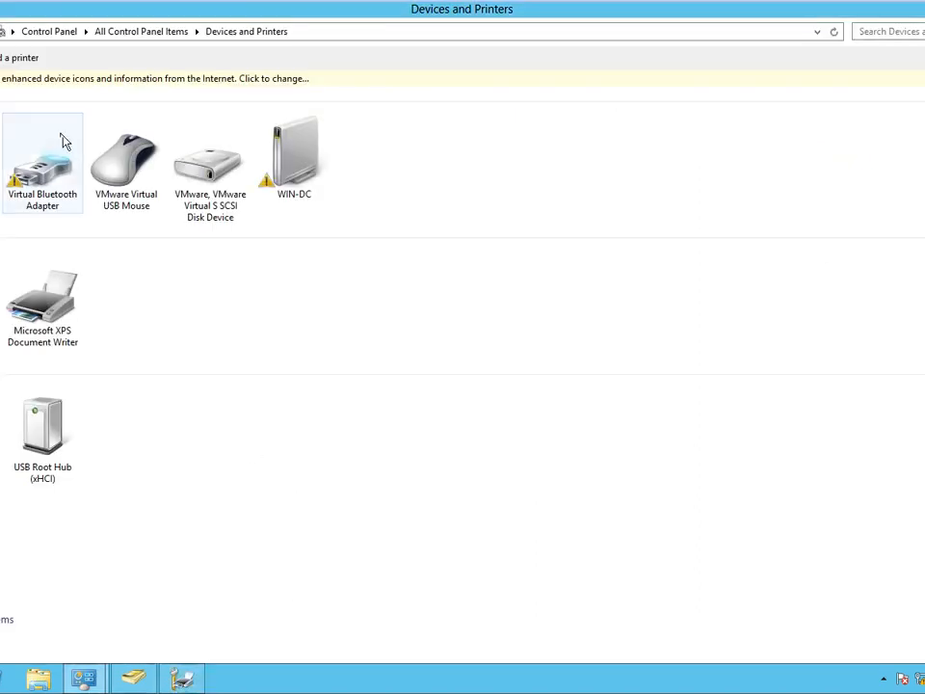
# Add the Brother printer again, named 'Brother Color Leg Type1 Class Driver1'.
pyautogui.click(19, 58)
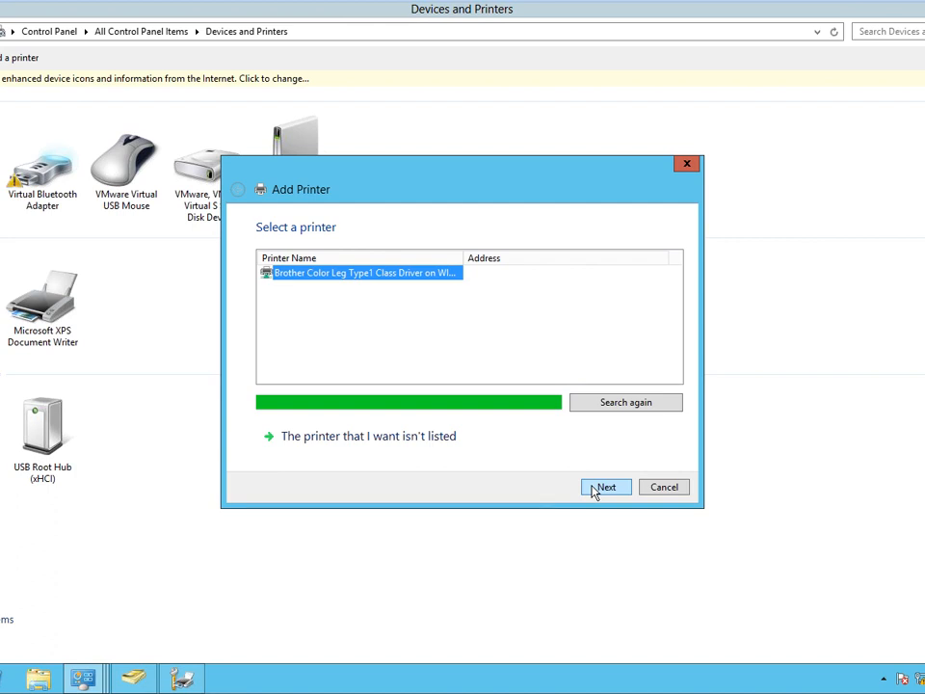
pyautogui.click(595, 489)
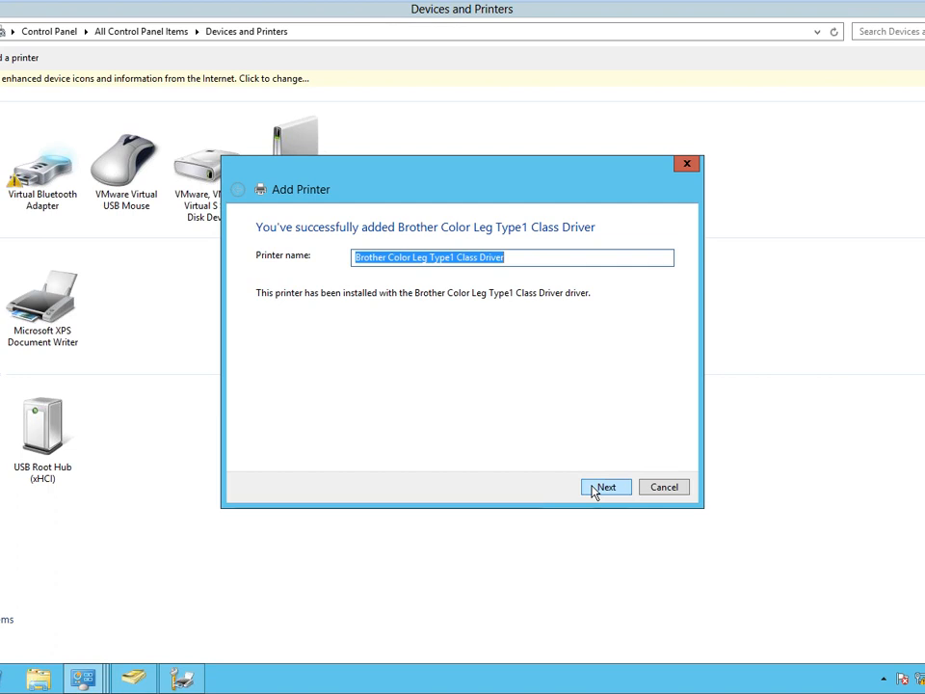
pyautogui.click(551, 264)
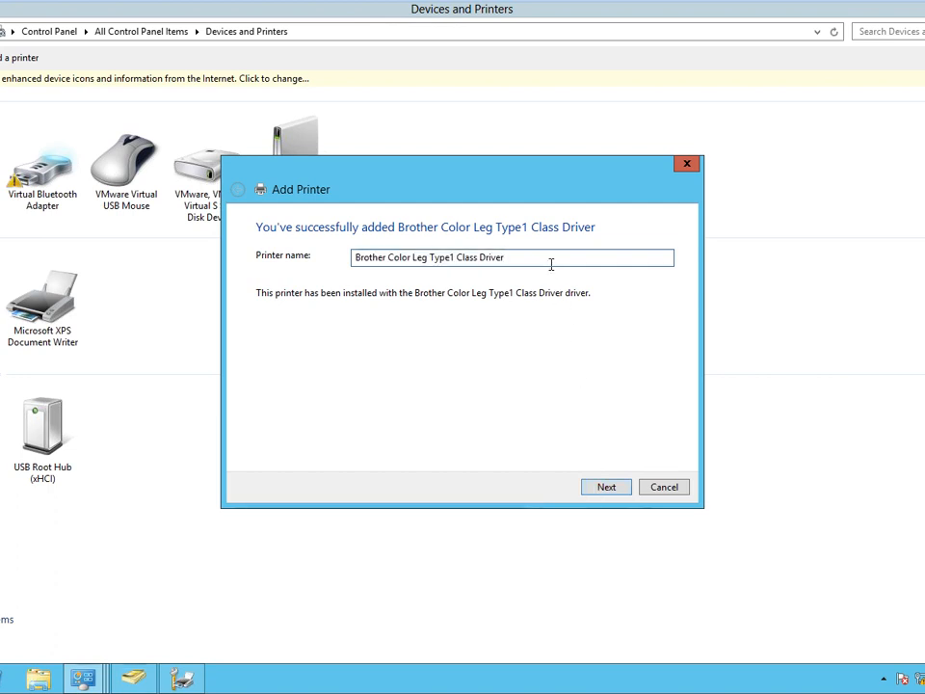
pyautogui.write('1')
pyautogui.click(603, 493)
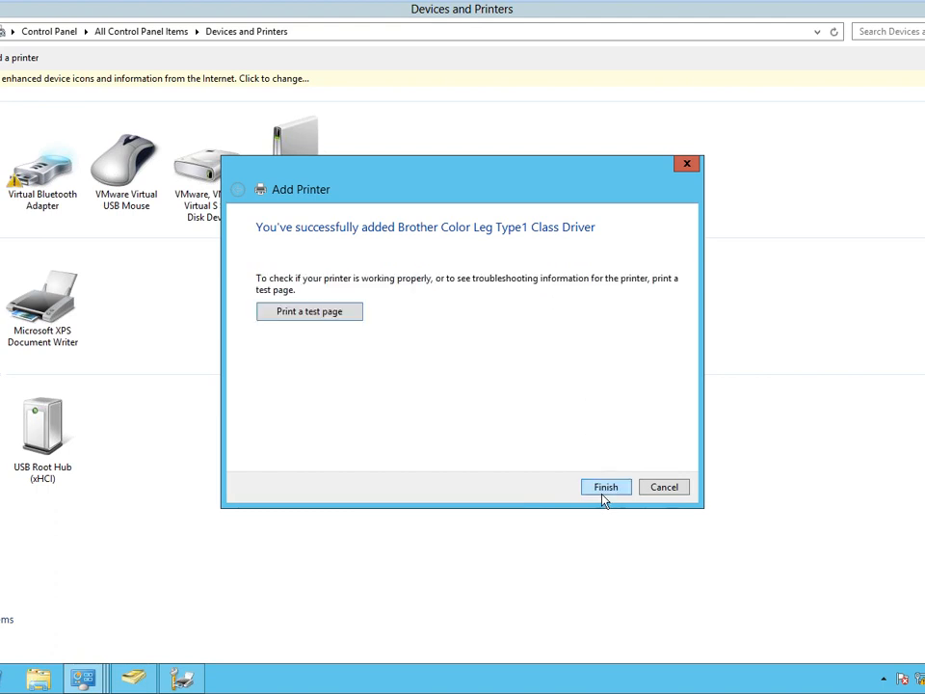
pyautogui.click(605, 488)
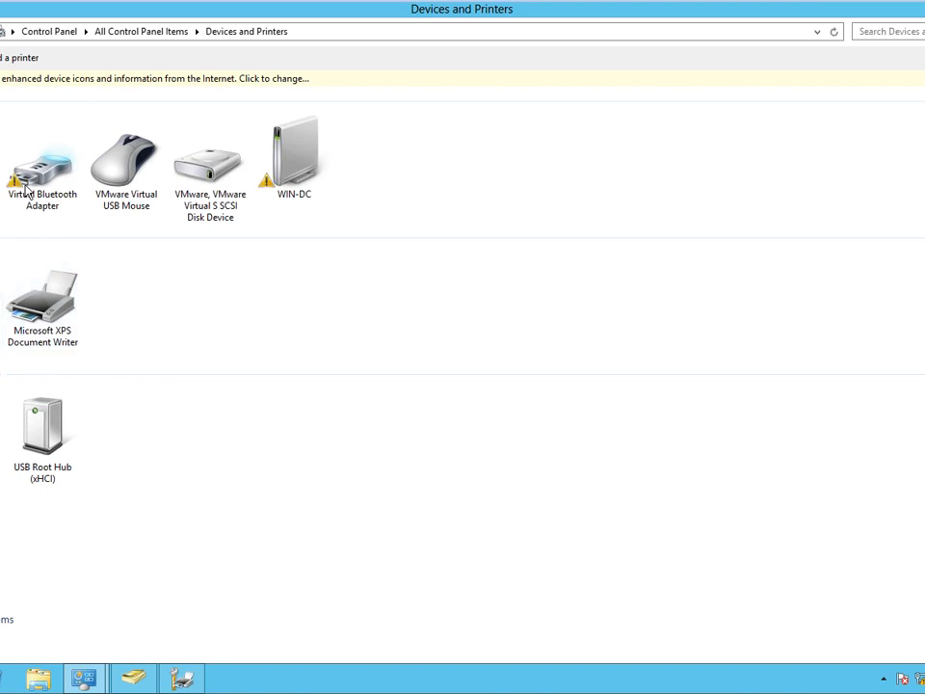
# Add a shared local Brother printer copy on LPT1, keeping the current driver and suggested name.
pyautogui.click(0, 58)
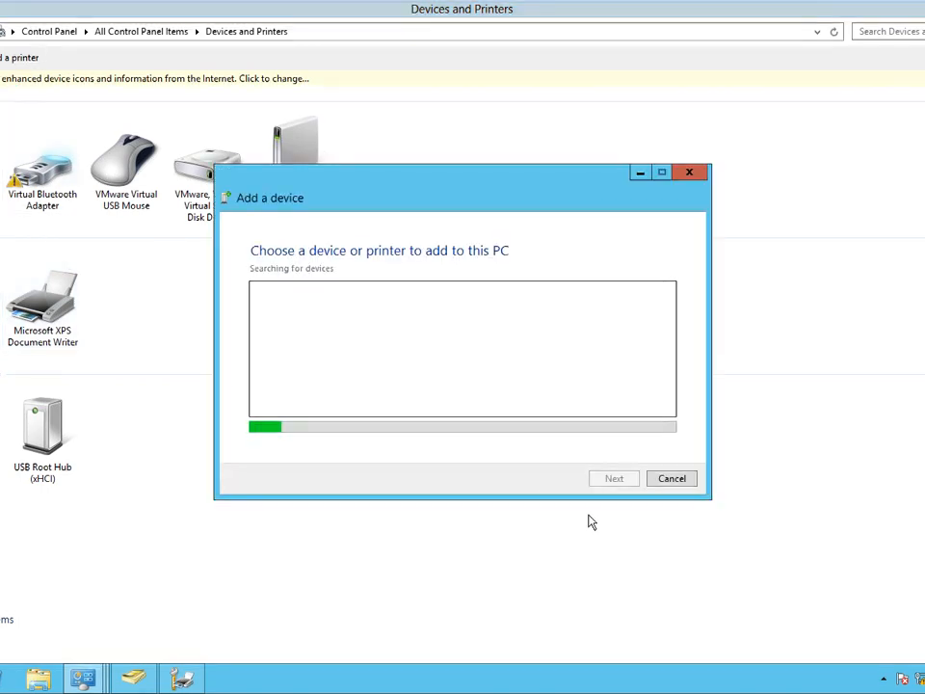
pyautogui.click(671, 481)
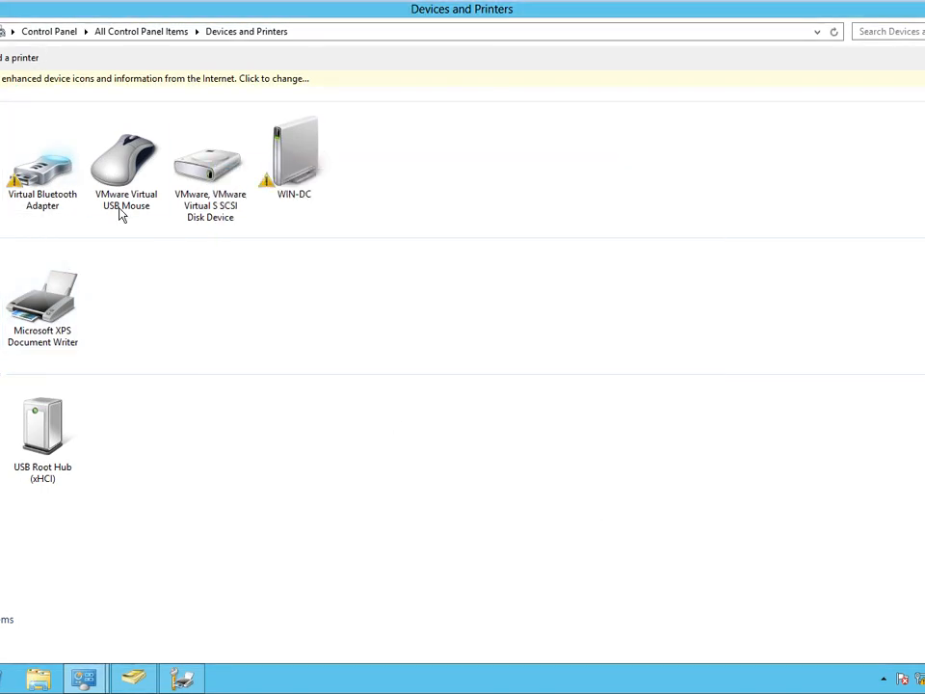
pyautogui.click(12, 58)
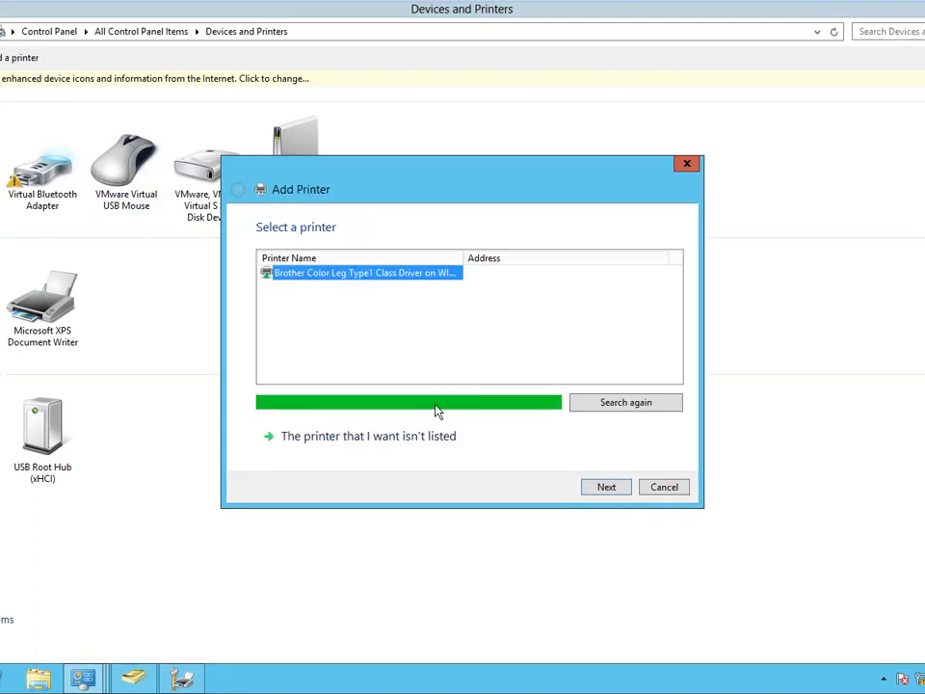
pyautogui.click(378, 451)
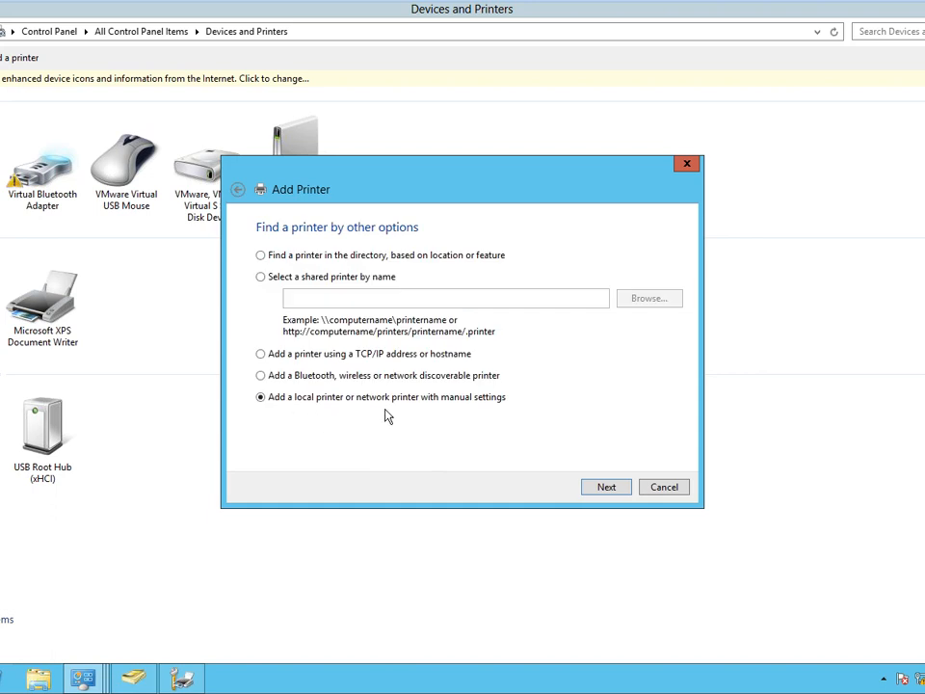
pyautogui.click(619, 492)
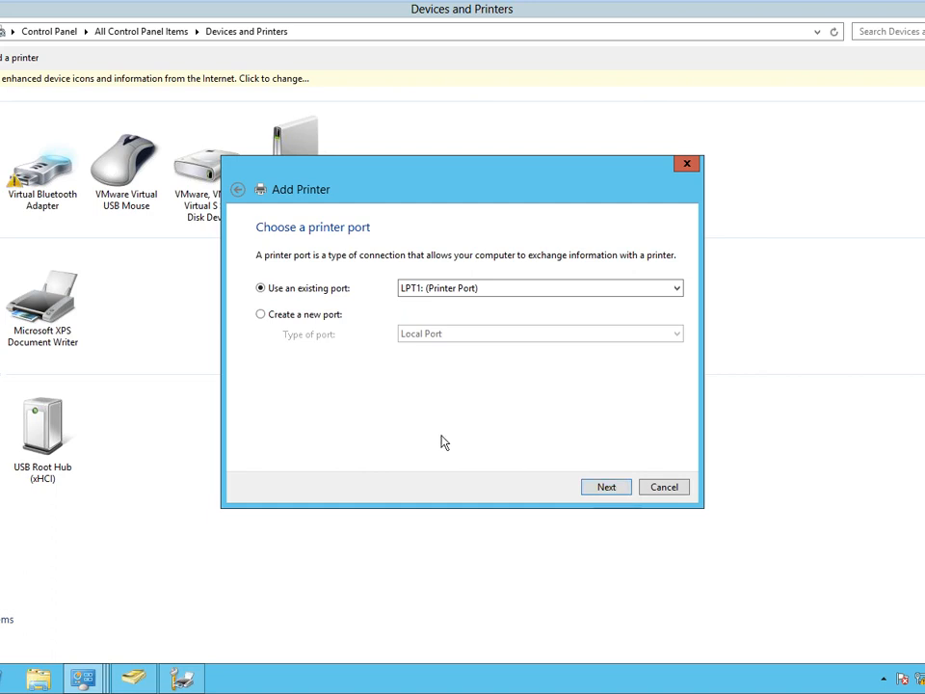
pyautogui.click(603, 489)
pyautogui.click(603, 489)
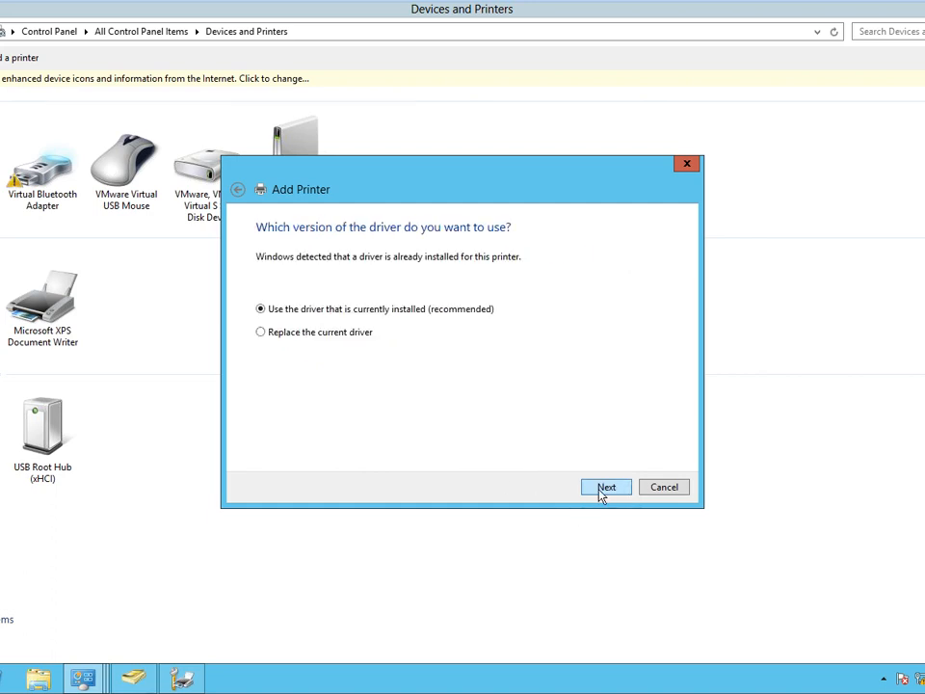
pyautogui.click(605, 487)
pyautogui.click(605, 487)
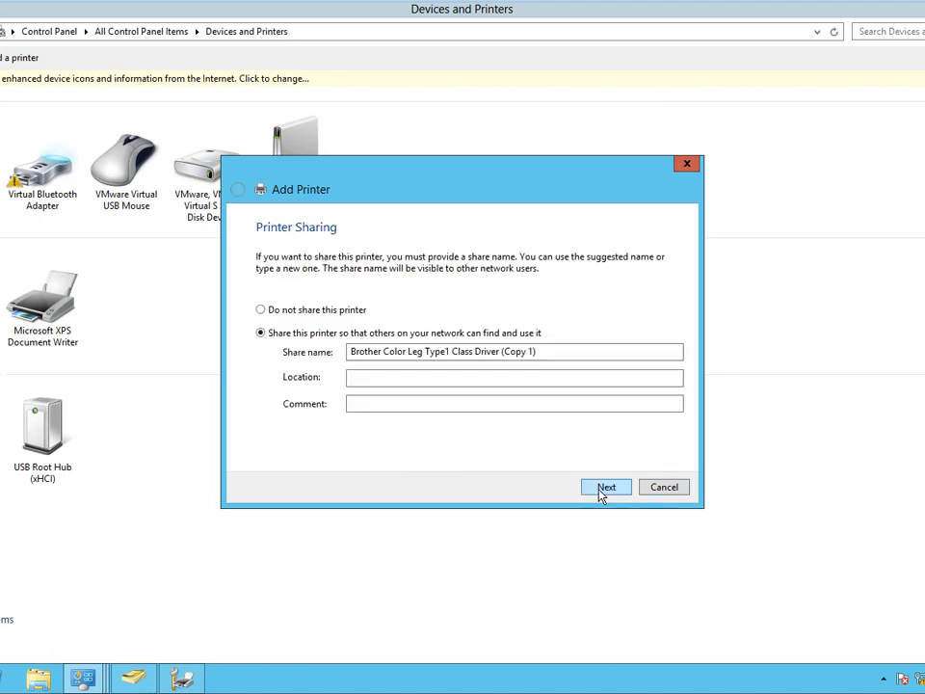
pyautogui.click(605, 487)
pyautogui.click(604, 487)
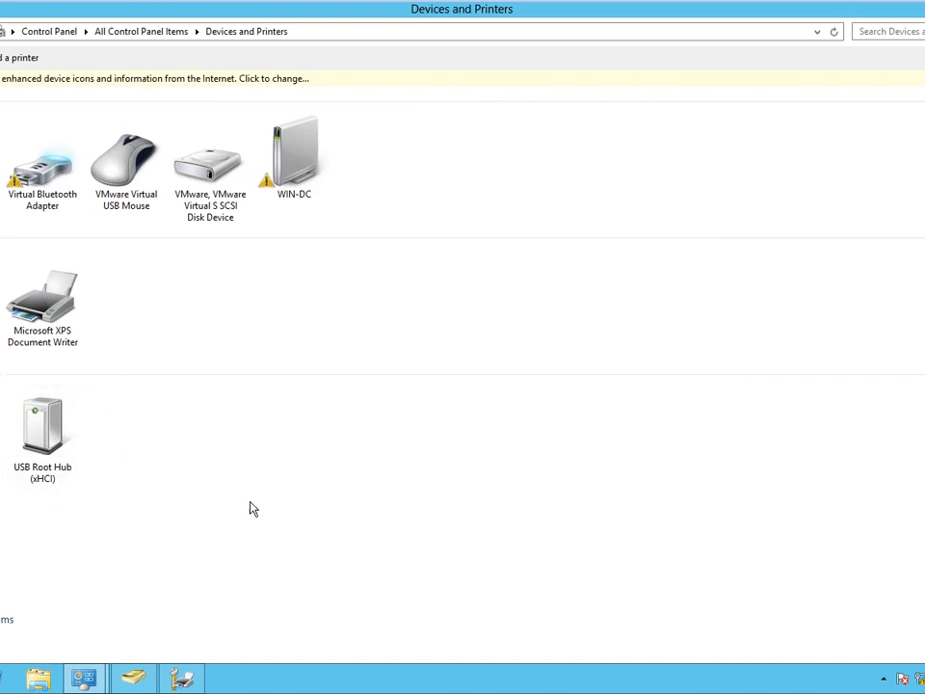
pyautogui.rightClick(263, 526)
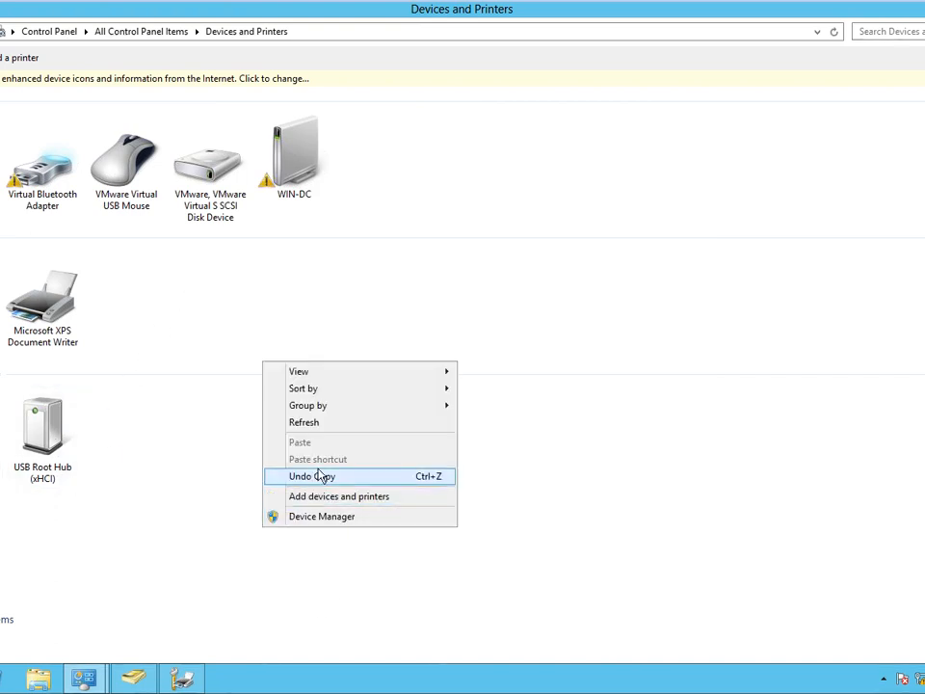
pyautogui.click(319, 424)
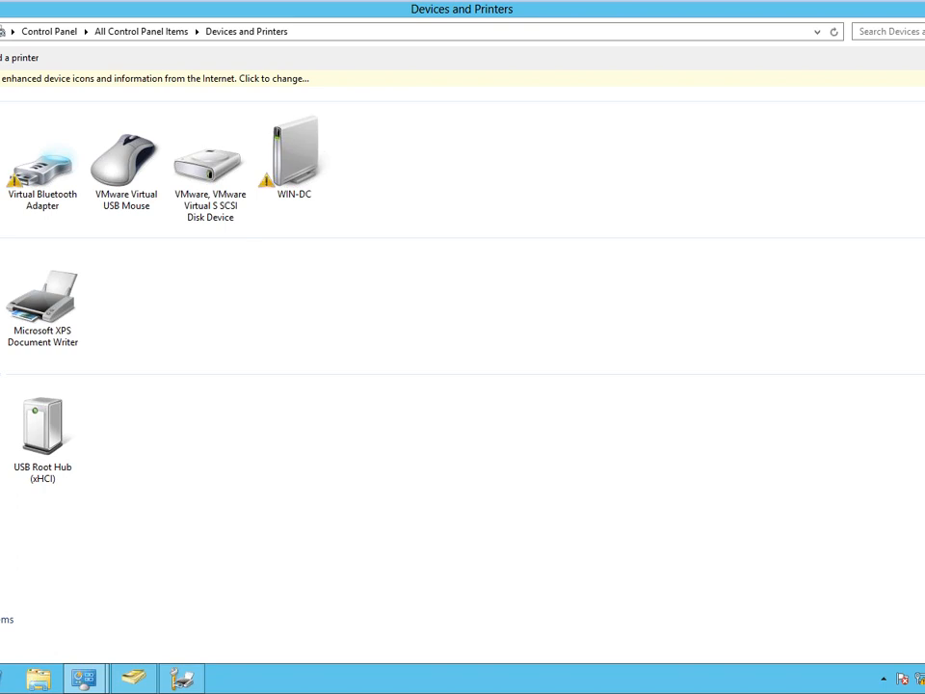
pyautogui.rightClick(1, 343)
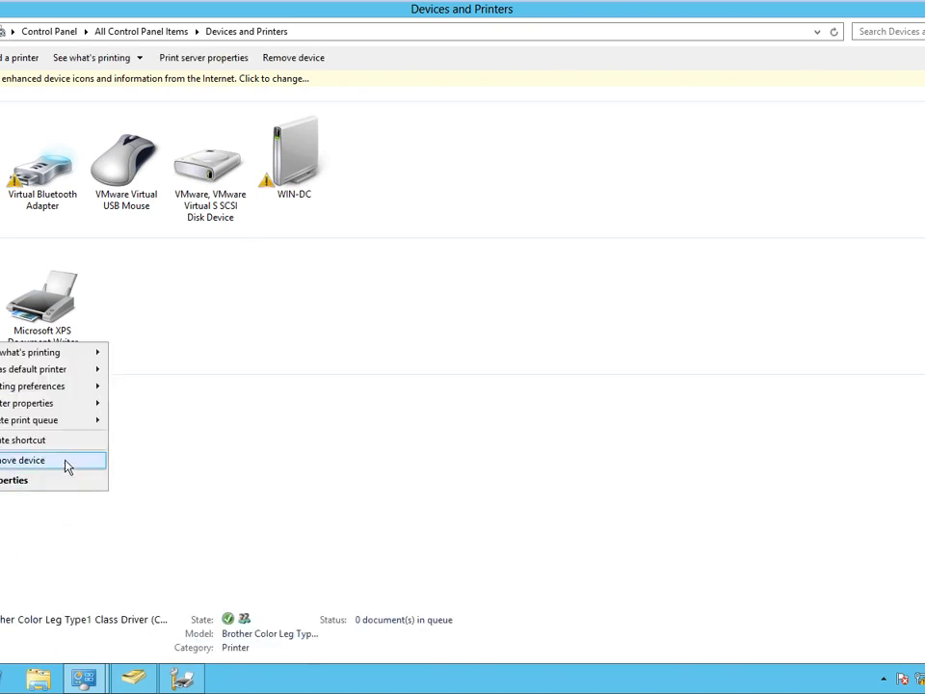
pyautogui.moveTo(82, 405)
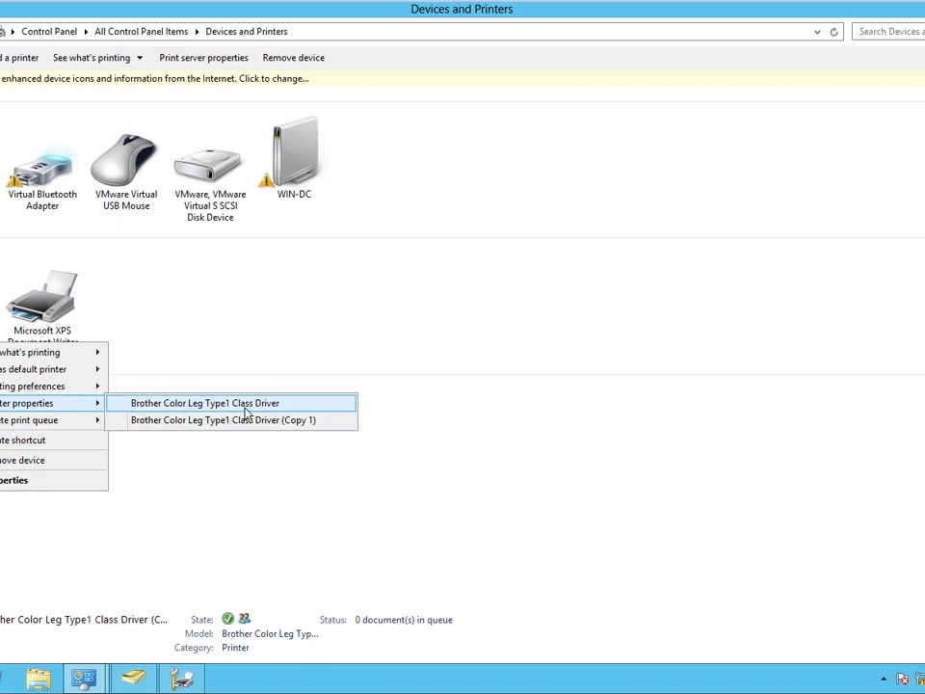
pyautogui.click(248, 409)
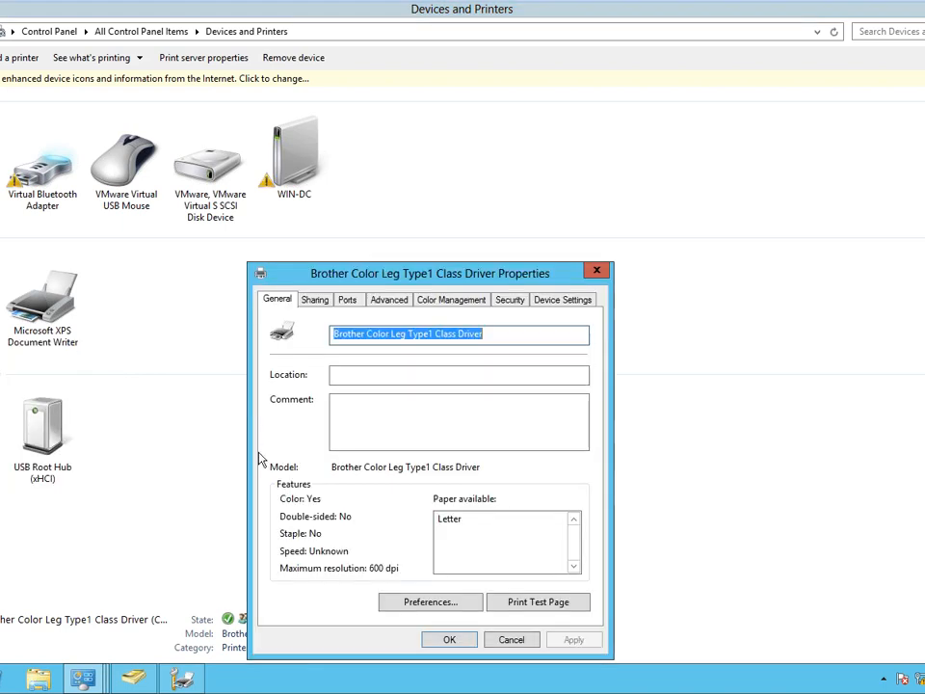
pyautogui.moveTo(433, 275); pyautogui.dragTo(395, 107)
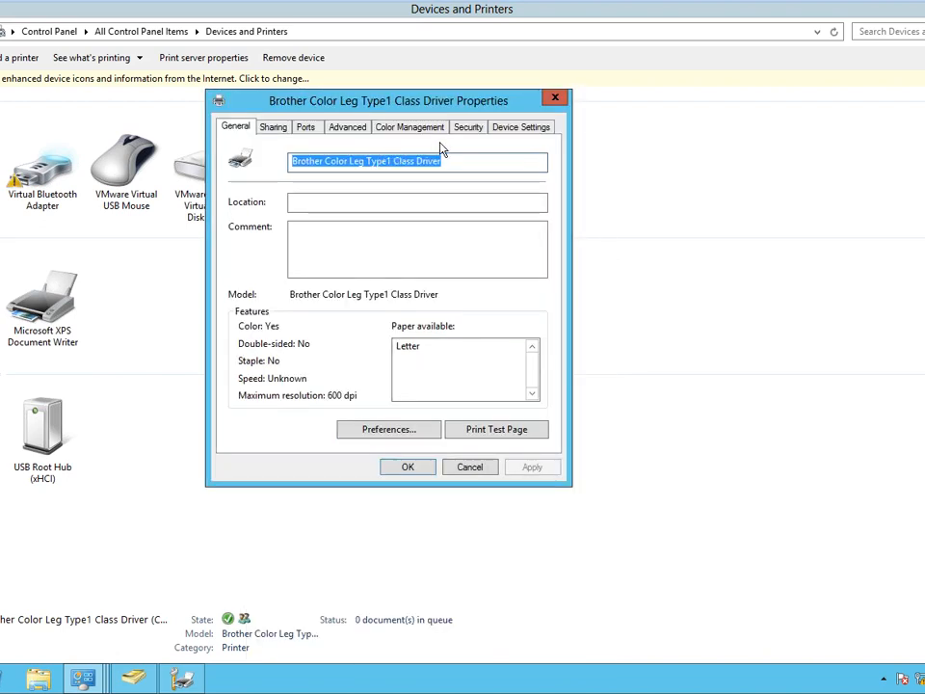
pyautogui.click(347, 128)
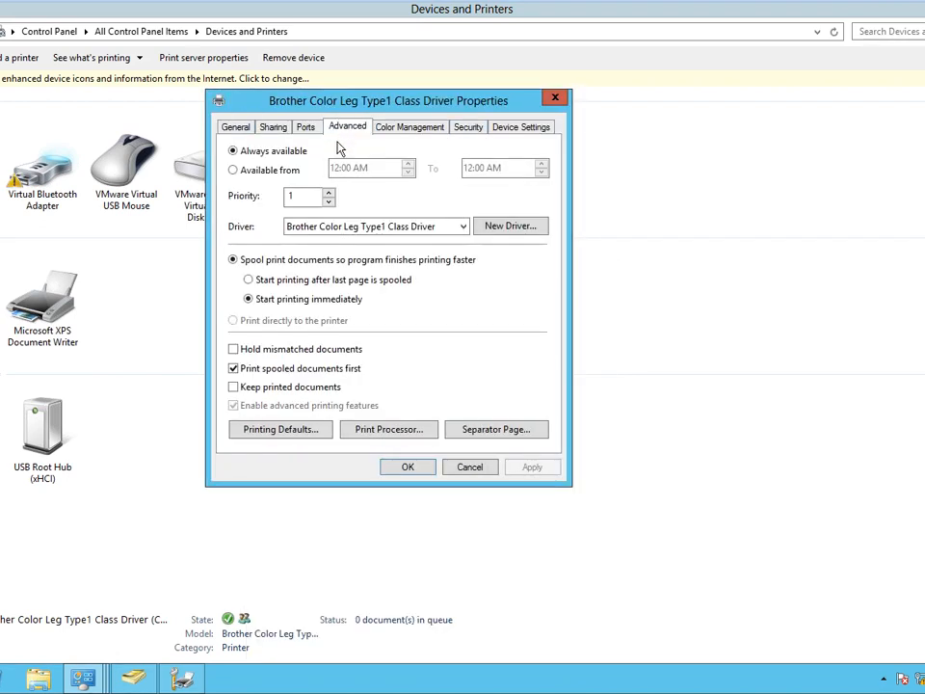
pyautogui.doubleClick(300, 197)
pyautogui.click(468, 130)
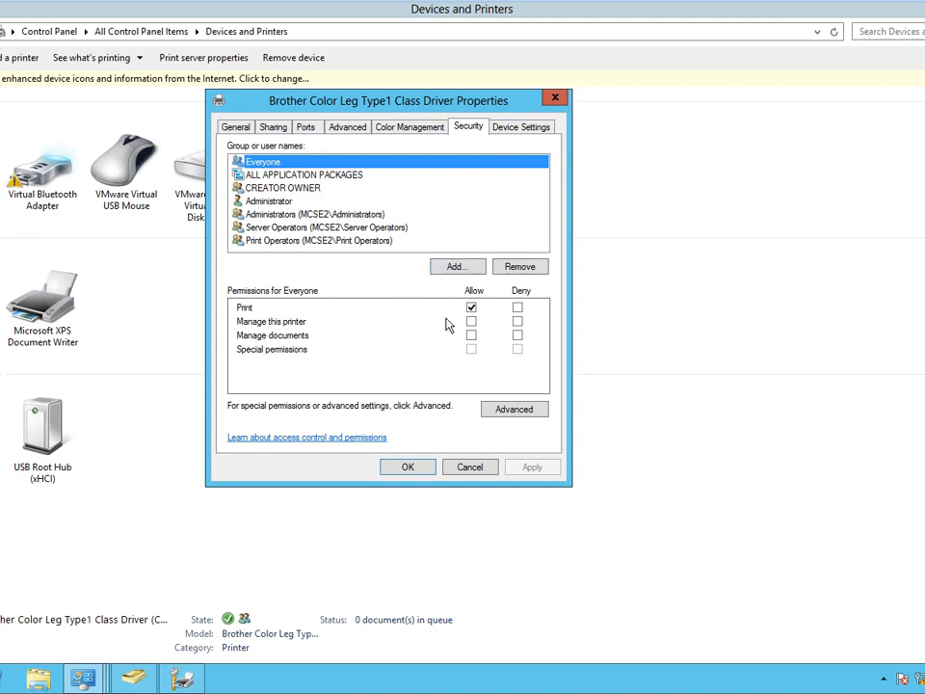
# Open the Brother (Copy 1) printer's properties and set its priority to 99.
pyautogui.click(433, 464)
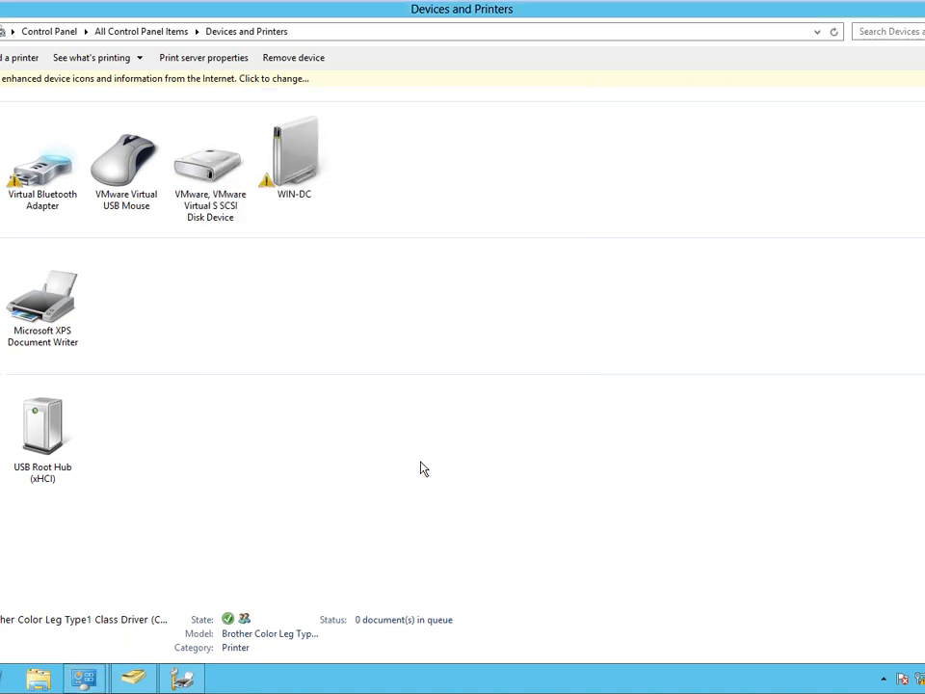
pyautogui.rightClick(3, 325)
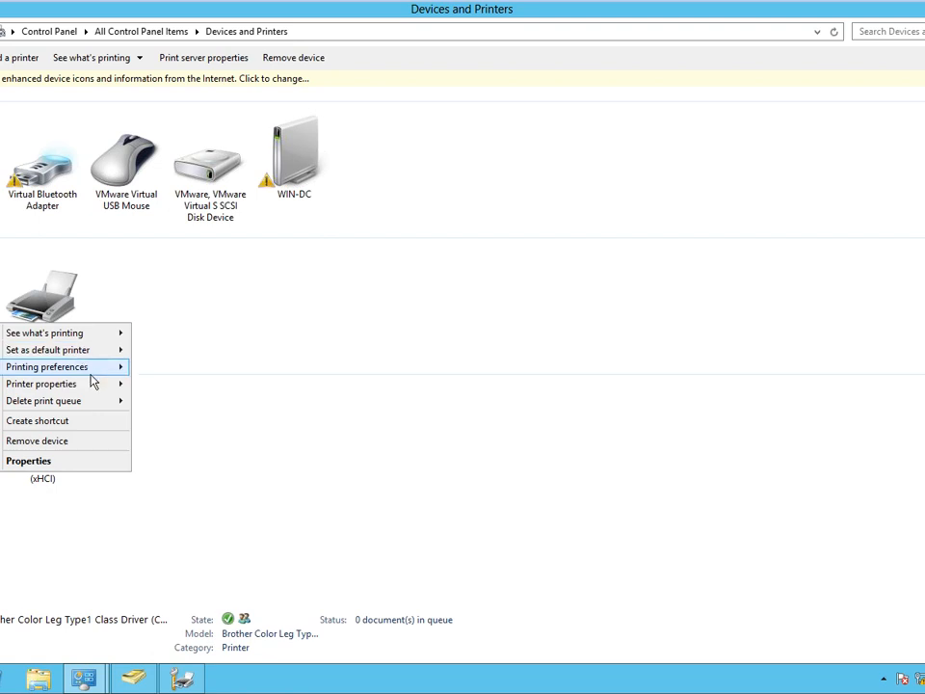
pyautogui.moveTo(92, 384)
pyautogui.click(203, 402)
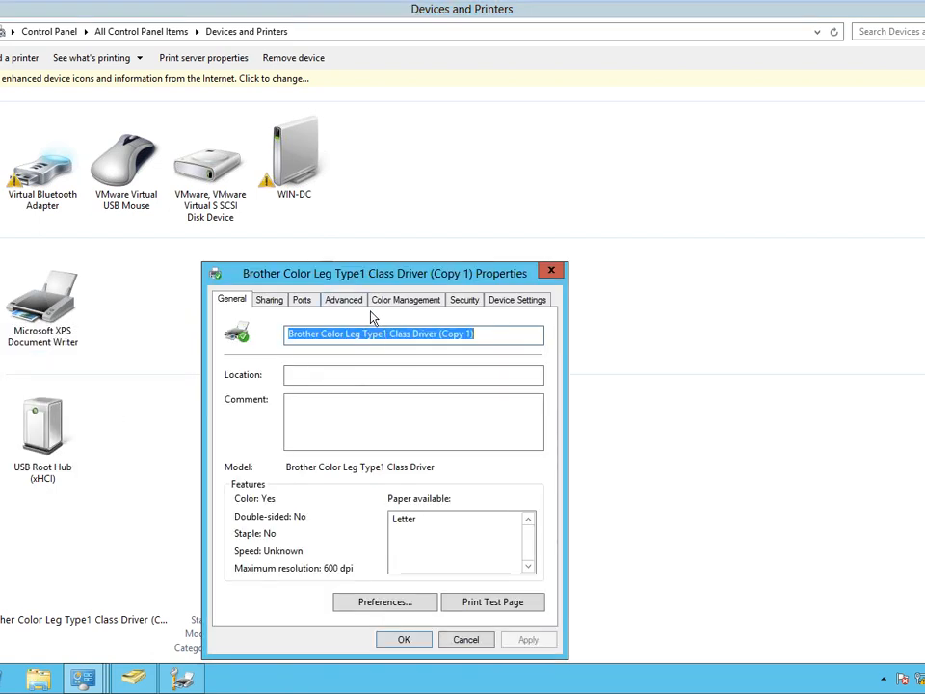
pyautogui.click(345, 300)
pyautogui.moveTo(287, 368); pyautogui.dragTo(218, 365)
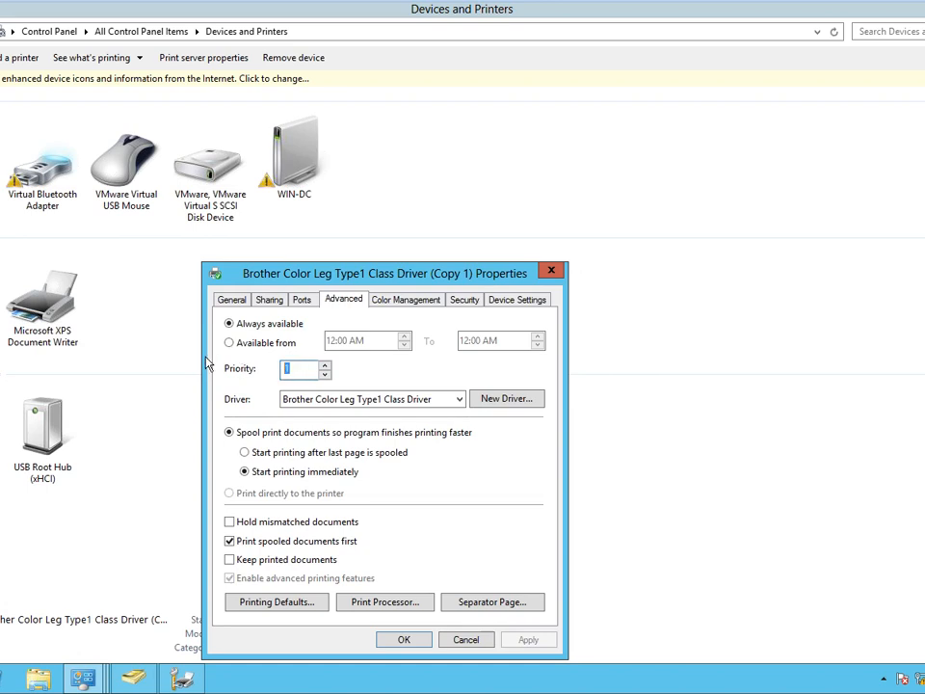
pyautogui.write('99')
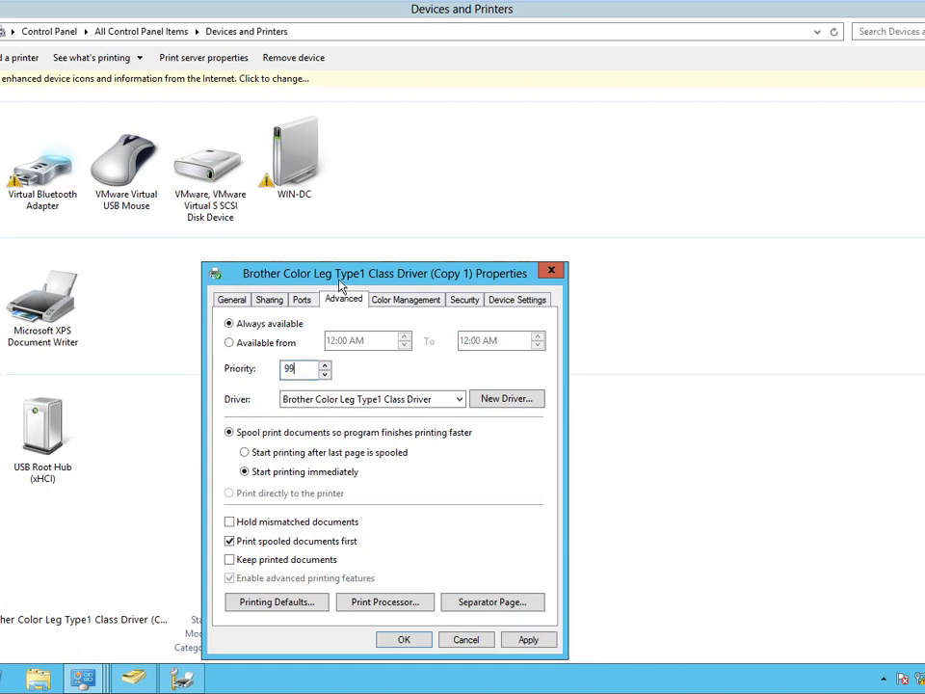
# Remove Everyone, ALL APPLICATION PACKAGES, CREATOR OWNER, Server Operators and Print Operators from Security.
pyautogui.moveTo(342, 273); pyautogui.dragTo(351, 133)
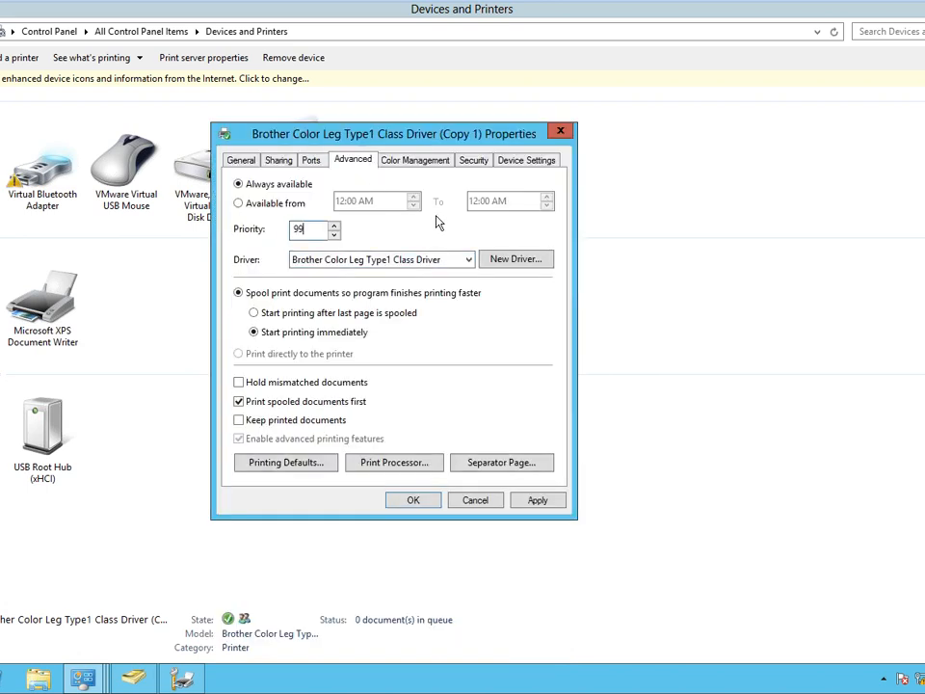
pyautogui.click(474, 160)
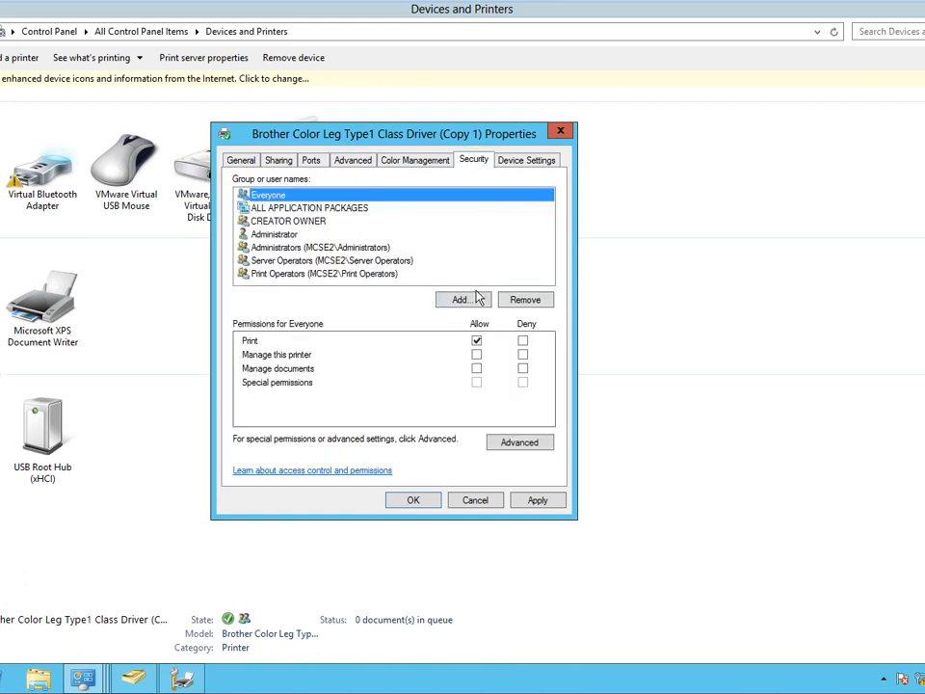
pyautogui.click(513, 302)
pyautogui.click(513, 305)
pyautogui.click(513, 304)
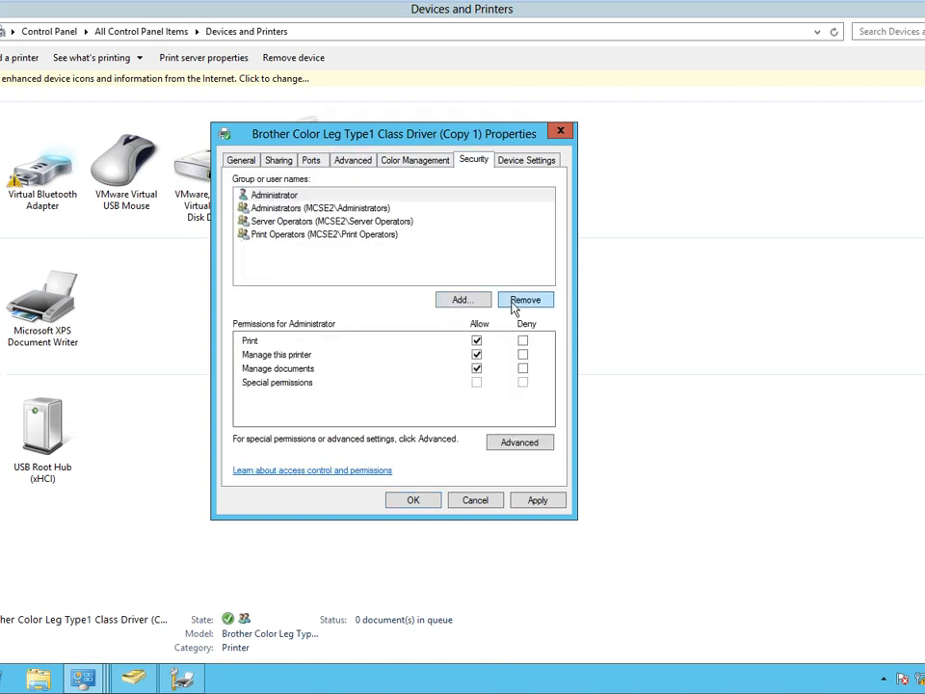
pyautogui.click(390, 221)
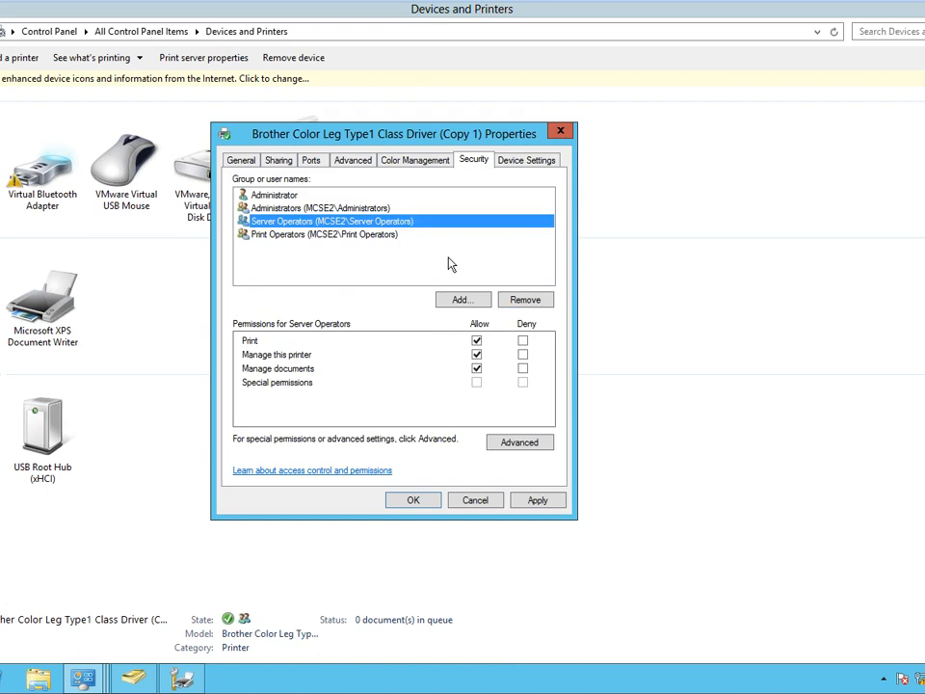
pyautogui.click(529, 300)
pyautogui.click(528, 302)
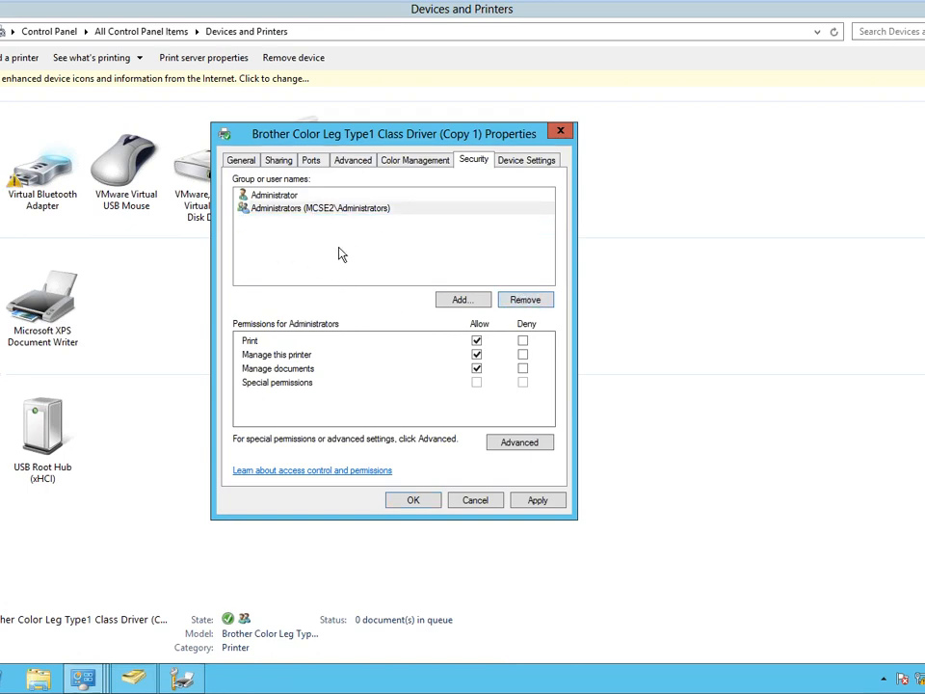
# Apply the changes, confirm priority 99 on Advanced, and save the properties.
pyautogui.click(533, 501)
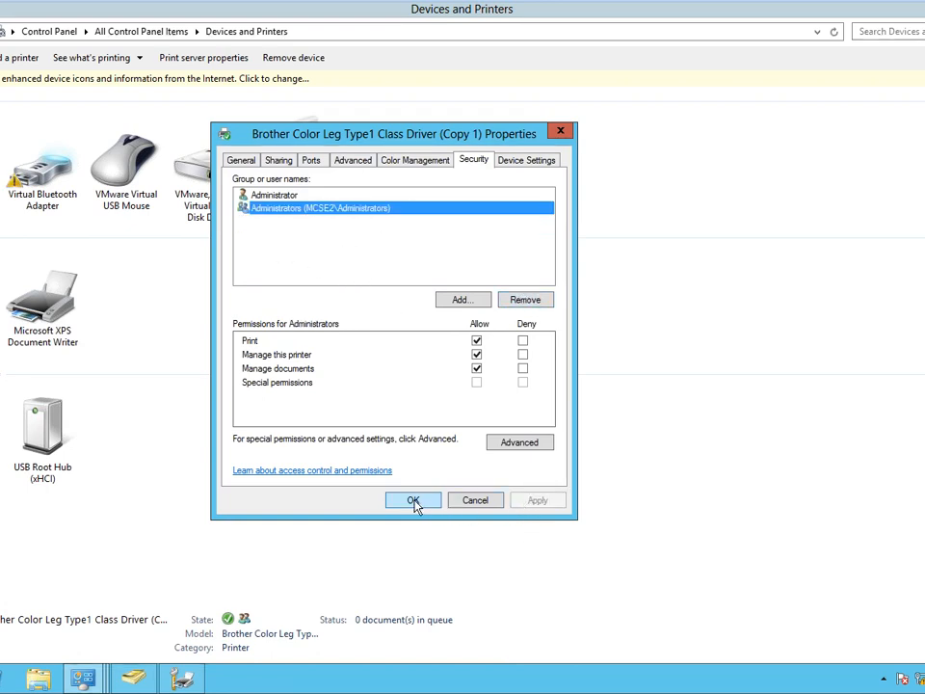
pyautogui.click(350, 162)
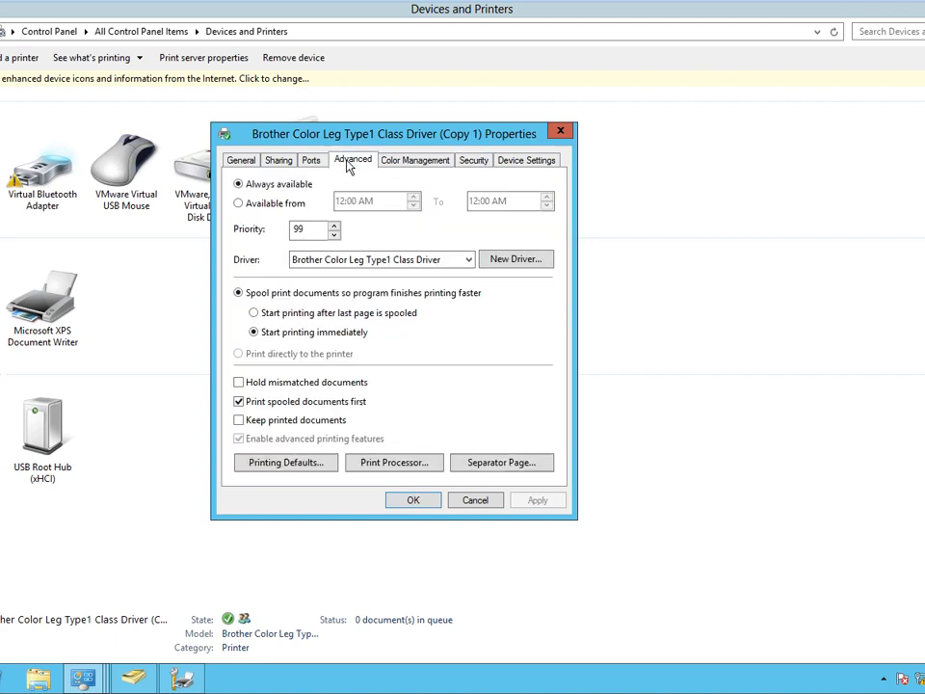
pyautogui.click(412, 500)
pyautogui.rightClick(1, 341)
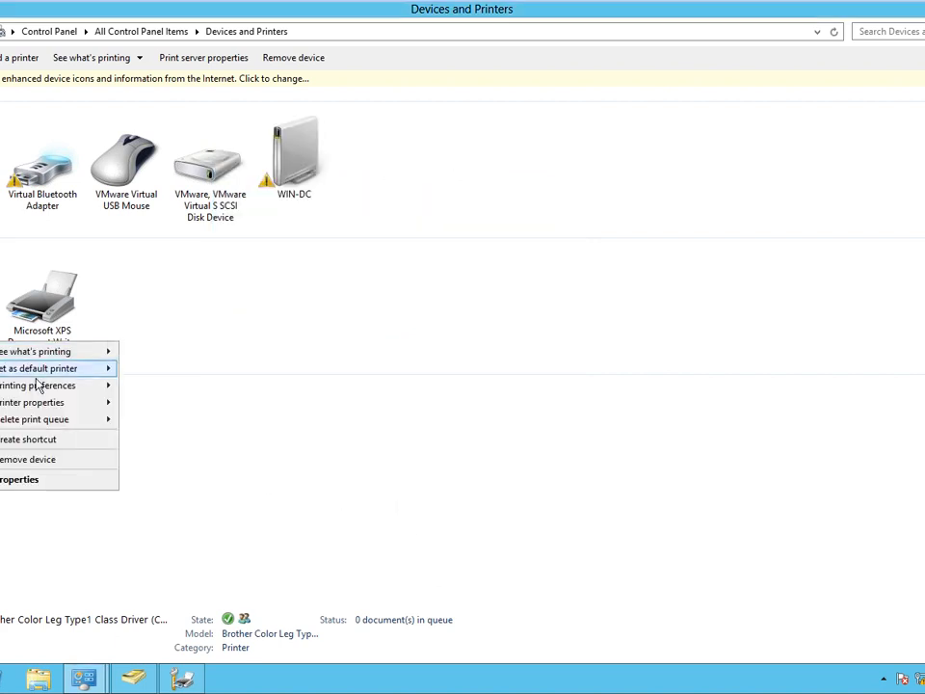
pyautogui.moveTo(57, 403)
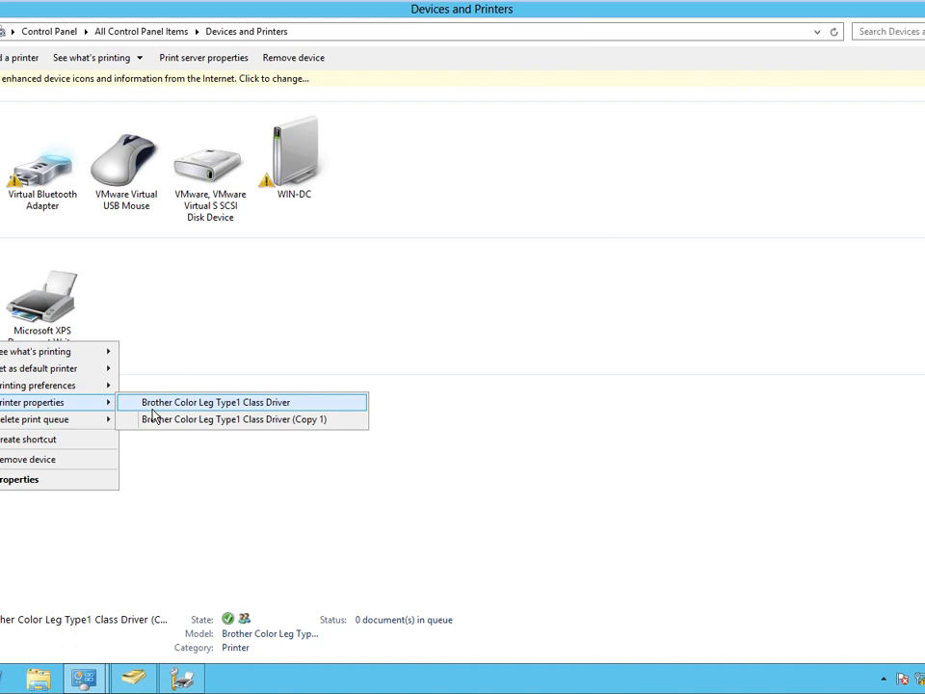
pyautogui.click(844, 98)
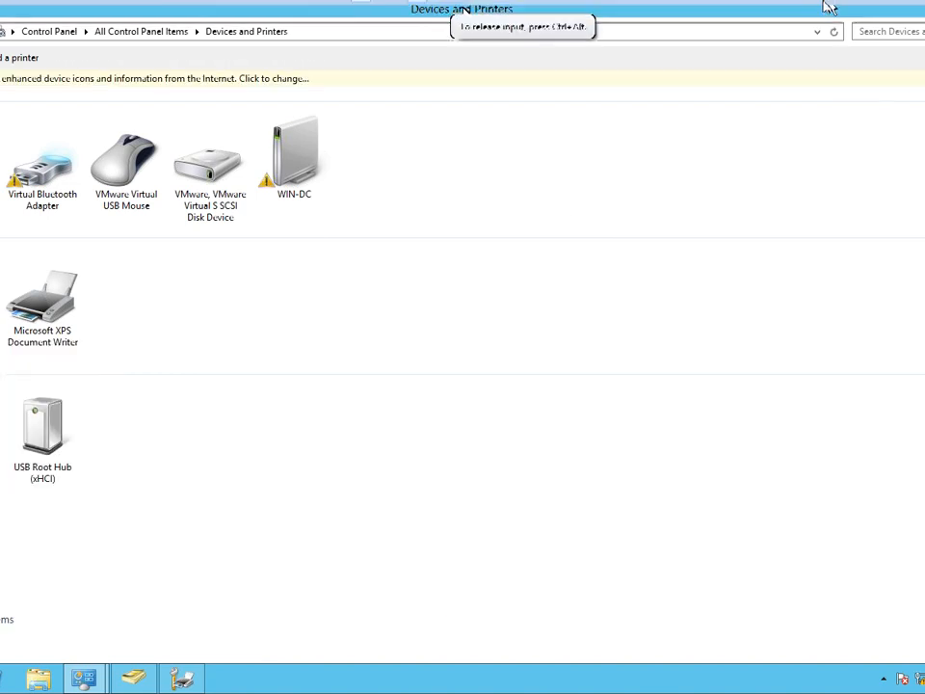